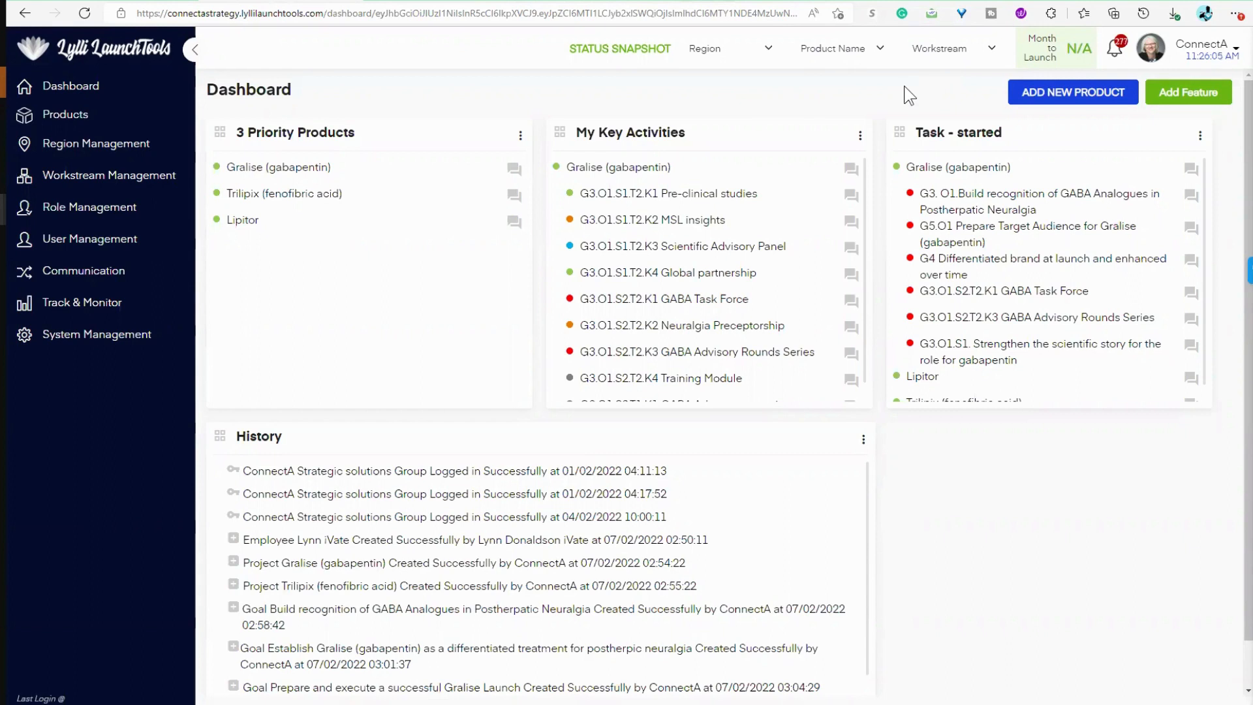
Step: Start a new entry in the product list and name it "Test Product #1"
click(56, 112)
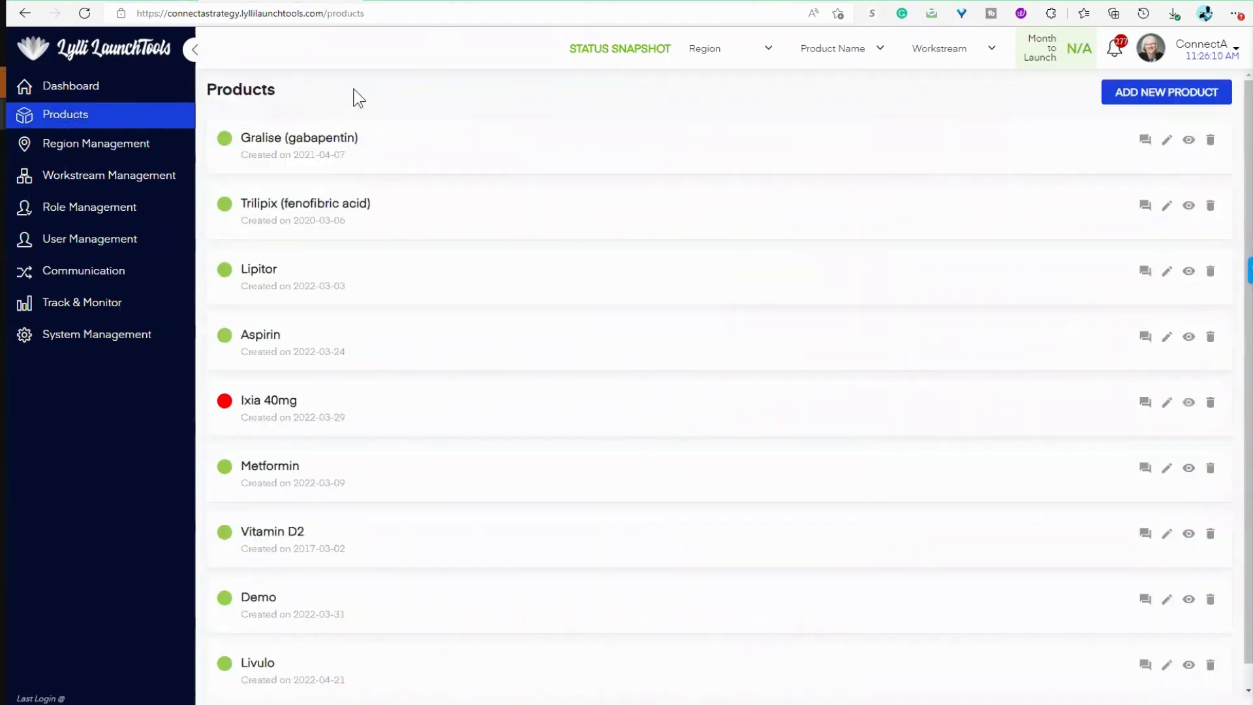
click(1159, 95)
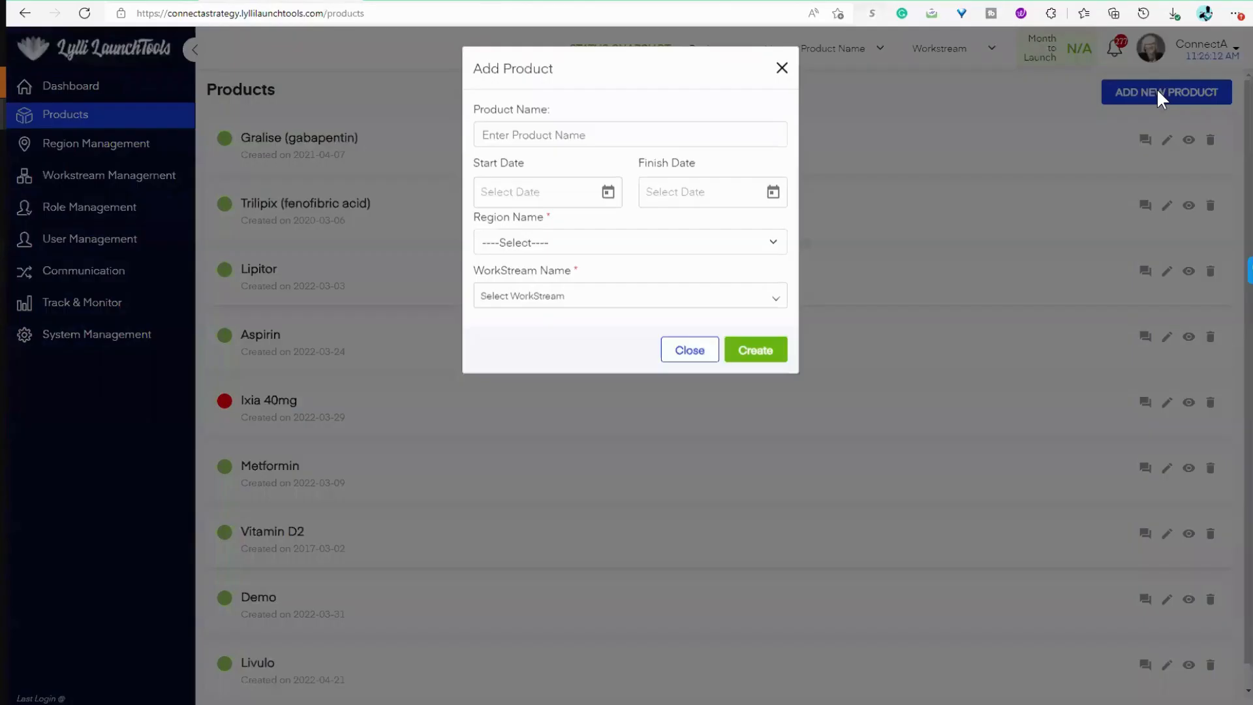
click(557, 136)
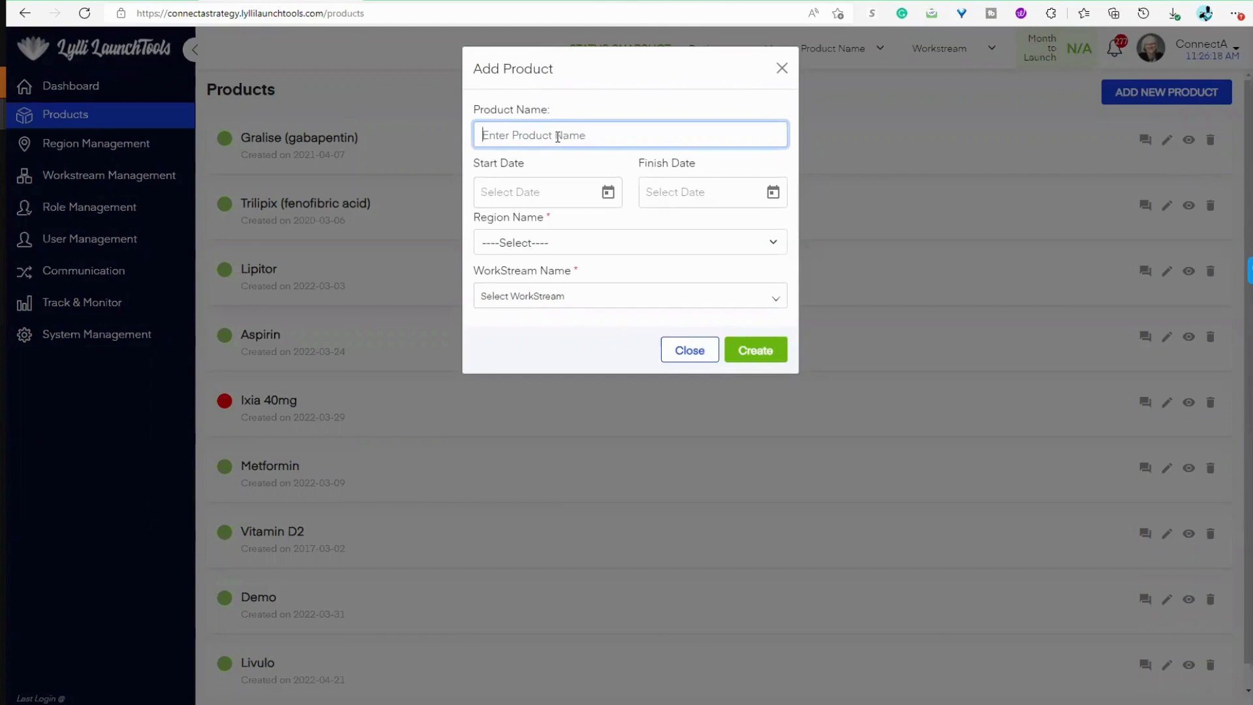
text(Test Product #1)
Step: Set the new product's start date to 1/1/2018
click(607, 193)
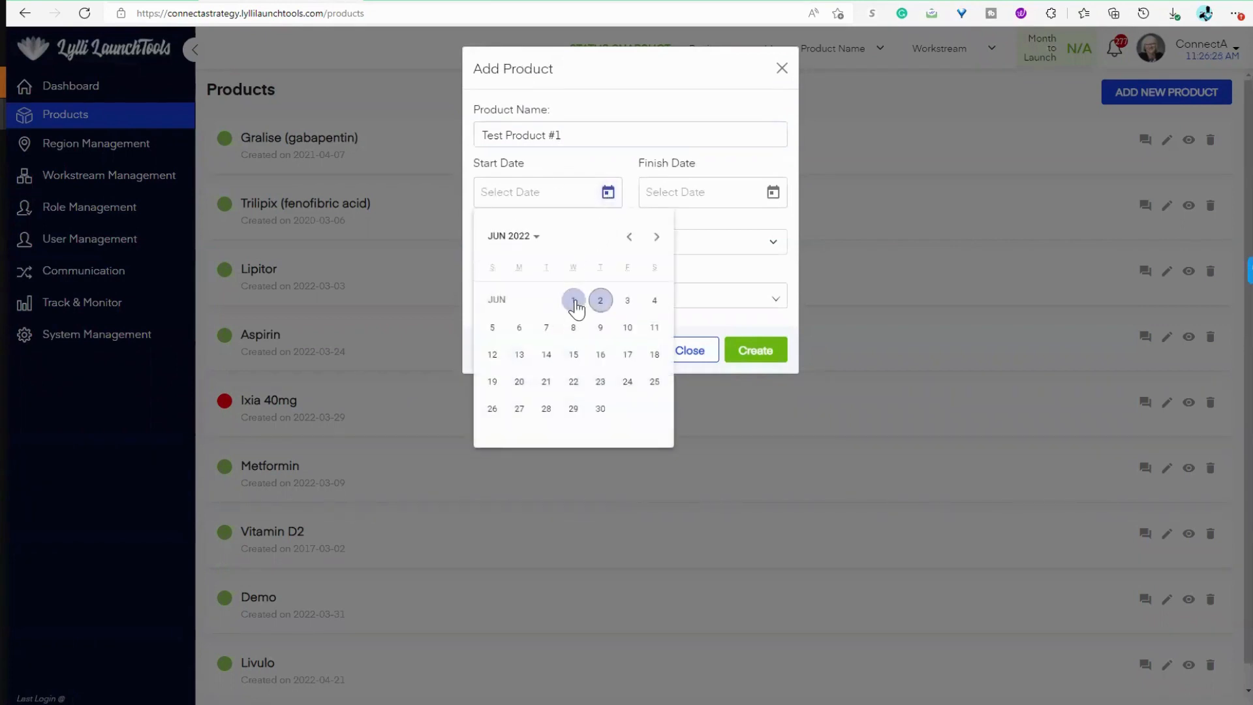
click(522, 237)
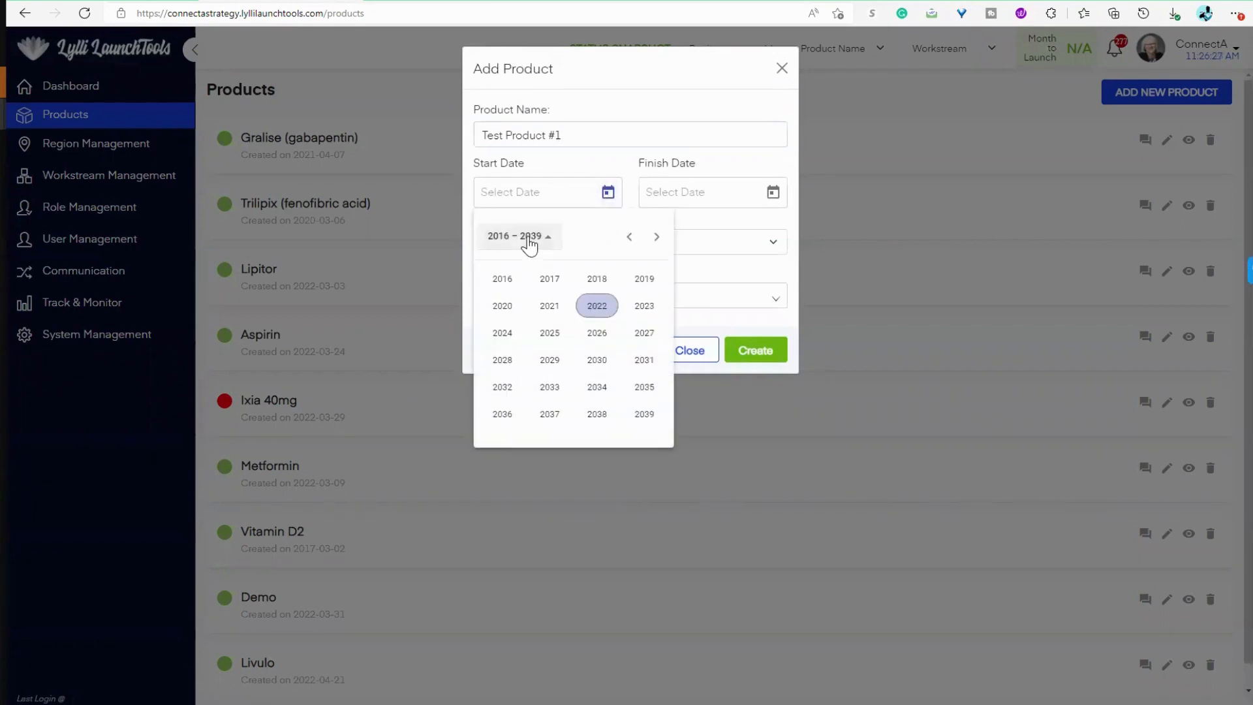
click(595, 278)
click(502, 306)
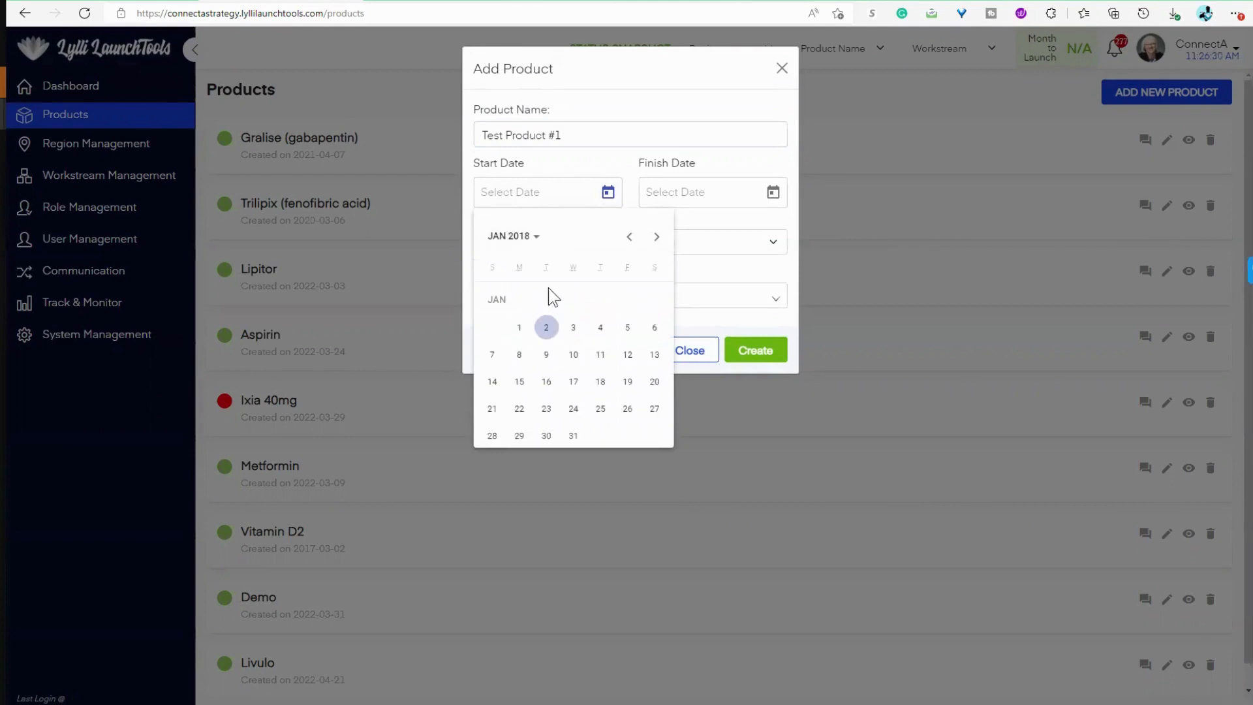
click(517, 325)
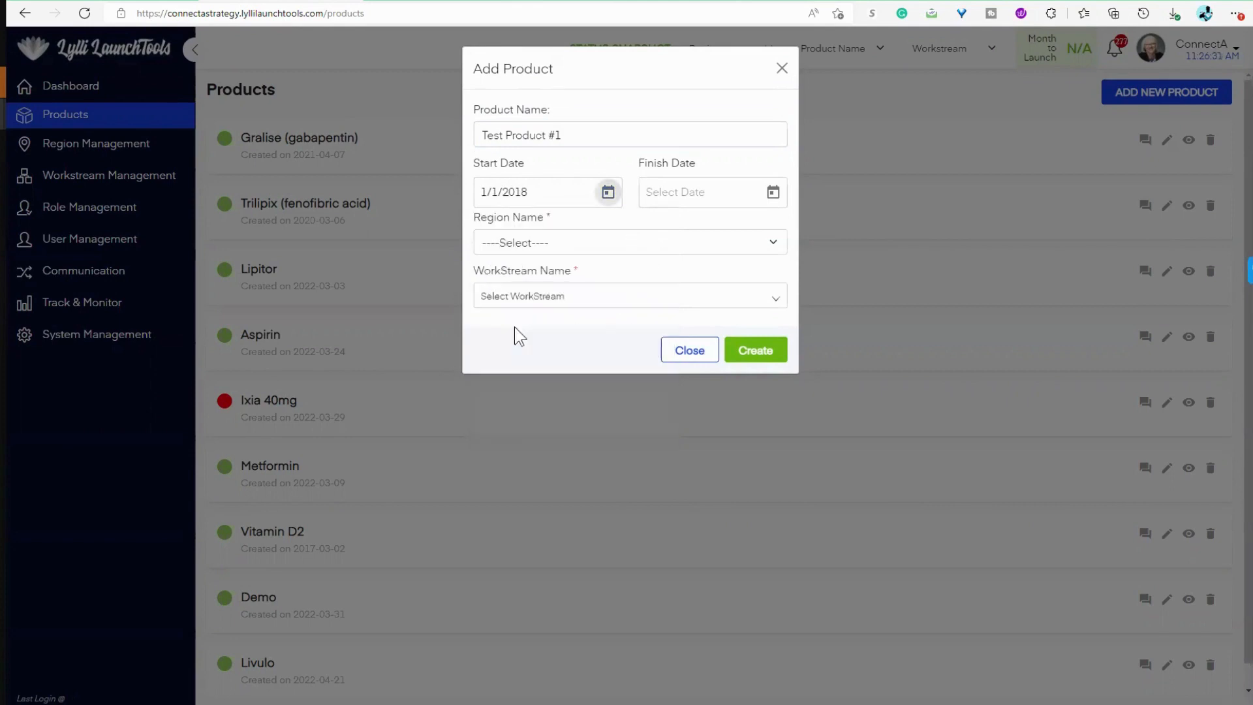
Step: Set the new product's finish date to 12/31/2026
click(772, 195)
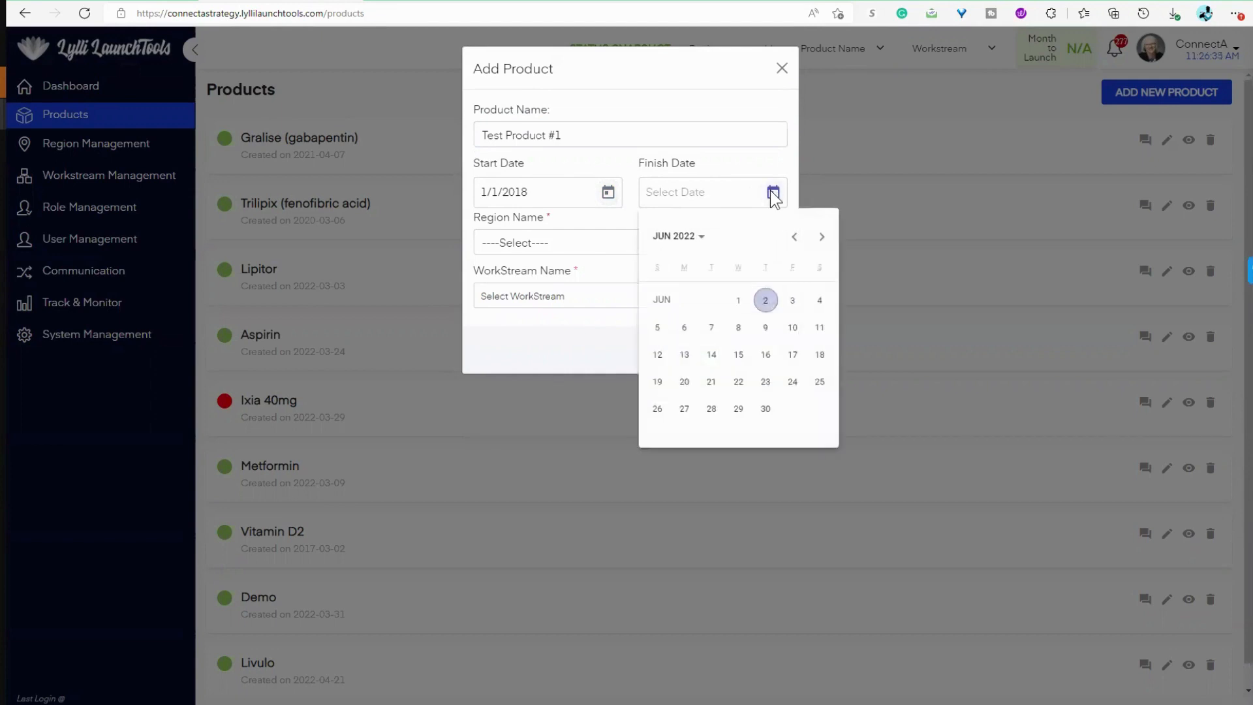
click(703, 241)
click(762, 331)
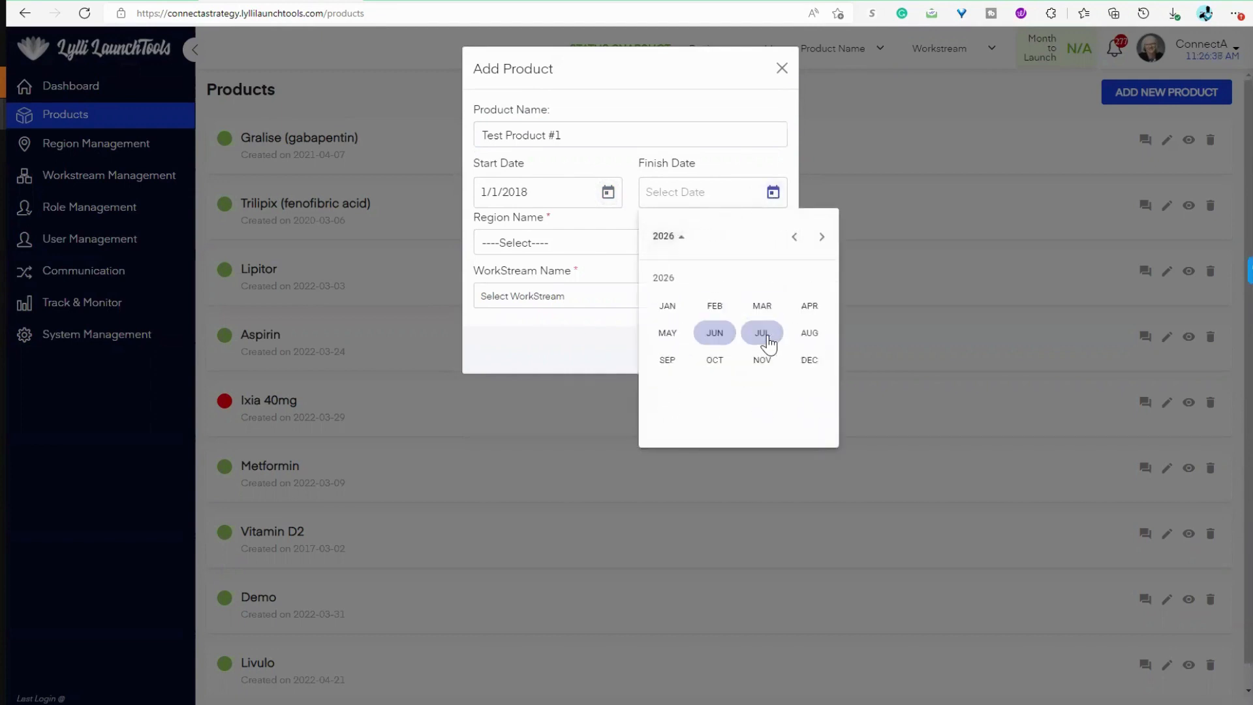
click(811, 361)
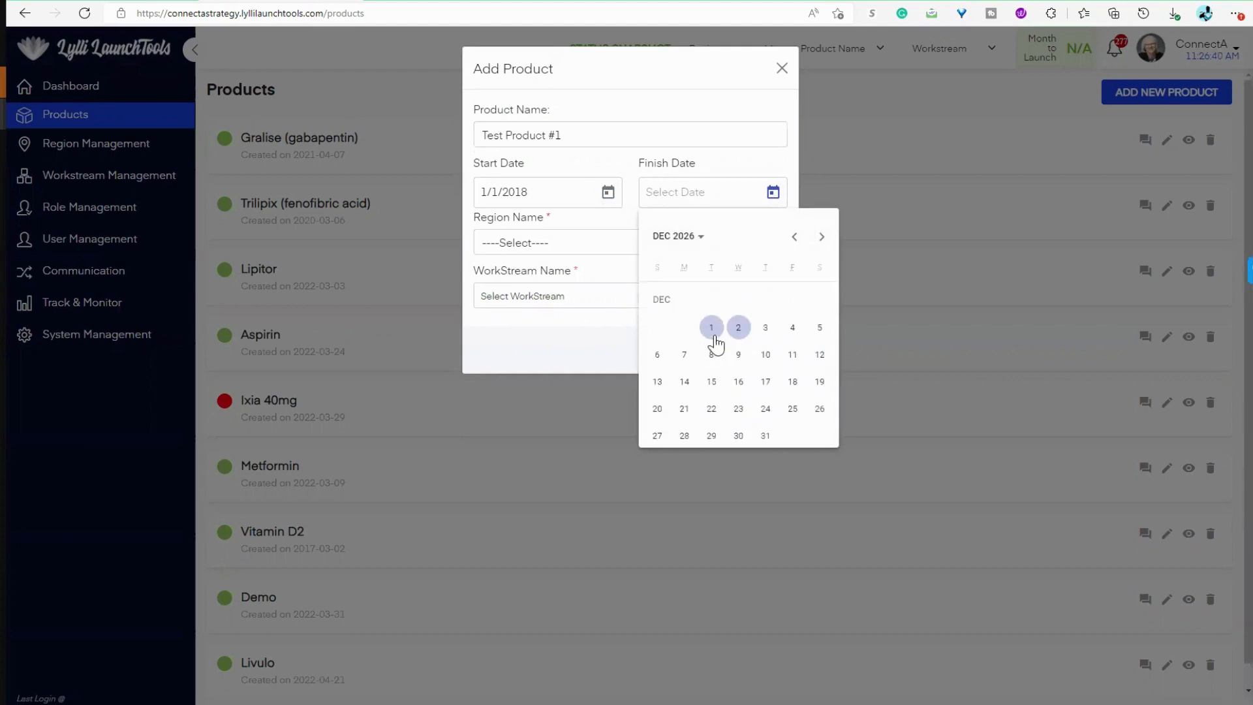
click(765, 435)
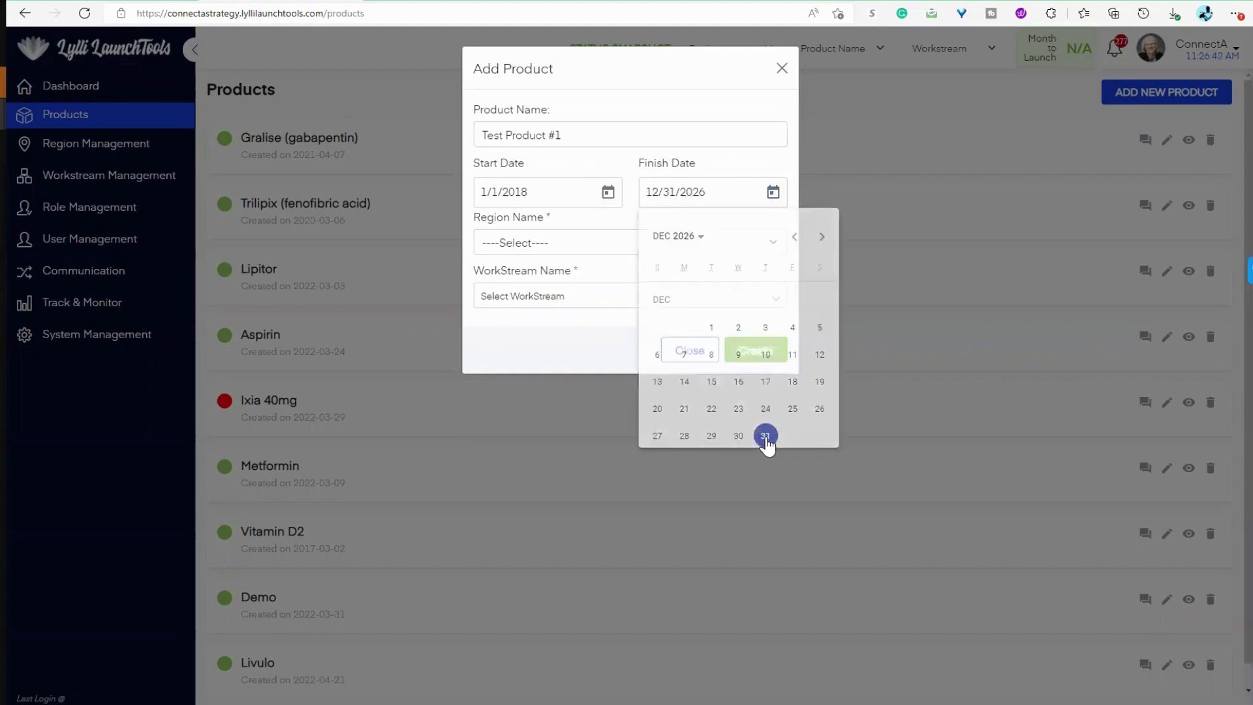
Step: Choose USA as the region for the new product
click(616, 252)
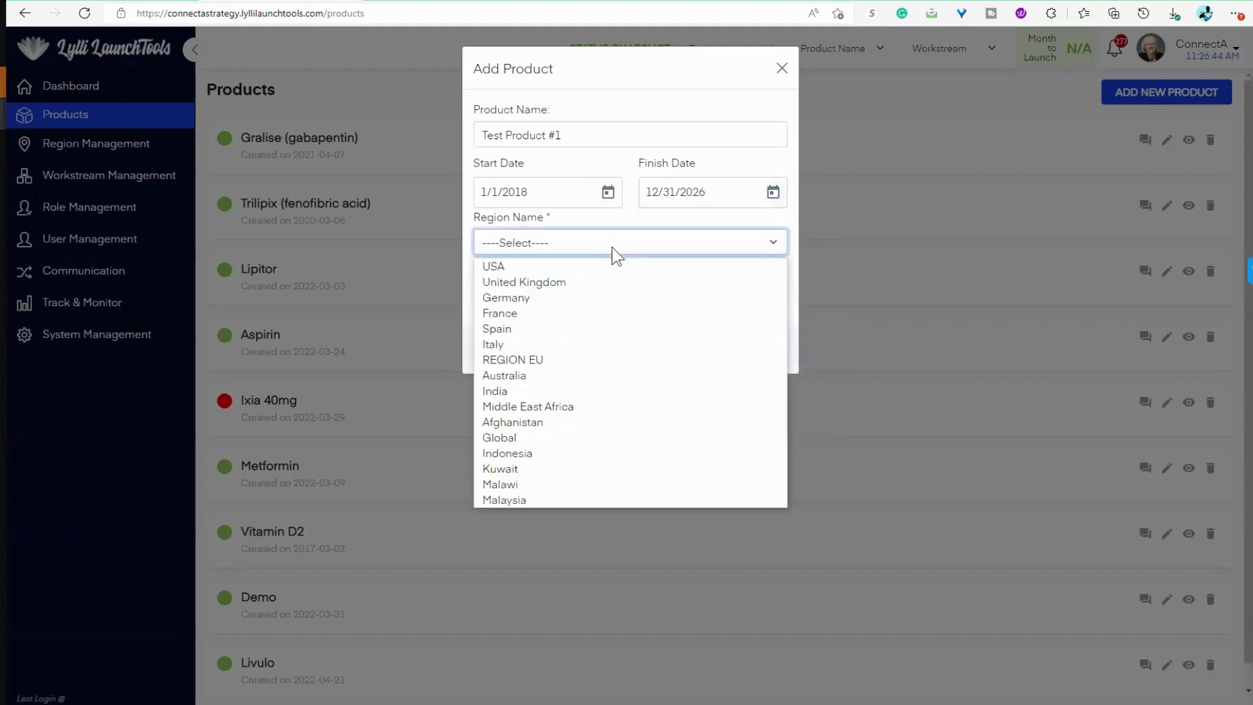
click(605, 264)
click(619, 245)
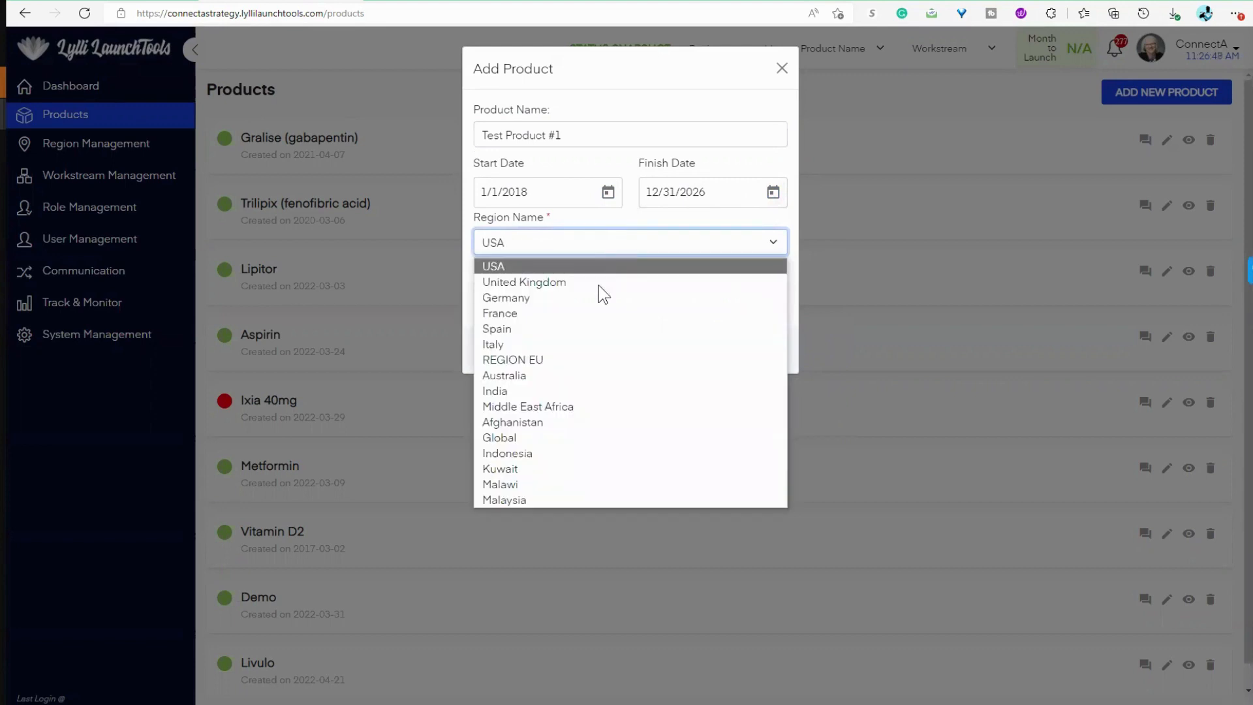
click(512, 267)
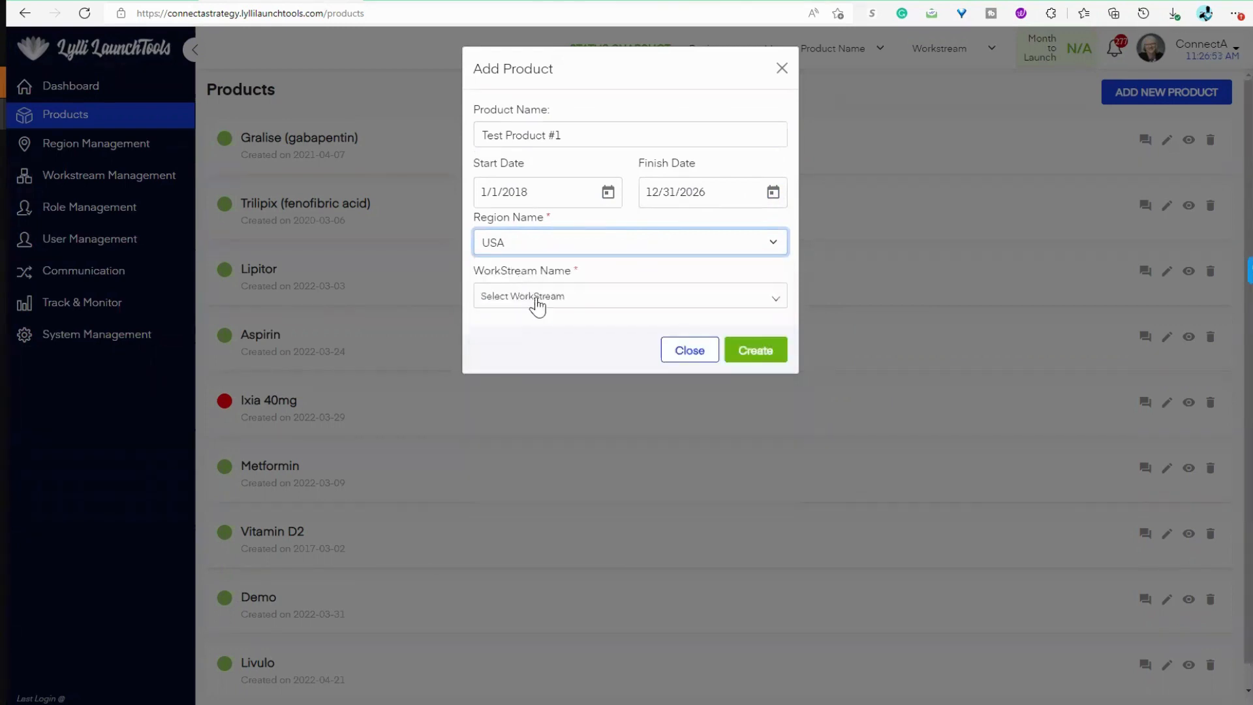
Step: Select all available workstreams for the new product and create it
click(559, 304)
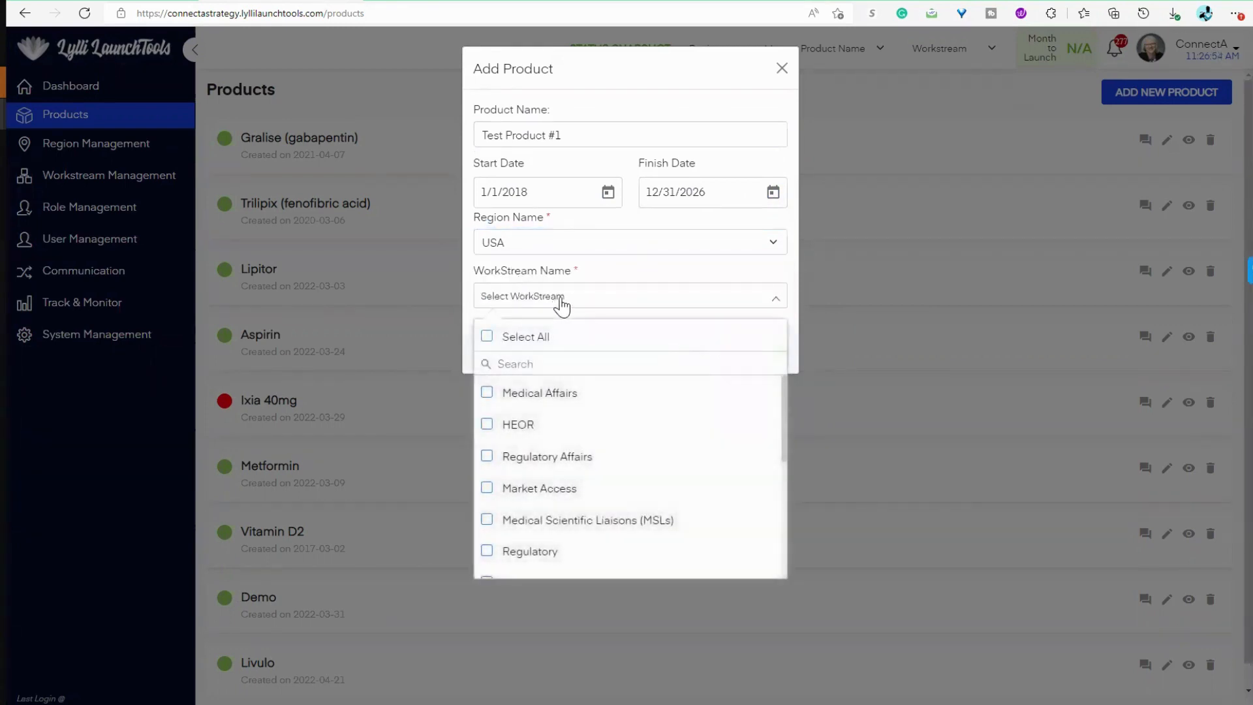
scroll(593, 400, down, 3)
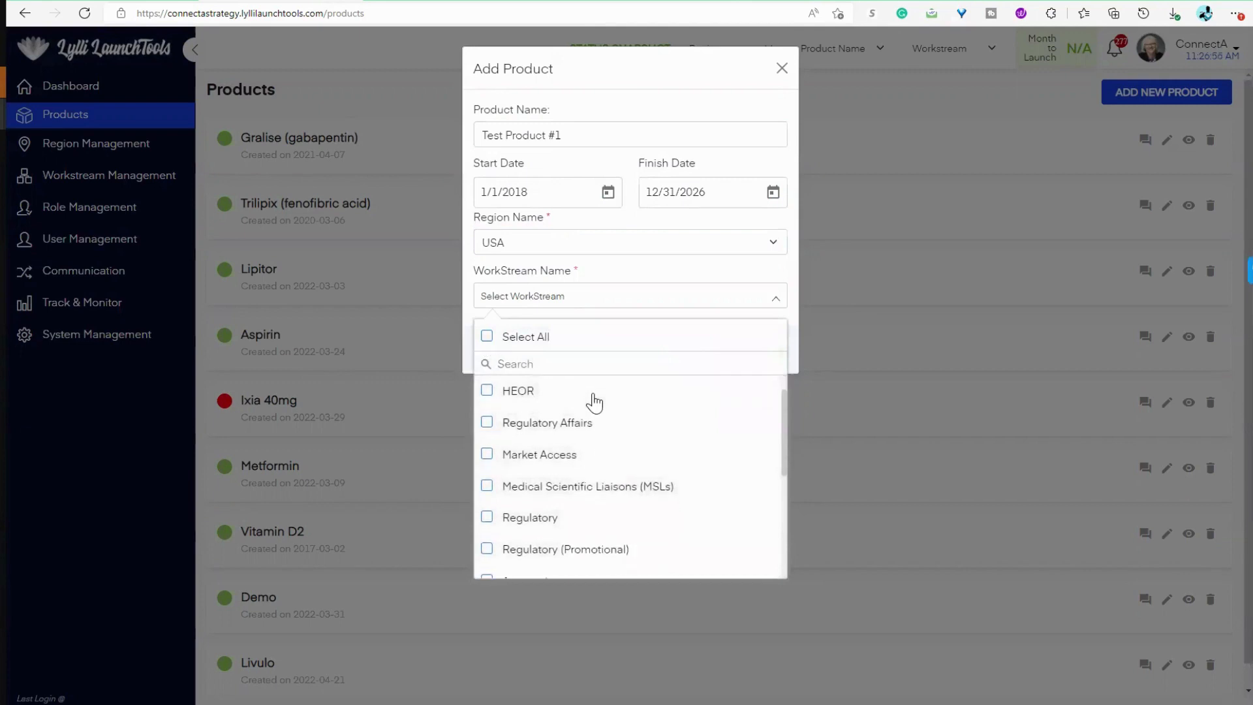
scroll(593, 400, down, 2)
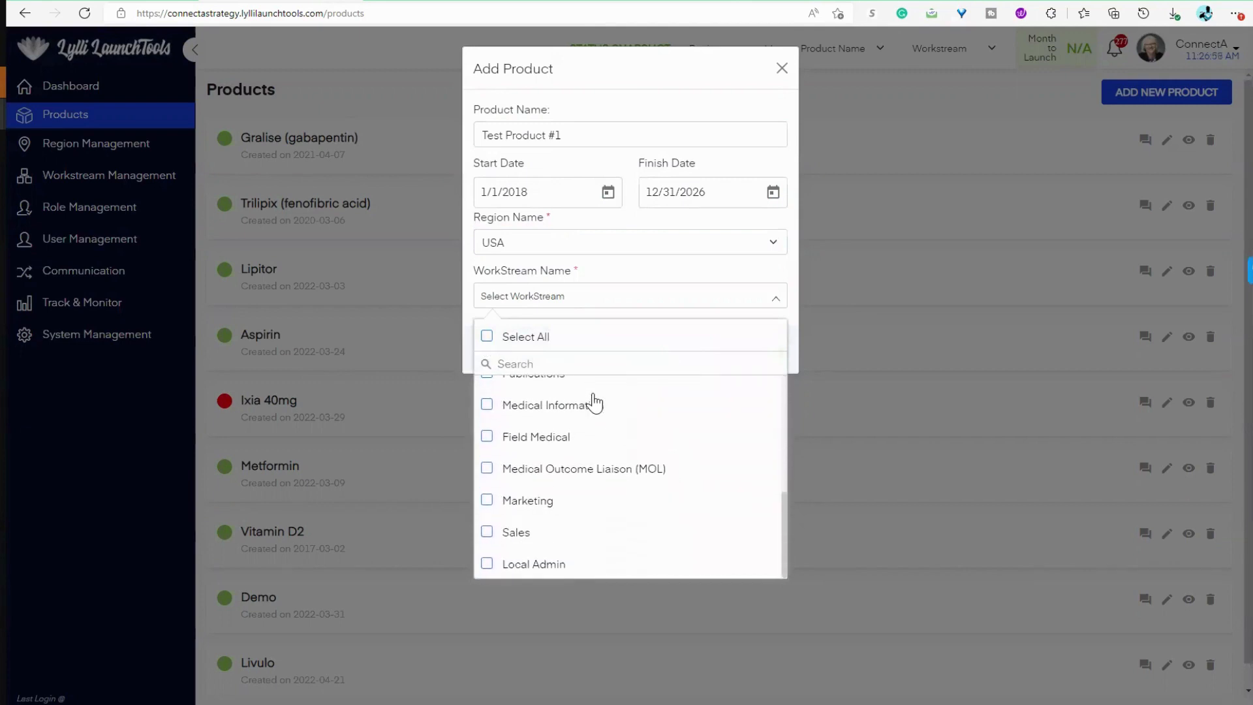
scroll(603, 514, up, 1)
scroll(601, 511, up, 4)
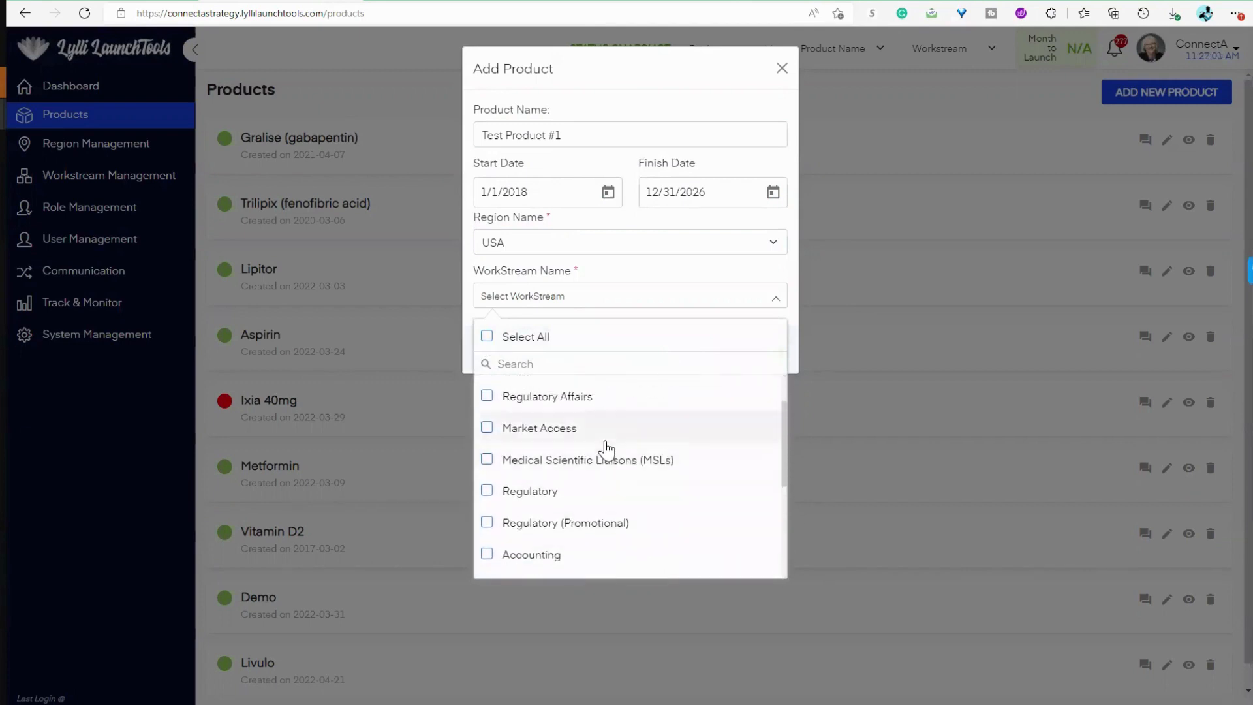
click(488, 337)
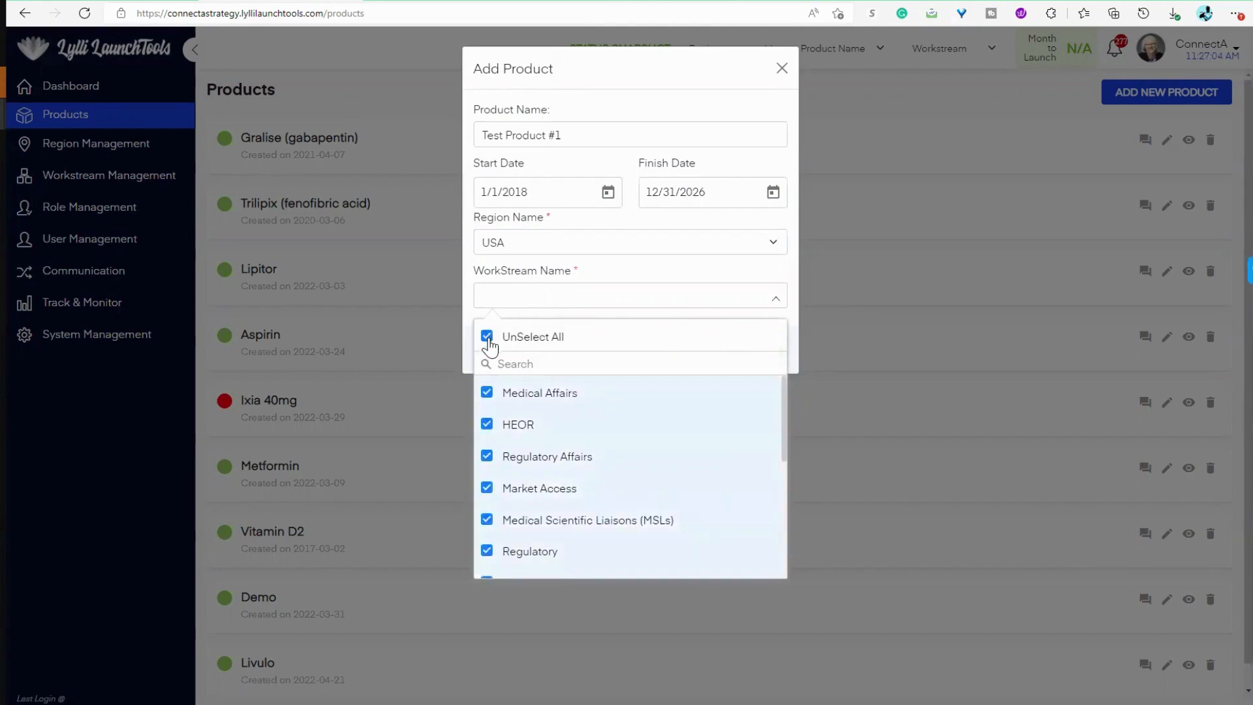
click(486, 392)
click(487, 337)
click(715, 270)
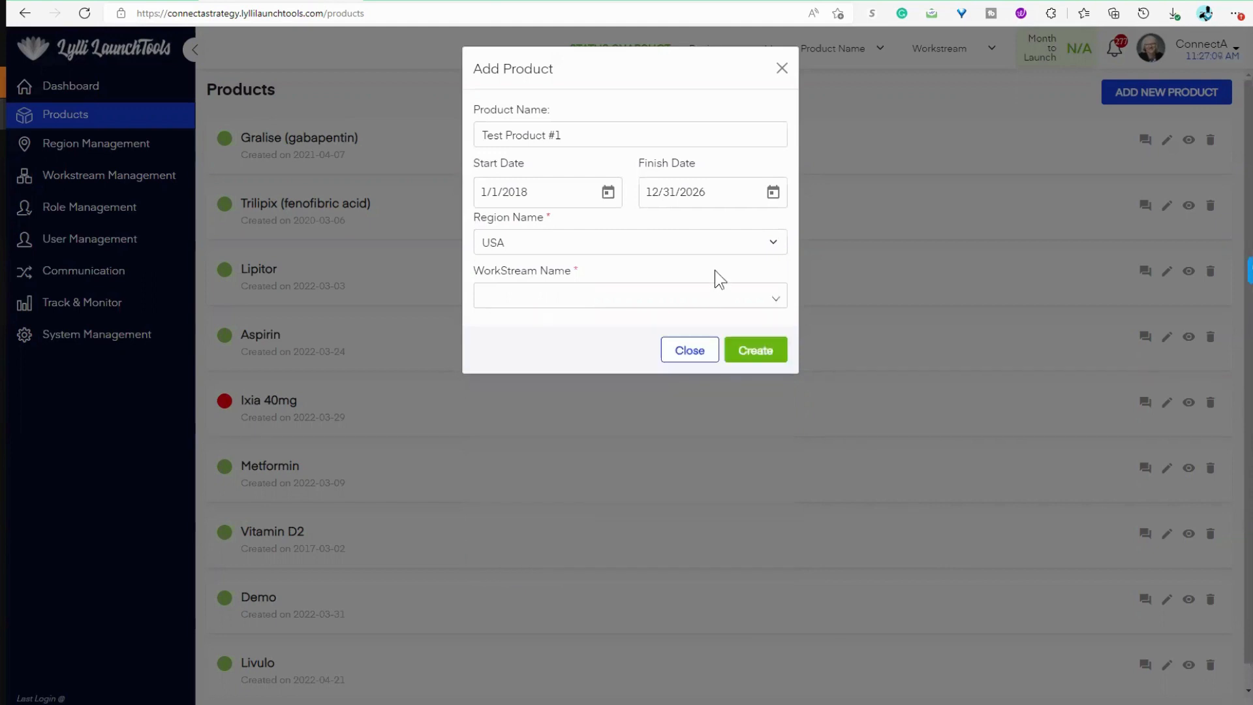
click(764, 355)
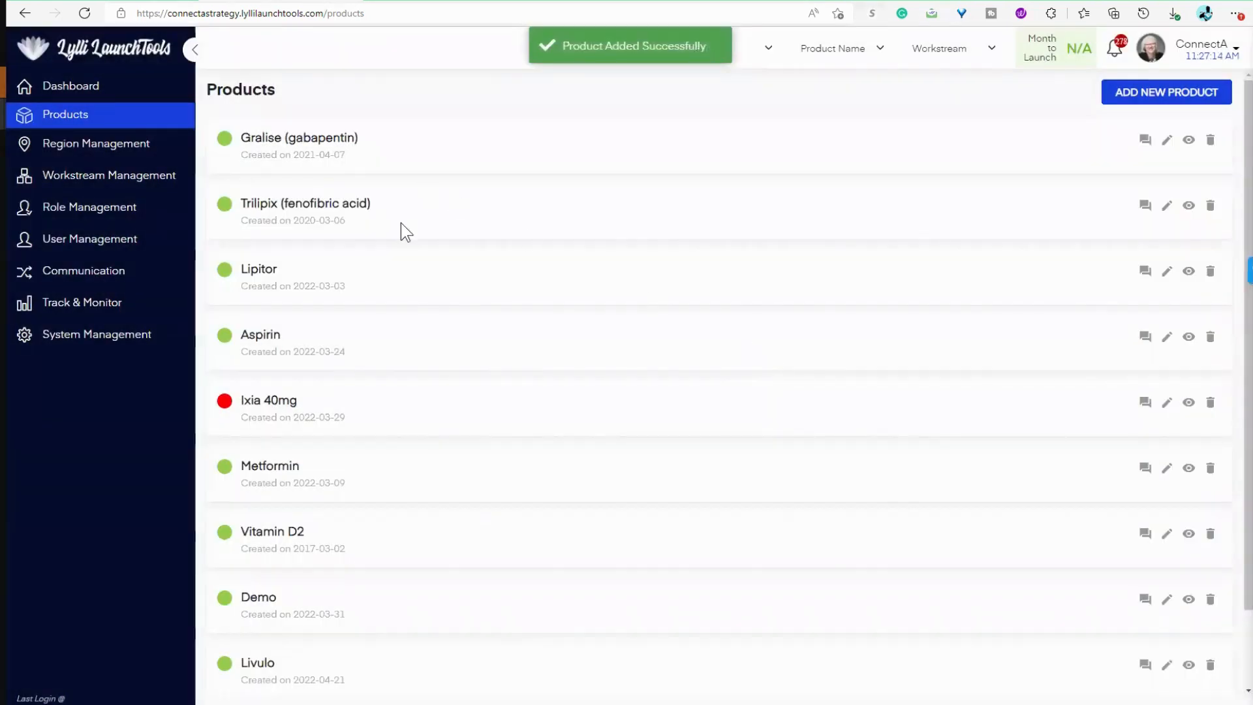
Step: Open Test Product #1 and start a new goal with "Market Launch" as both its title and description
scroll(304, 323, down, 2)
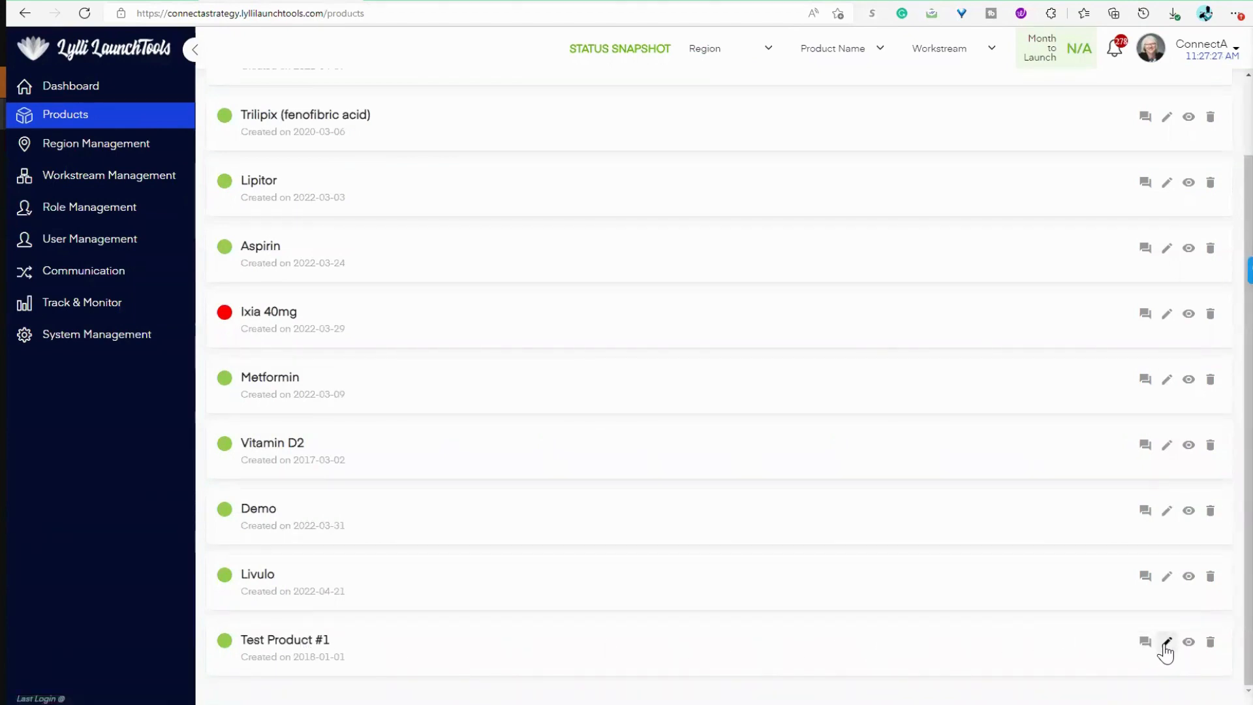
click(297, 646)
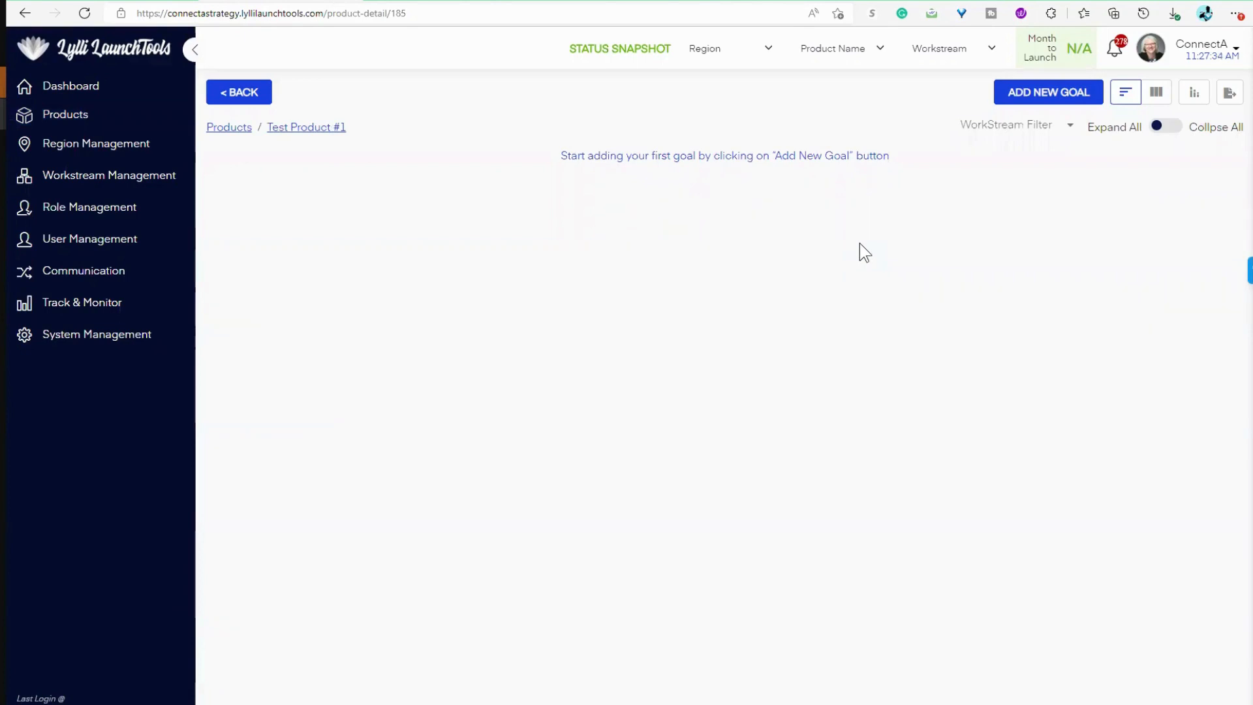
click(1052, 93)
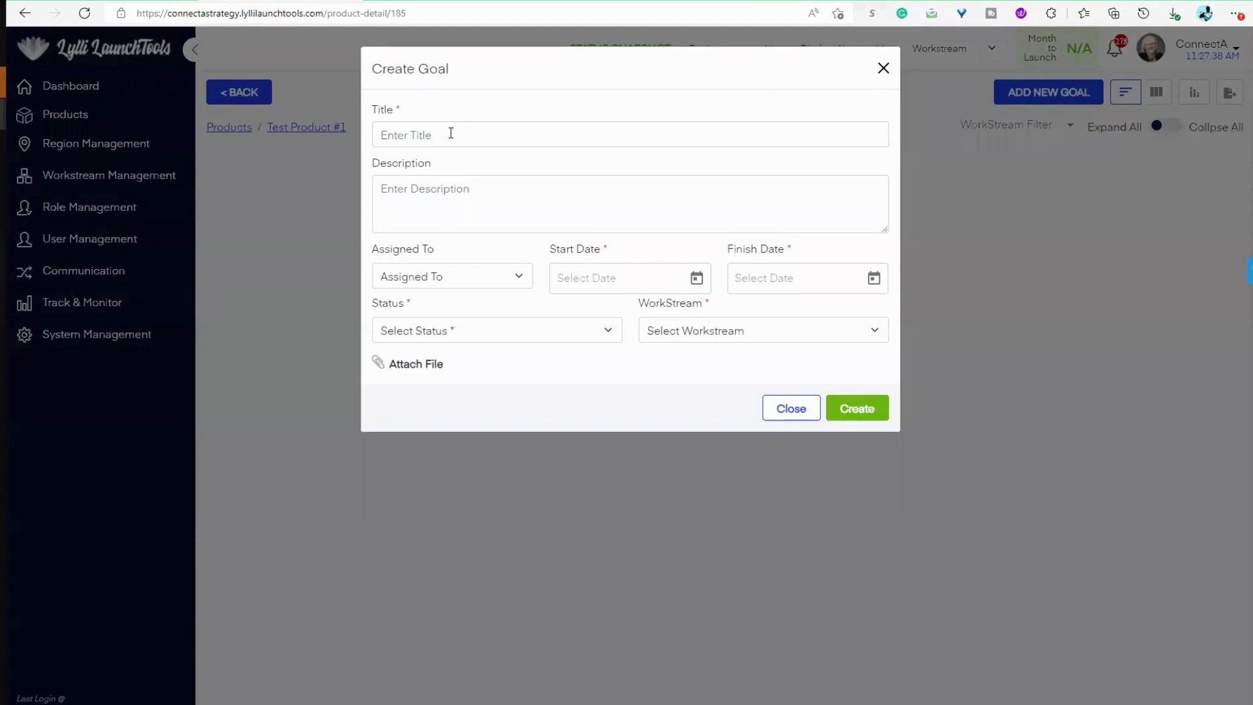
click(452, 134)
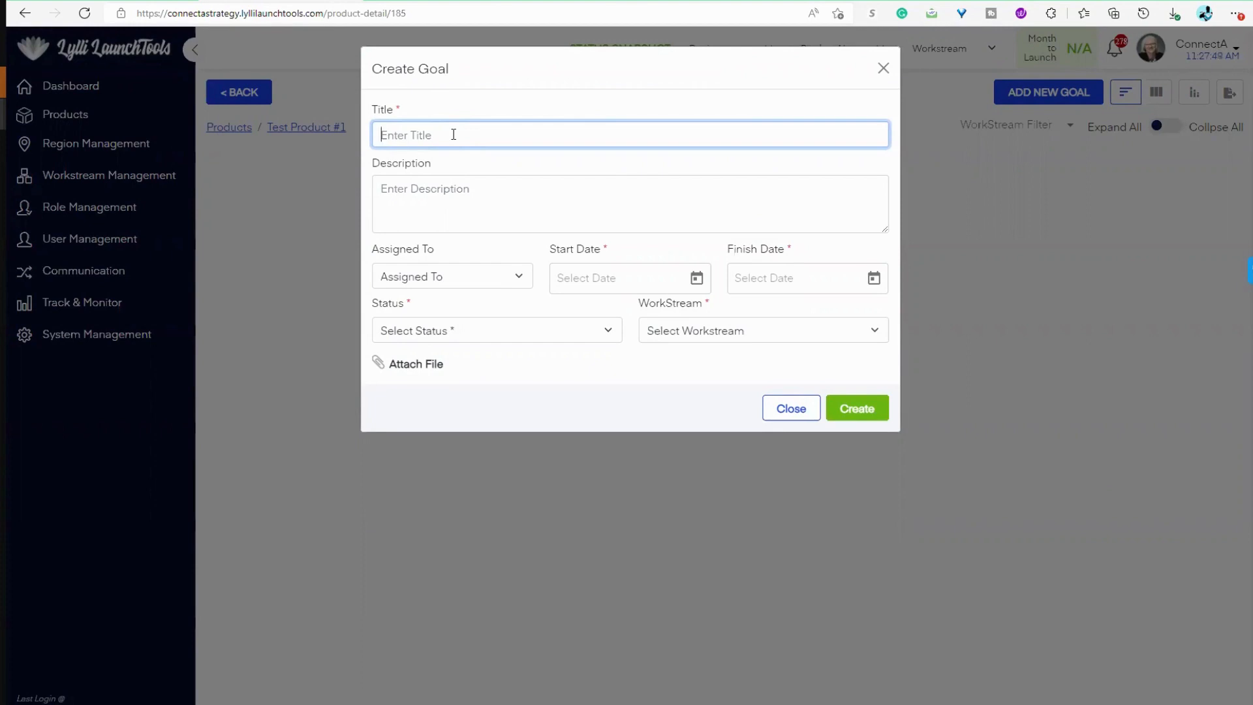
text(Market Launch)
click(513, 195)
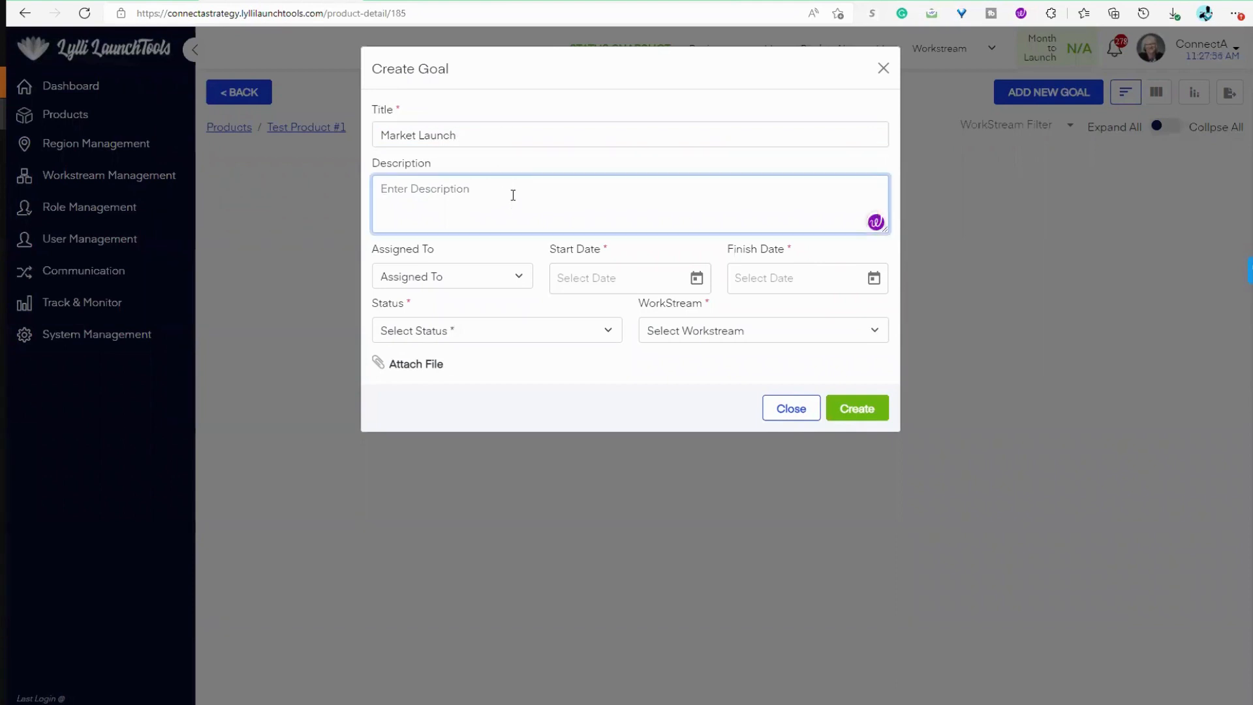
text(Mark)
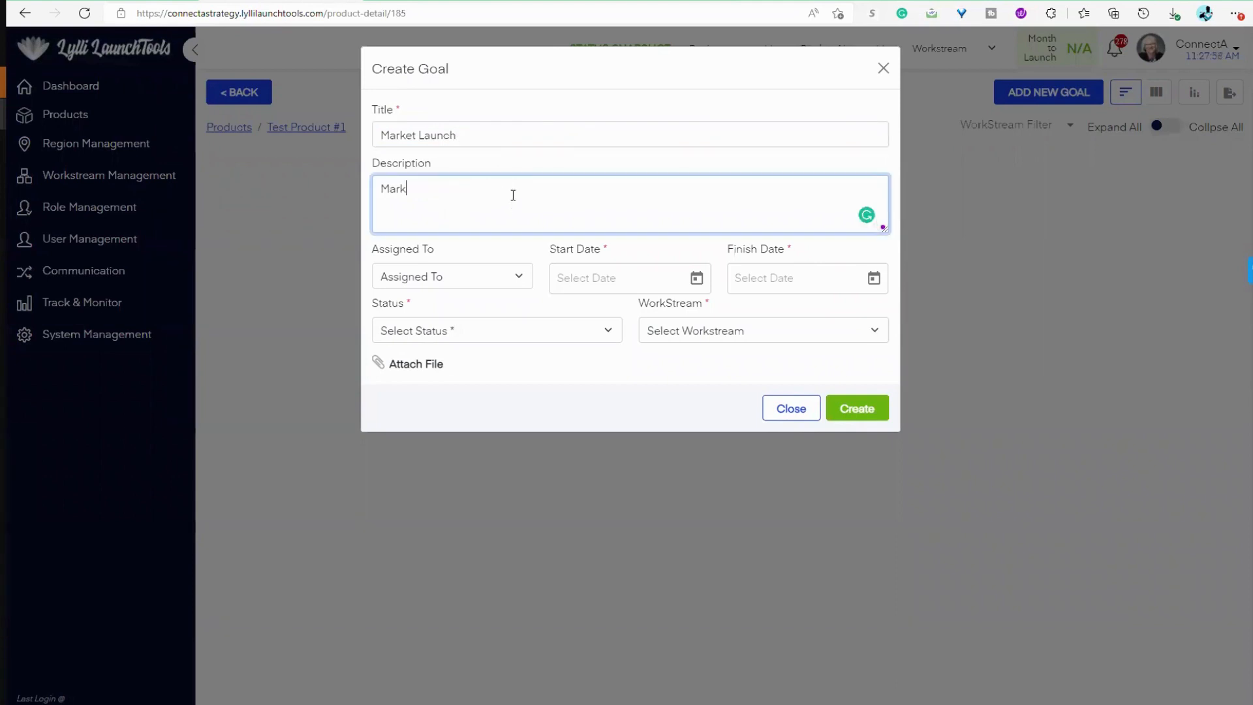
text(et Launch)
Step: Assign the goal to the first listed team member and set its start date to 6/2/2022
click(503, 275)
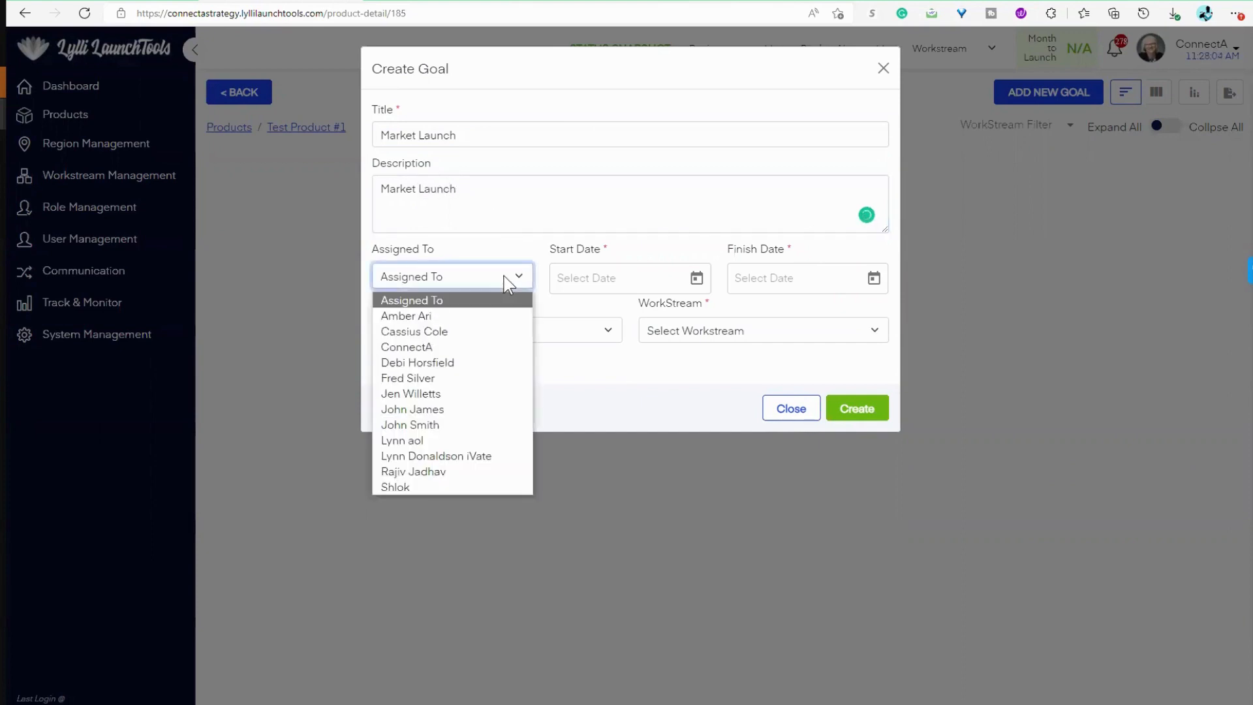
click(456, 314)
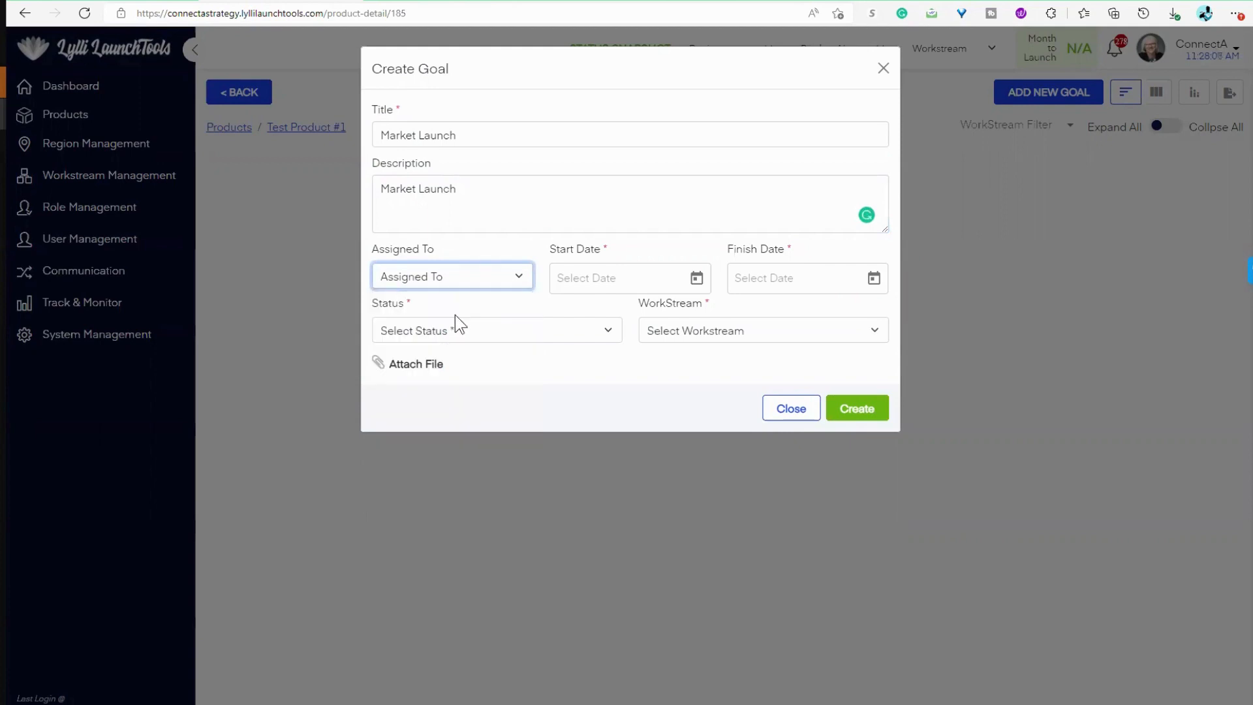
click(678, 278)
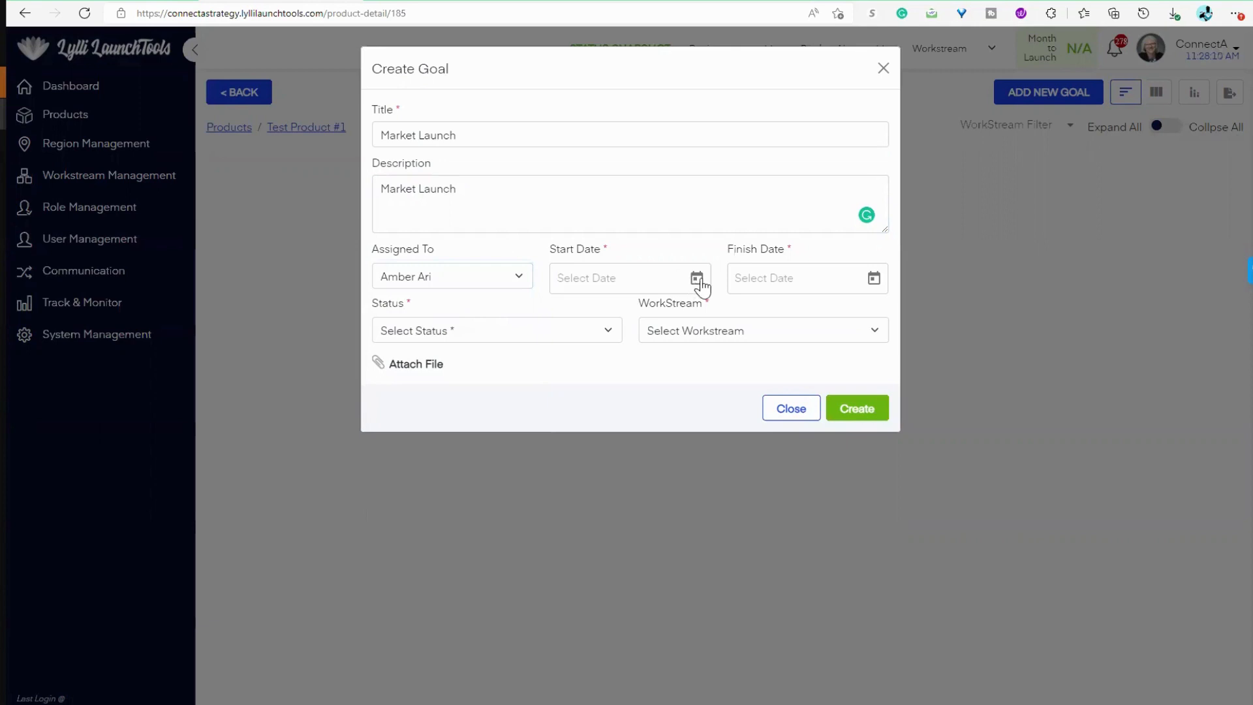
click(697, 280)
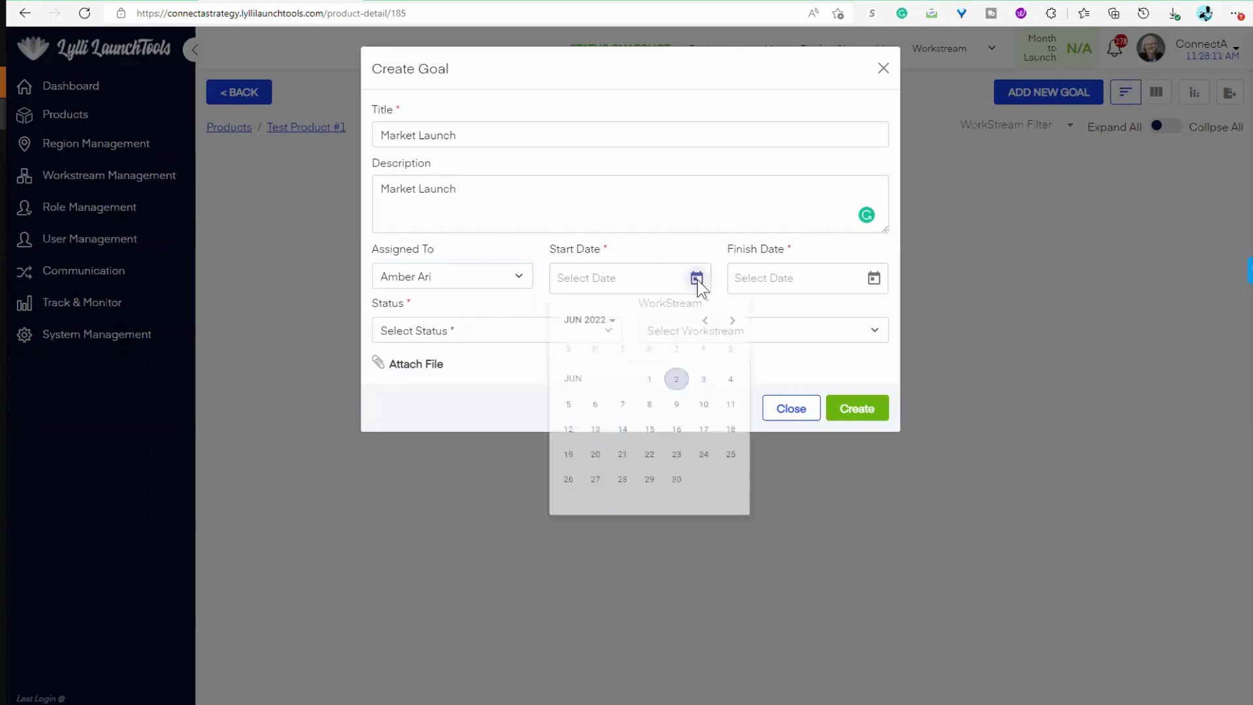
click(677, 386)
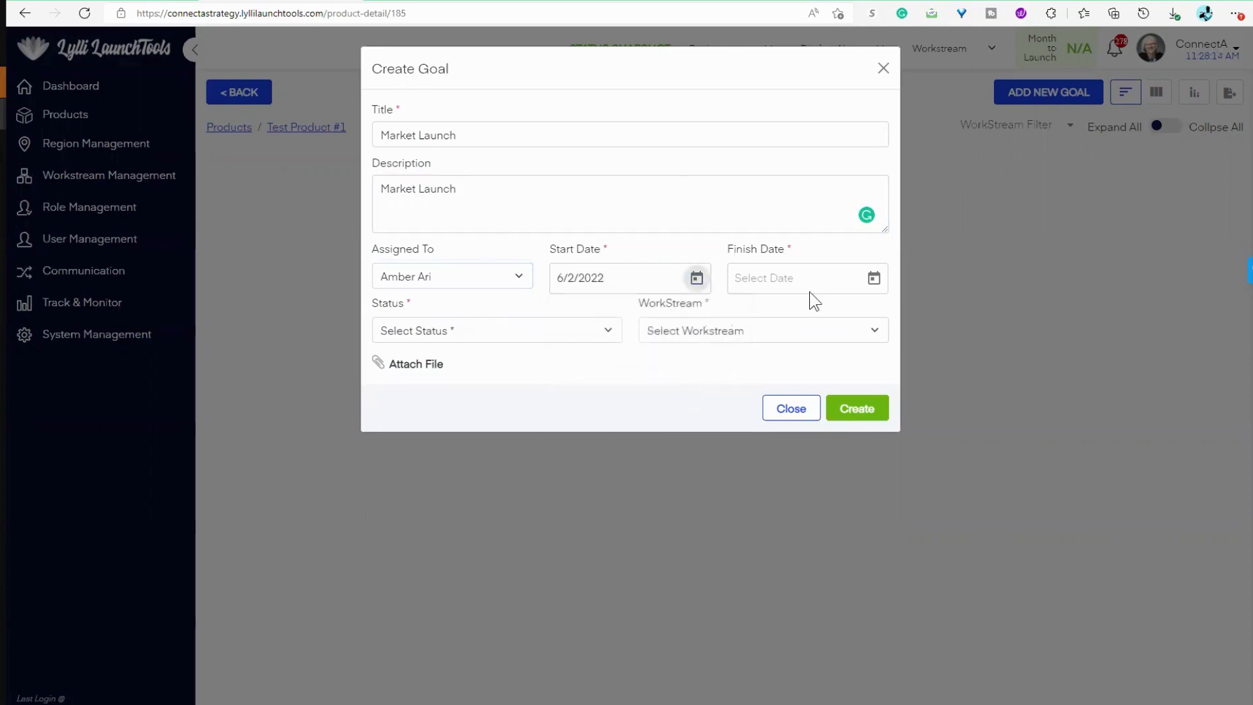
Step: Set the Market Launch goal's finish date to 12/25/2023
click(875, 278)
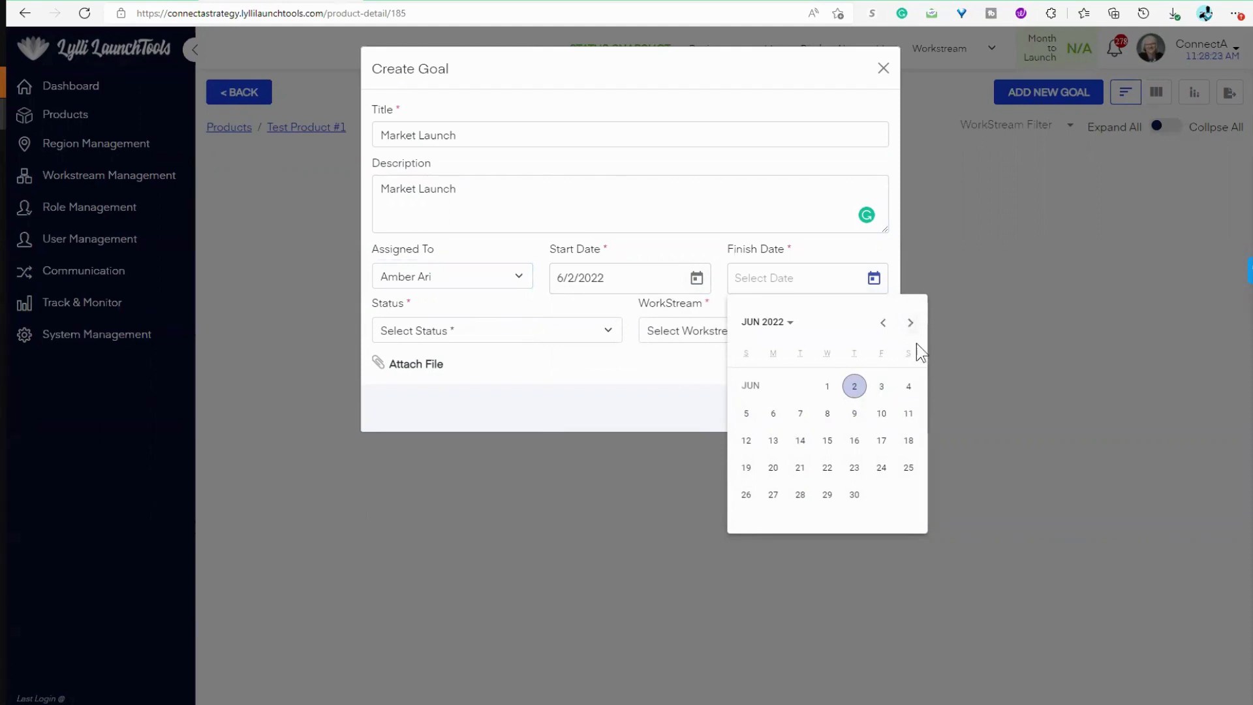
click(797, 327)
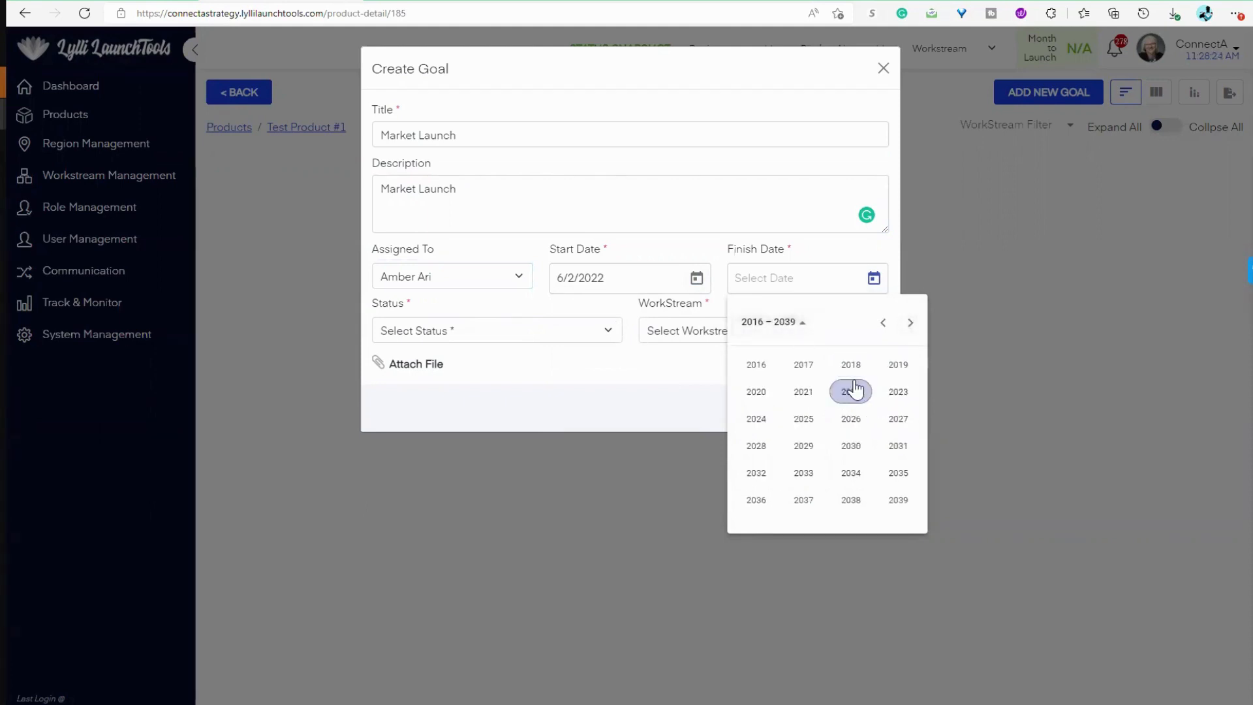
click(895, 389)
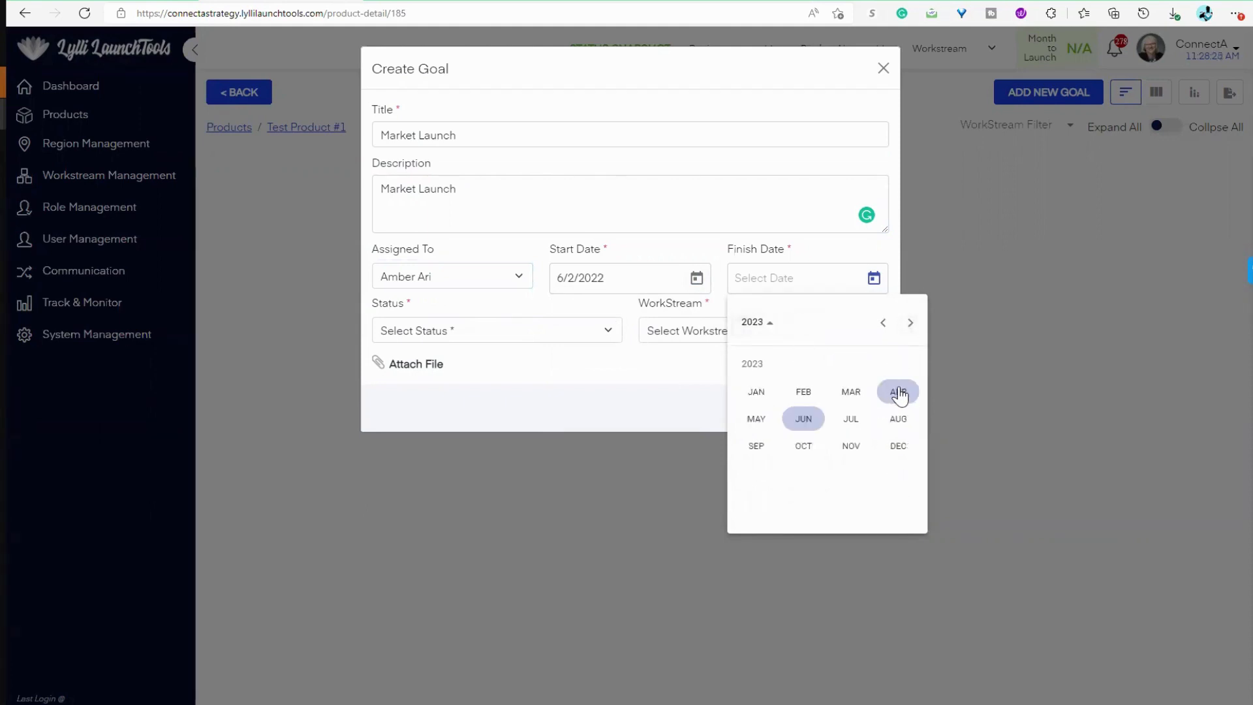
click(898, 446)
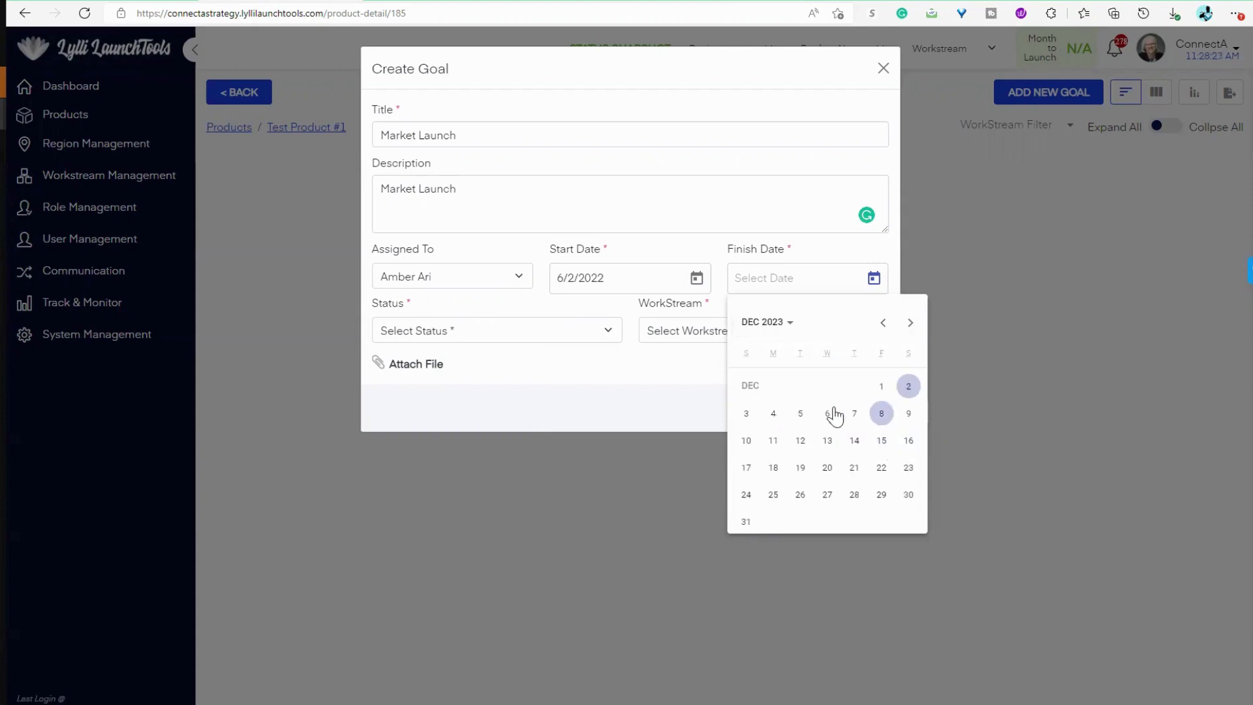
click(773, 495)
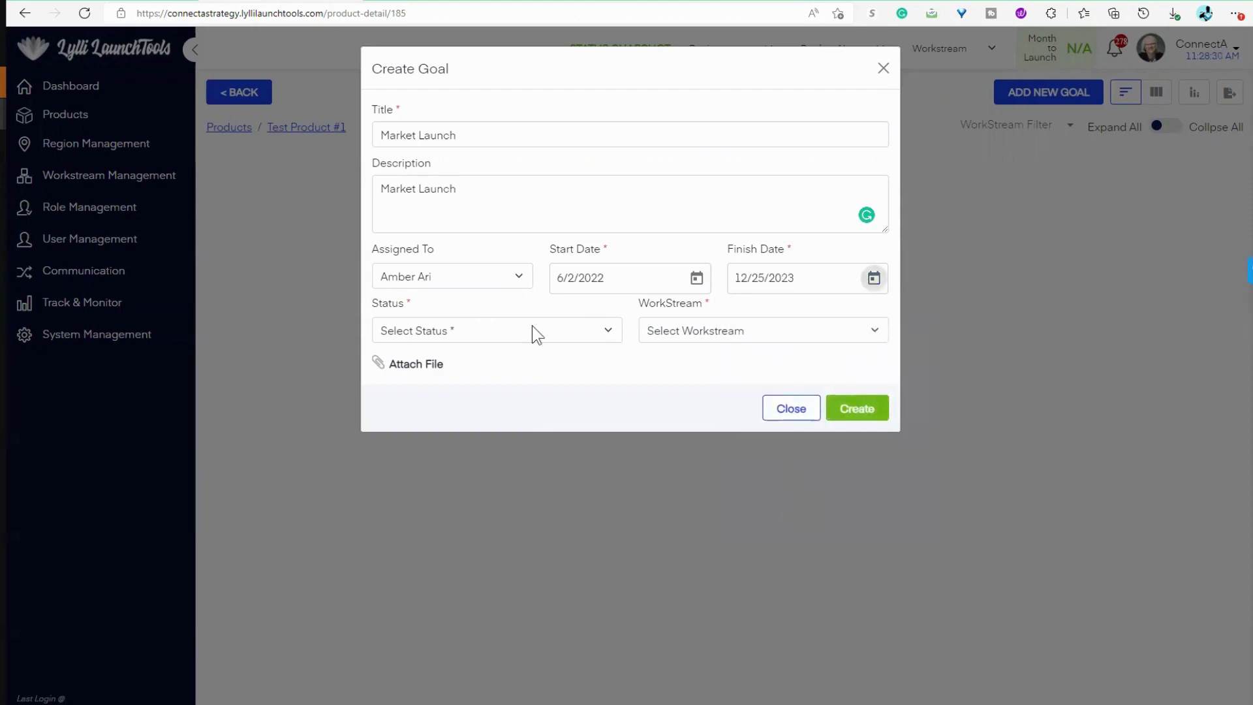
Step: Set the goal's status to Not Started and its workstream to Marketing, and create the goal
click(506, 337)
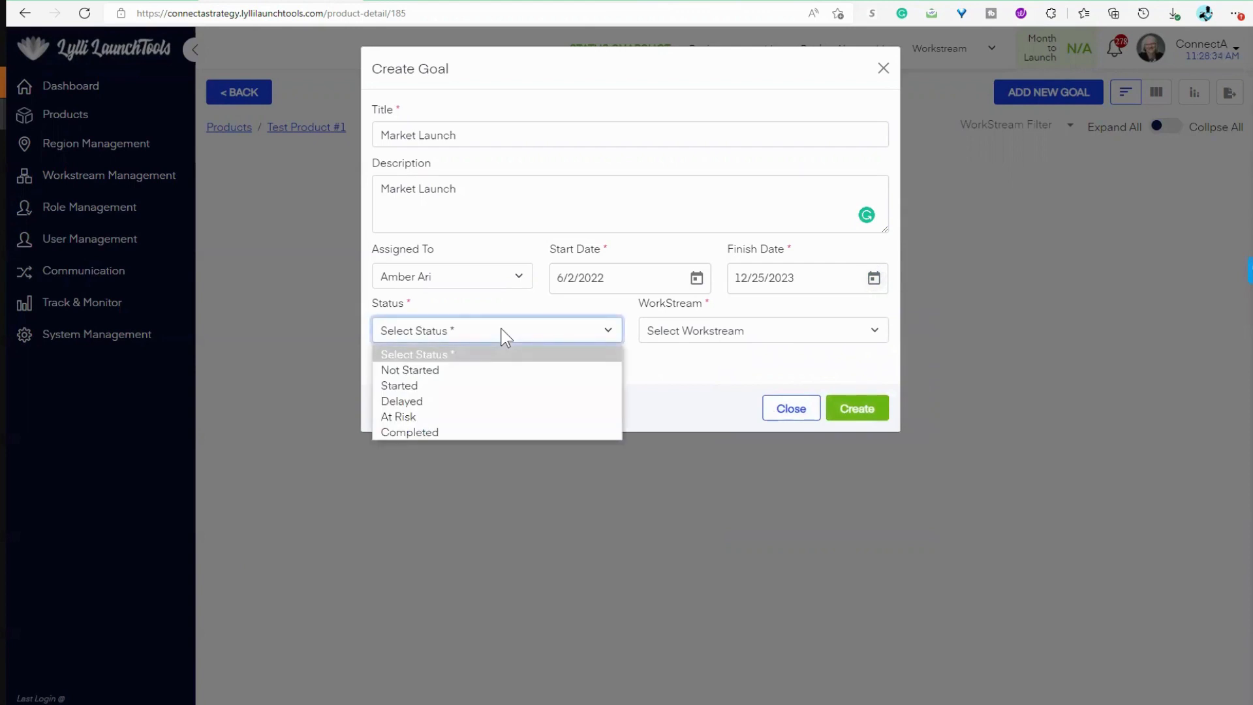
click(464, 369)
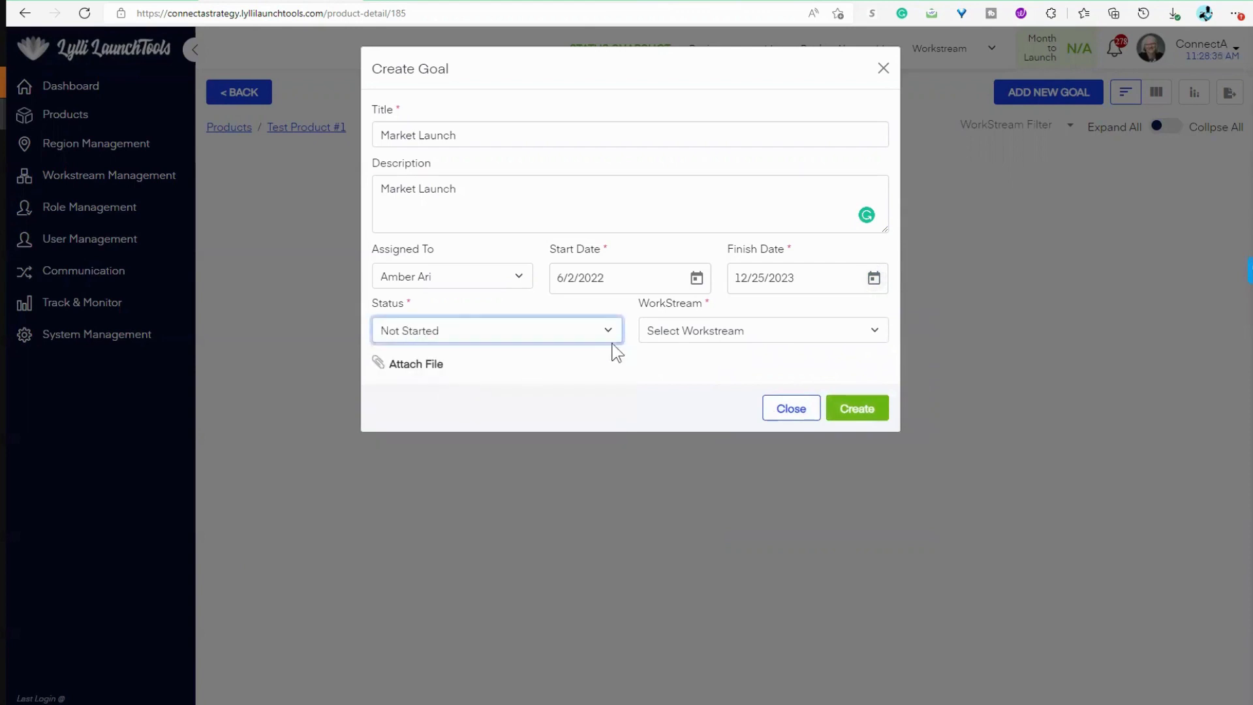
click(768, 346)
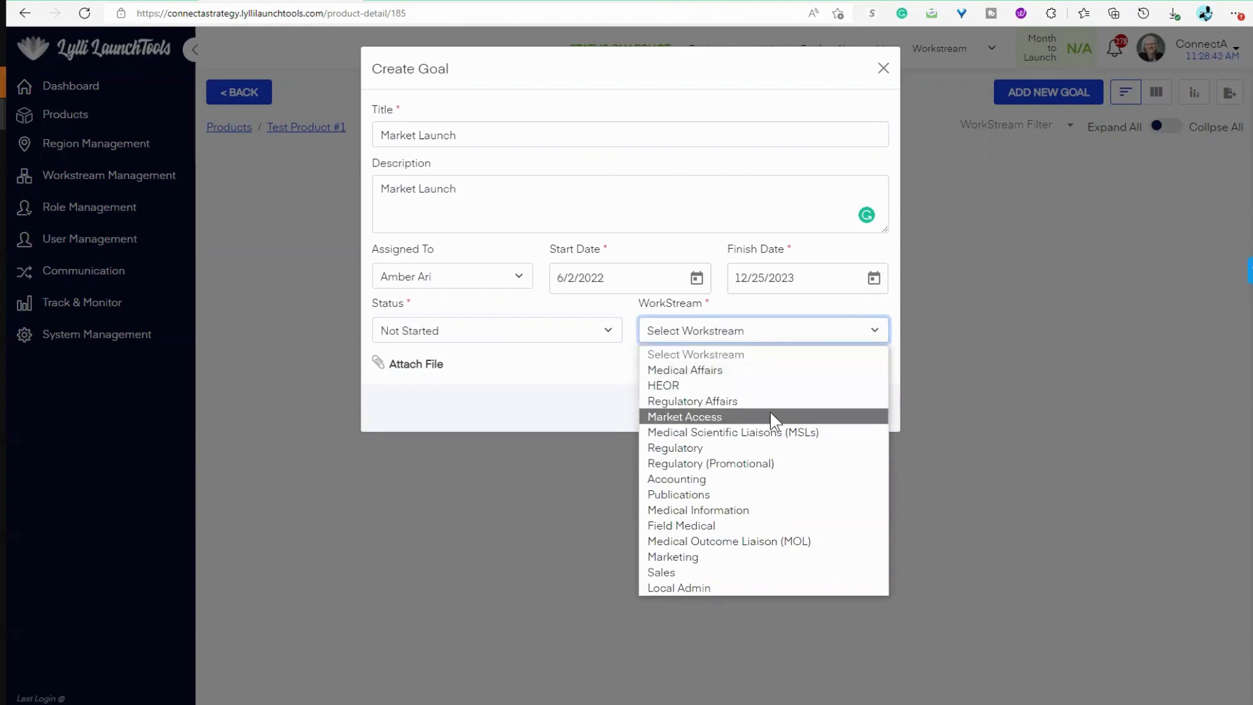
click(718, 558)
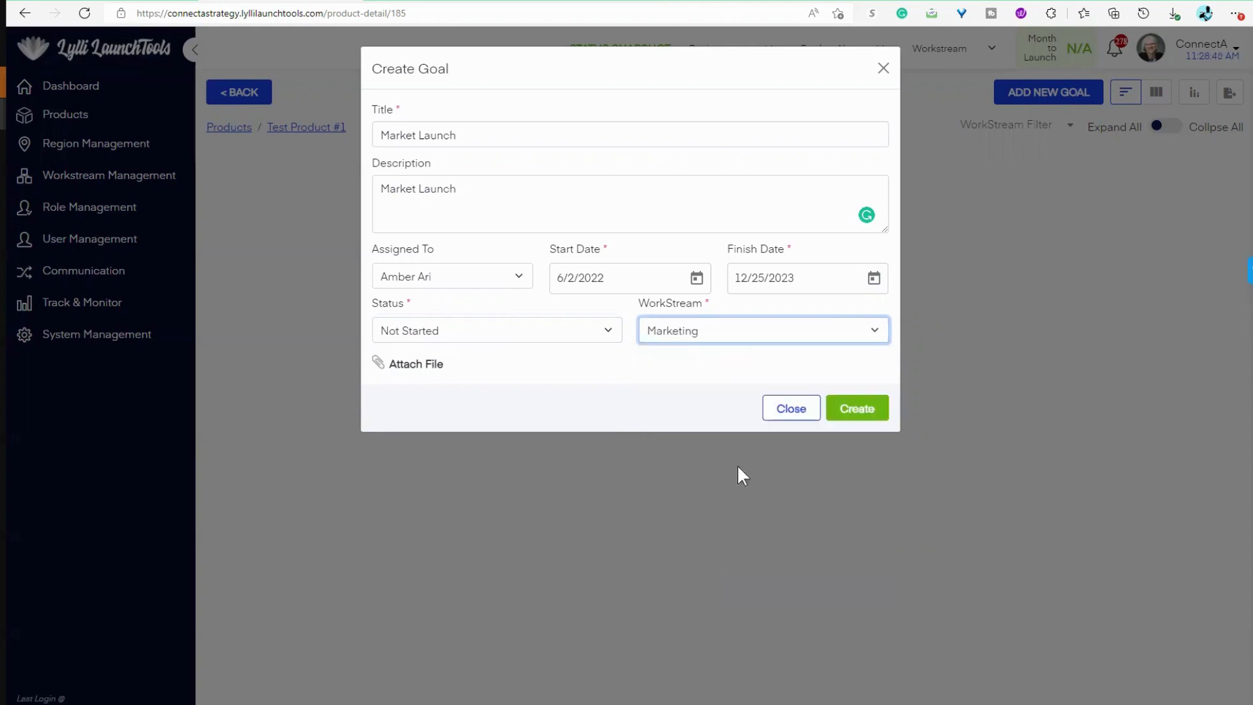
click(759, 341)
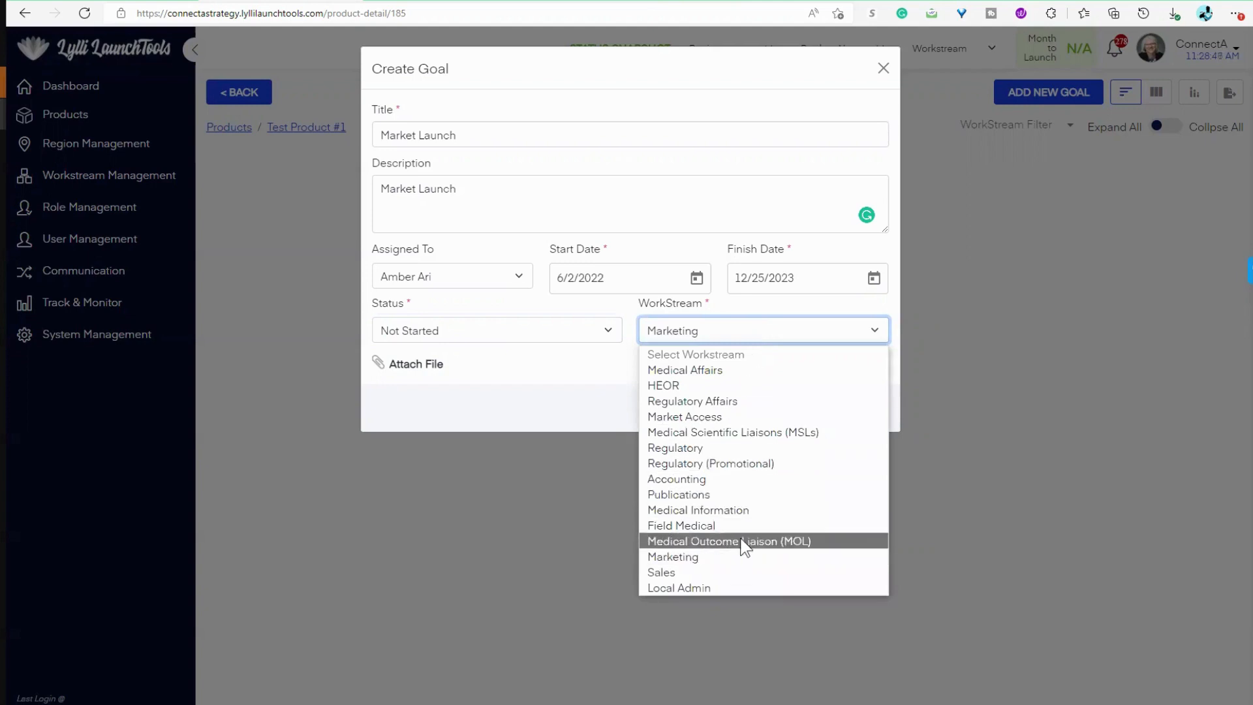
click(737, 557)
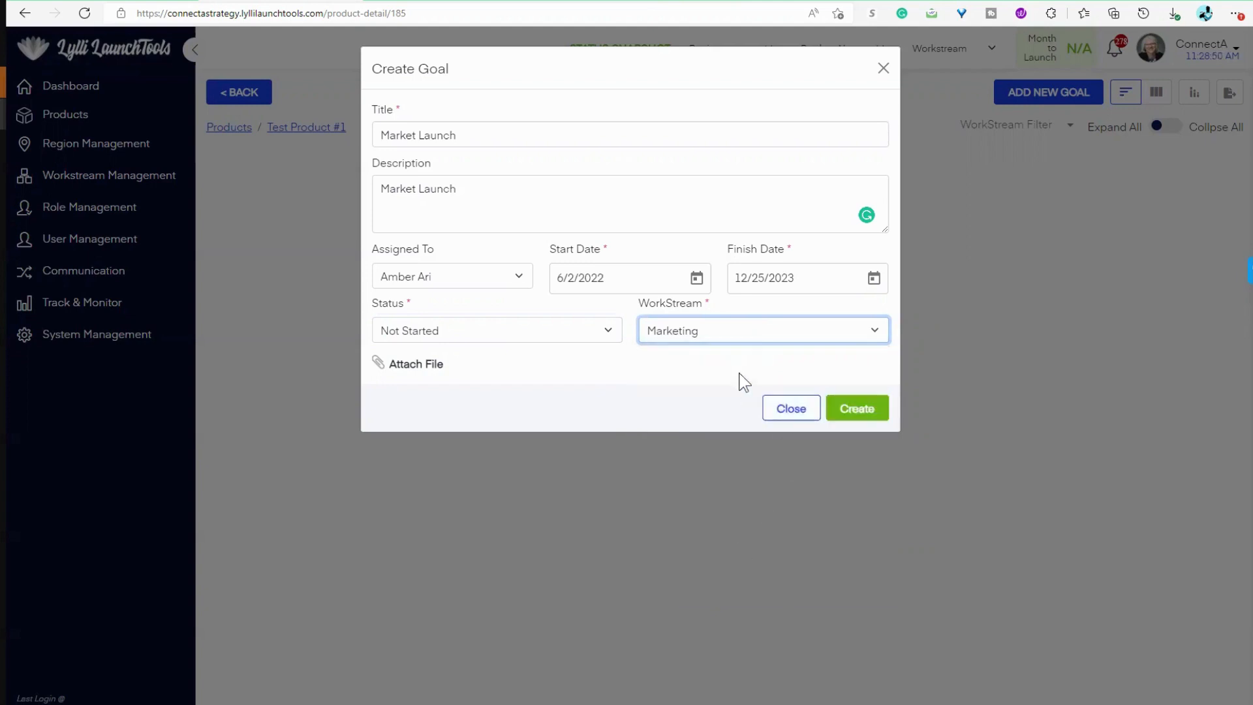
click(871, 409)
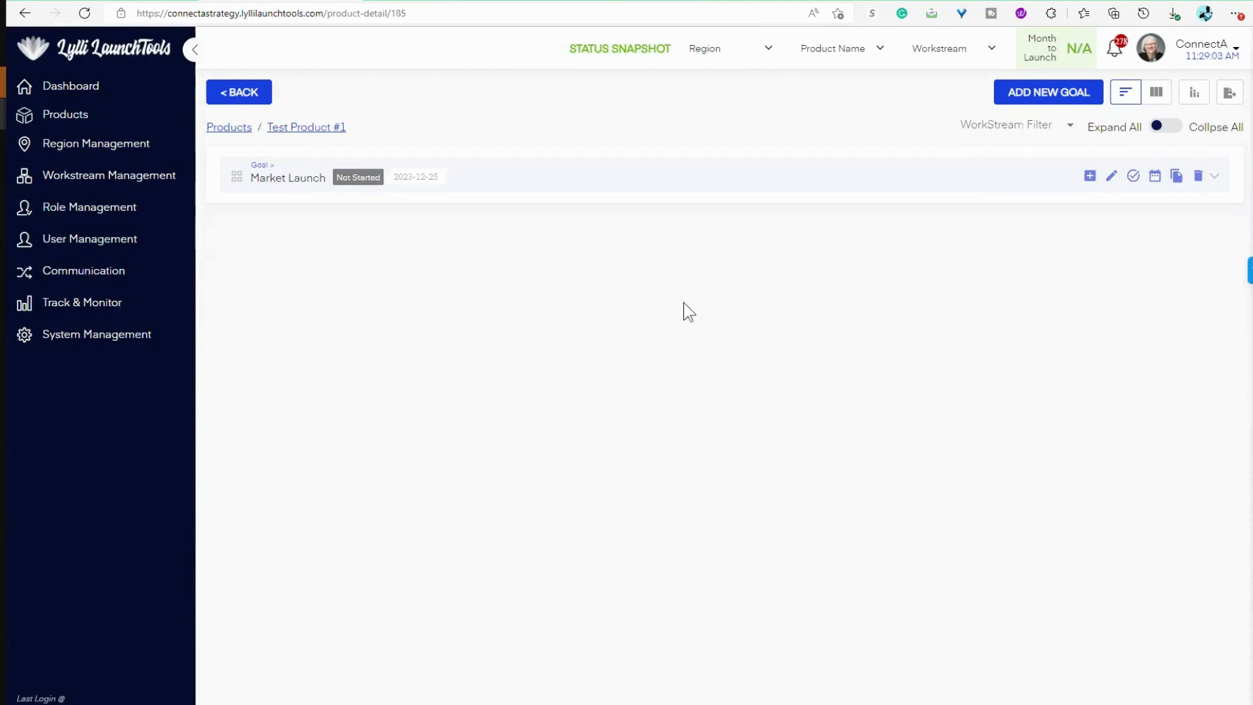
Step: Start a new objective under the Market Launch goal titled "Customer Acquisition" with the description "get new customers to notice us"
click(1091, 178)
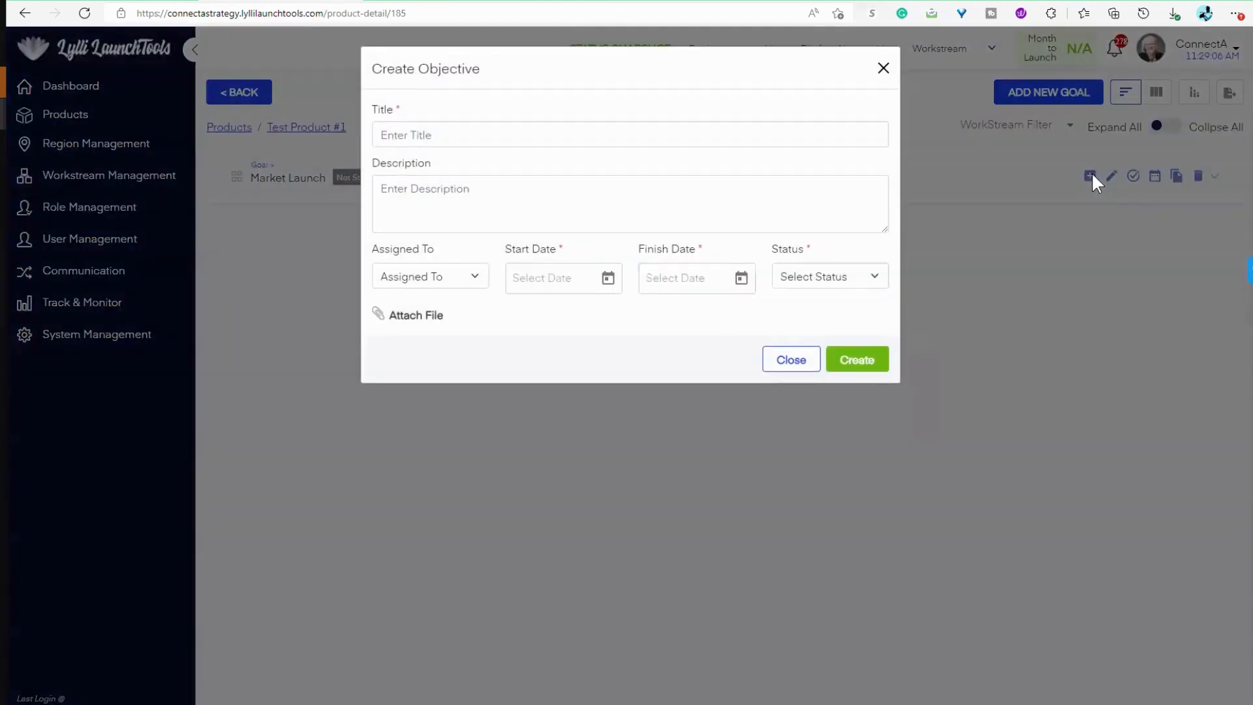
click(444, 133)
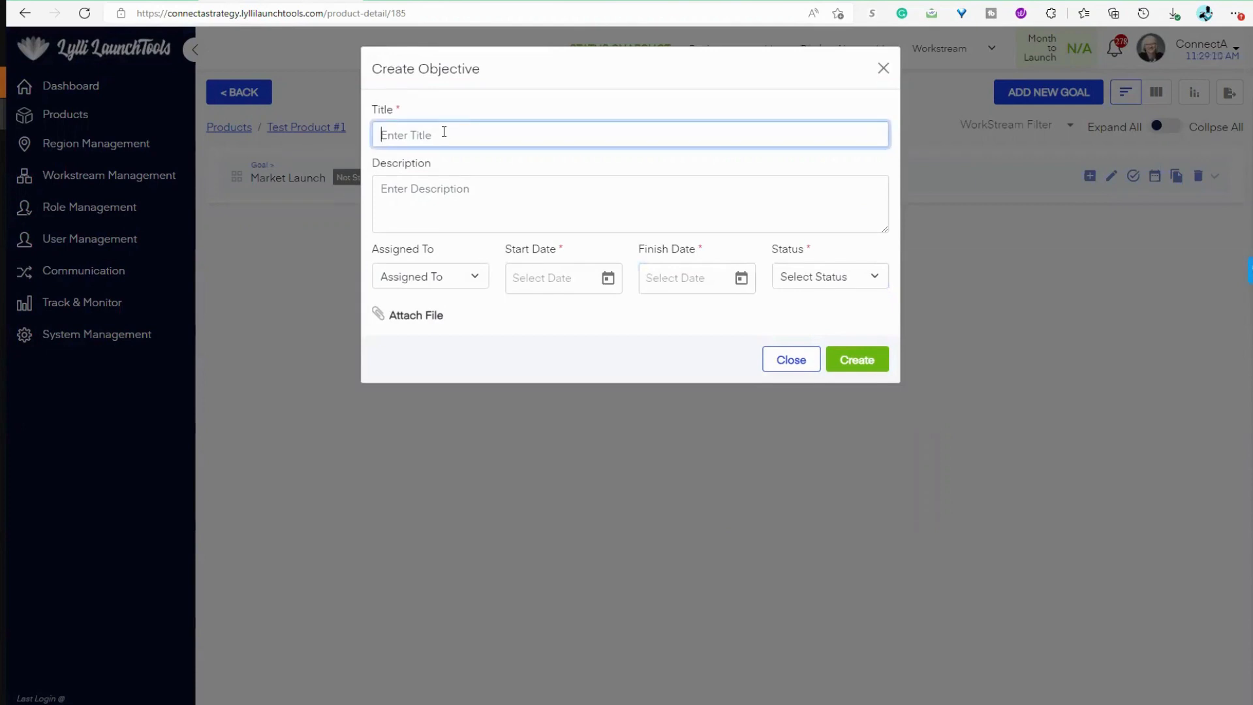
text(Customer As)
text(quisition)
click(472, 190)
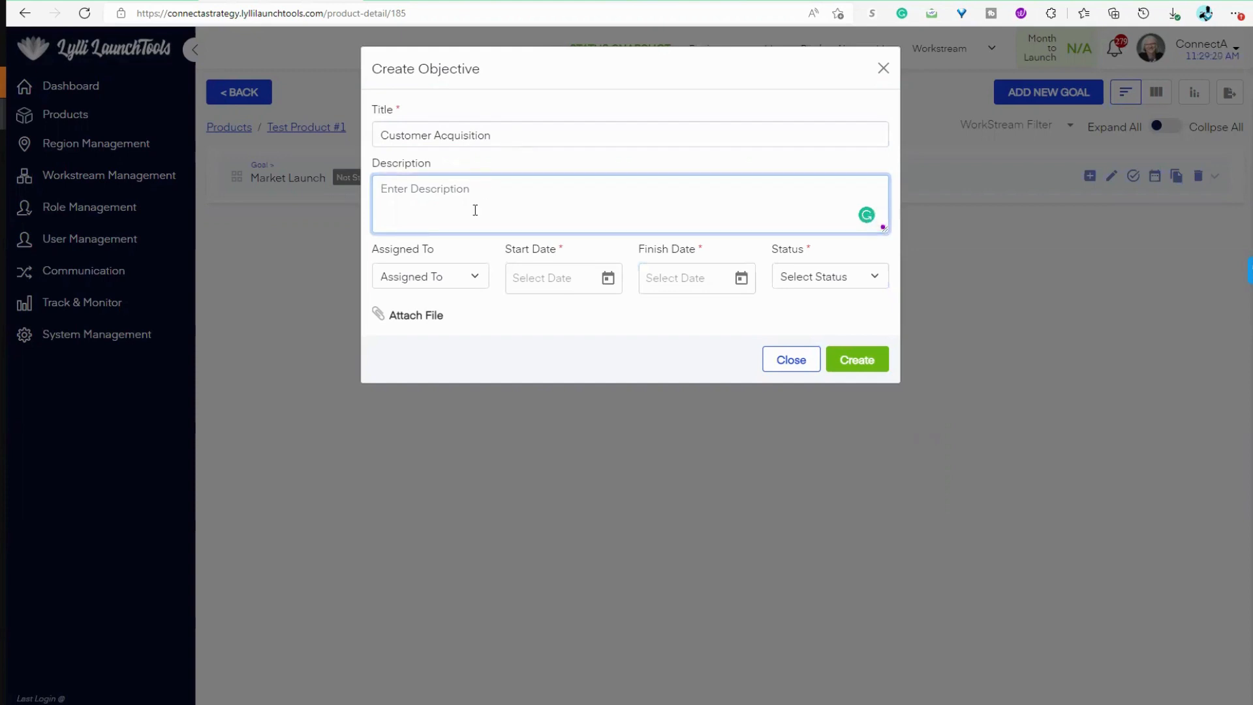
text(get n)
text(ew customers to notice us)
Step: Assign the objective to the first listed team member and set its start date to 6/2/2022
click(449, 275)
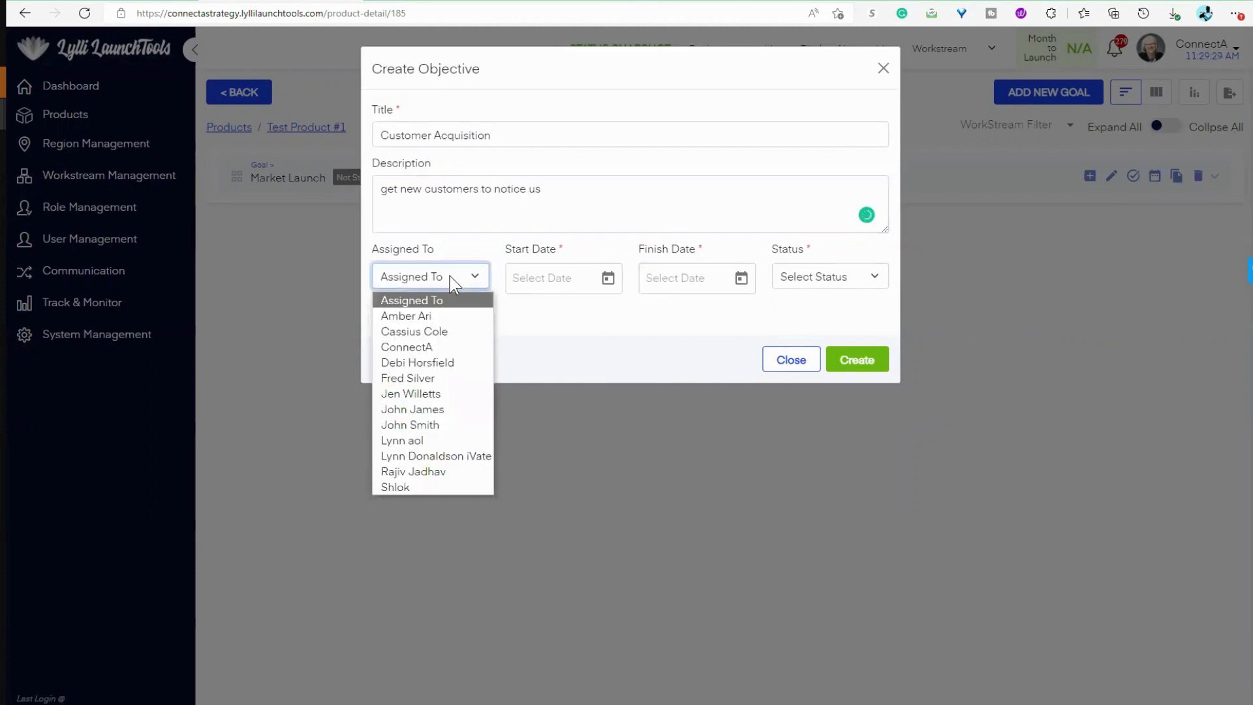
click(438, 319)
click(551, 277)
click(606, 279)
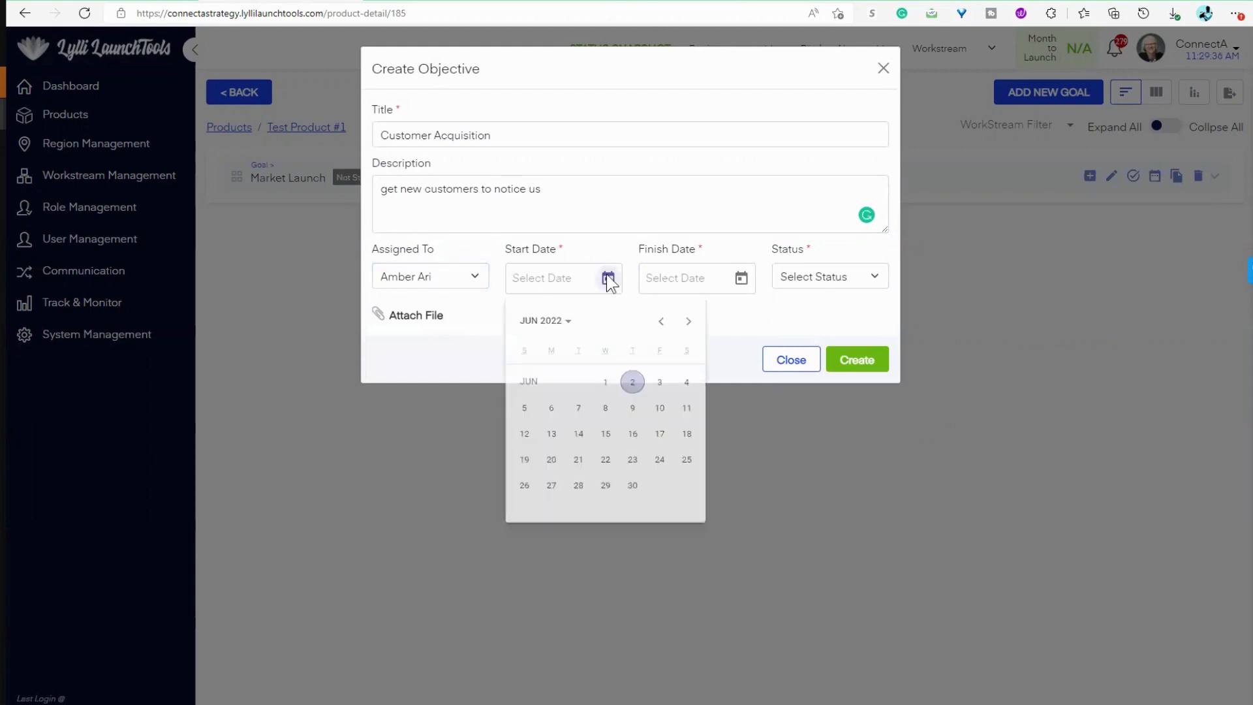
click(631, 385)
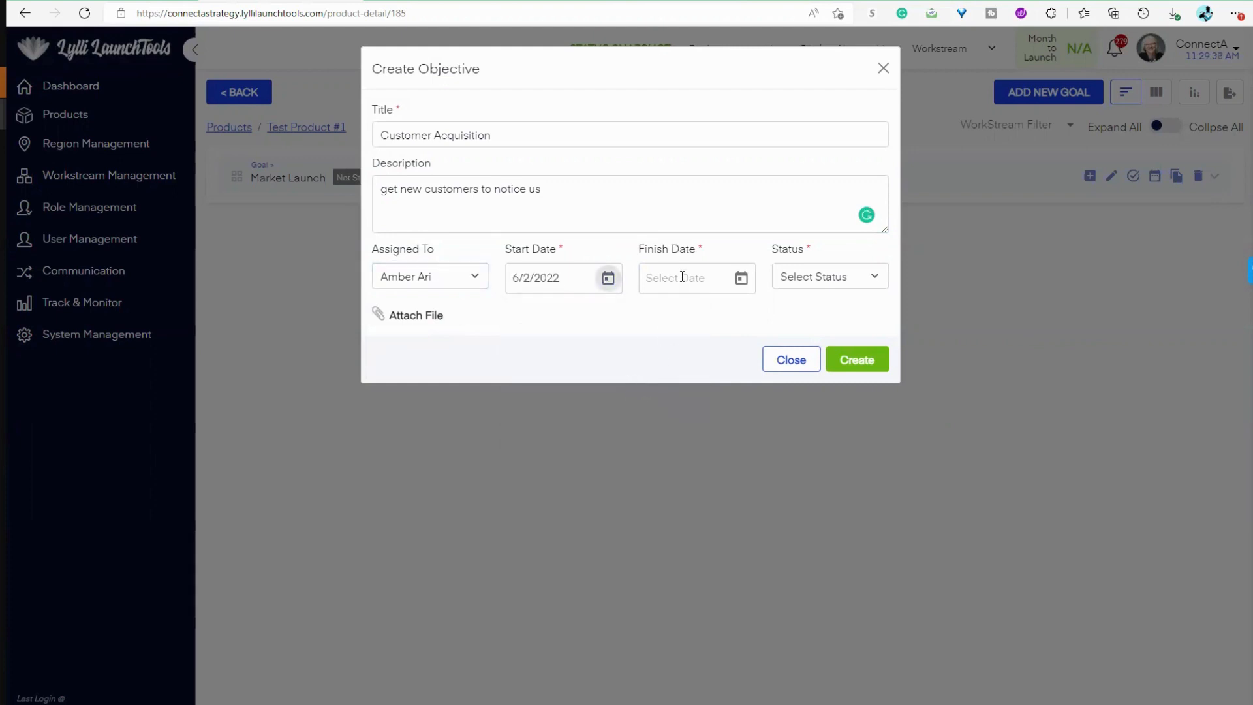
Step: Set the Customer Acquisition objective's finish date to 12/25/2026
click(741, 278)
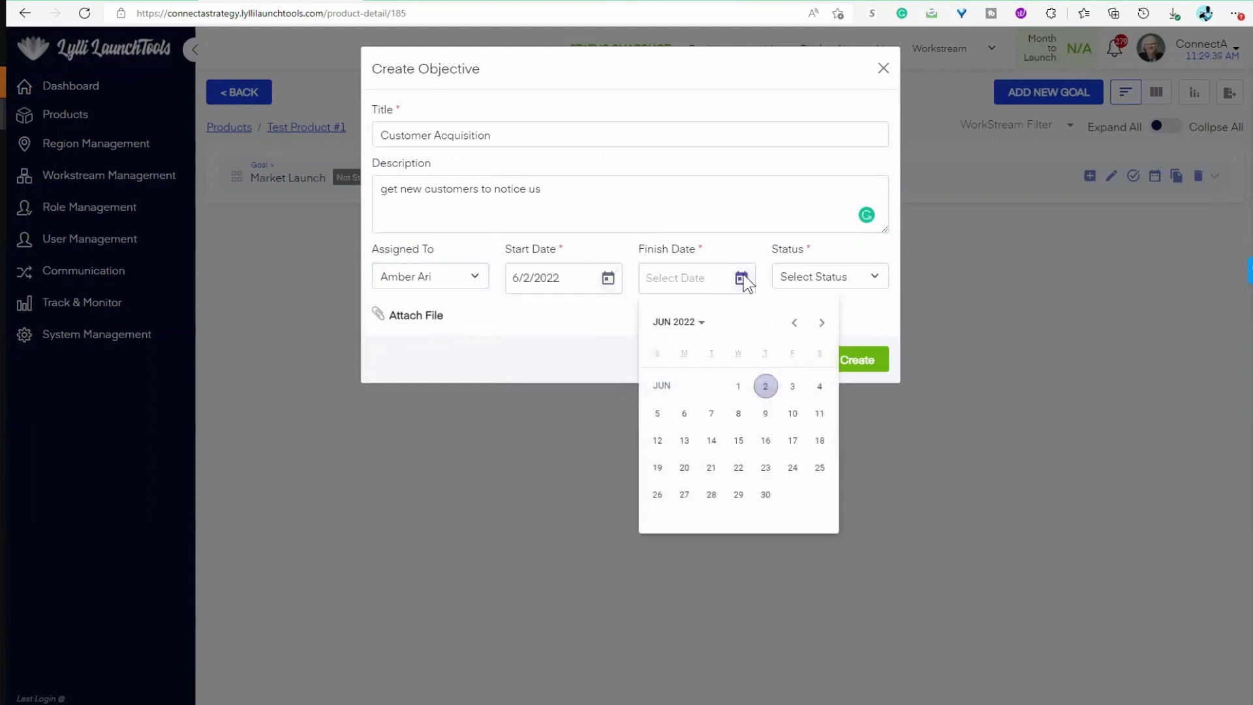
click(693, 326)
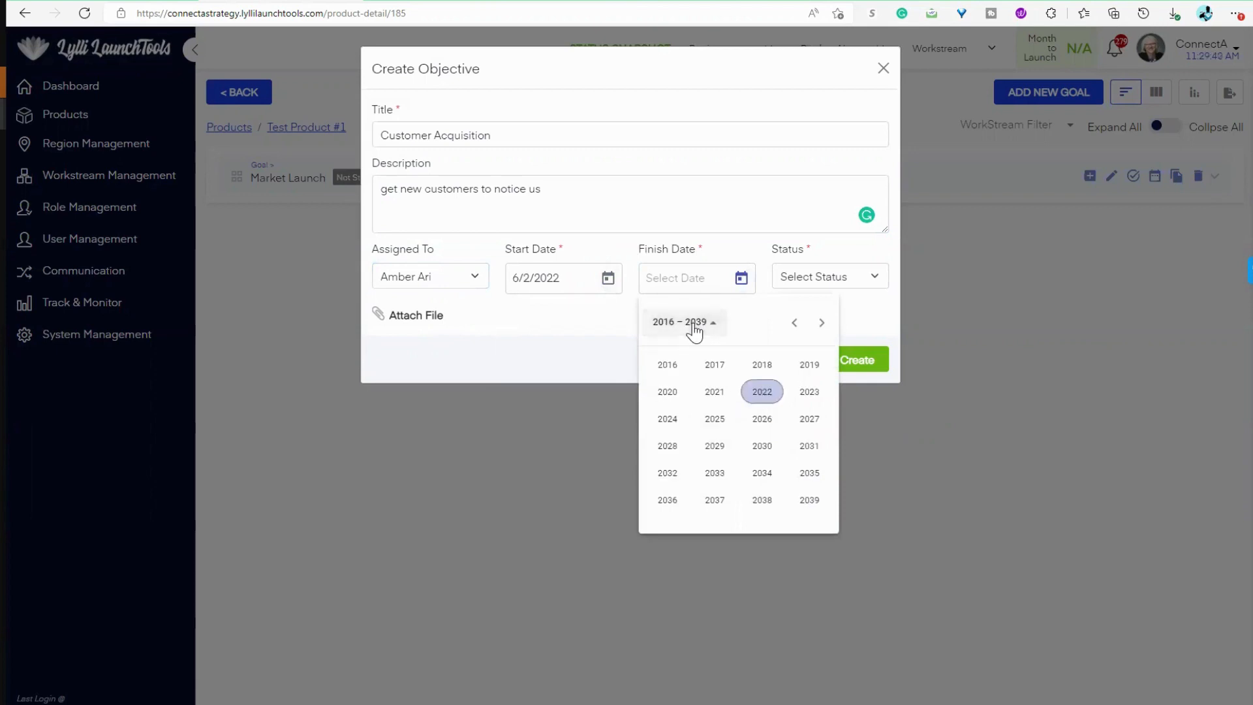
click(762, 418)
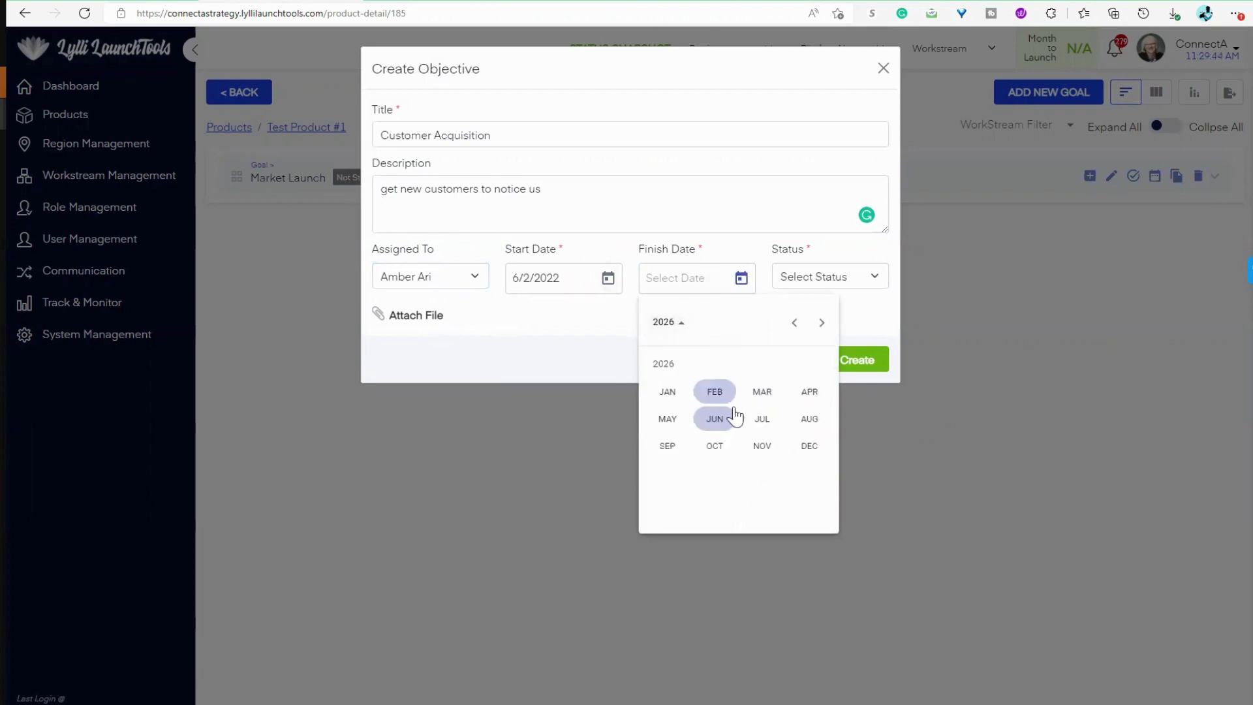
click(809, 446)
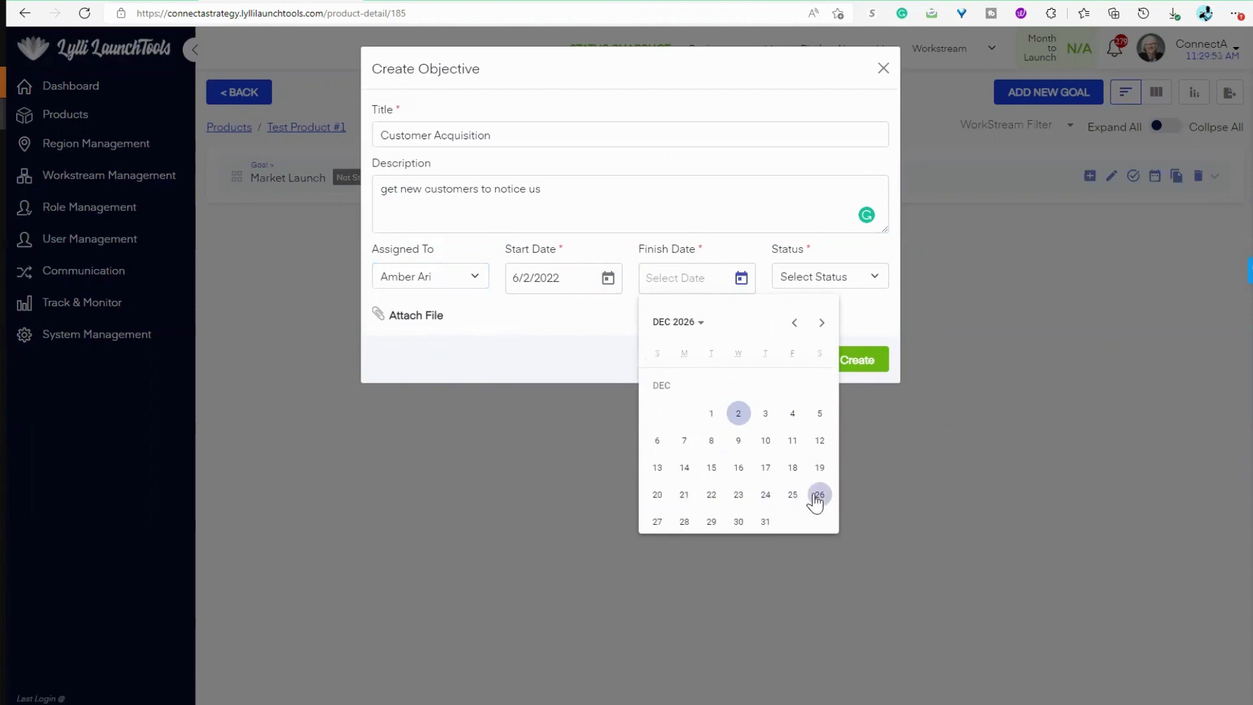
click(794, 499)
Step: Set the objective's status to Not Started and create the objective
click(836, 277)
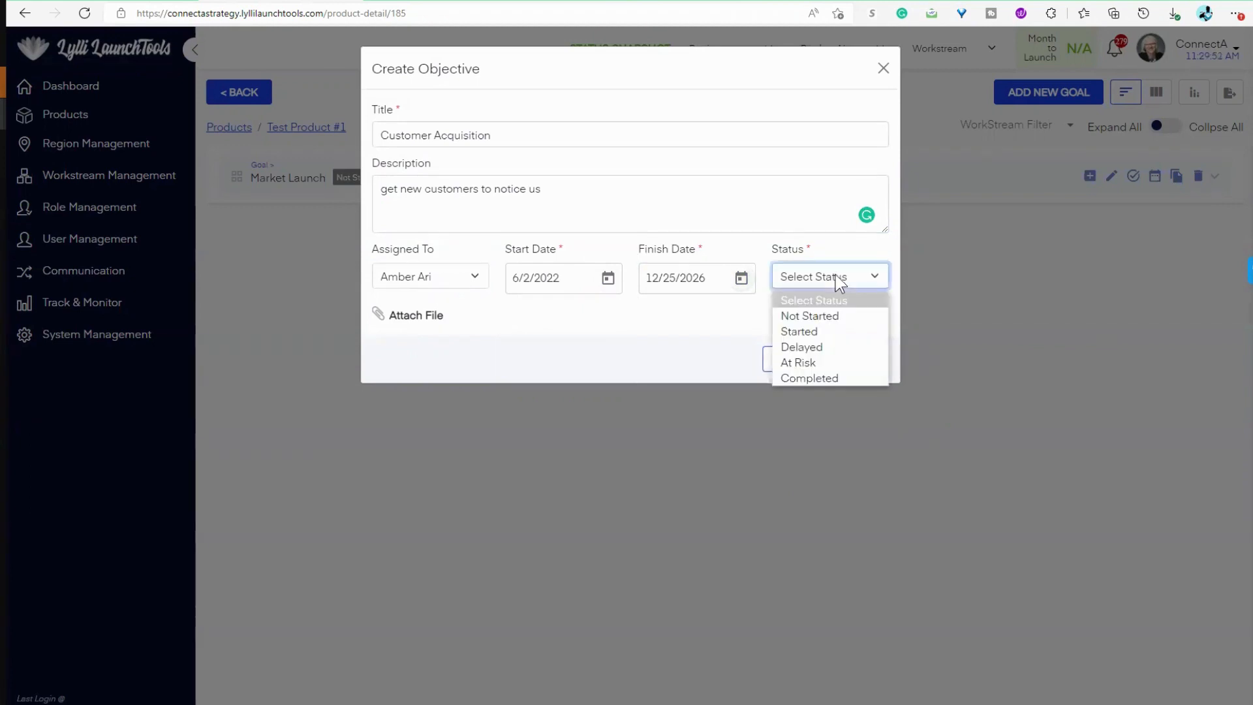
click(839, 317)
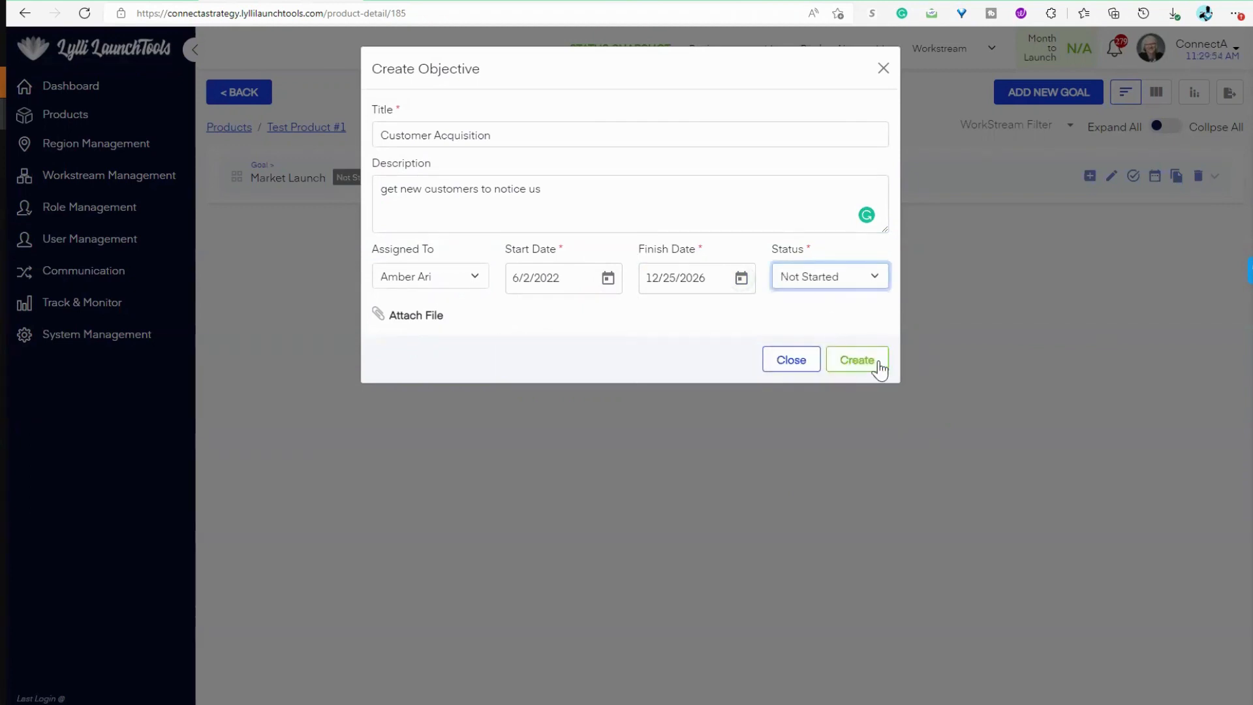
click(857, 359)
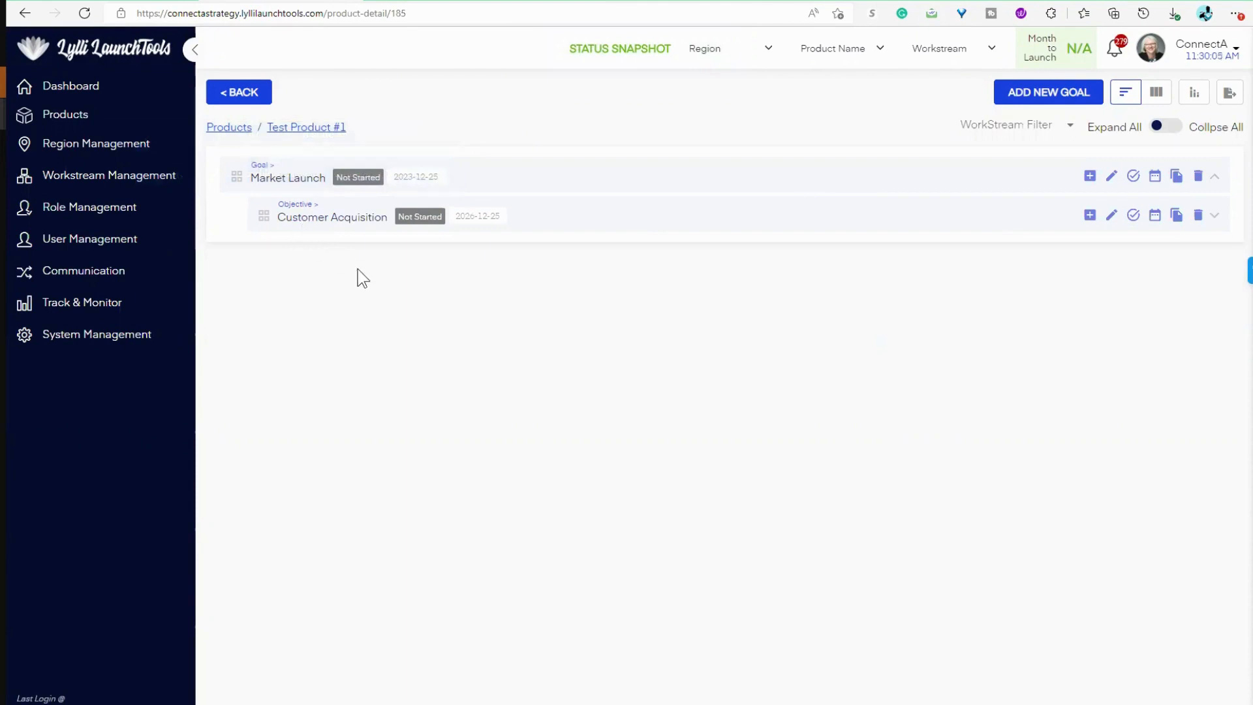
Step: Start a new strategy under the Customer Acquisition objective, titled "Advertising" and with Customer Acquisition as its dependency
click(1089, 216)
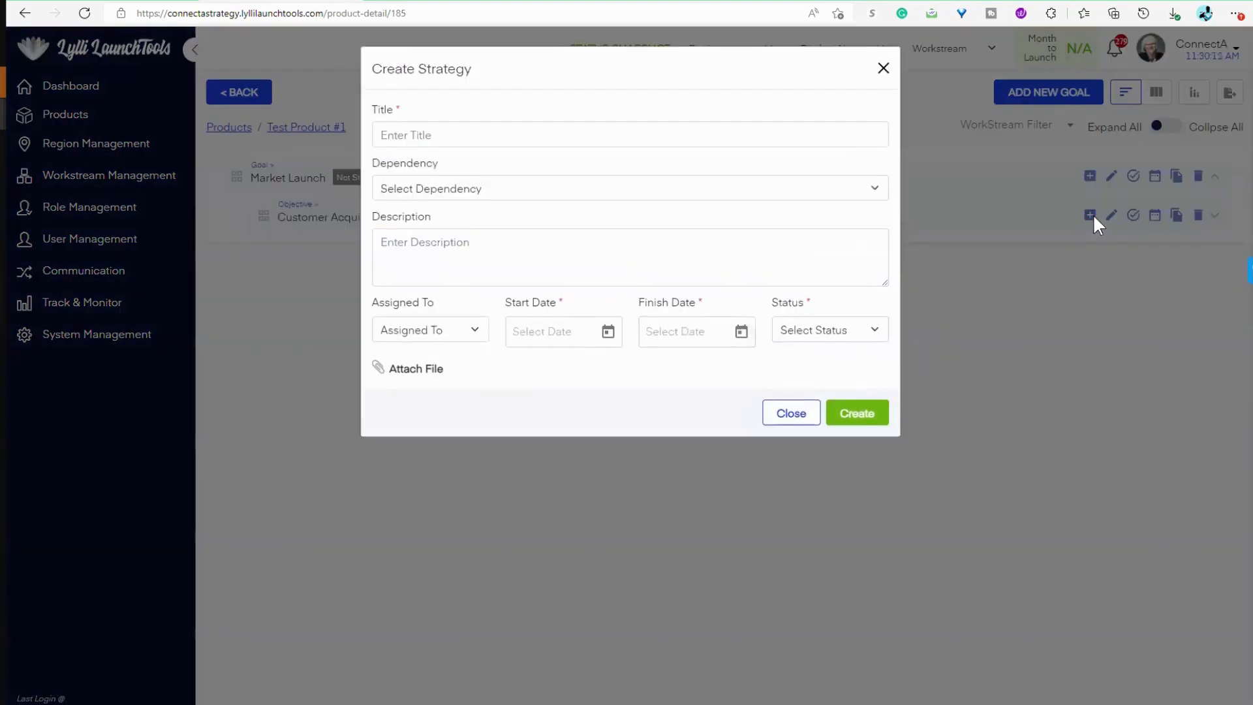
click(518, 133)
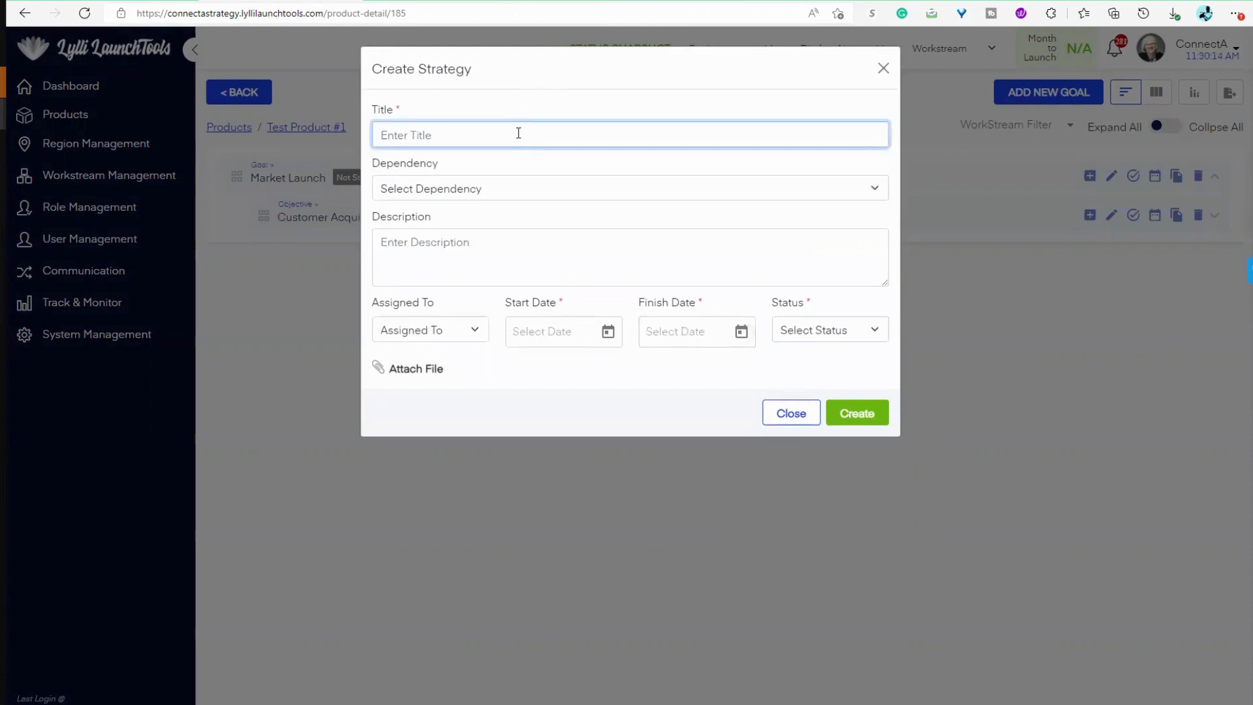
text(Advertising)
click(577, 190)
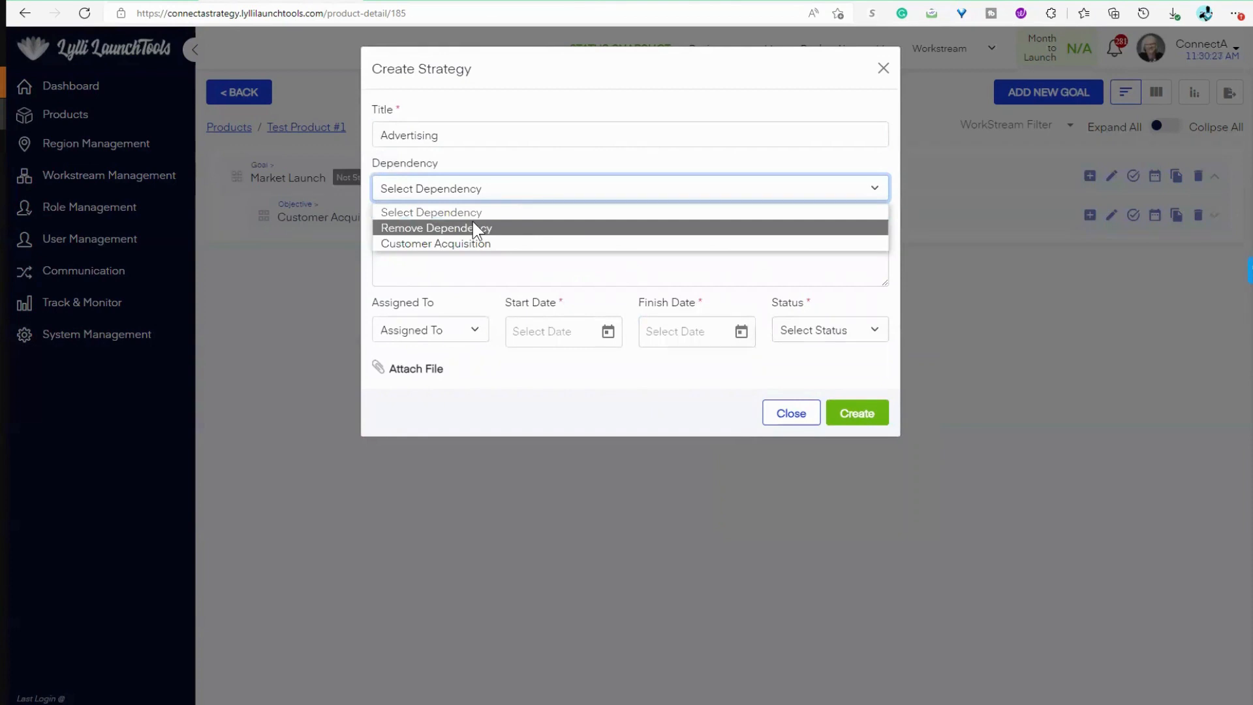
click(472, 240)
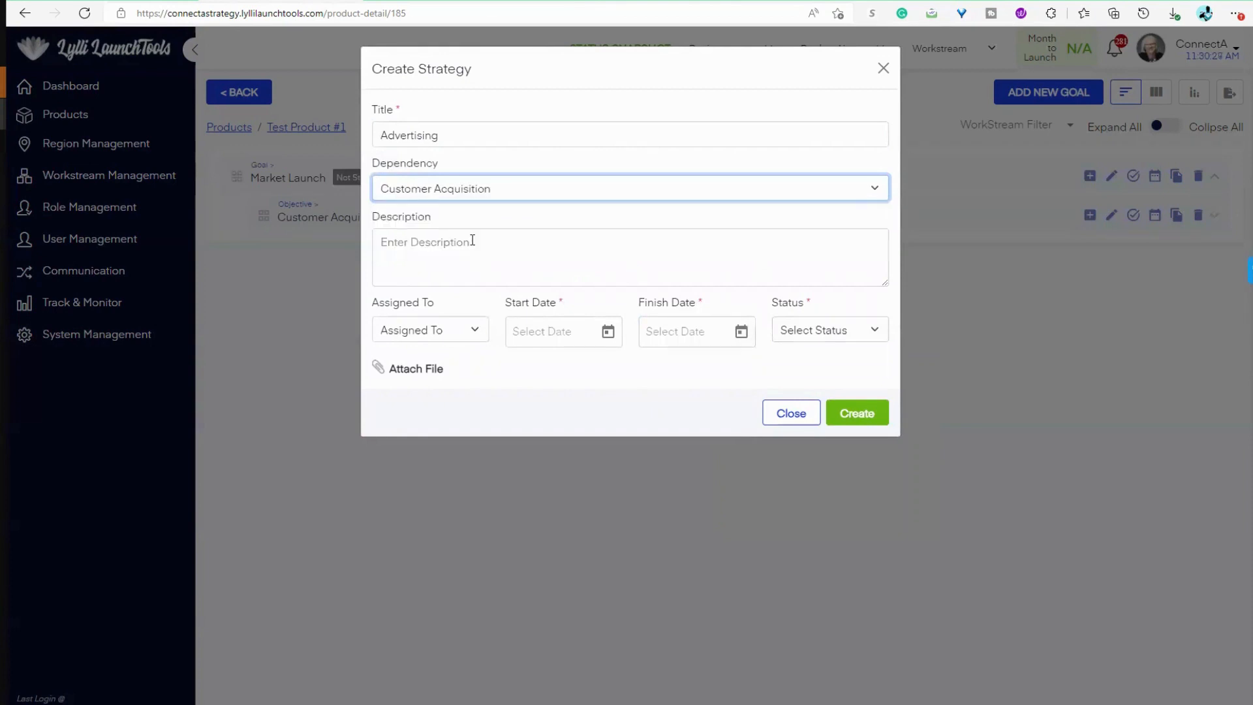
Step: Enter "Mass Media - TV, Print, OOH" as the strategy's description
click(472, 251)
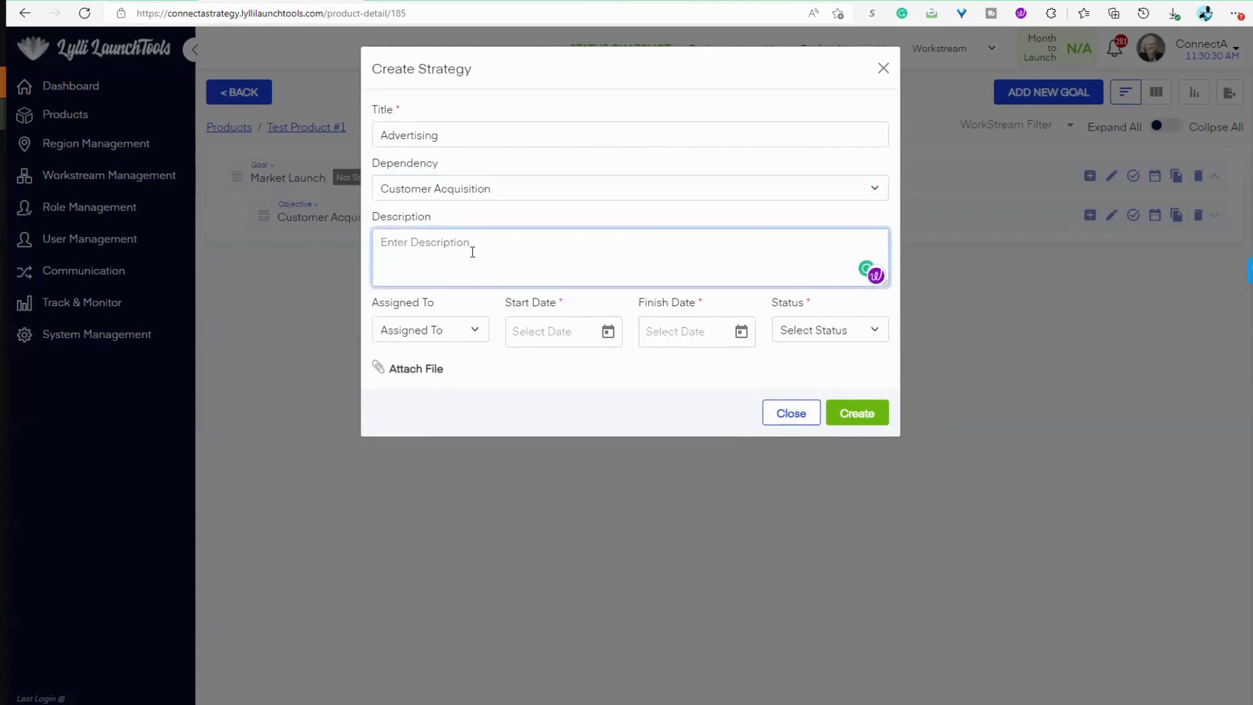
text(Mass )
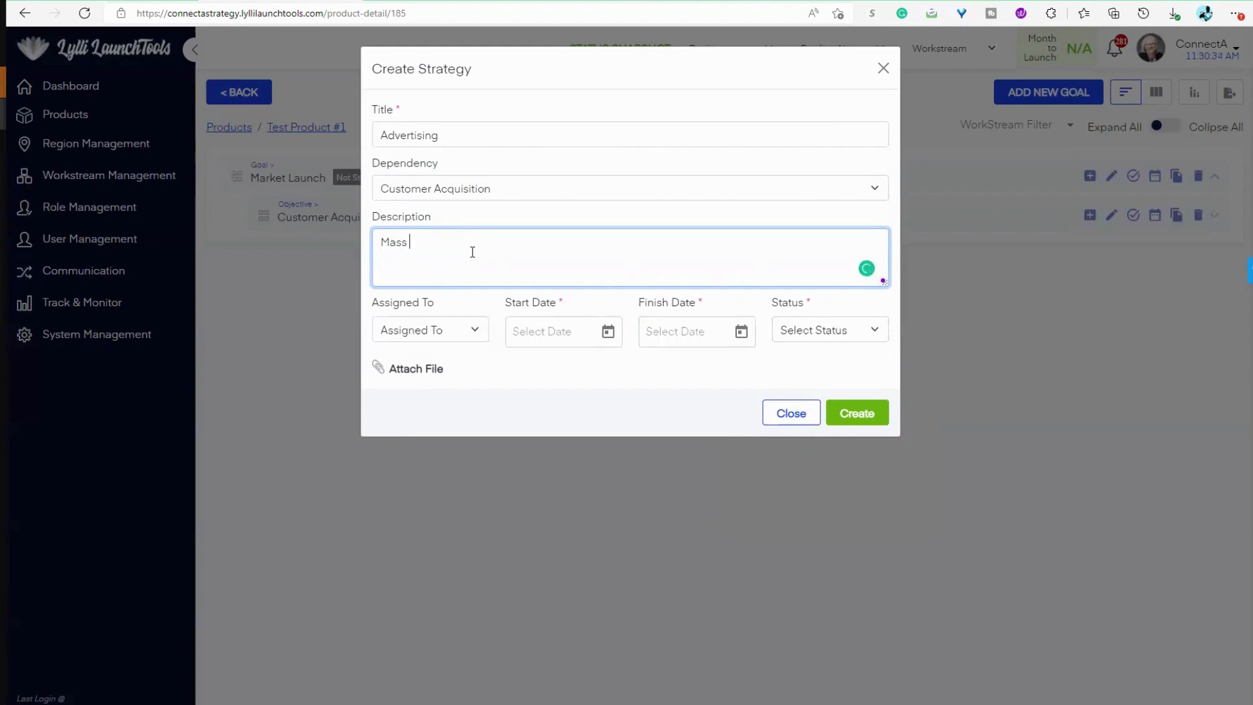
text(Media - TV, Print, OOH)
Step: Assign the Advertising strategy to the first listed team member and set its start date to 6/2/2022
click(433, 330)
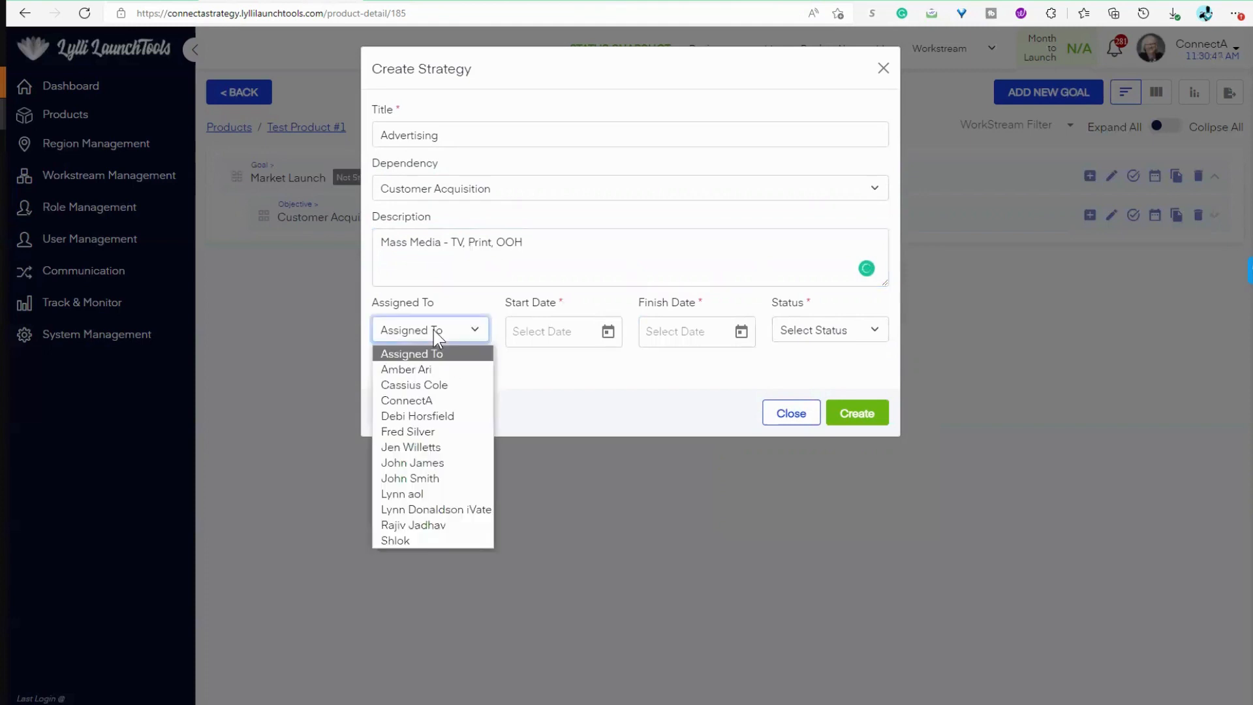
click(433, 369)
click(609, 336)
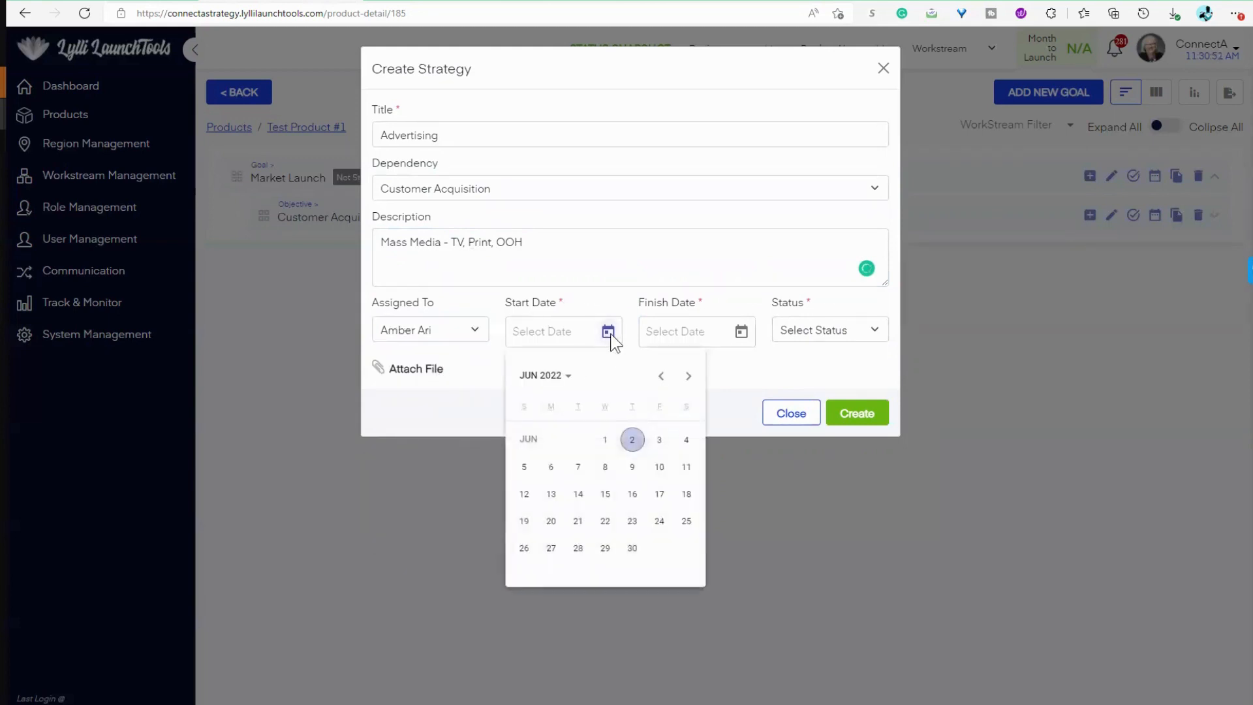
click(632, 439)
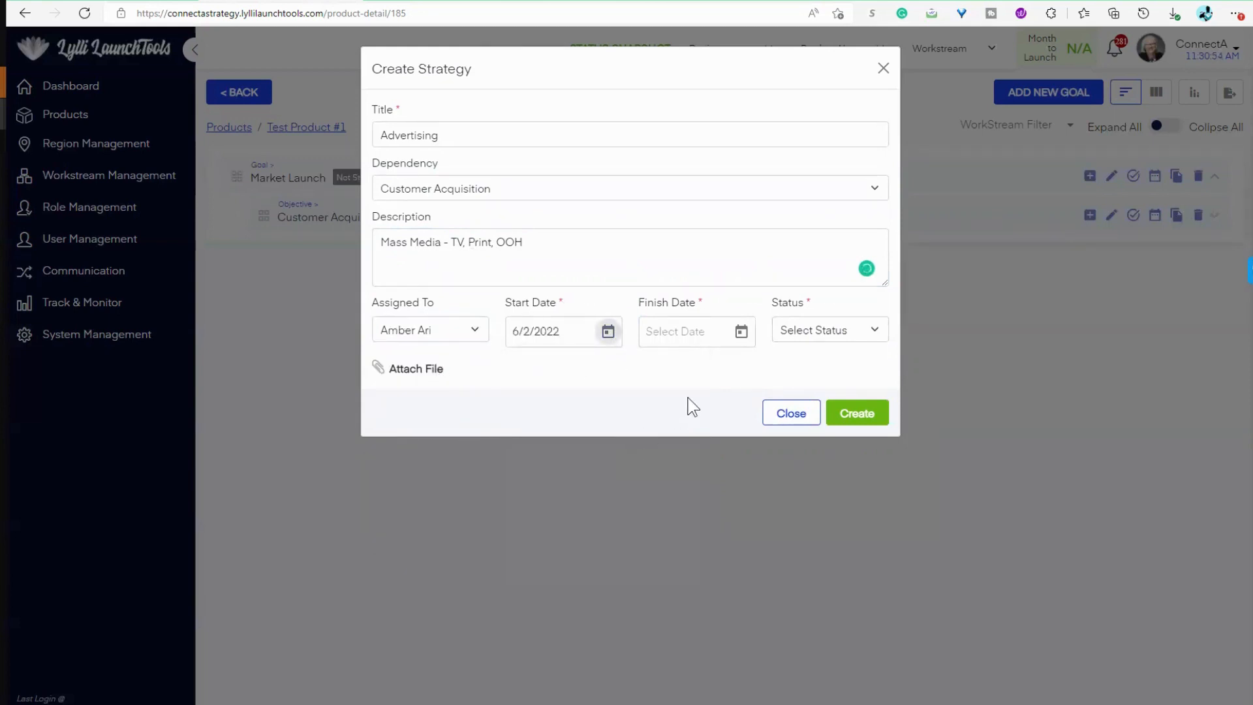
Step: Give the Advertising strategy a 6/30/2022 finish date and Not Started status, and create it
click(741, 333)
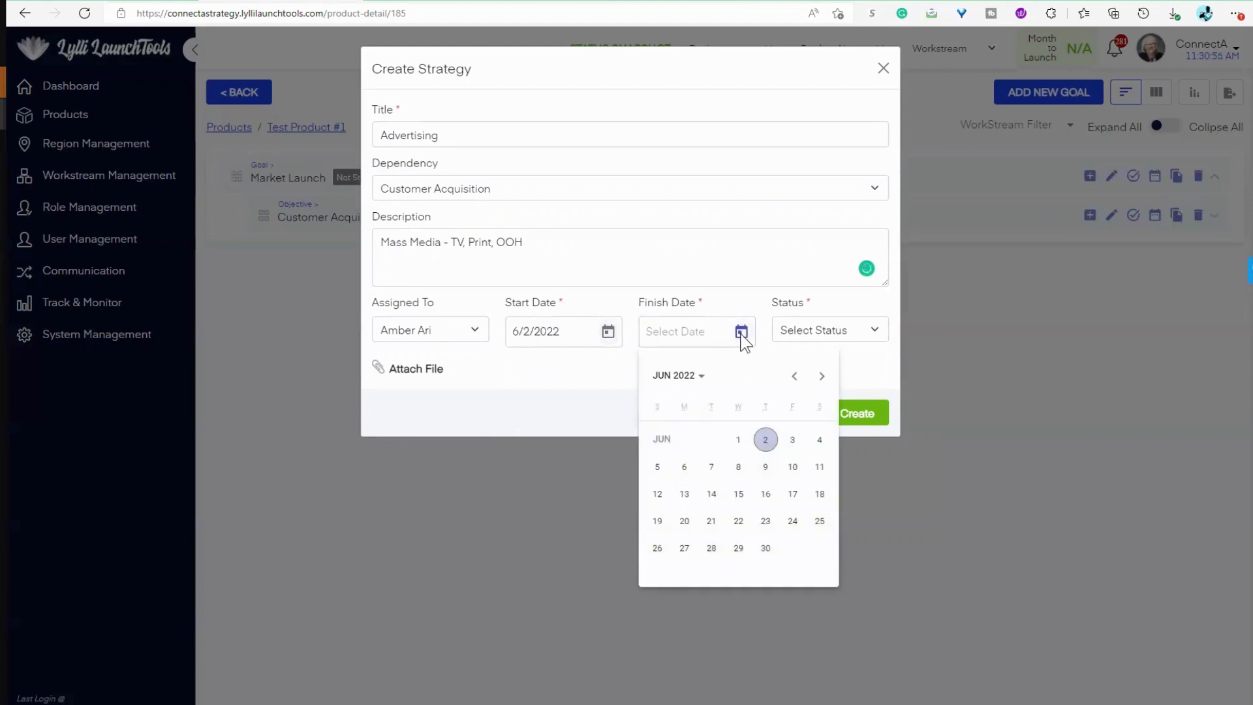
click(766, 548)
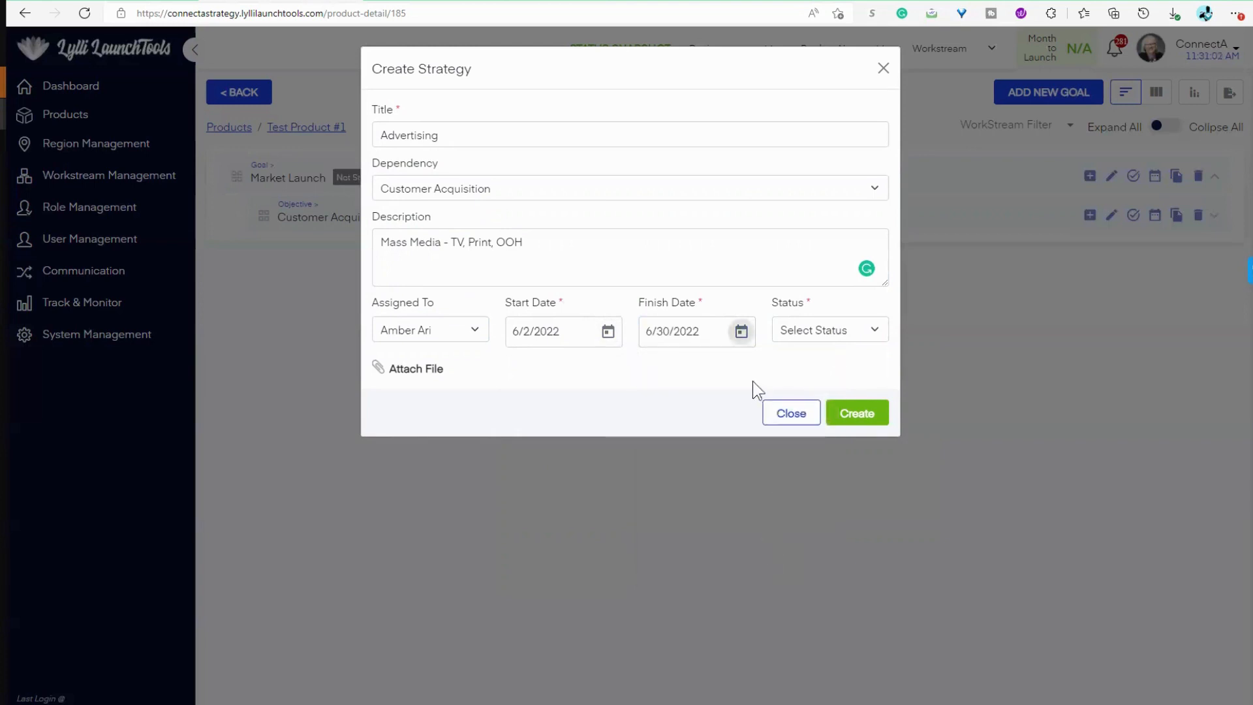
click(845, 335)
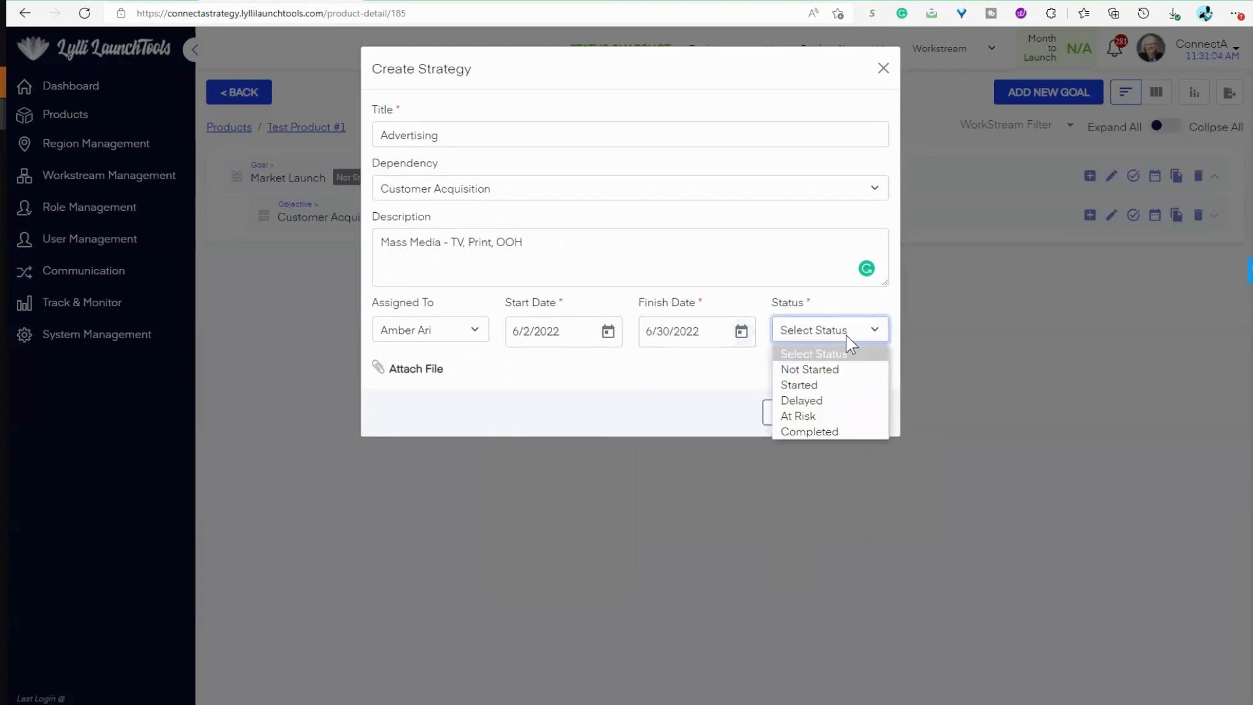
click(837, 370)
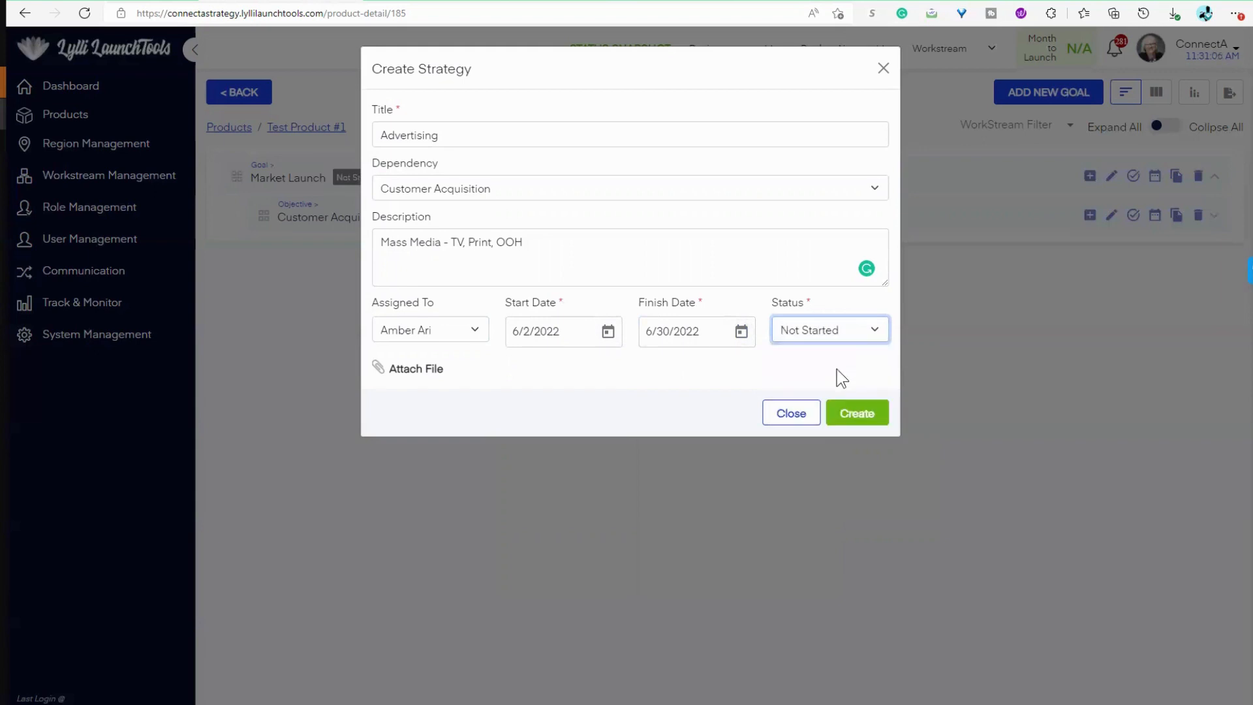
click(868, 418)
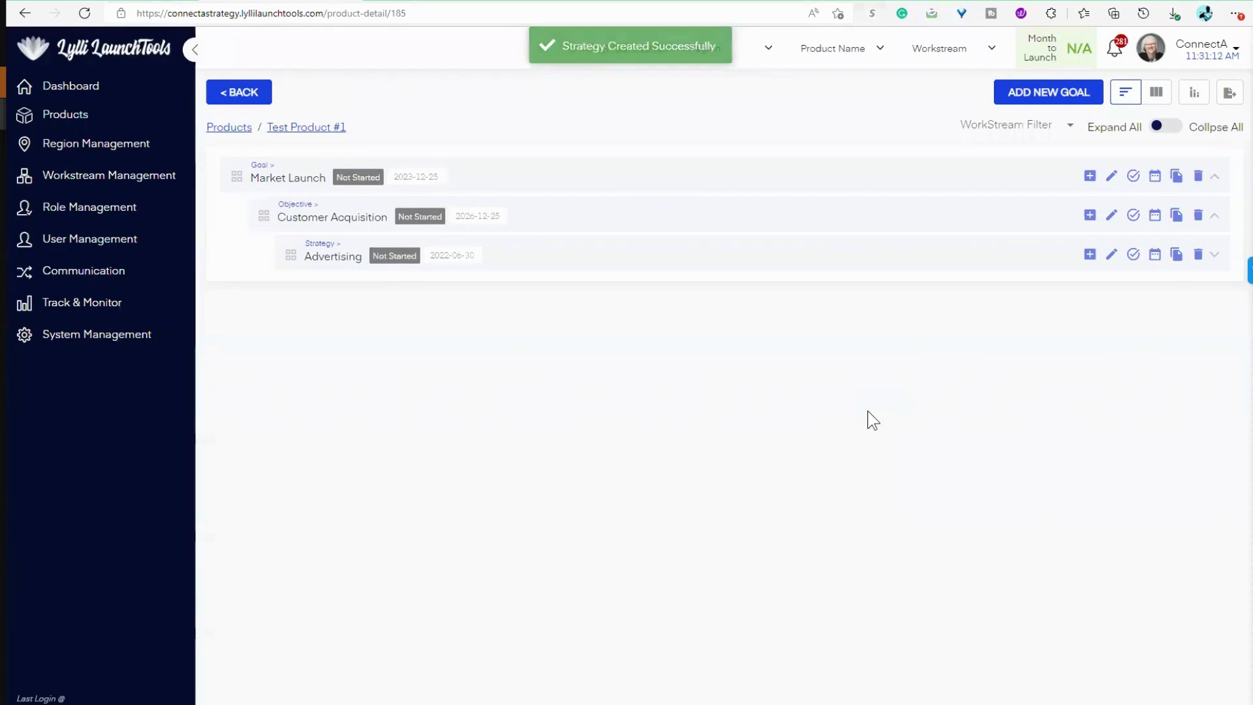
Step: Start a new tactic under the Advertising strategy, titled "TV Commercial" and with Advertising as its dependency
click(1089, 254)
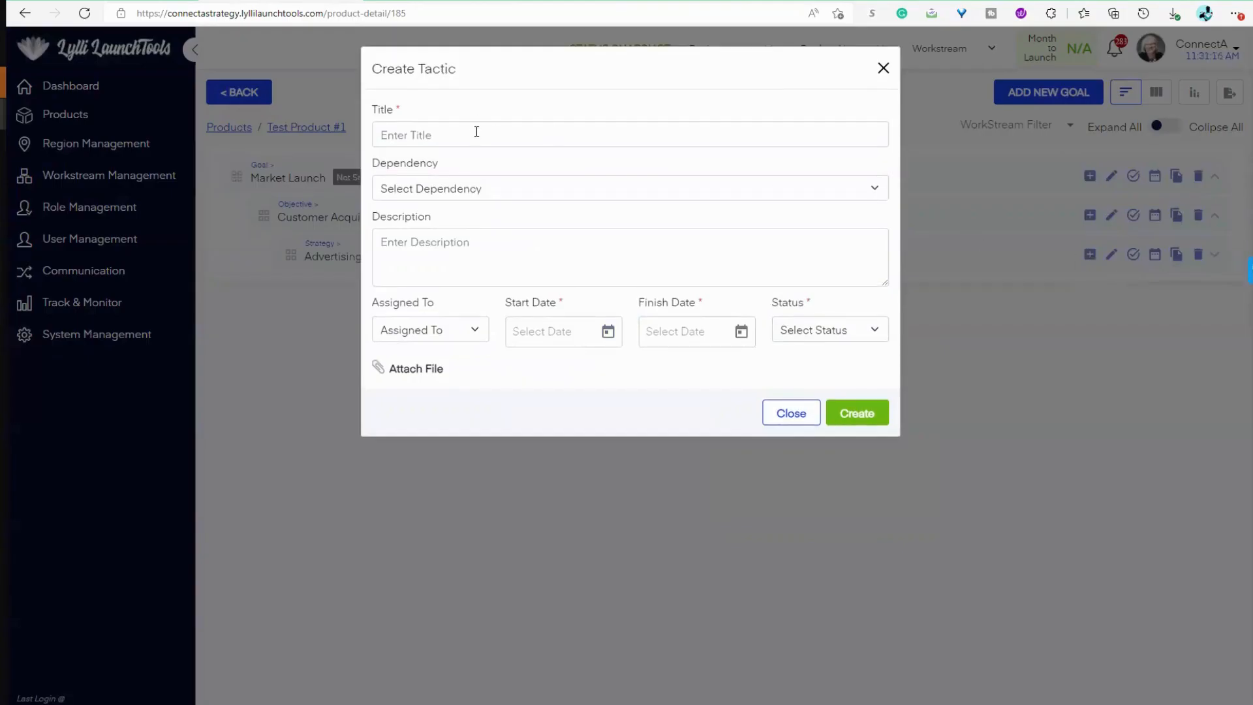
click(883, 68)
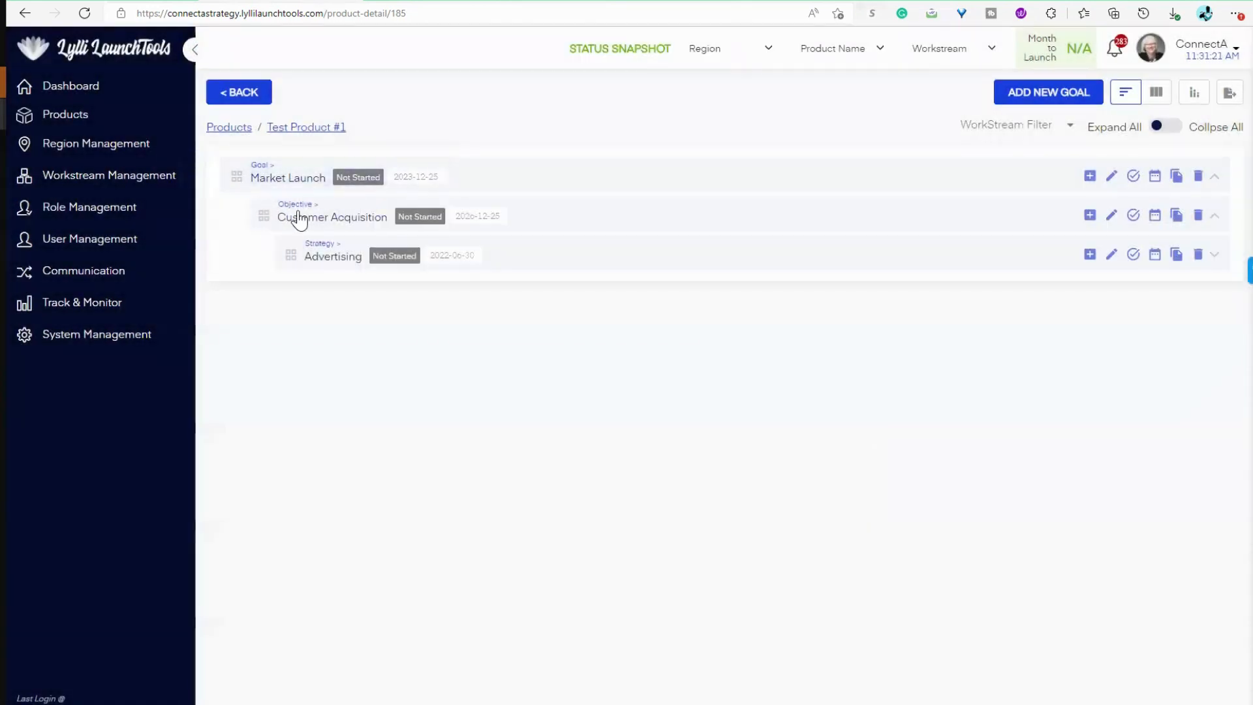
click(1090, 254)
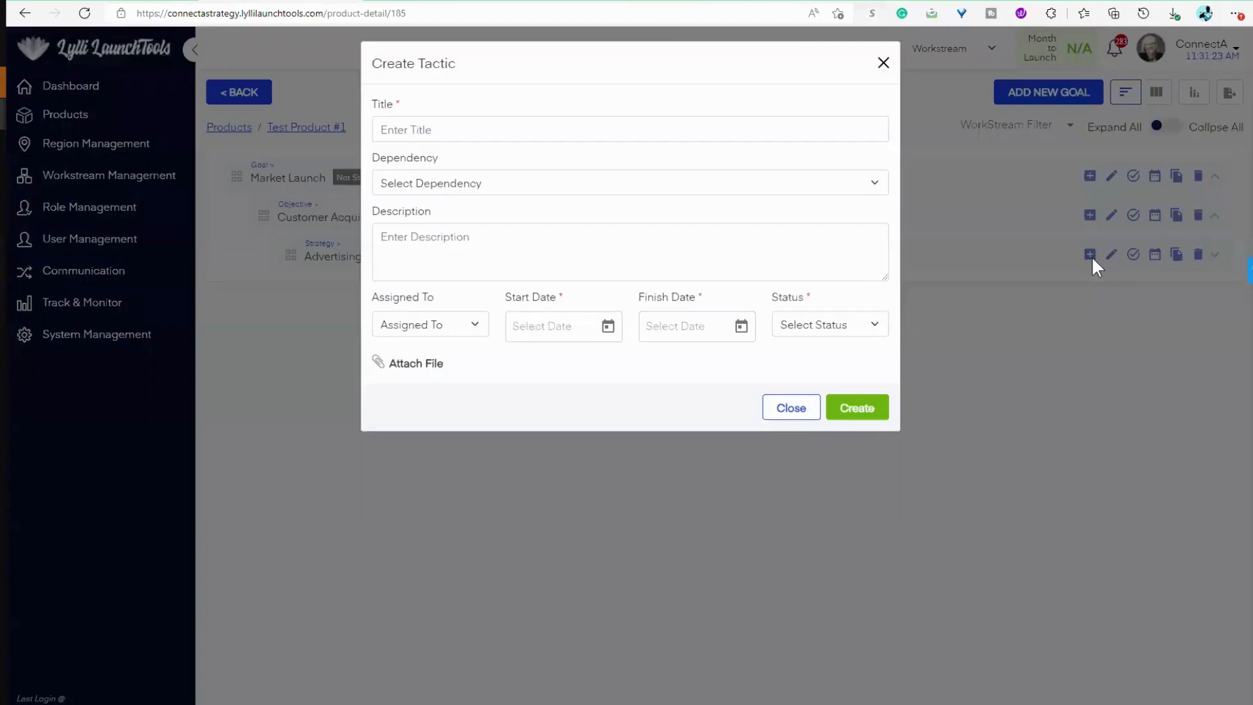
click(597, 138)
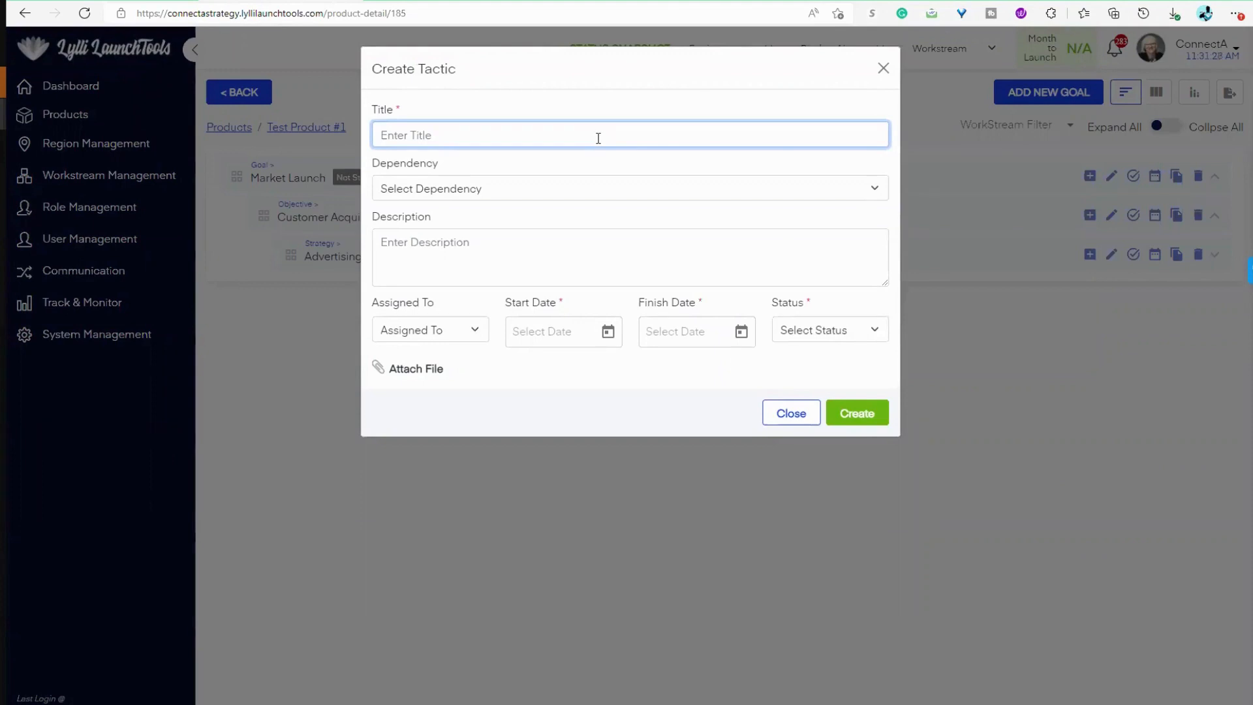
text(TV Commercial)
click(505, 196)
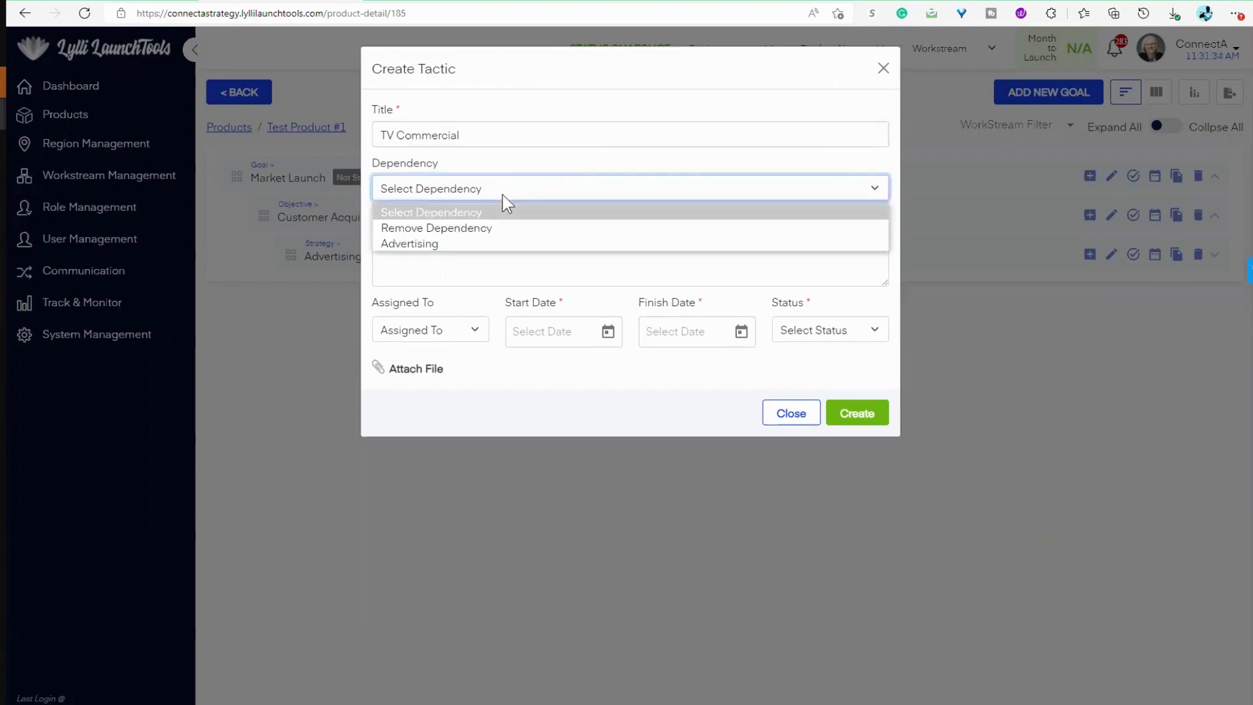
click(455, 243)
Step: Enter "TV commercial needs to be scripted & produced" as the tactic's description
click(456, 243)
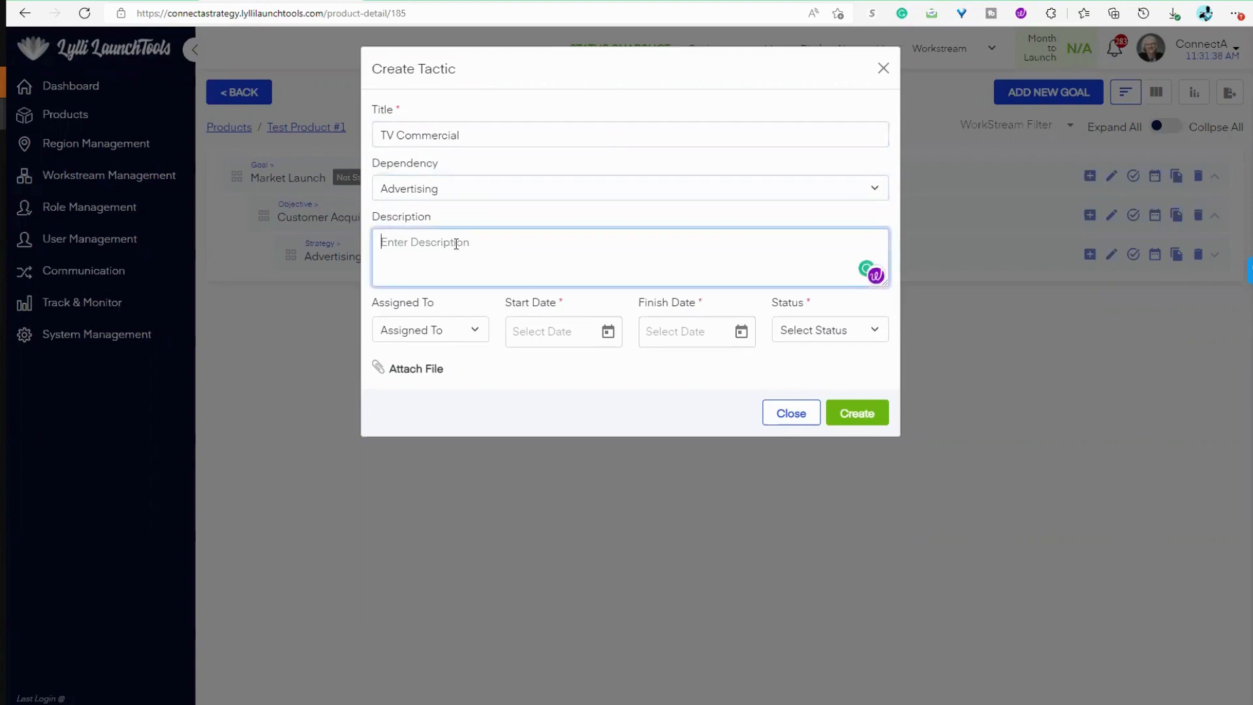
text(Tv commercial needs to be )
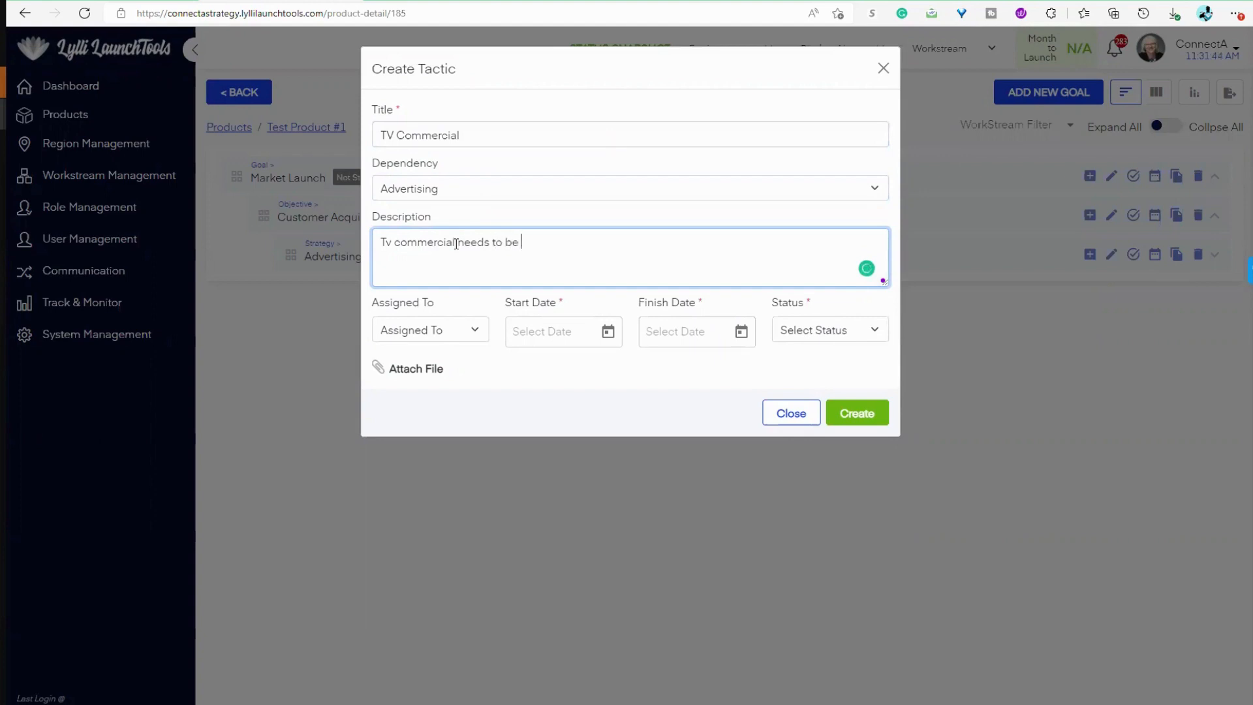
text(scripted & produced)
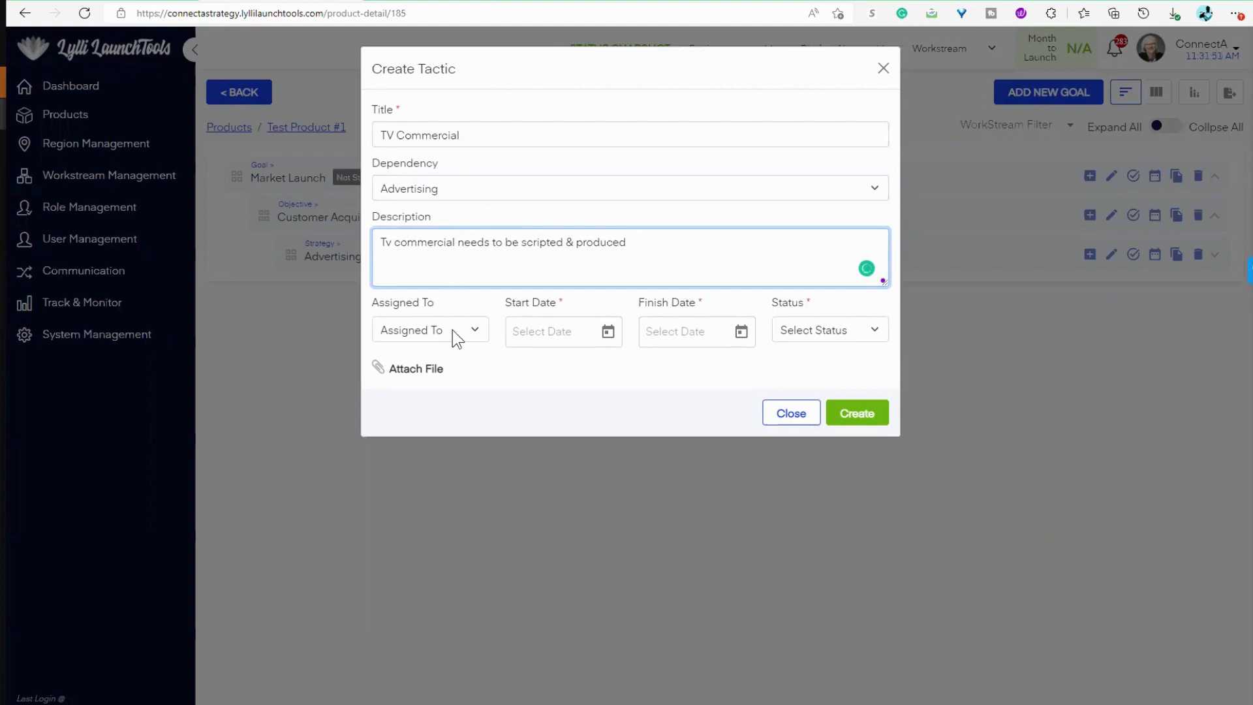
click(394, 242)
key(BackSpace)
text(V)
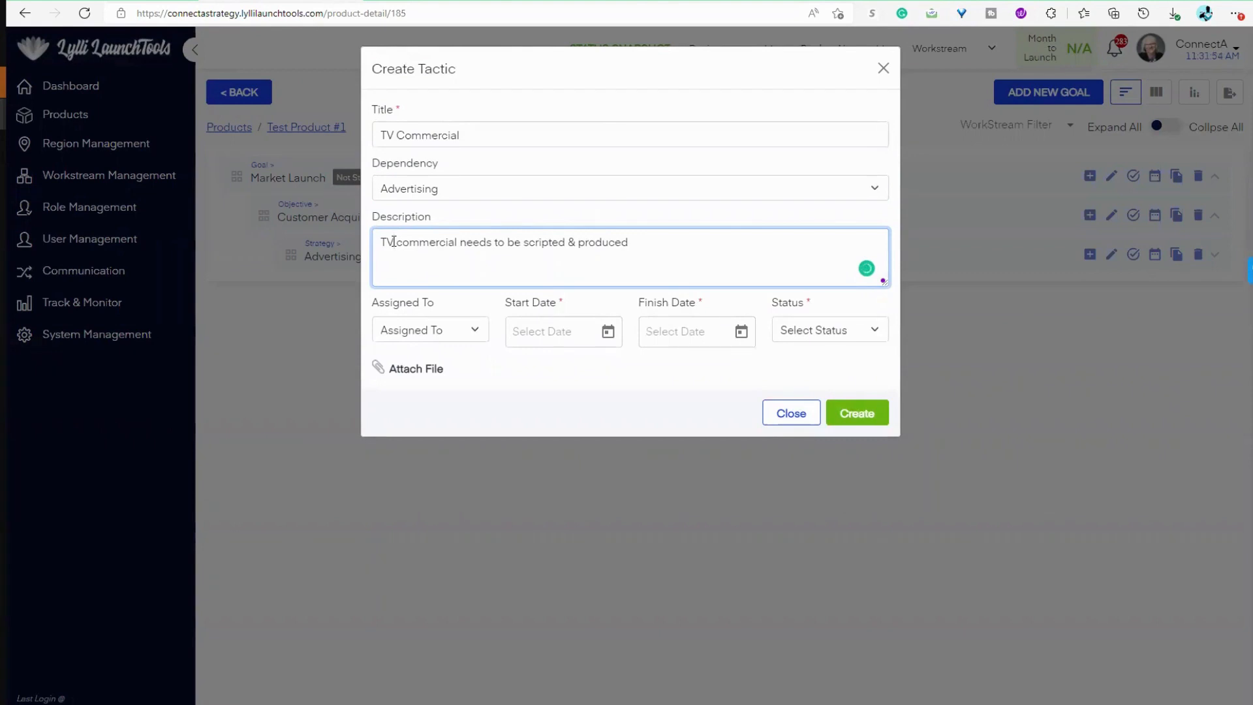
Step: Assign the TV Commercial tactic to the second listed team member, running from 6/2/2022 to 6/30/2022
click(412, 334)
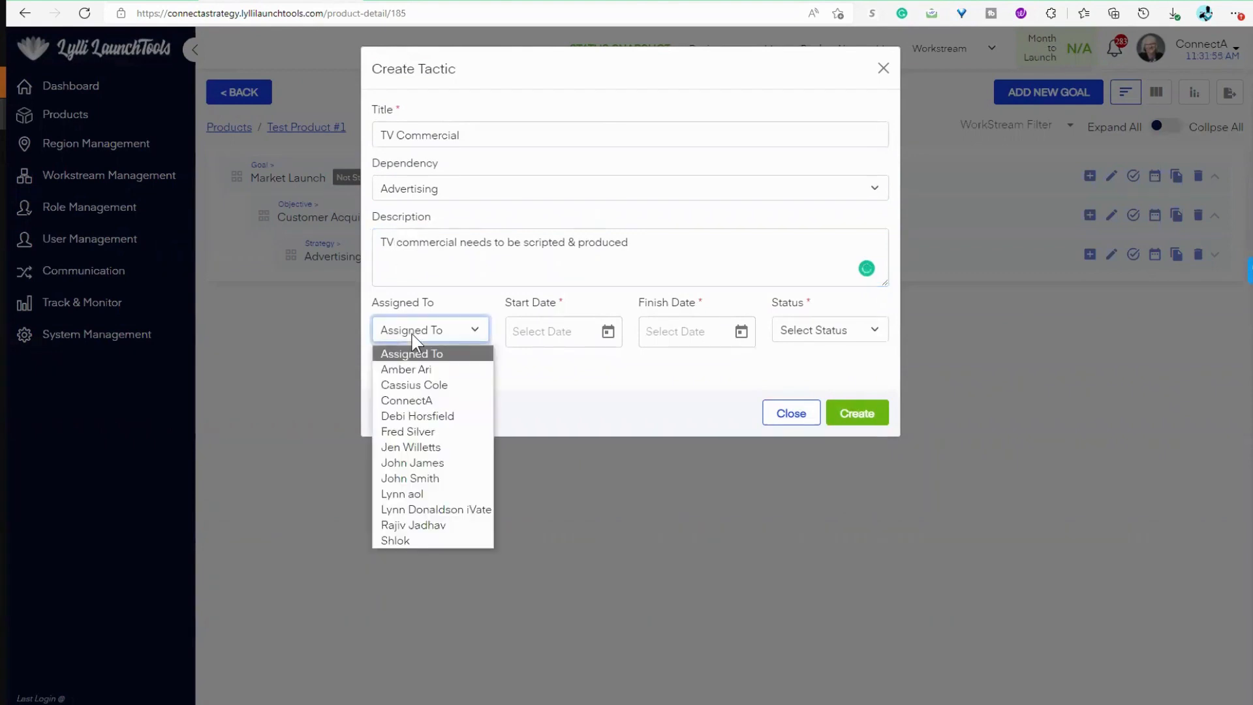
click(412, 385)
click(599, 338)
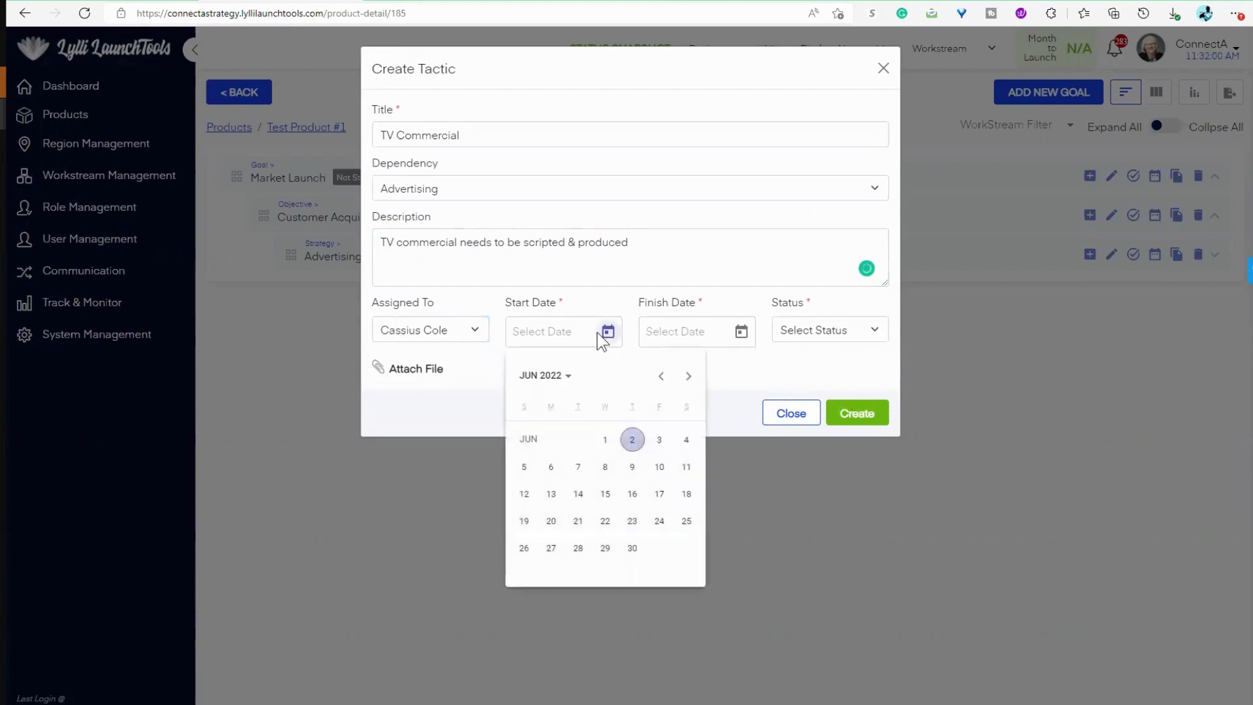
click(632, 439)
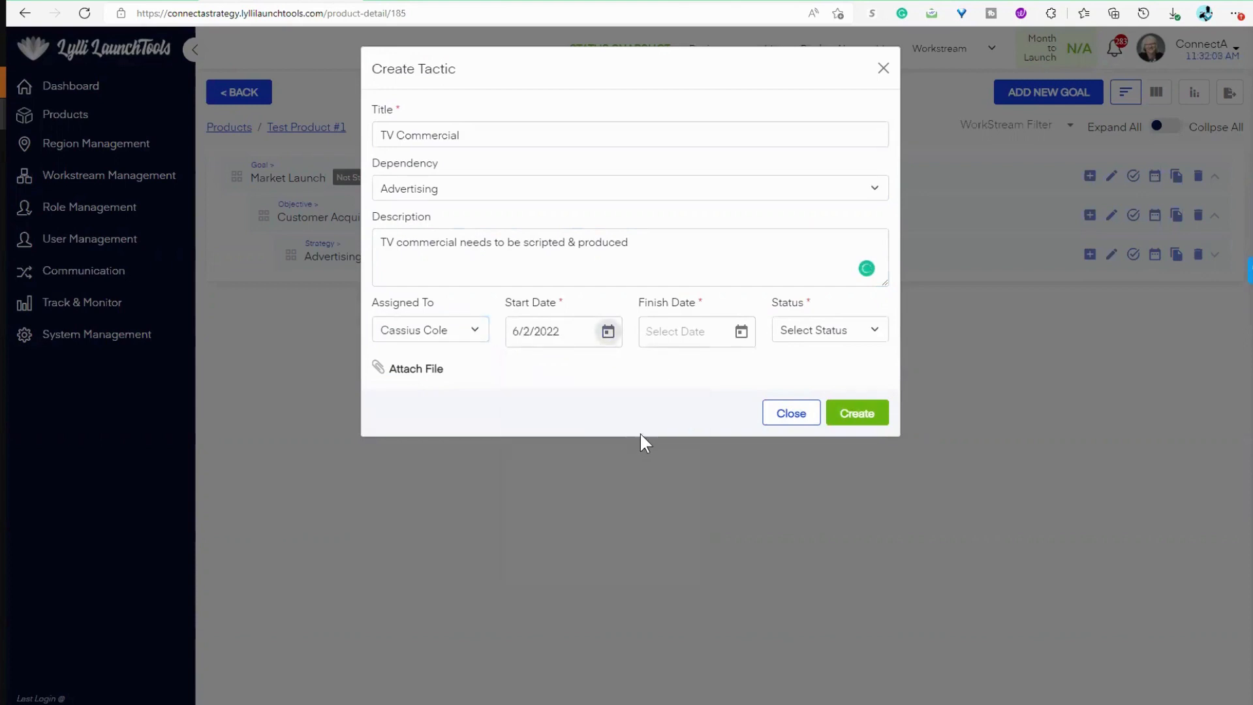
click(740, 333)
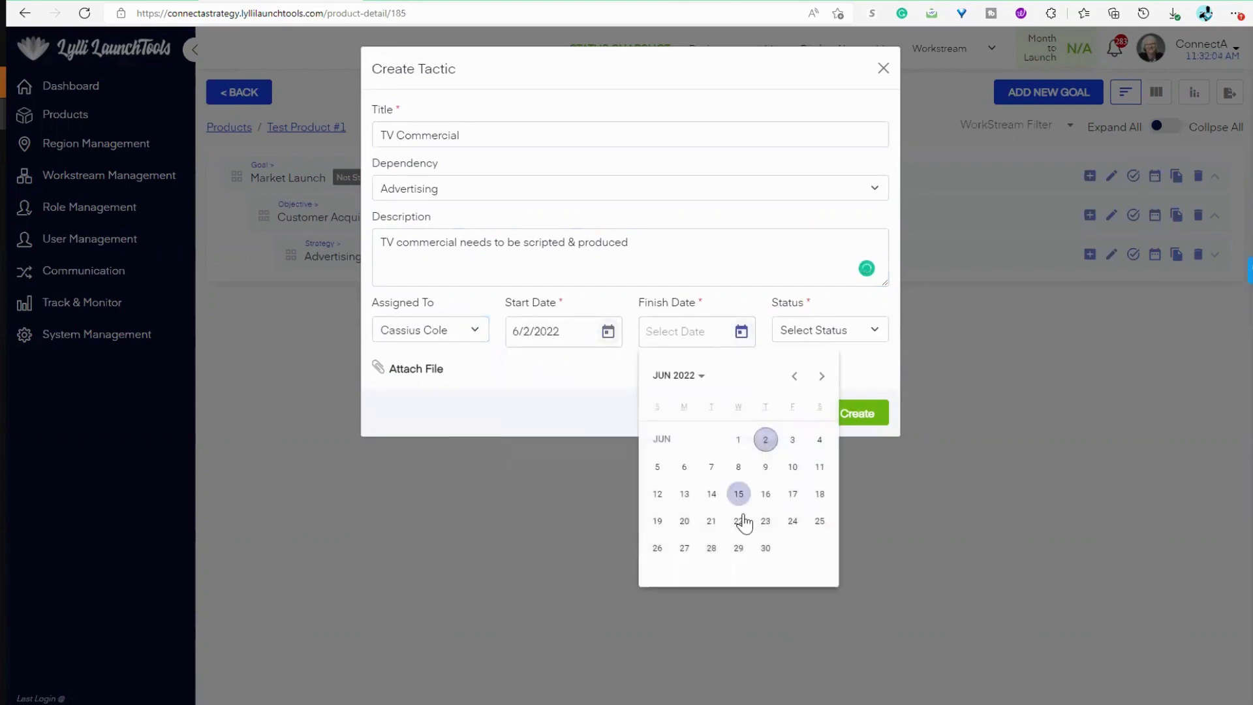
click(764, 550)
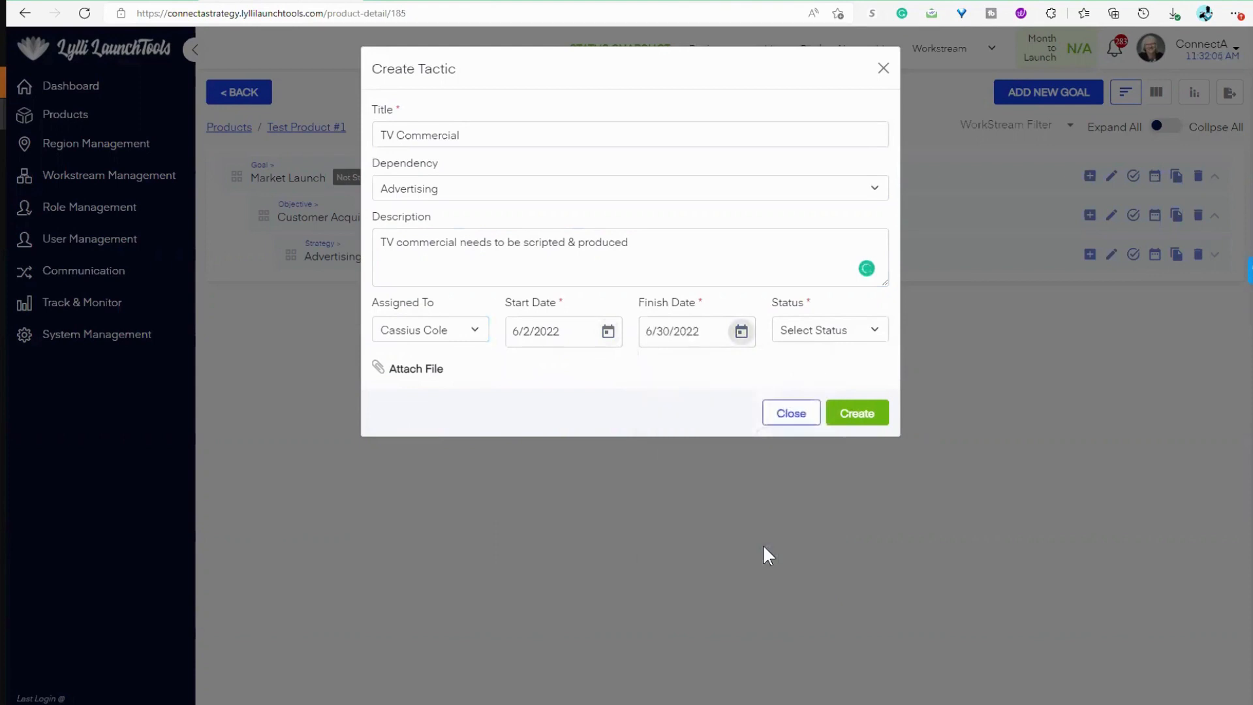
Step: Set the tactic's status to Not Started and create the tactic
click(848, 334)
click(839, 368)
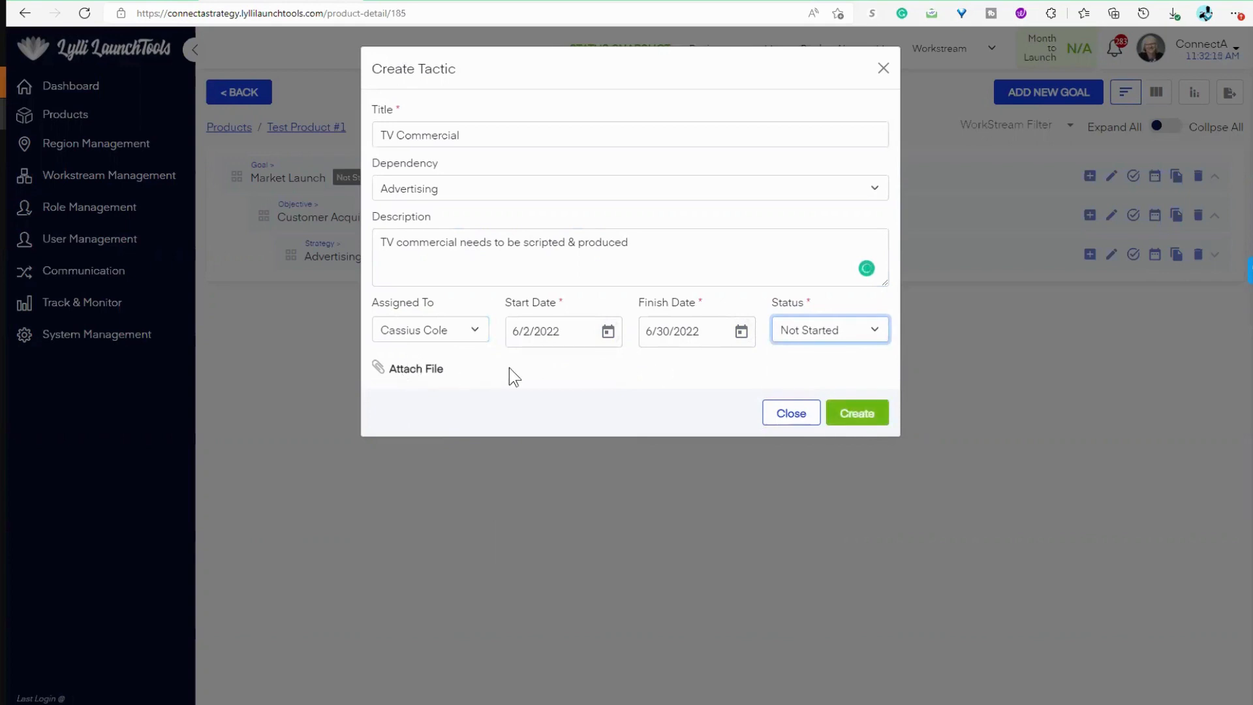
click(852, 418)
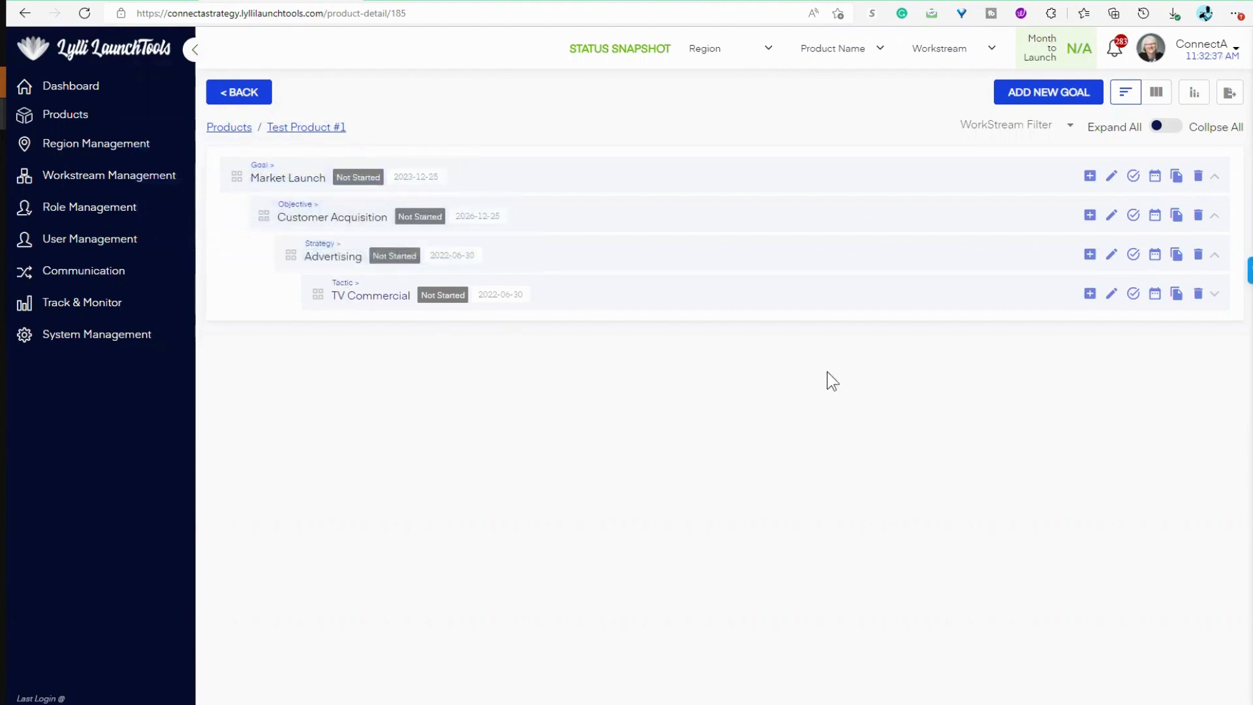
Step: Start a new key activity under the TV Commercial tactic, titled "Hire Production House" and with TV Commercial as its dependency
click(1089, 294)
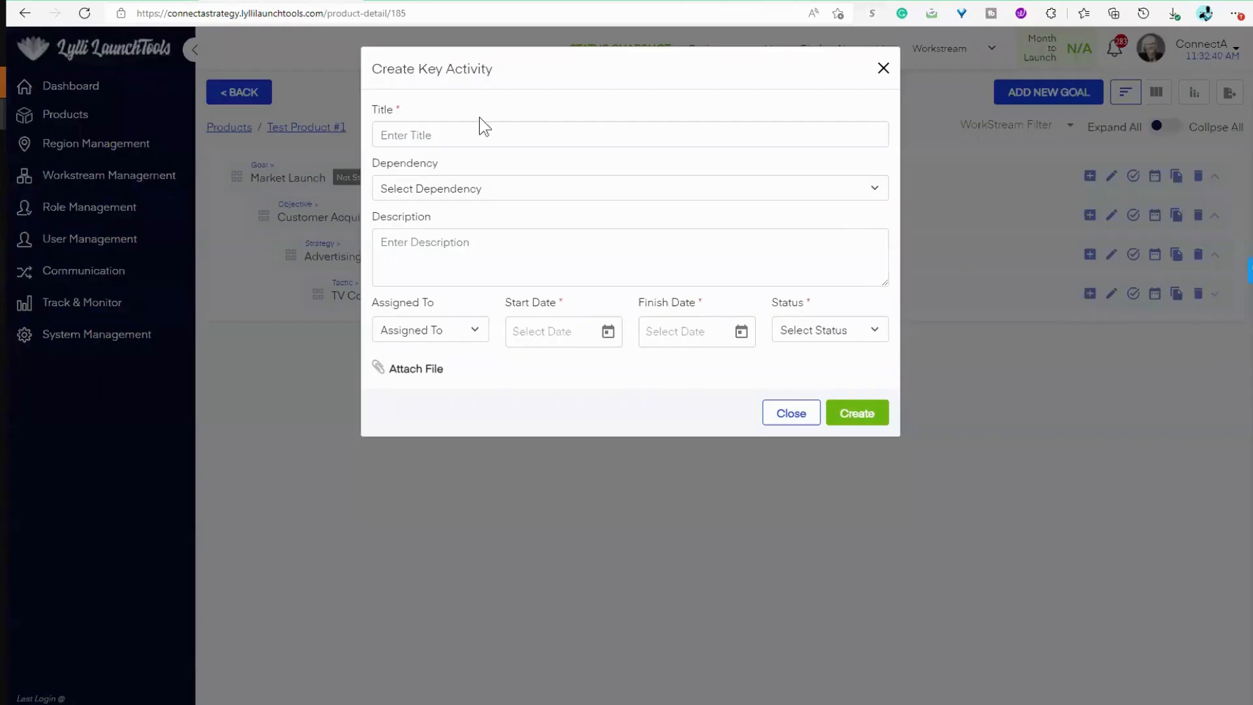
click(486, 135)
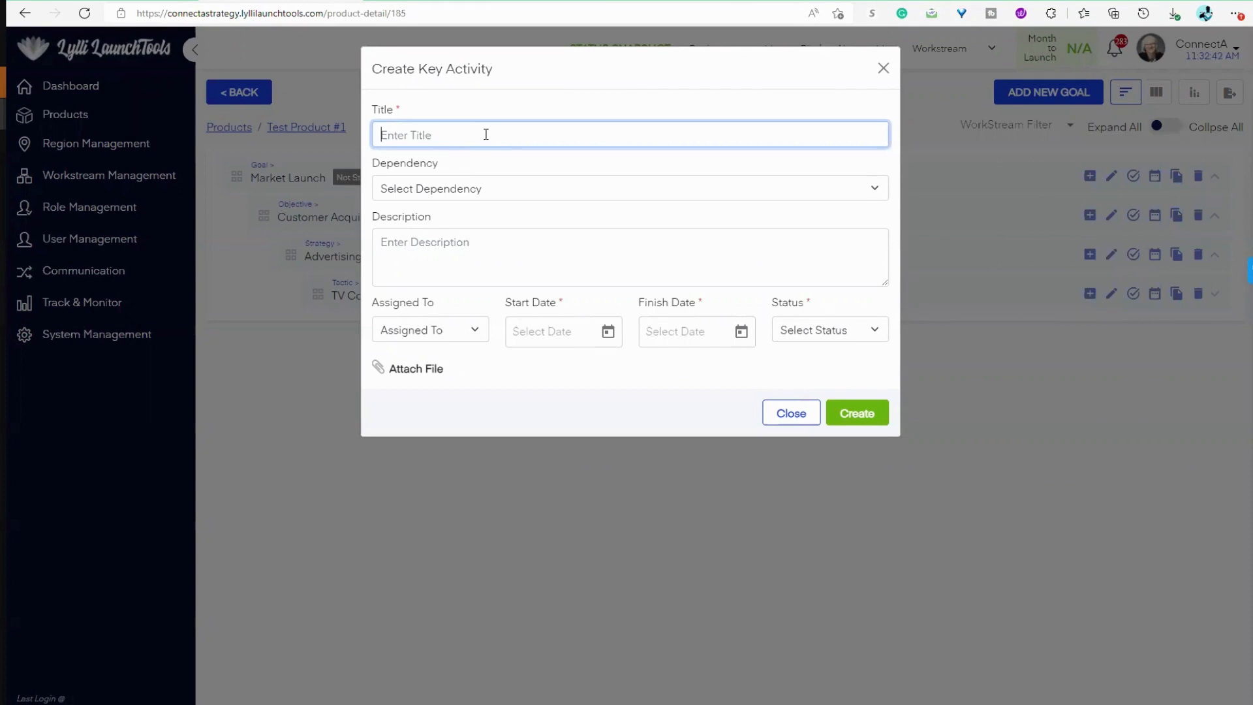
text(Hire Production House)
click(495, 190)
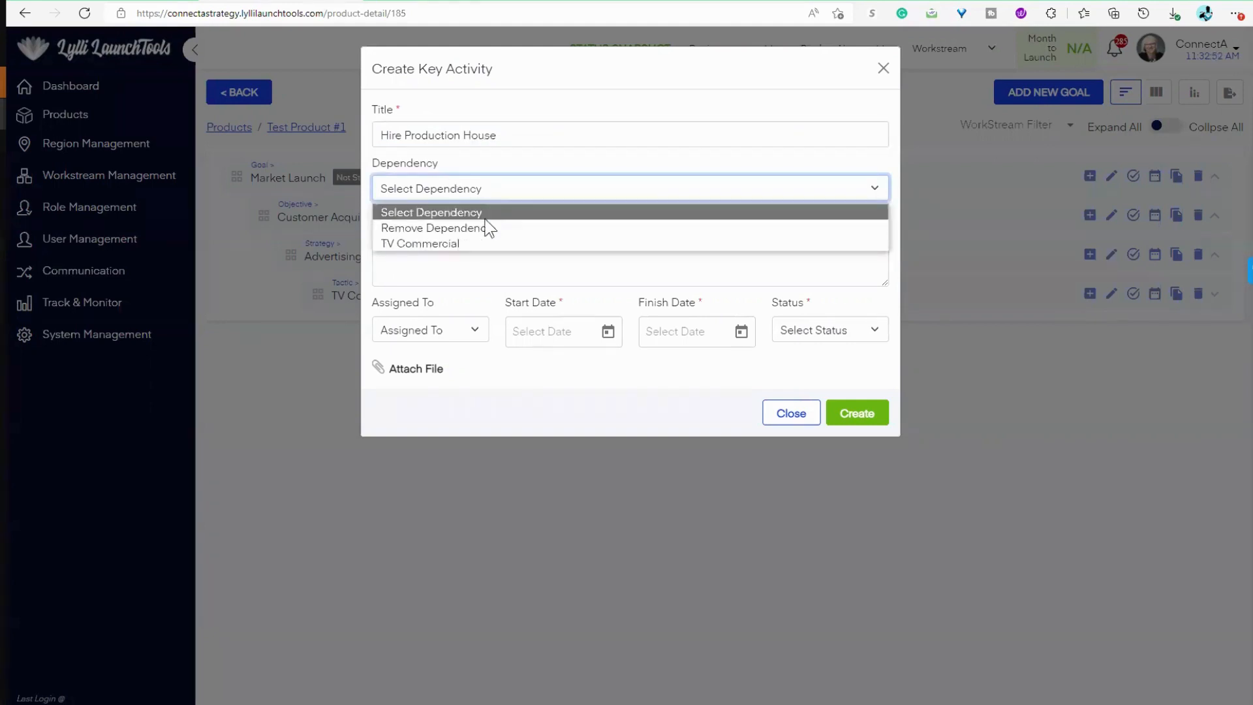
click(478, 243)
Step: Enter "Create RFP for Quote from Production House" as the key activity's description
click(460, 243)
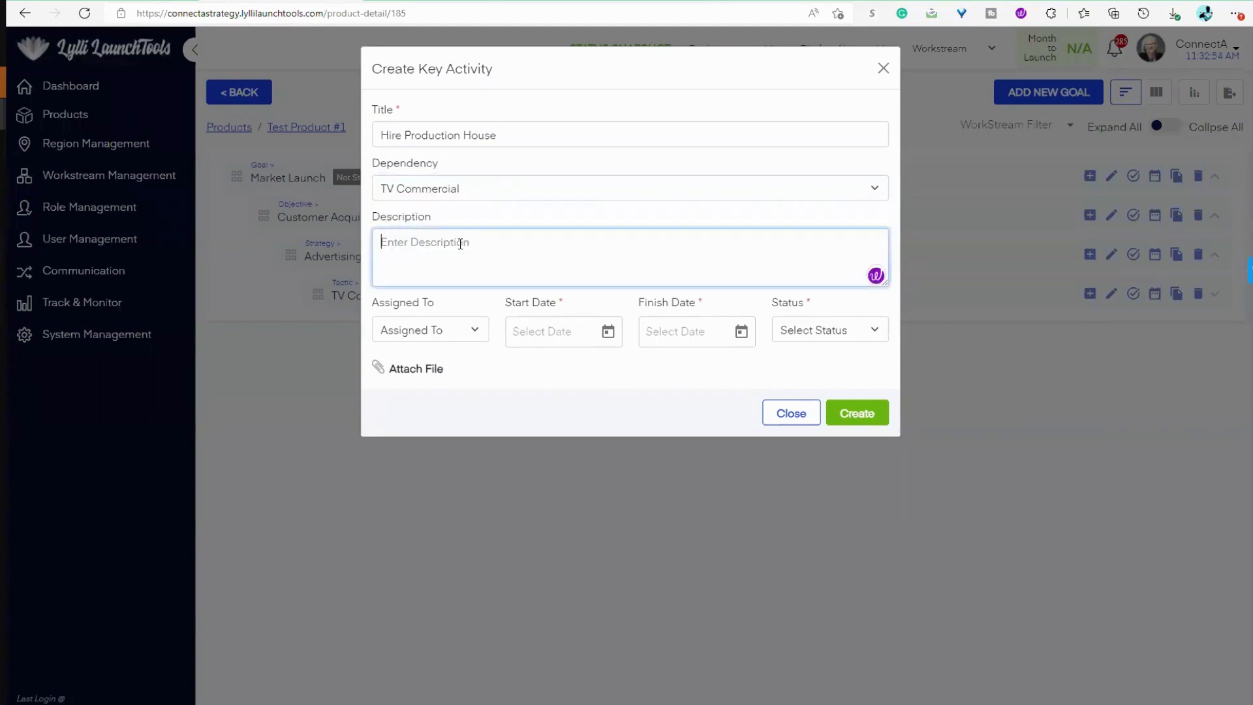
text(Cre)
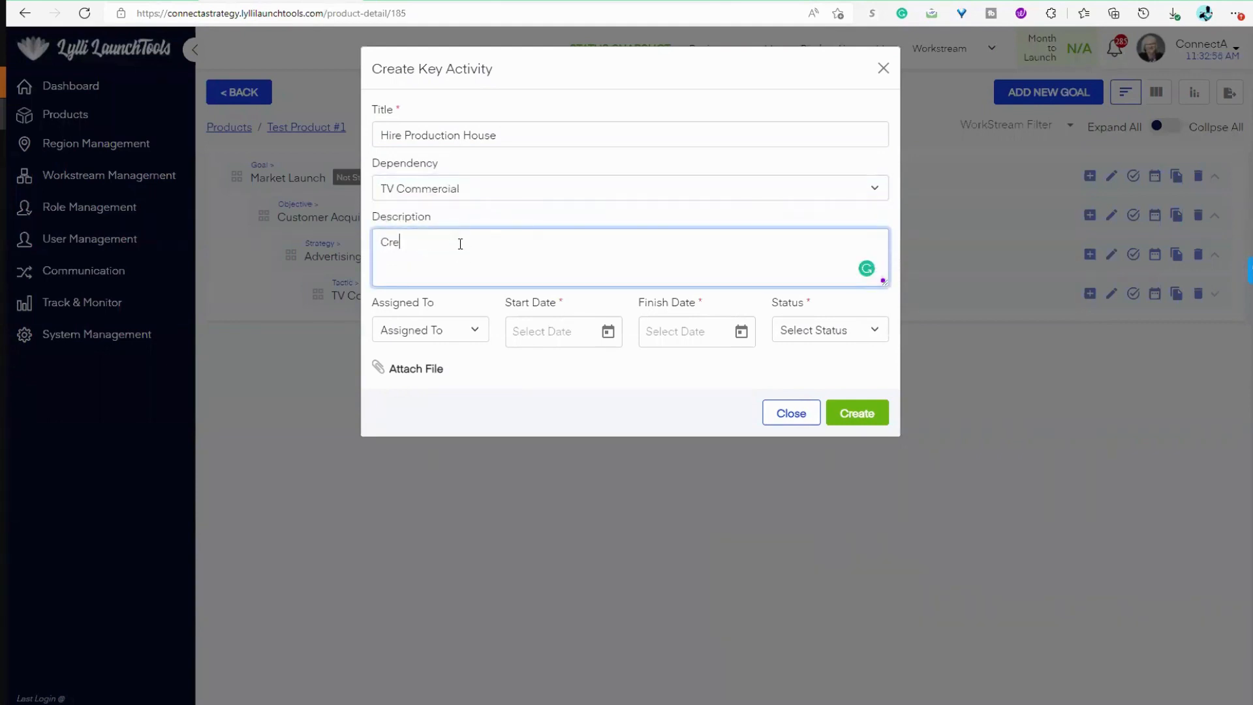
text(ate RFP for Quote from Production House)
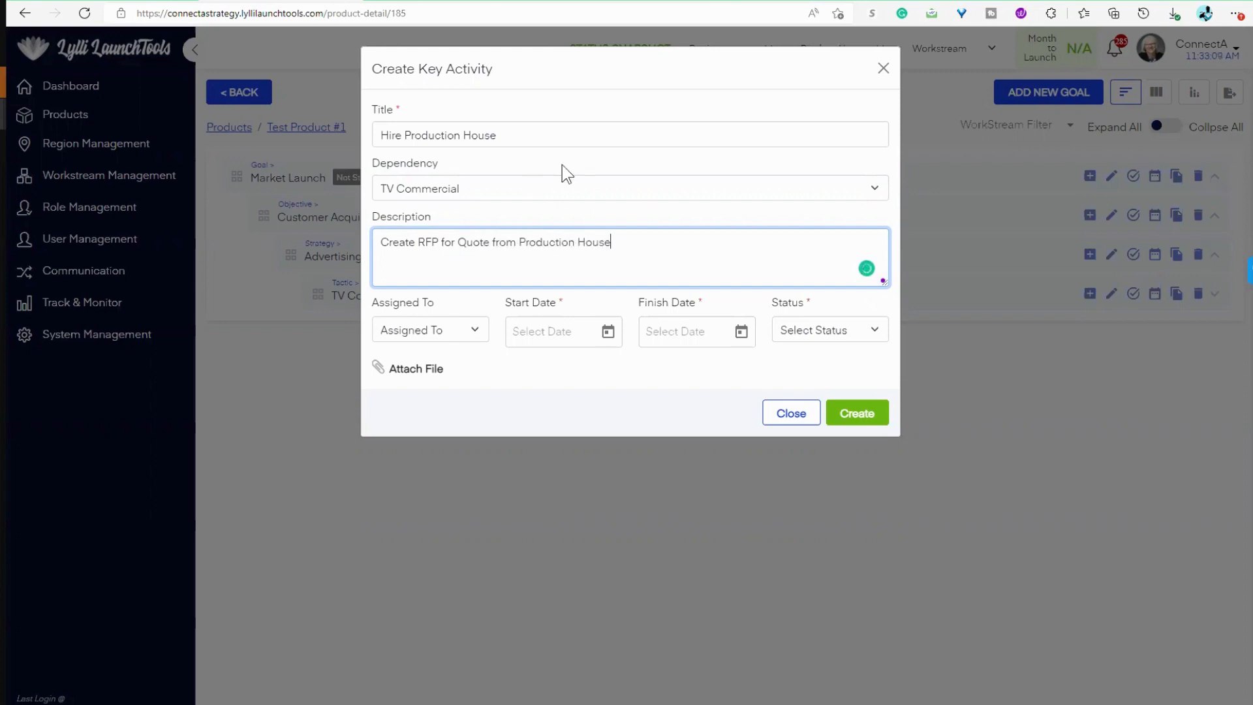
Step: Assign the Hire Production House activity to the fourth entry in the assignee list, running from 6/2/2022 to 6/6/2022
click(449, 340)
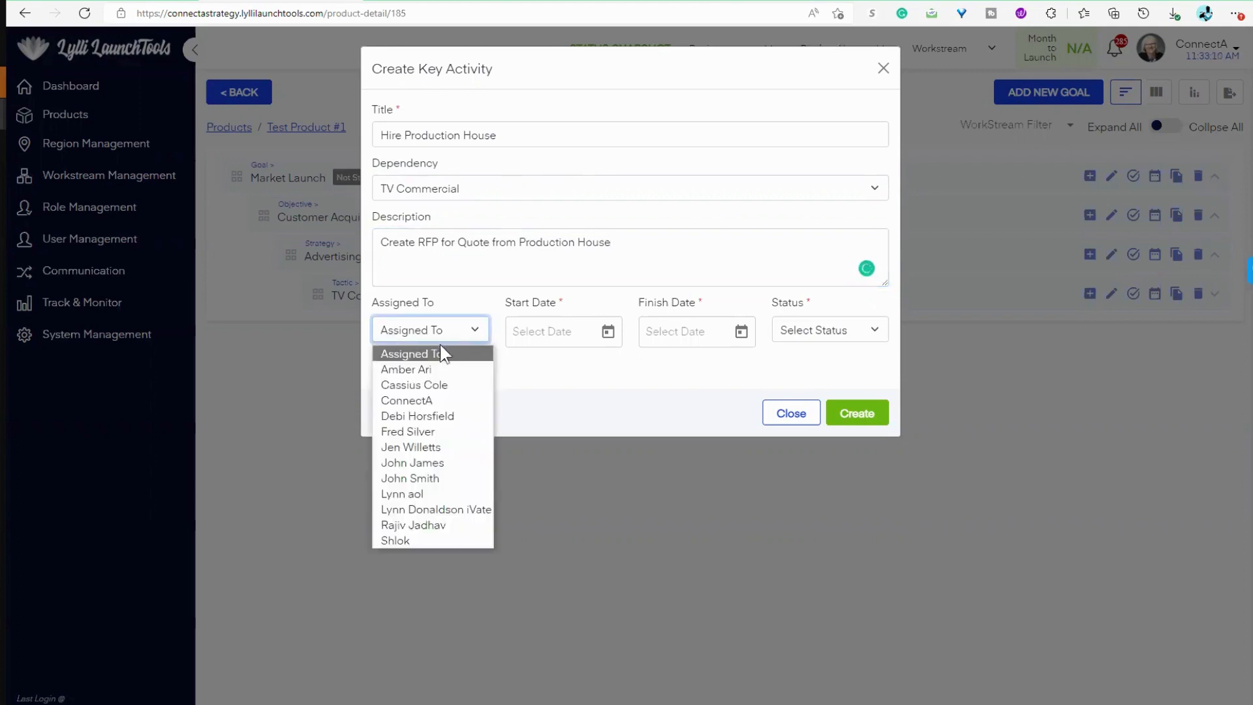
click(437, 416)
click(606, 343)
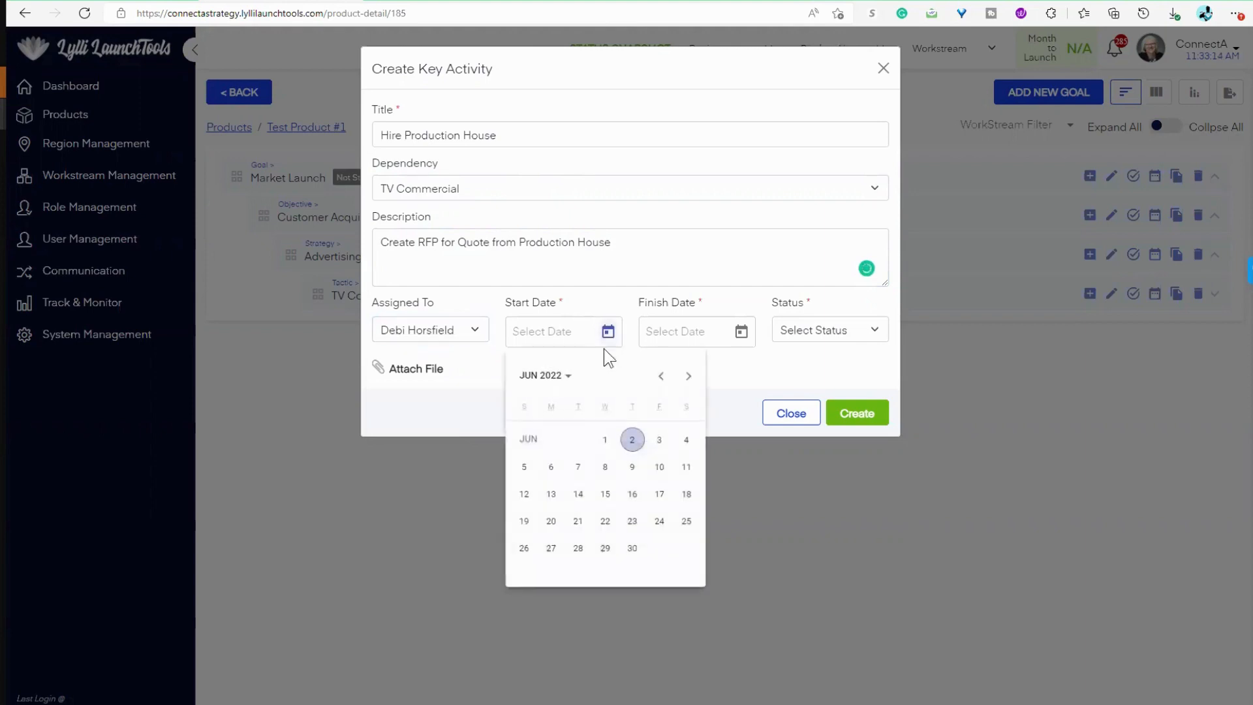
click(630, 440)
click(742, 333)
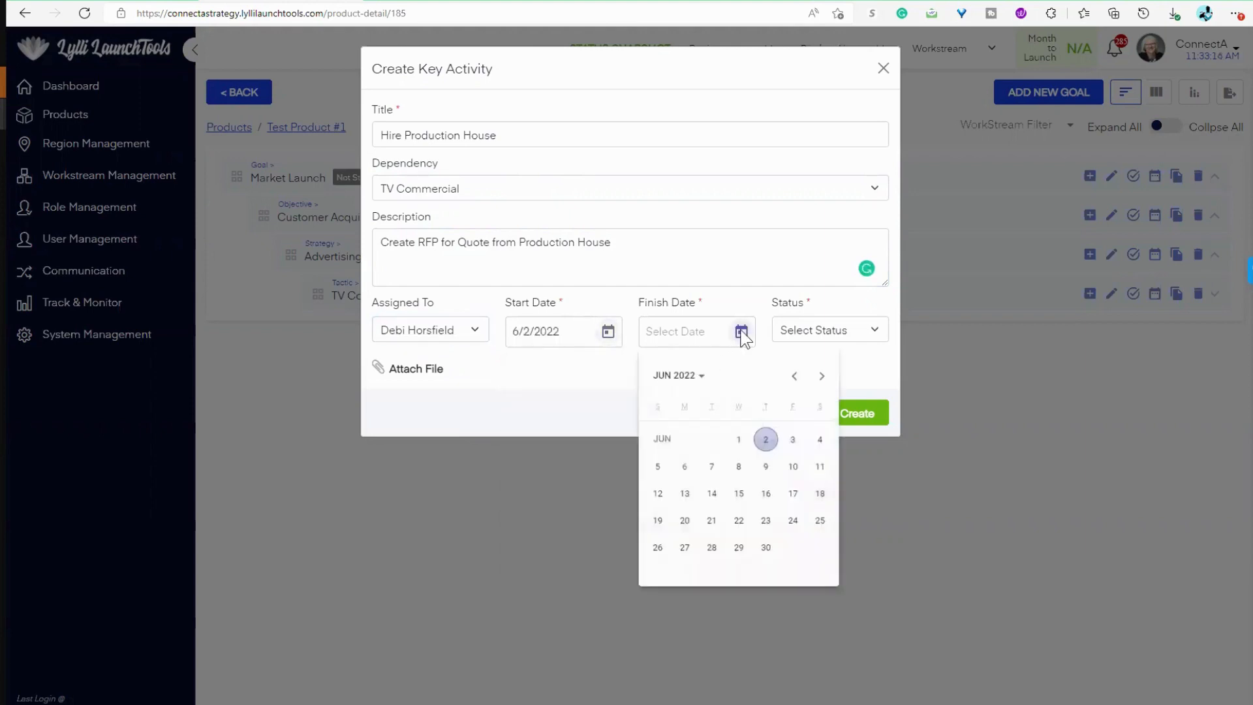
click(684, 469)
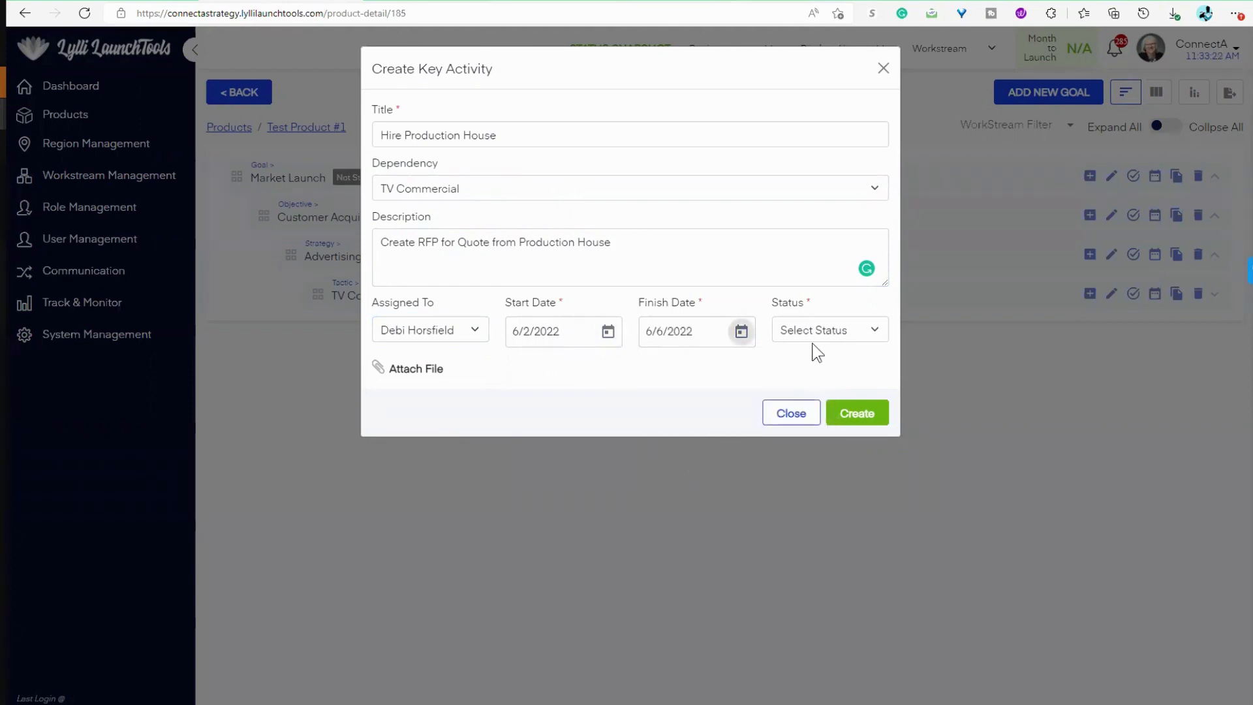
Step: Set the key activity's status to Not Started and create the activity
click(856, 331)
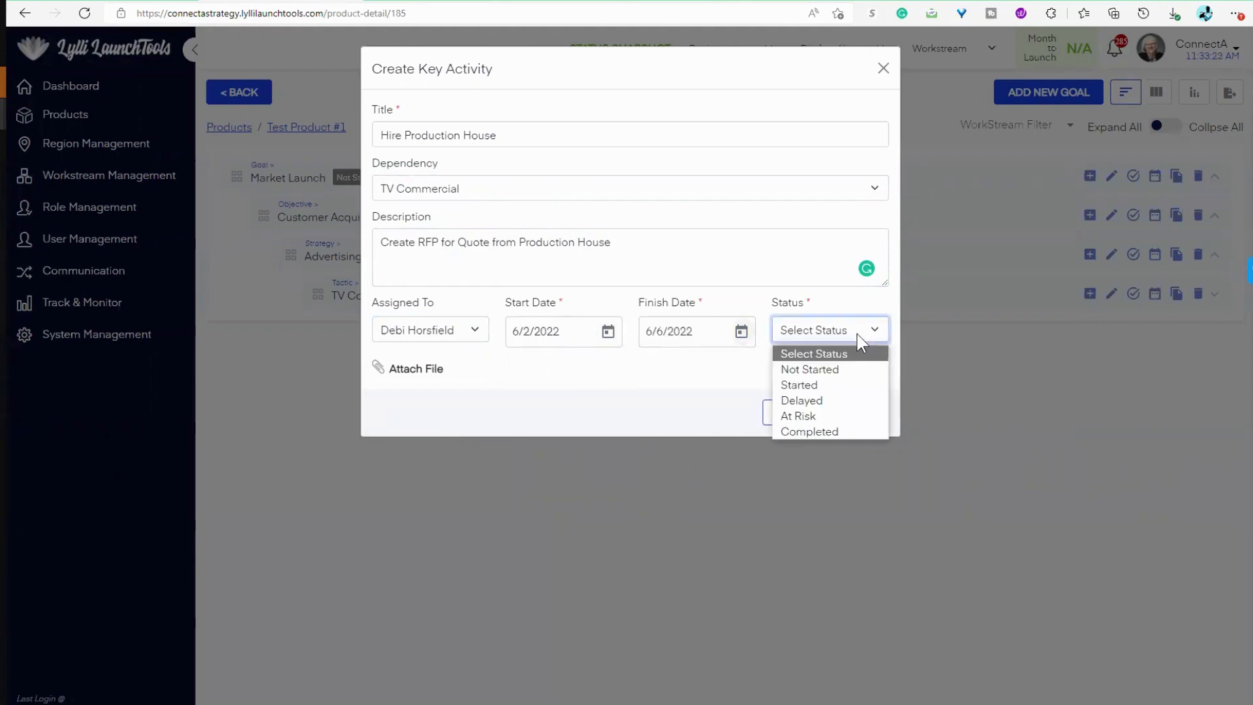
click(847, 367)
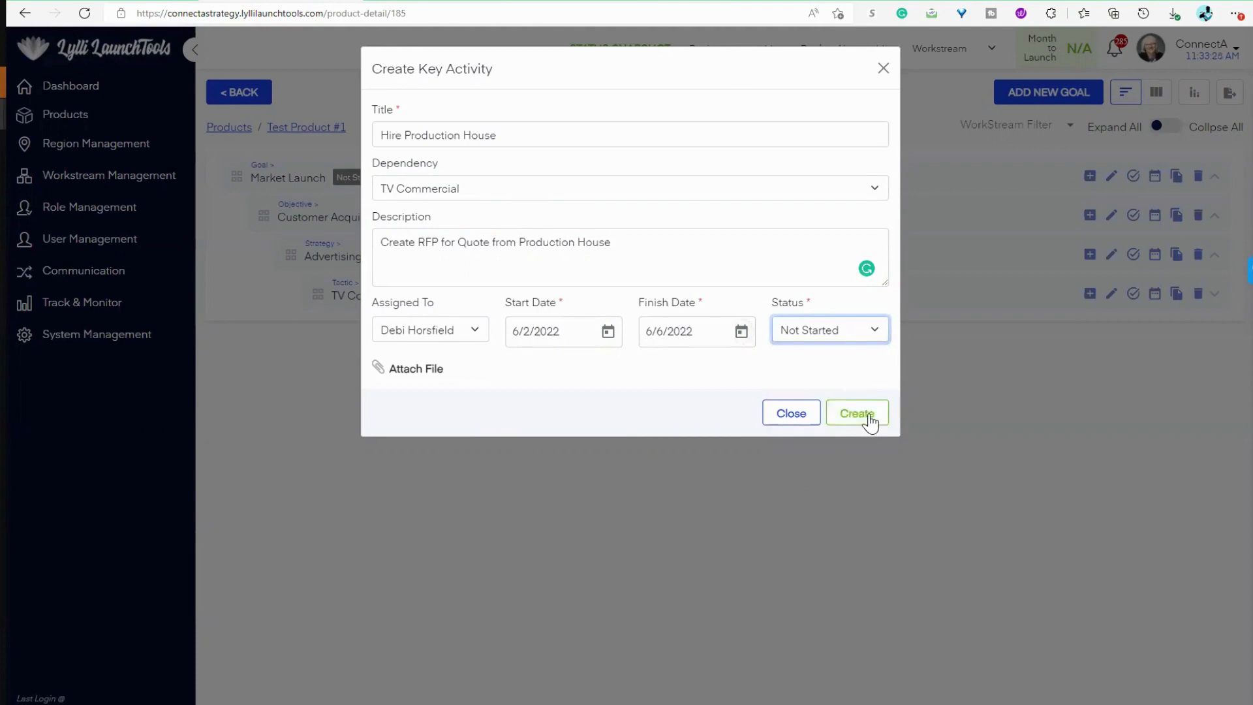
click(868, 415)
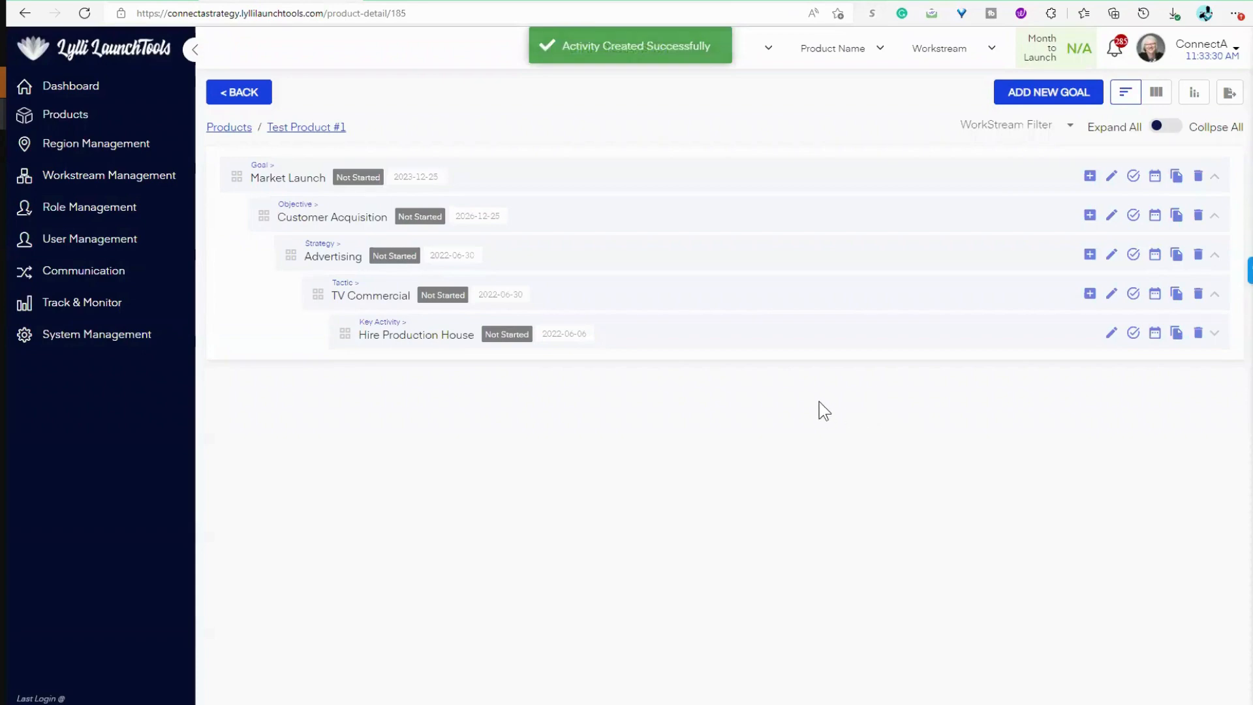
Step: Start a new goal titled "G2 - Goal #2" with the description "Goal #2"
click(1073, 98)
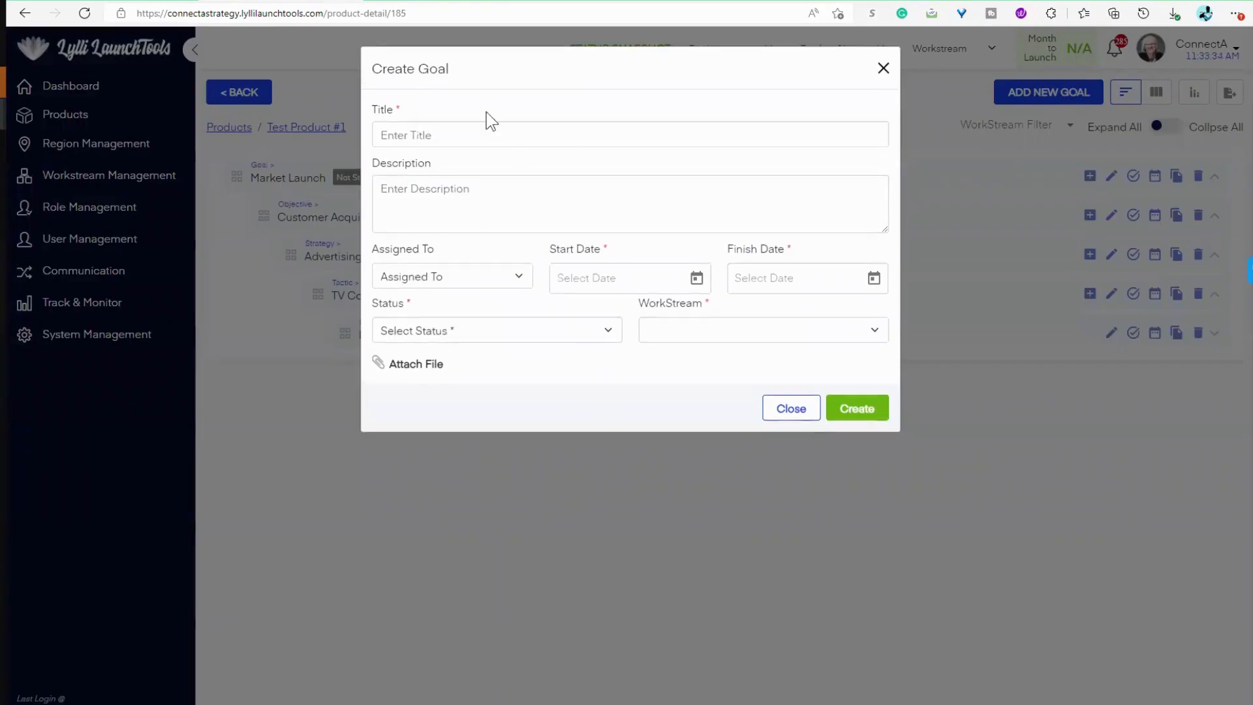
click(432, 136)
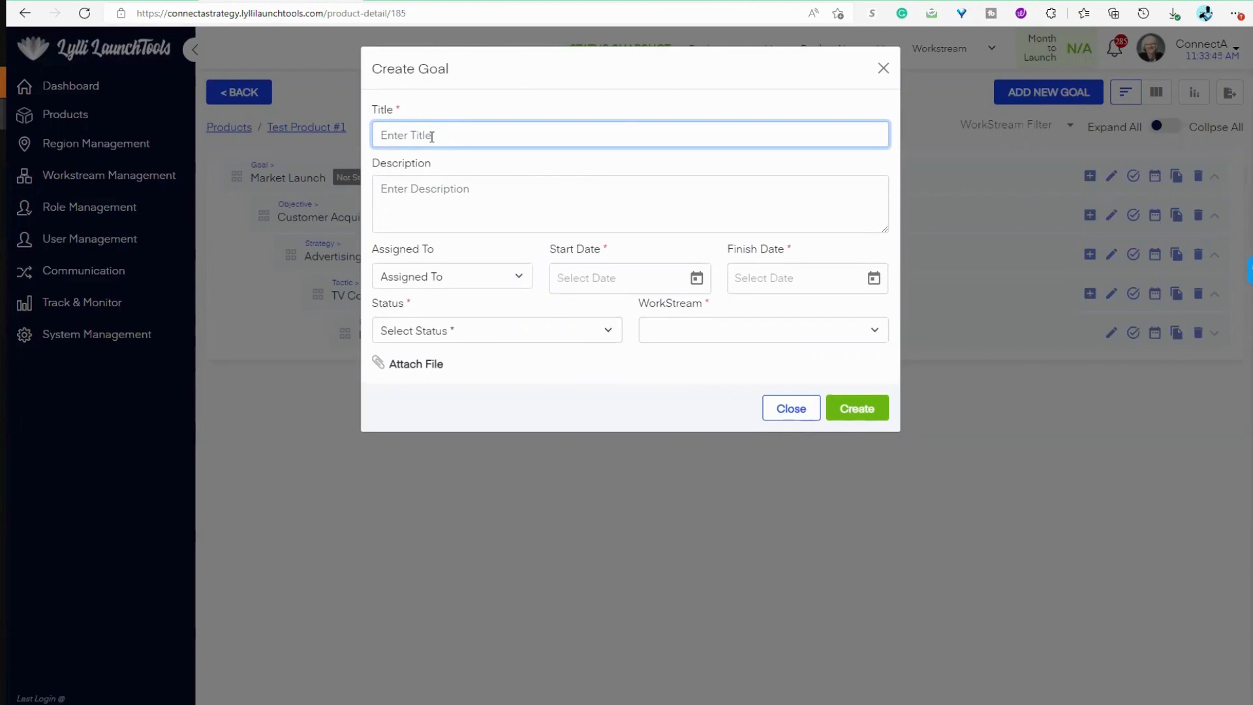
text(G2 - Goal #2)
click(447, 201)
text(Go)
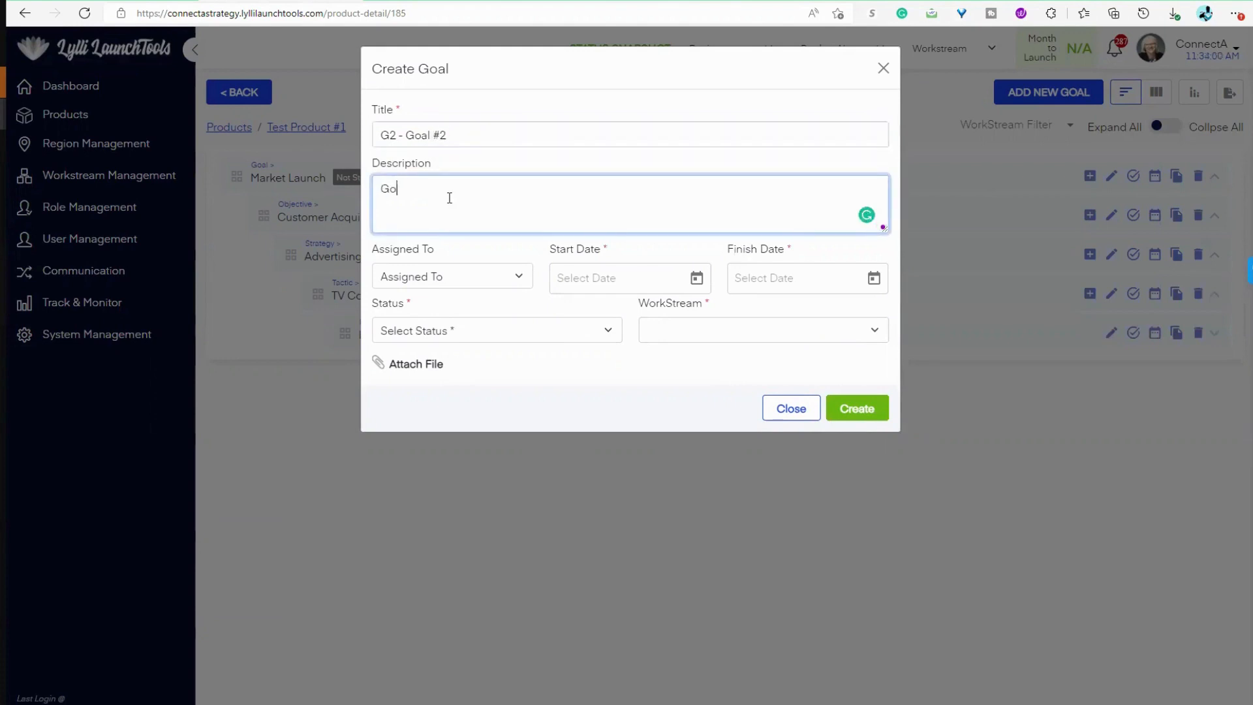
text(al #2)
Step: Assign the goal to the fifth person in the assignee list and set its start date to 5/1/2022
click(489, 283)
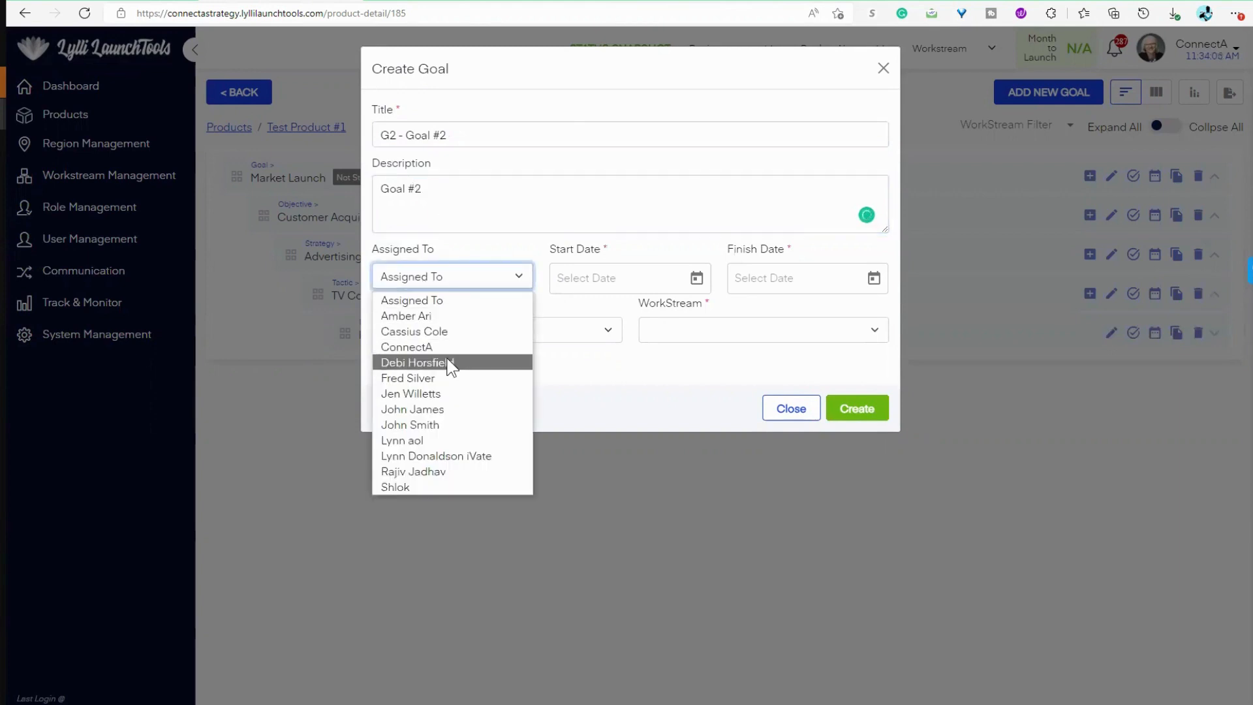
click(436, 377)
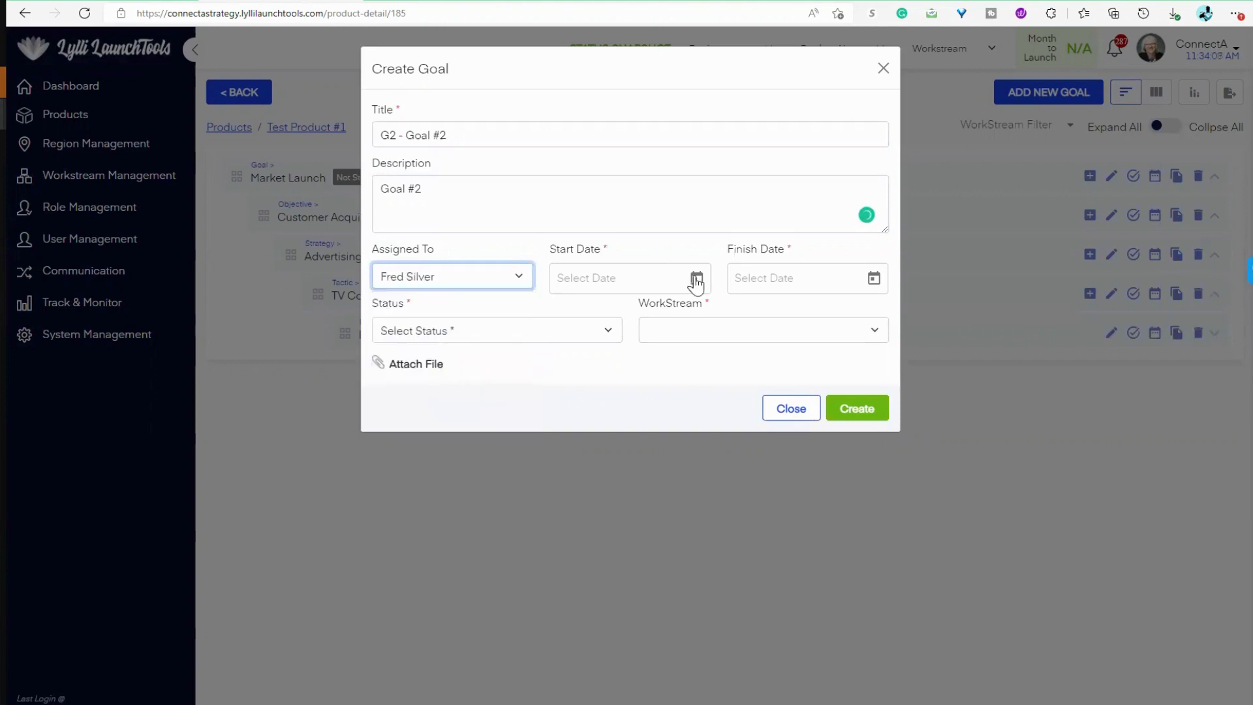
click(696, 280)
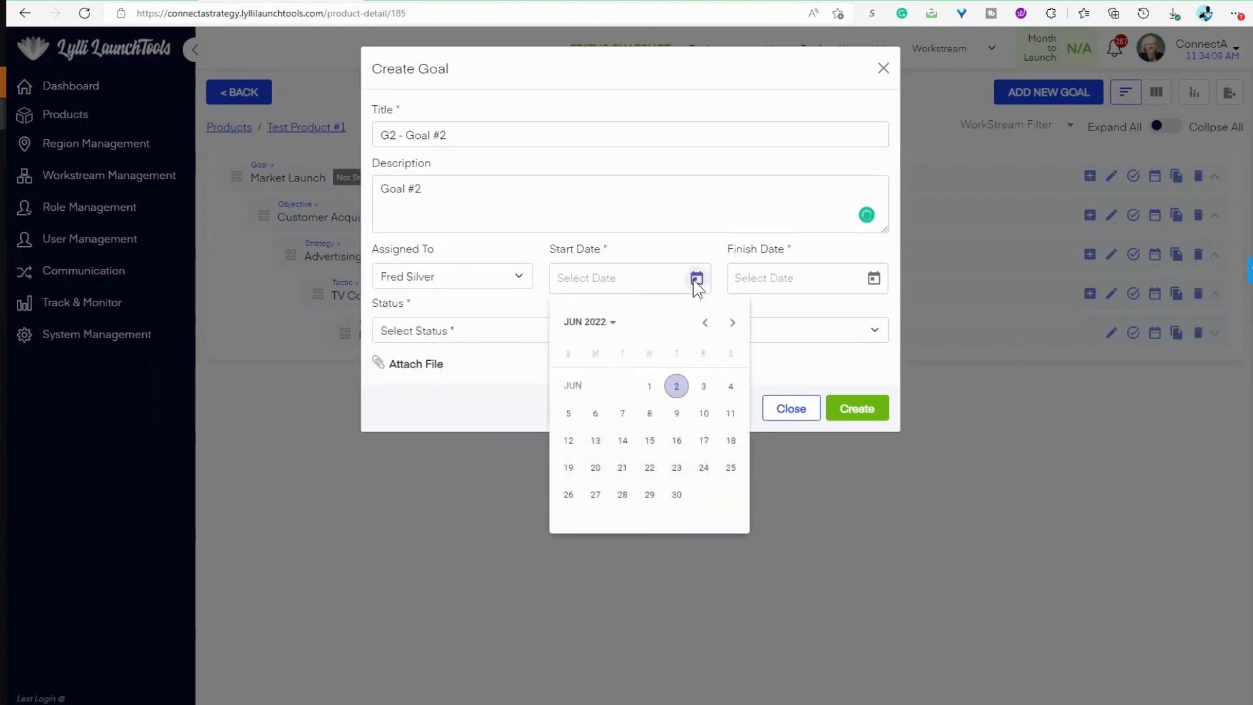
click(677, 386)
click(874, 279)
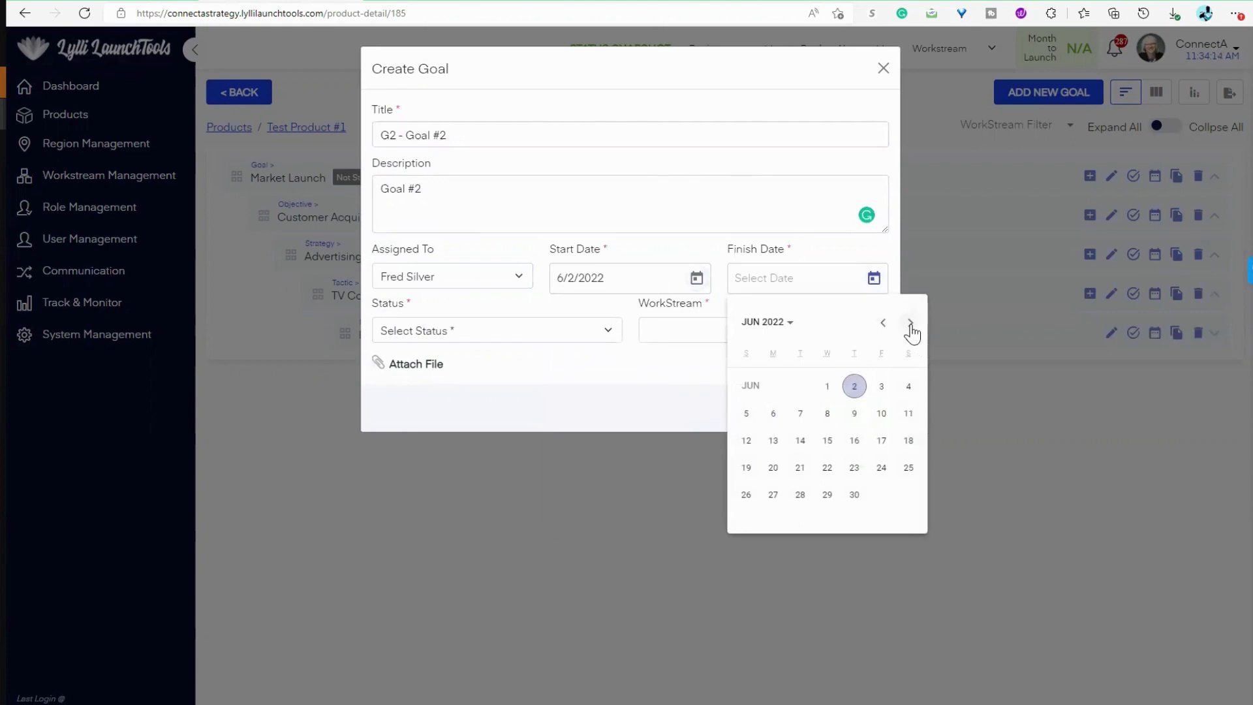
click(659, 283)
click(696, 280)
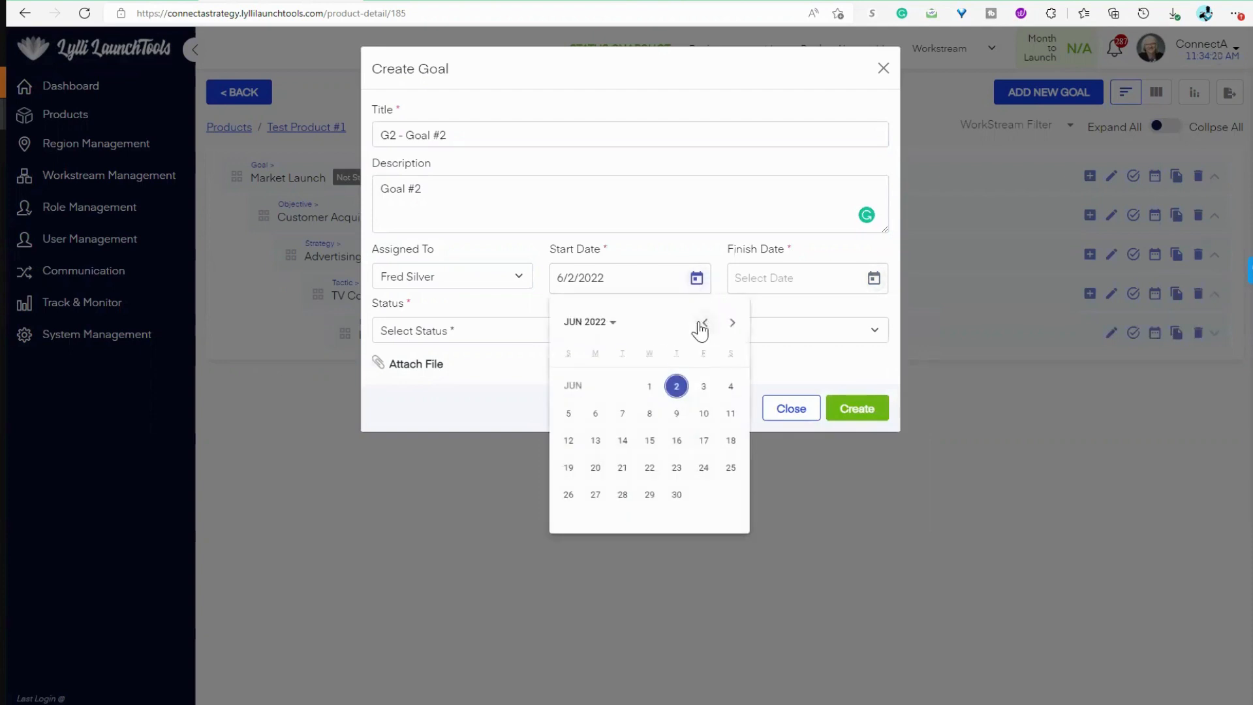
click(704, 324)
click(569, 413)
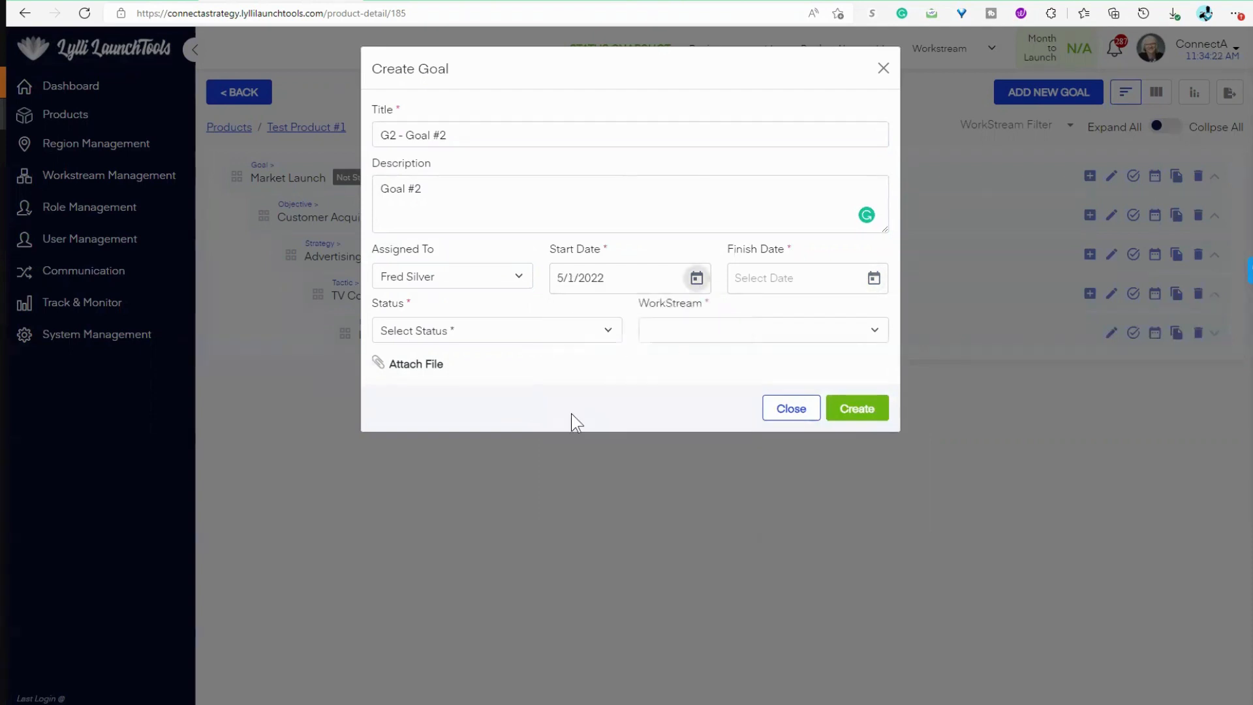
Step: Set the goal's finish date to 1/1/2024
click(872, 278)
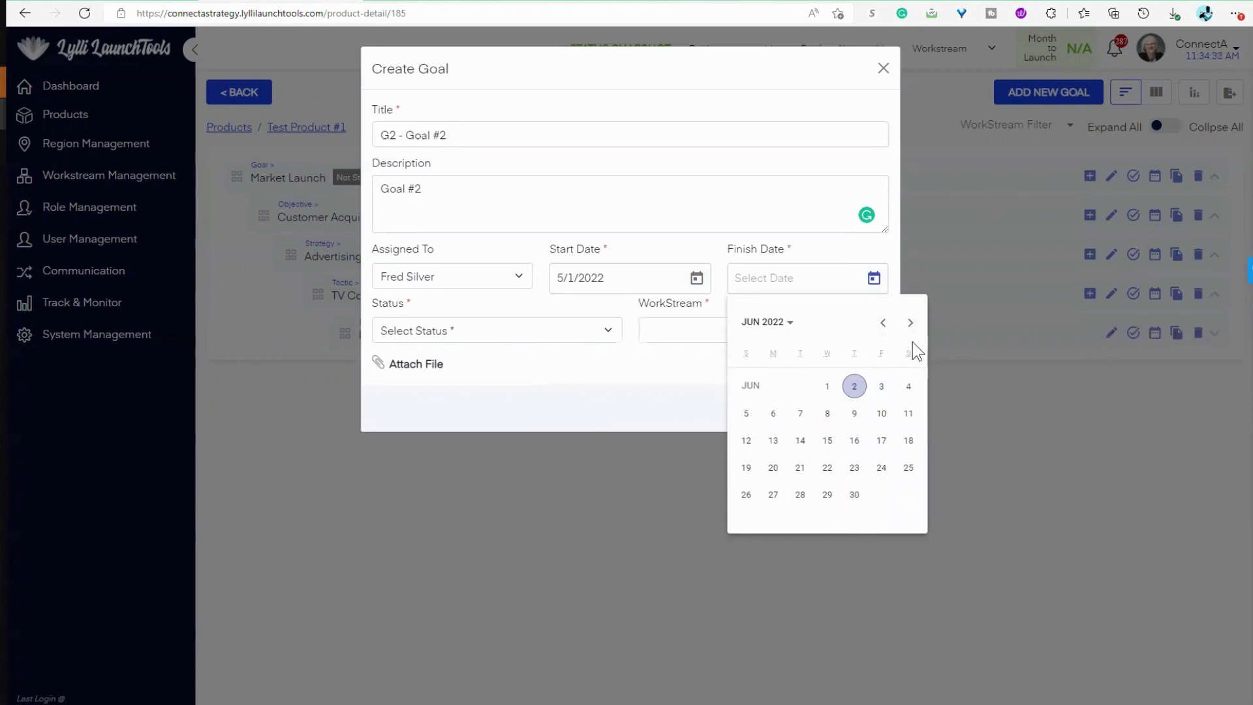
click(778, 330)
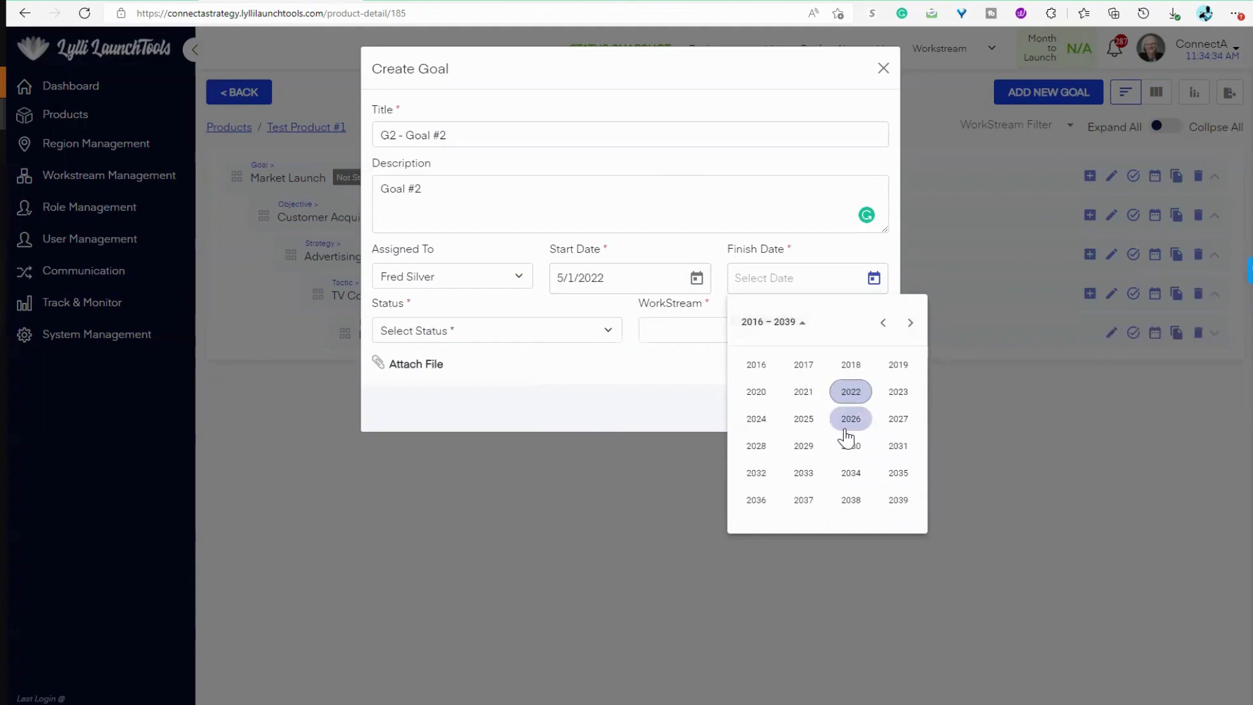
click(756, 419)
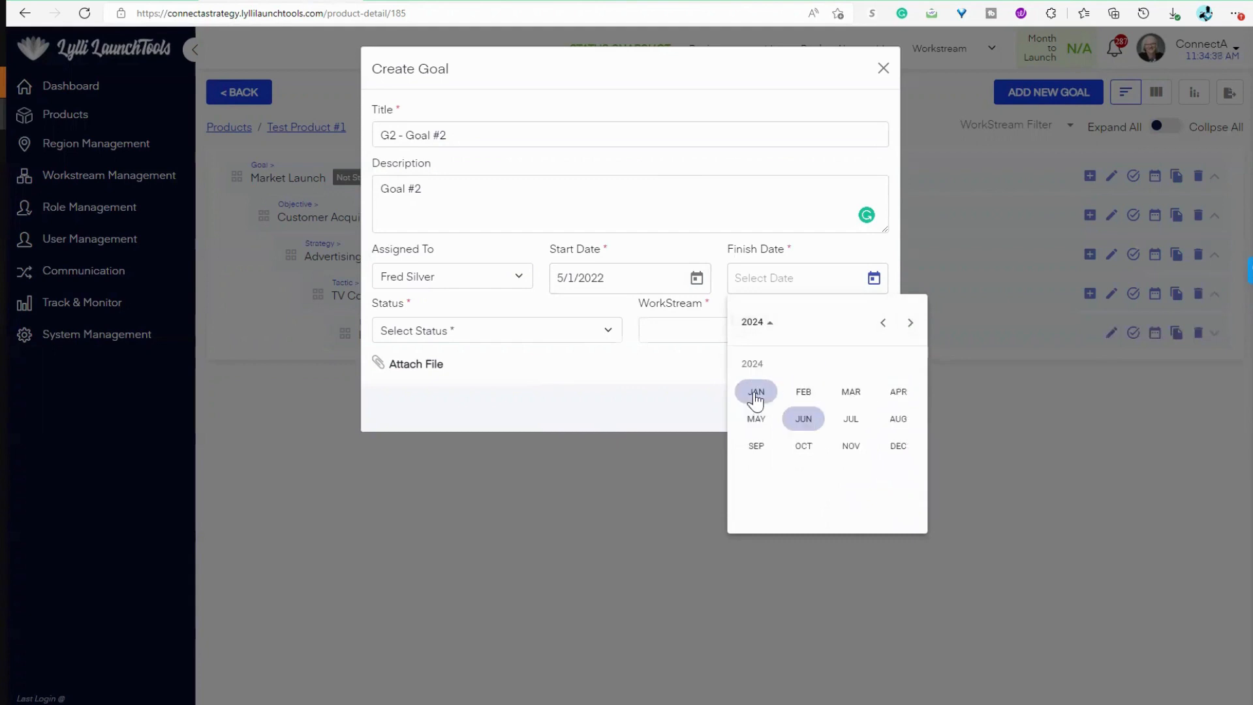
click(755, 394)
click(772, 415)
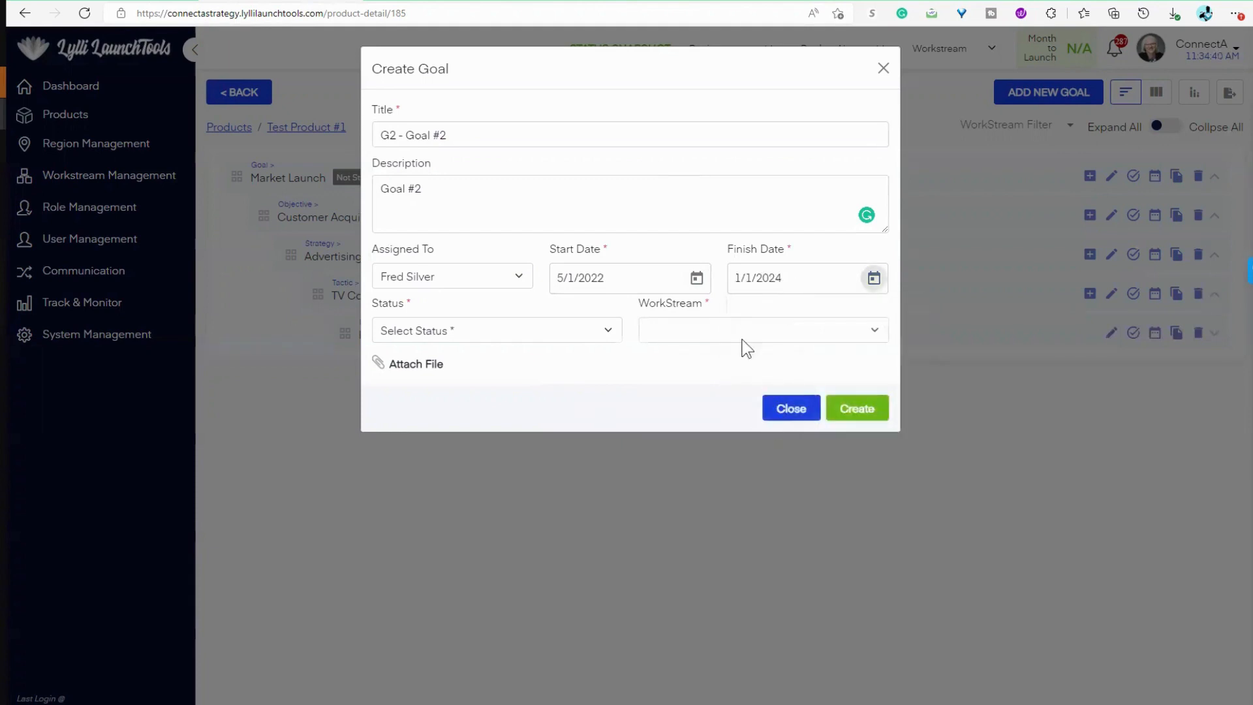
Step: Set the goal's status to Started and its workstream to Medical Affairs
click(508, 331)
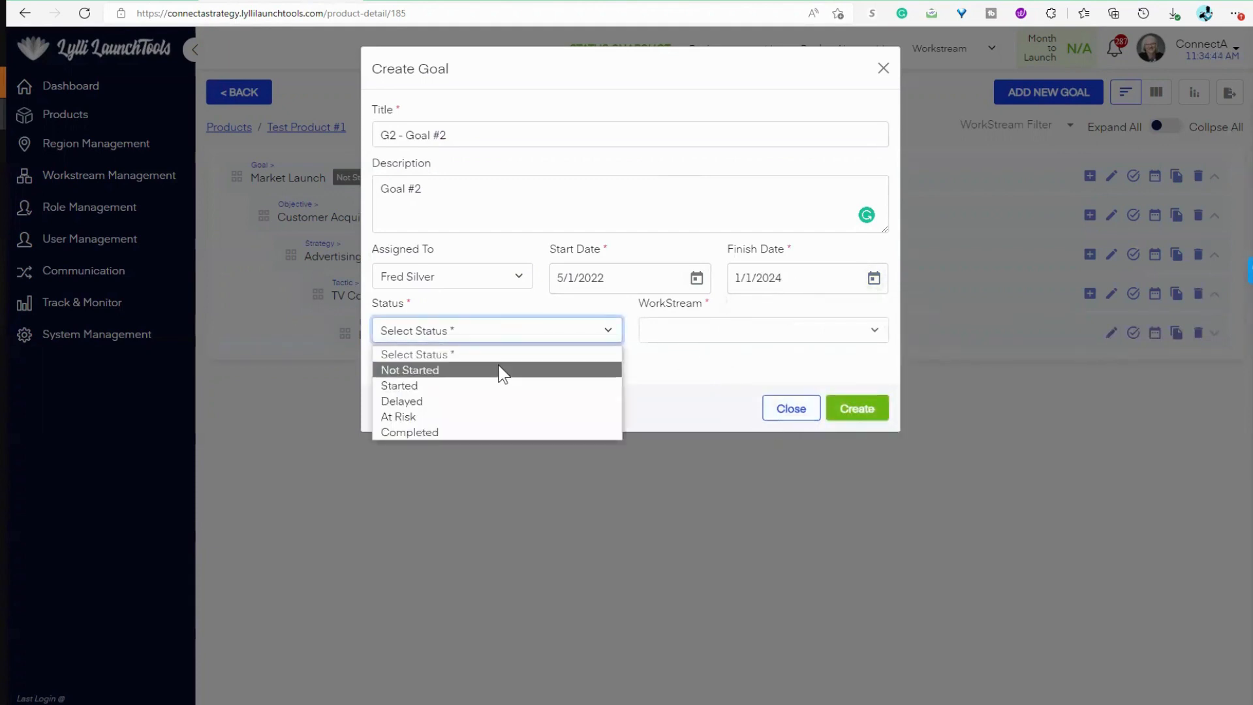
click(498, 386)
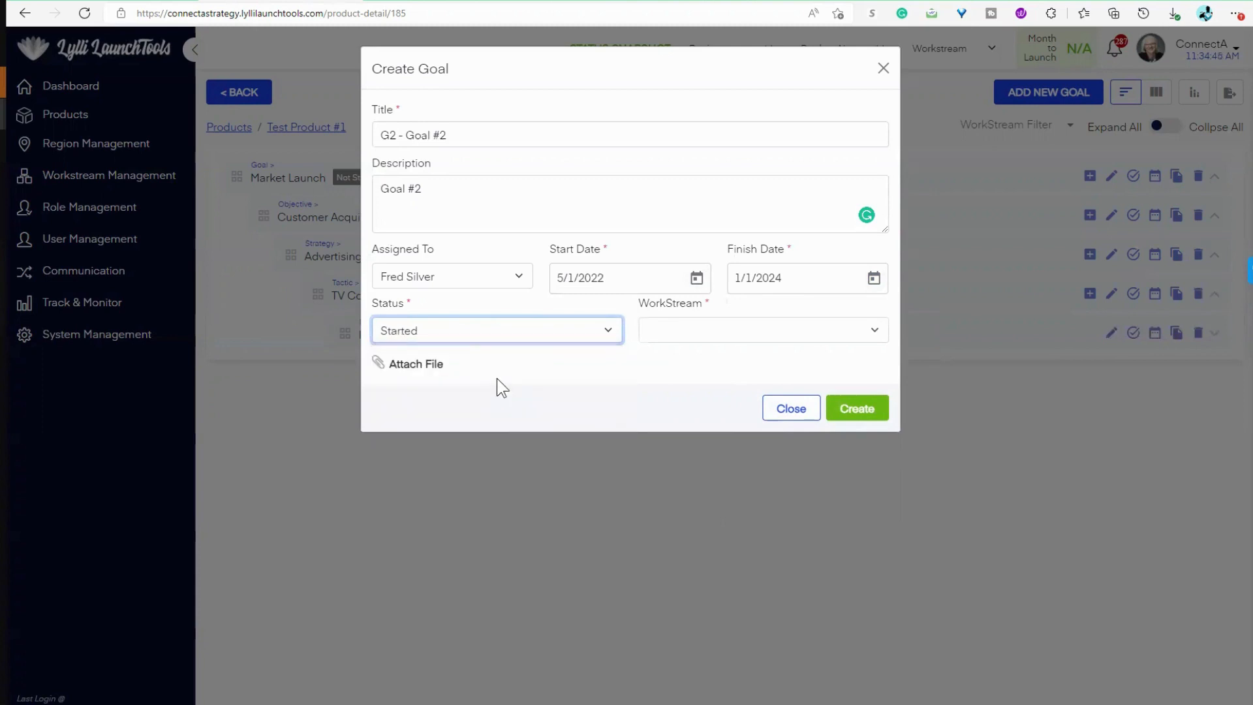
click(797, 335)
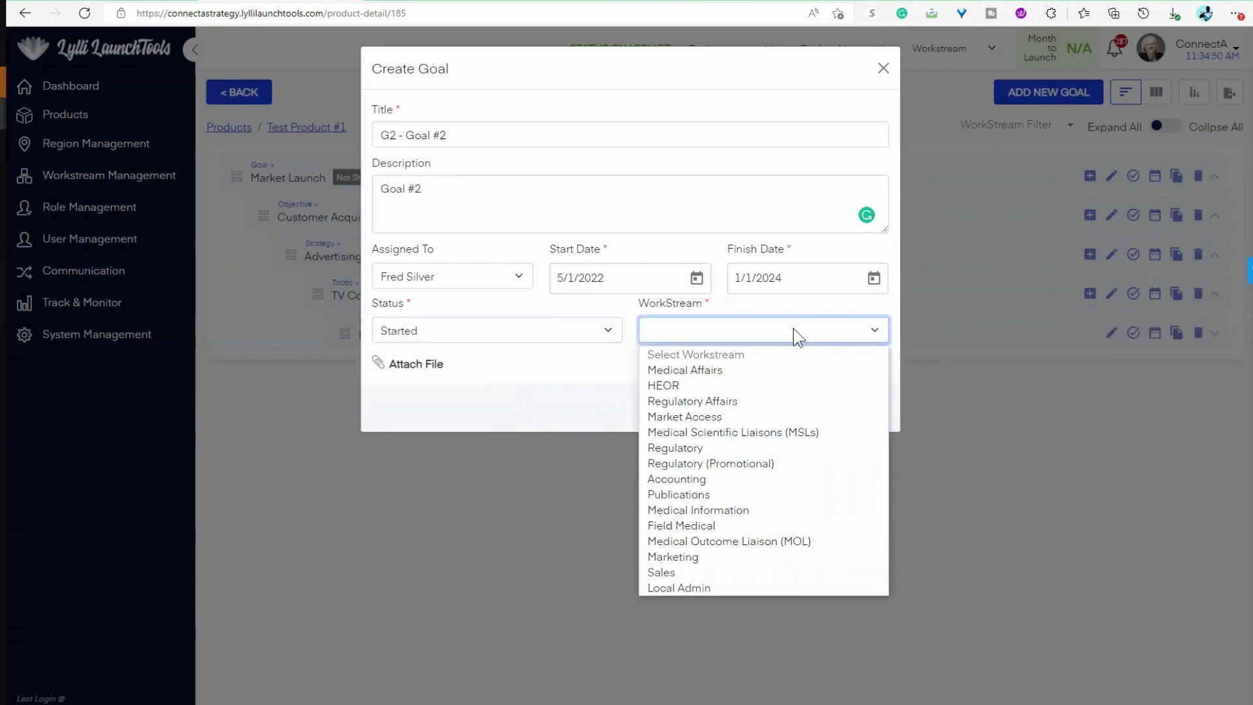
click(743, 370)
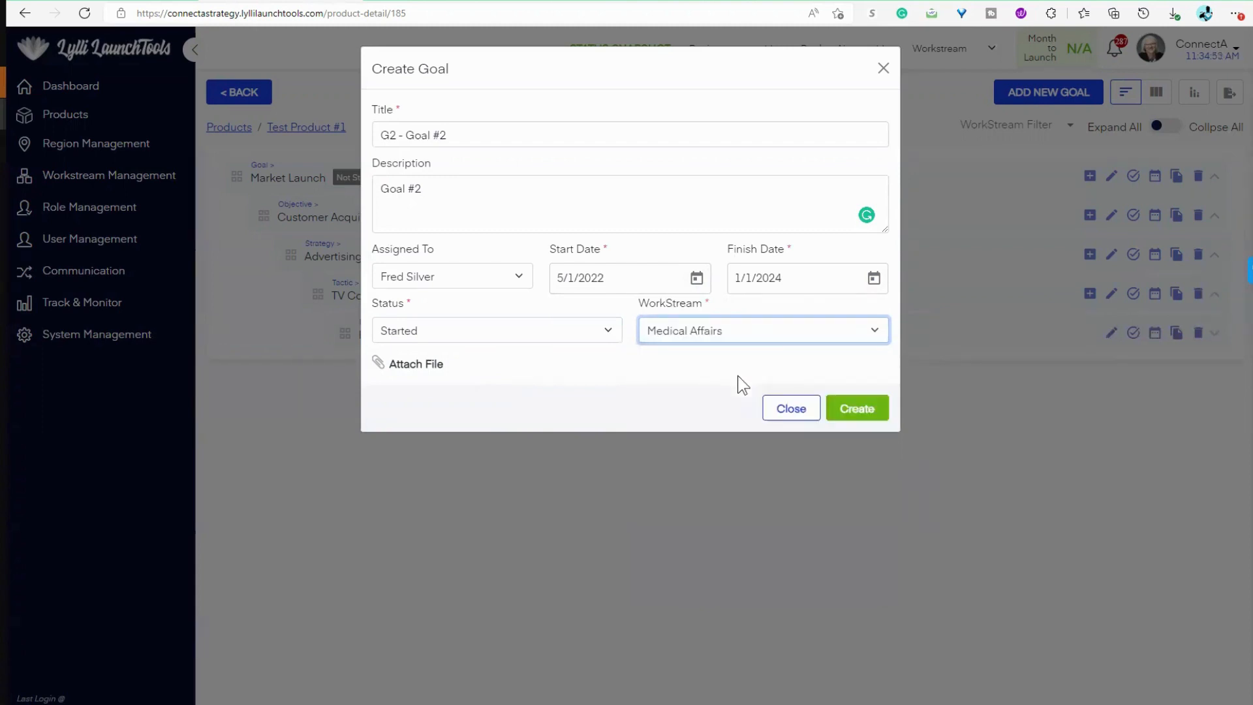
Step: Create the goal and move G2 - Goal #2 above Market Launch in the plan's list
click(868, 414)
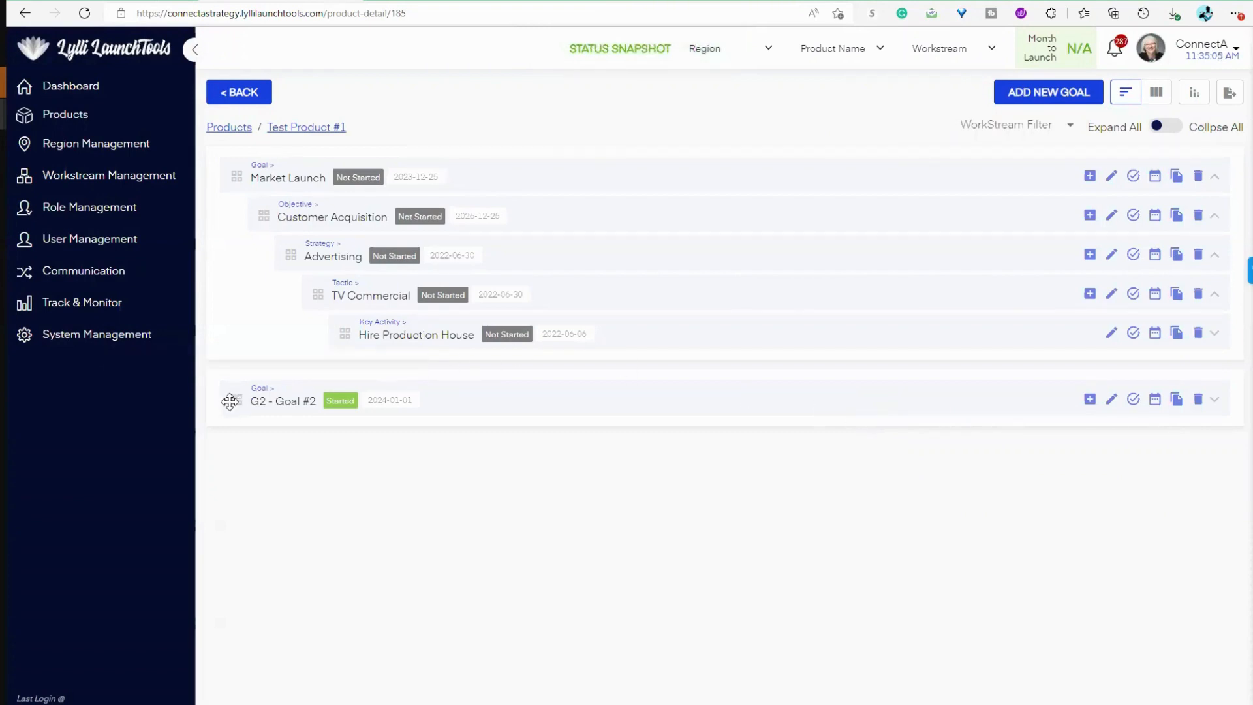
drag(219, 402, 237, 147)
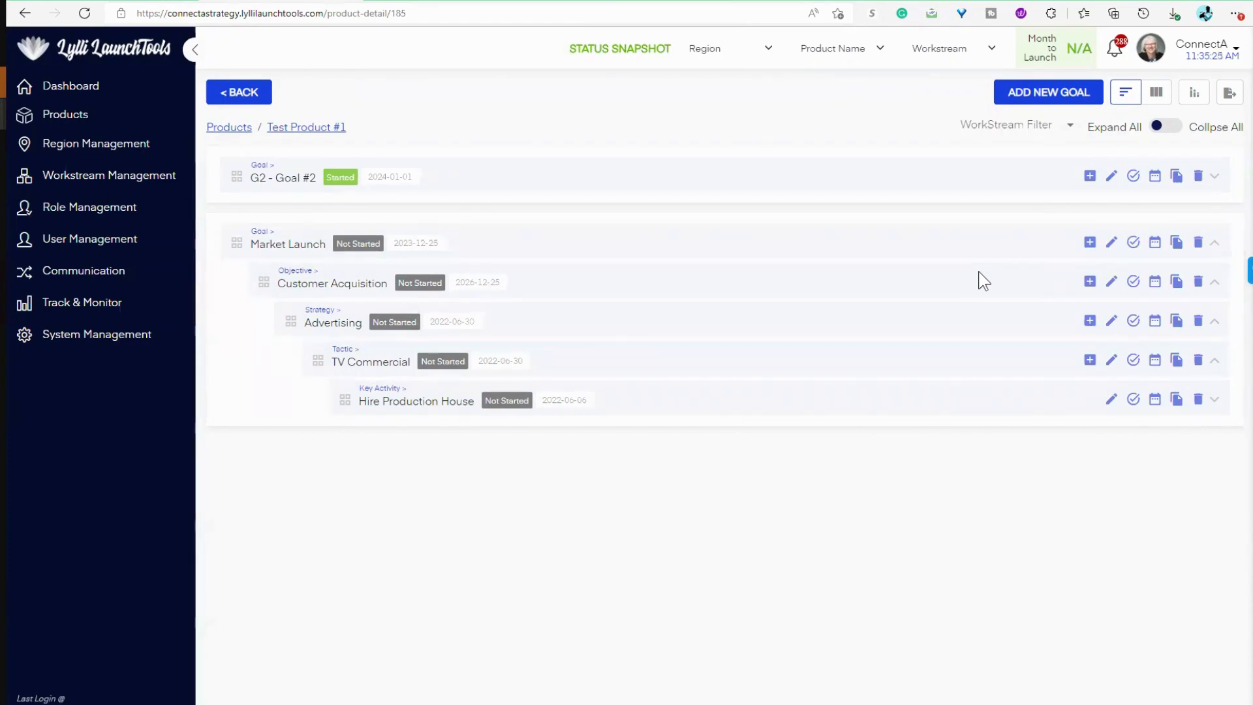
Step: Compare the plan's Kanban board, grouped by status, with its hierarchical list view
click(1156, 96)
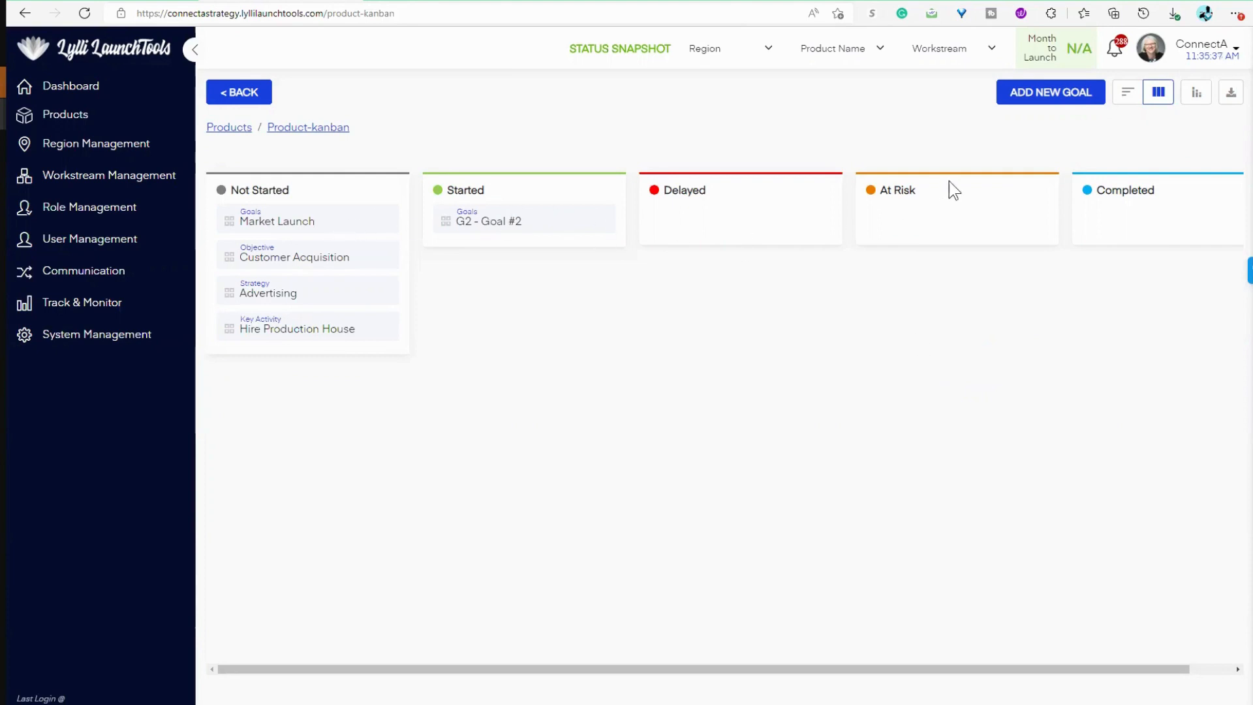
click(1131, 97)
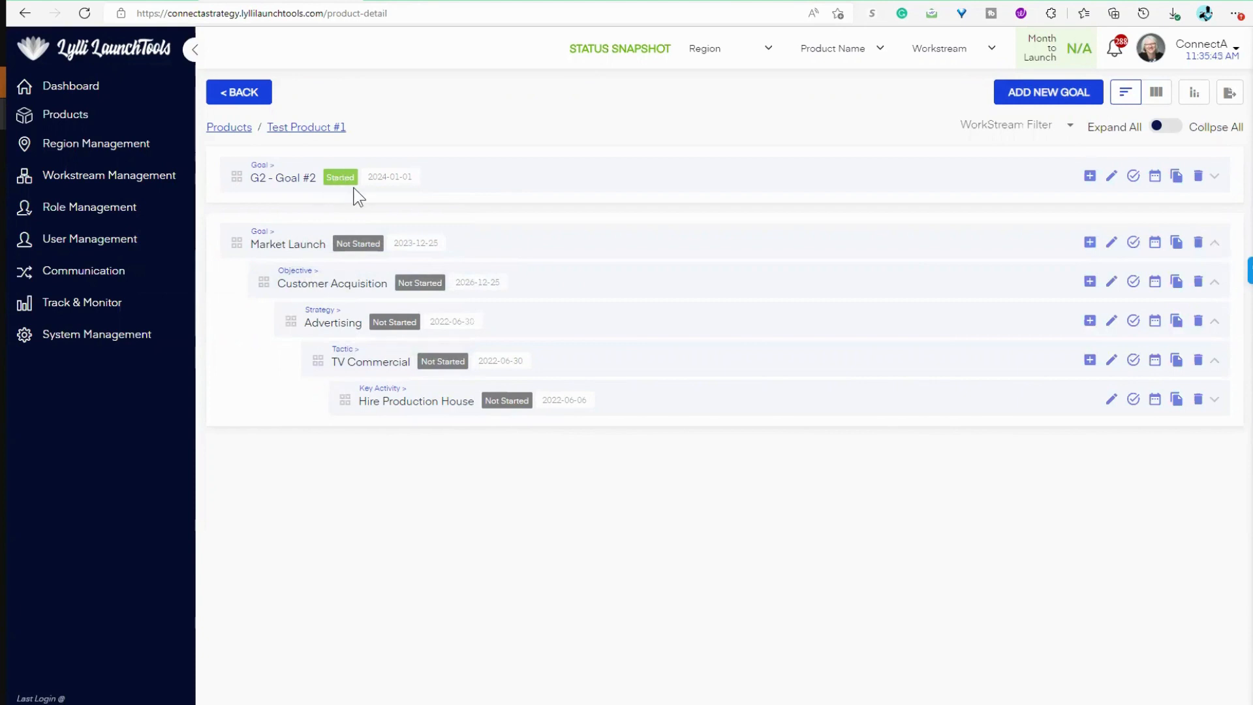
click(1157, 96)
Step: Examine the plan's Gantt chart, including the weeks from July 2022 onward
click(1196, 96)
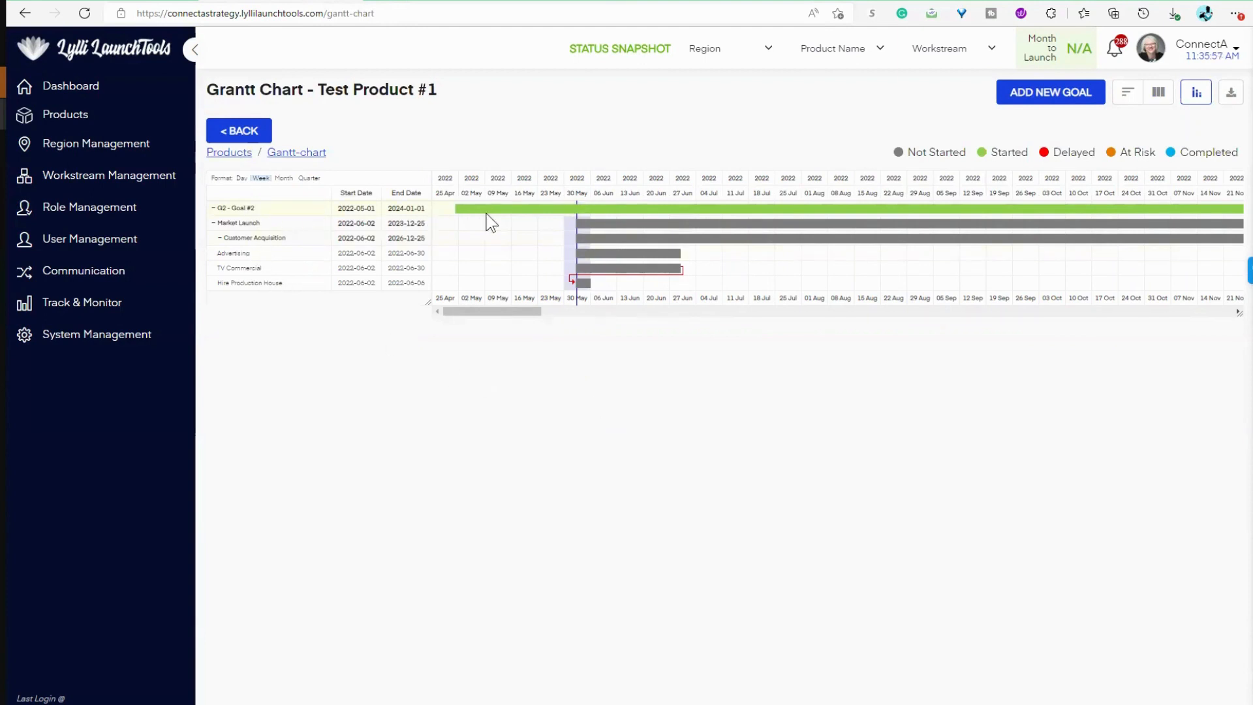
mouse_move(500, 212)
drag(527, 312, 555, 317)
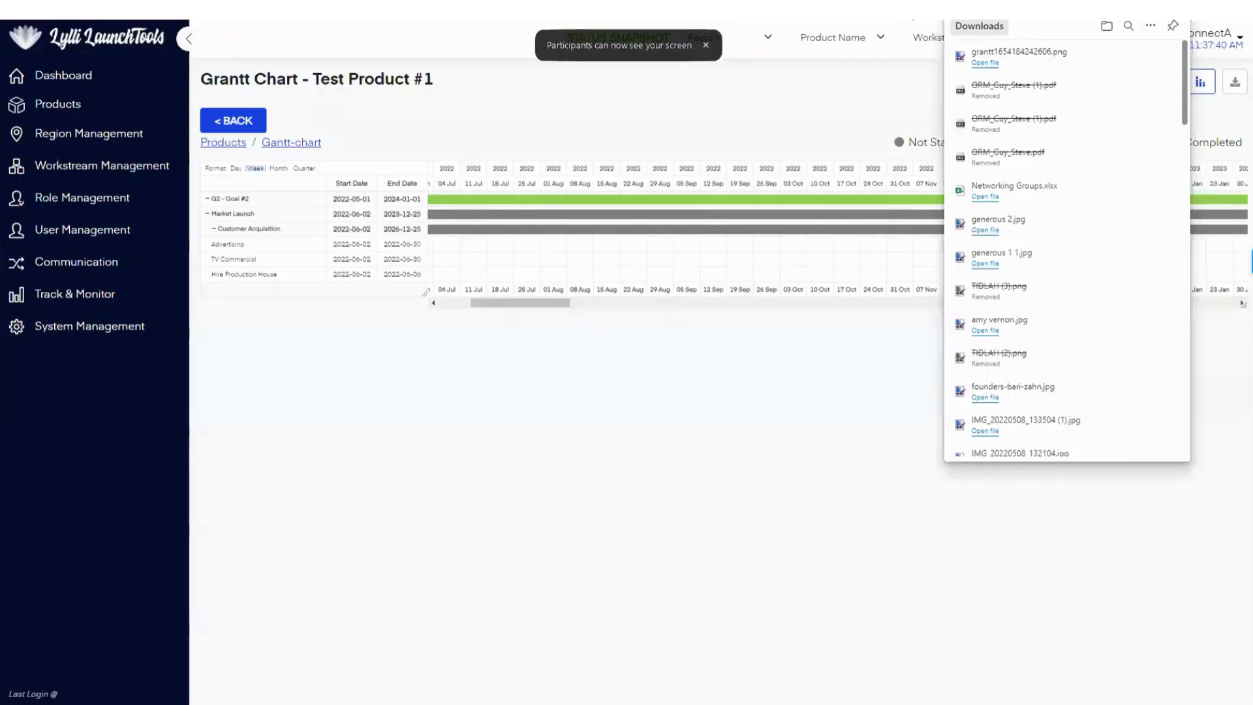
Step: Open the downloaded Gantt chart image grantt1654184242606.png in the image editor, inspect it and return to the browser's Gantt chart
click(710, 45)
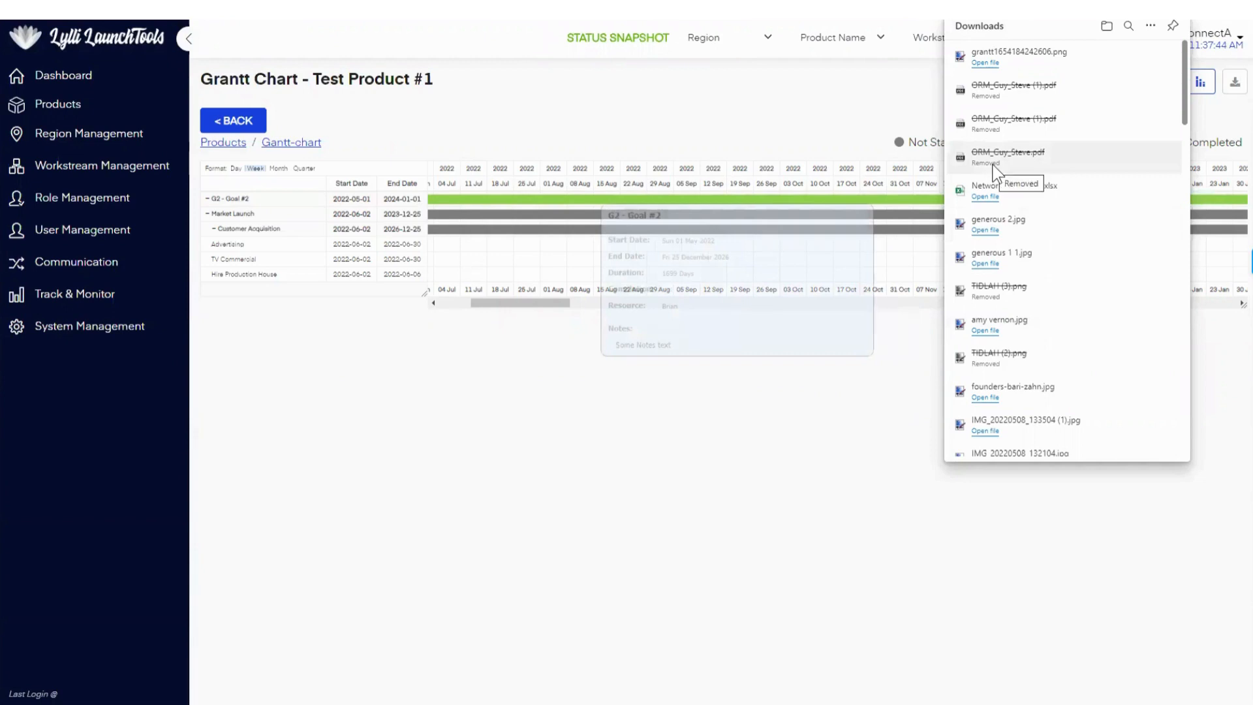
click(985, 63)
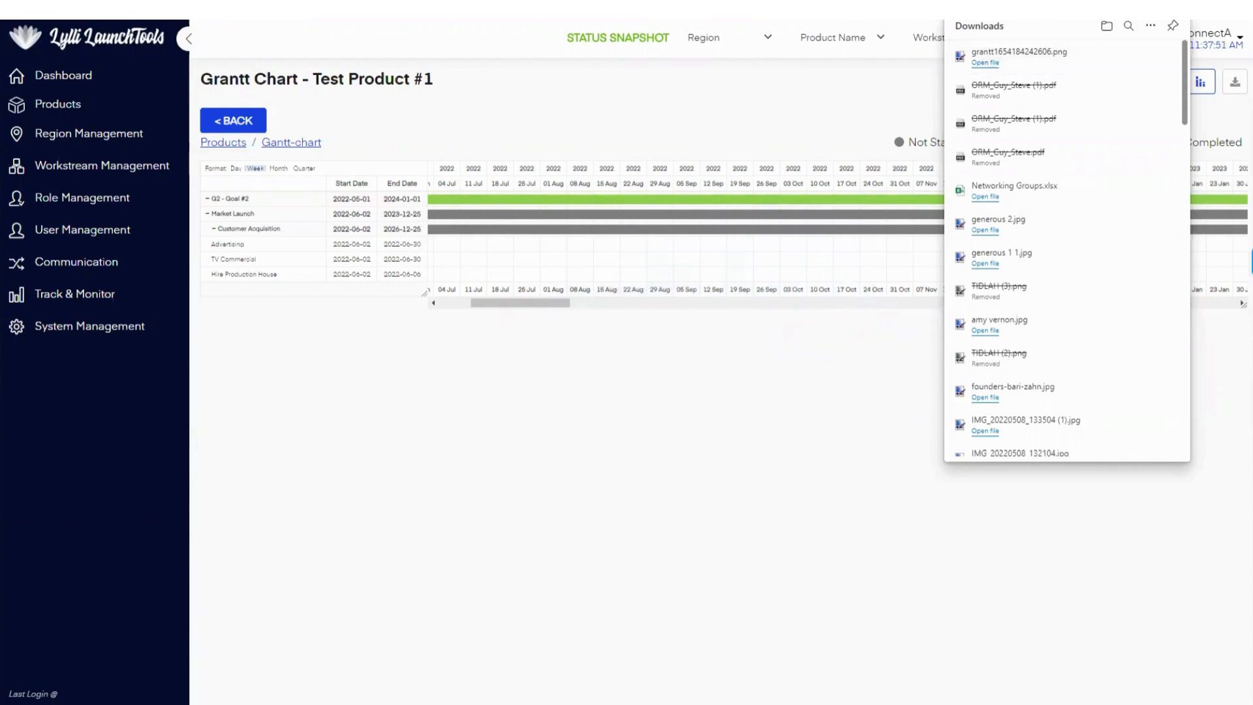
click(1005, 4)
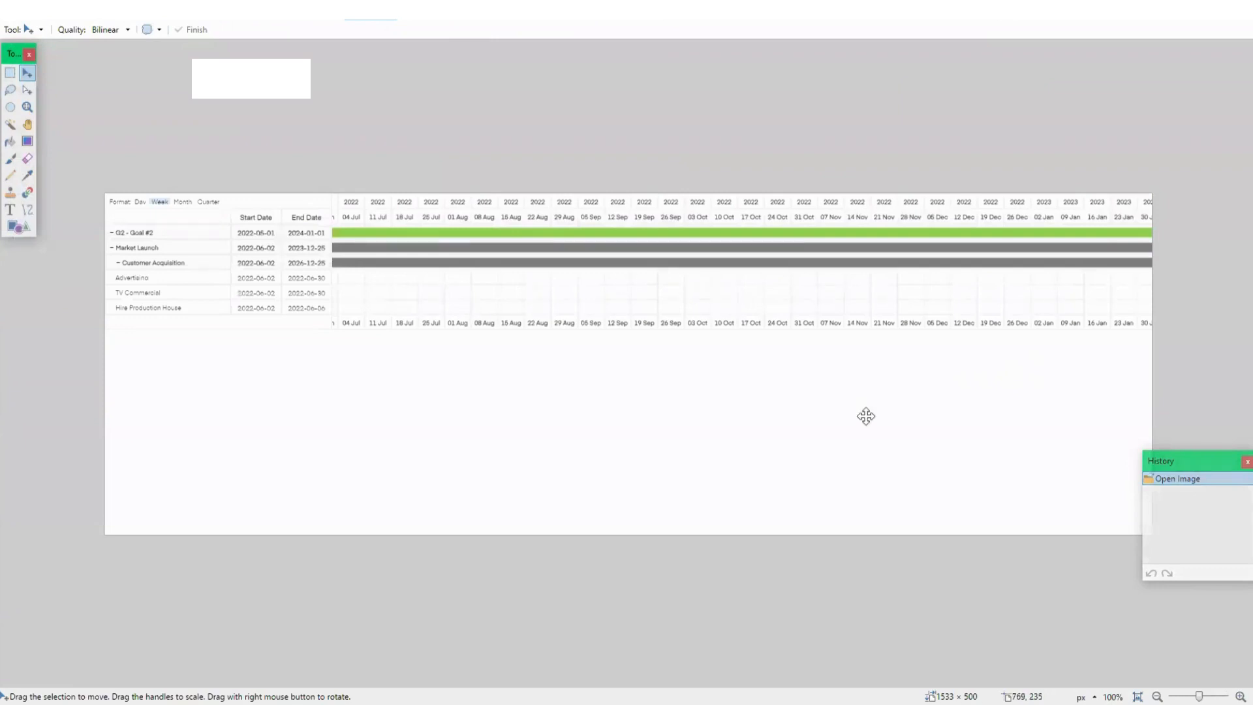
drag(1204, 463, 1204, 567)
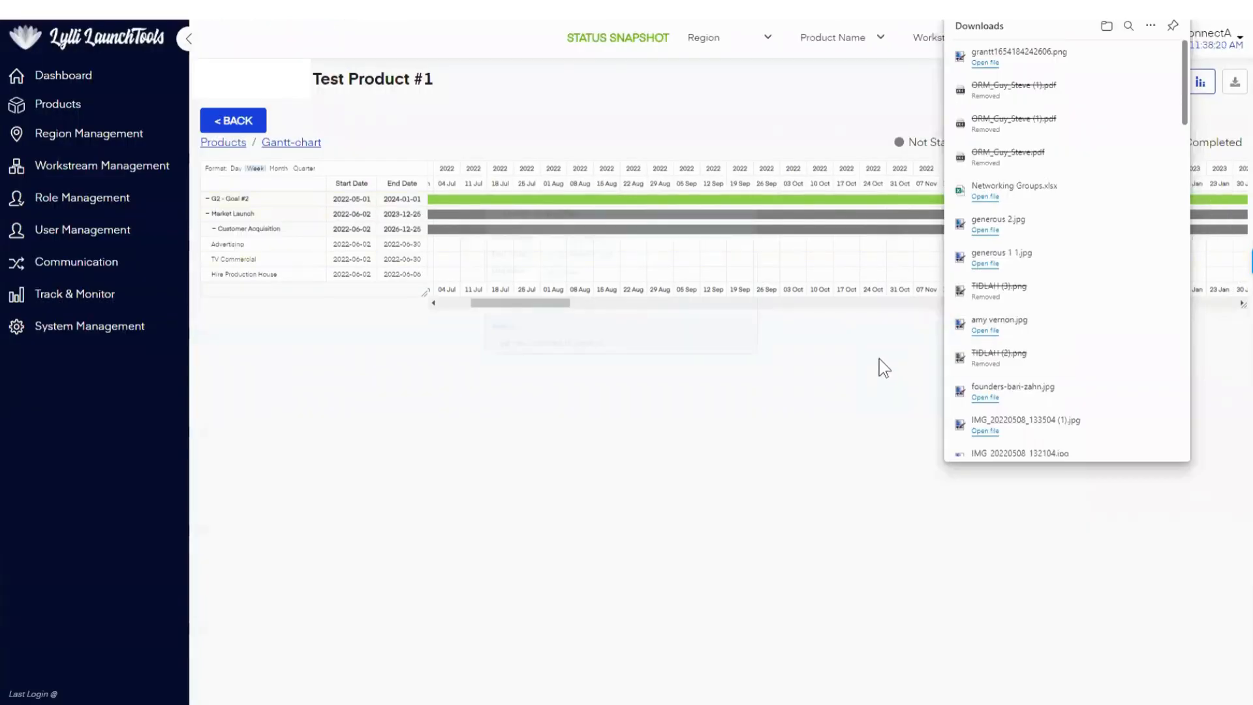
click(878, 359)
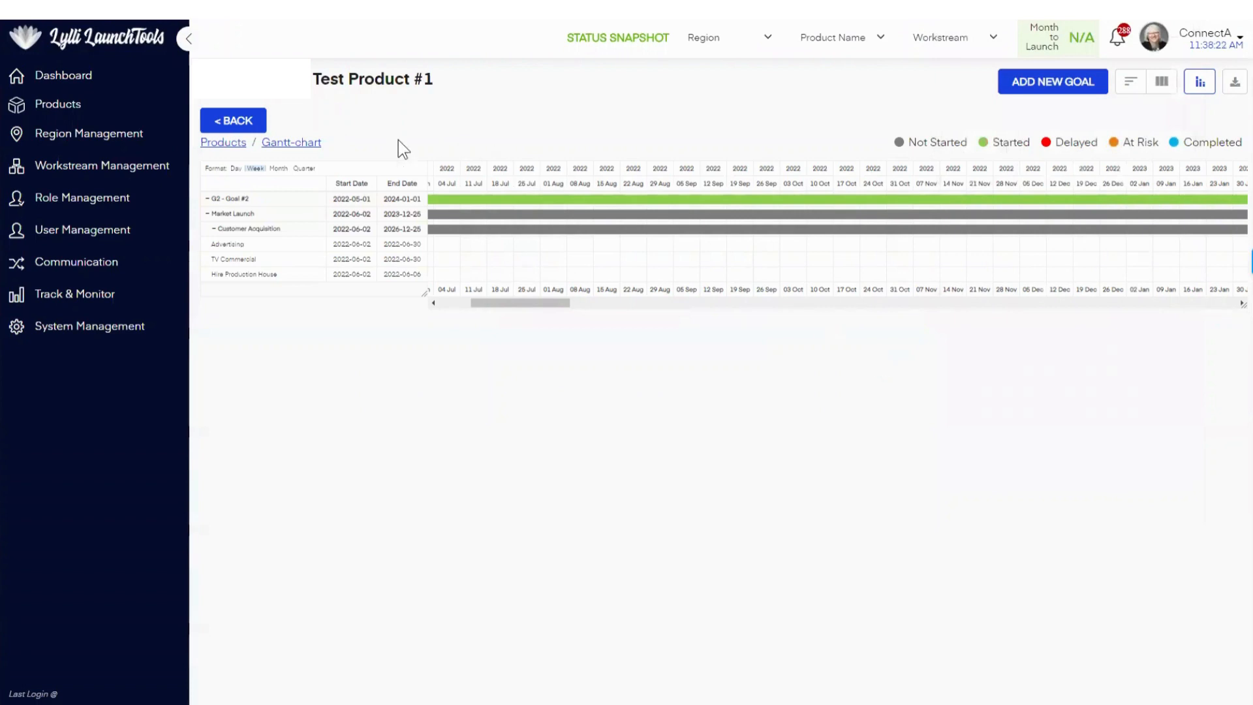
Step: Go to the dashboard and start a new feature of type My Tasks that covers all products
click(228, 122)
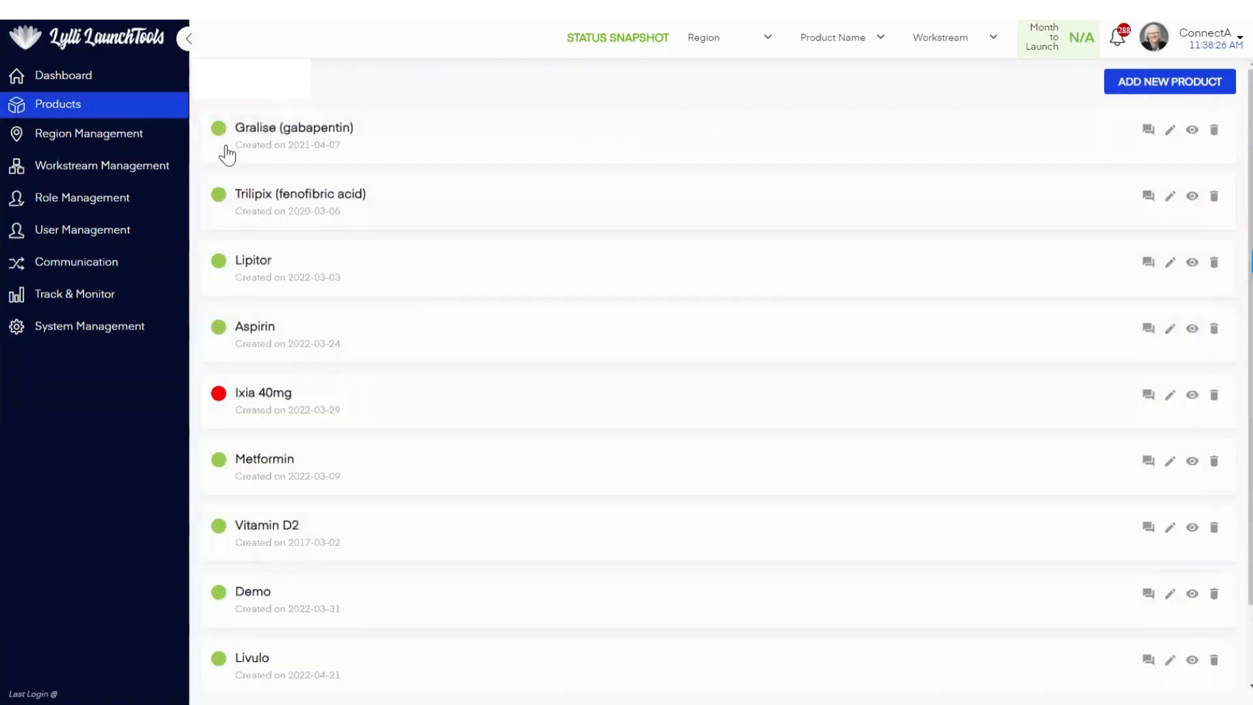
click(91, 85)
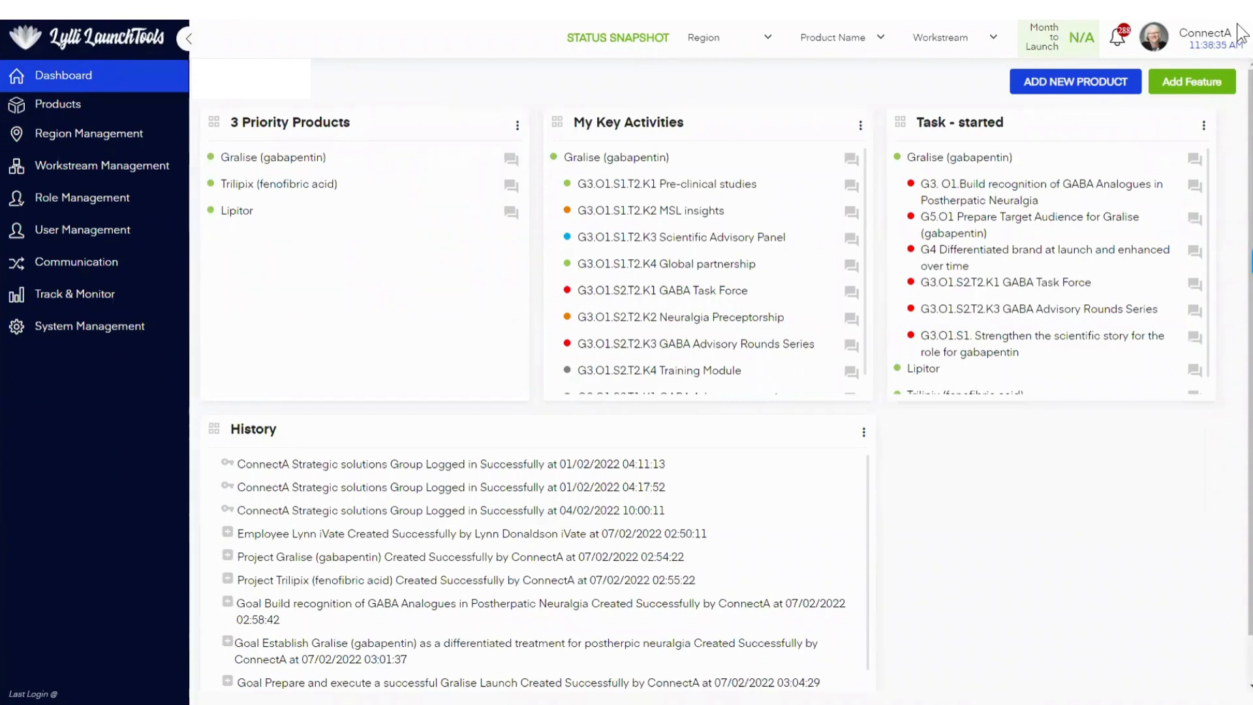
click(1191, 91)
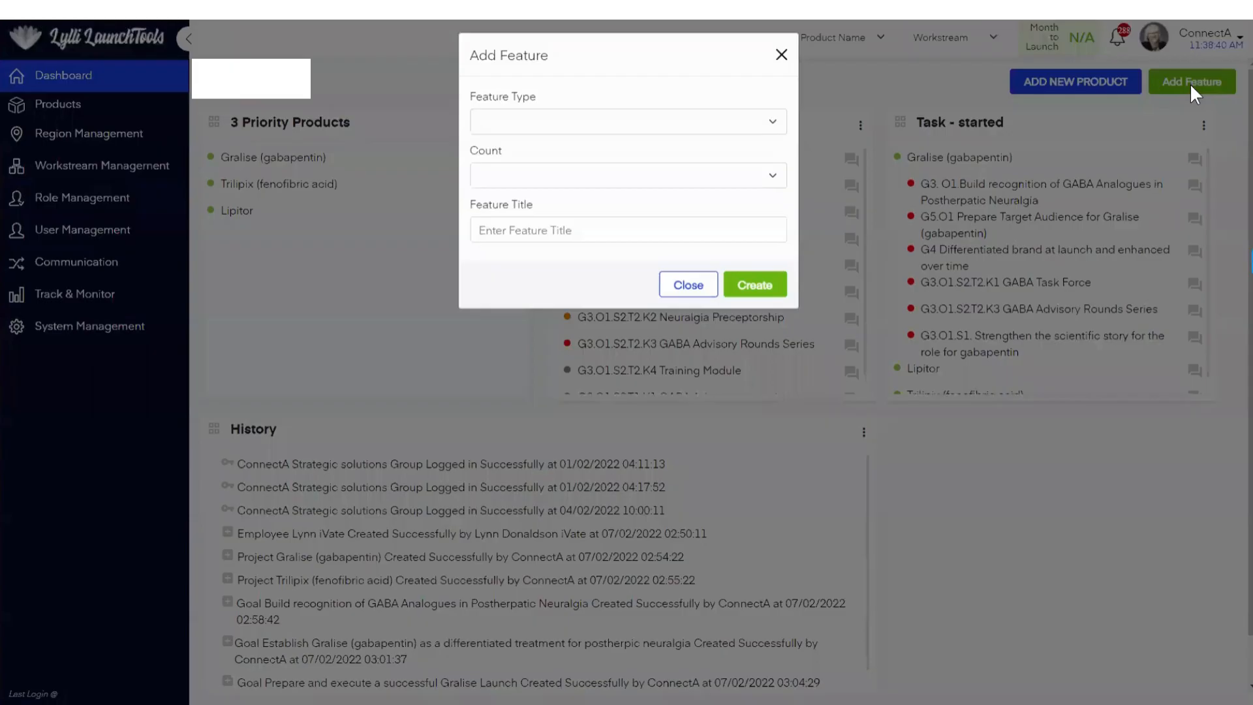
click(617, 129)
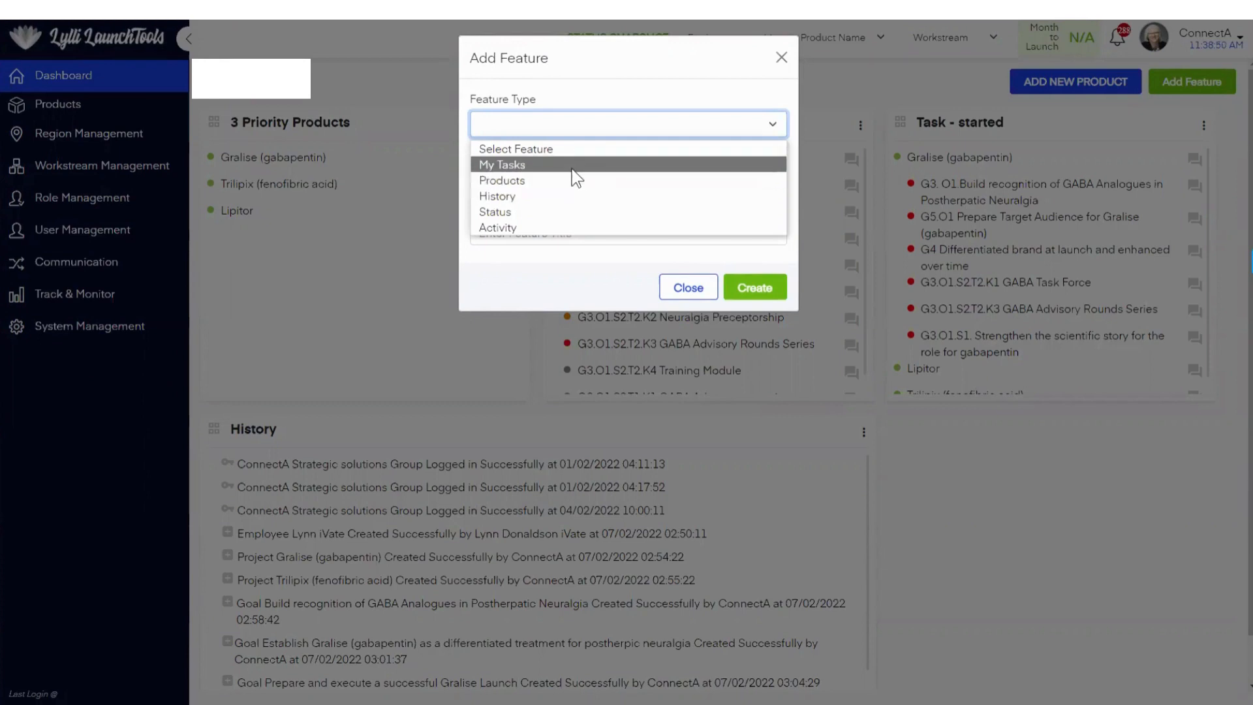
click(522, 165)
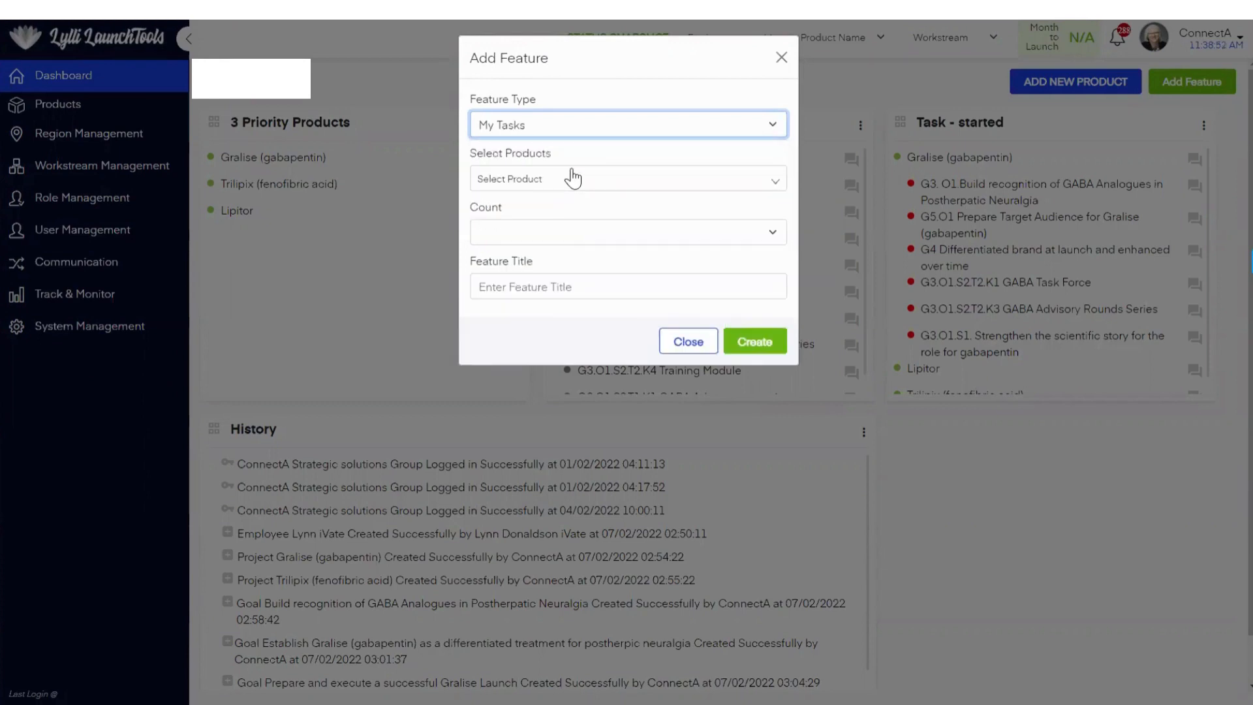
click(573, 186)
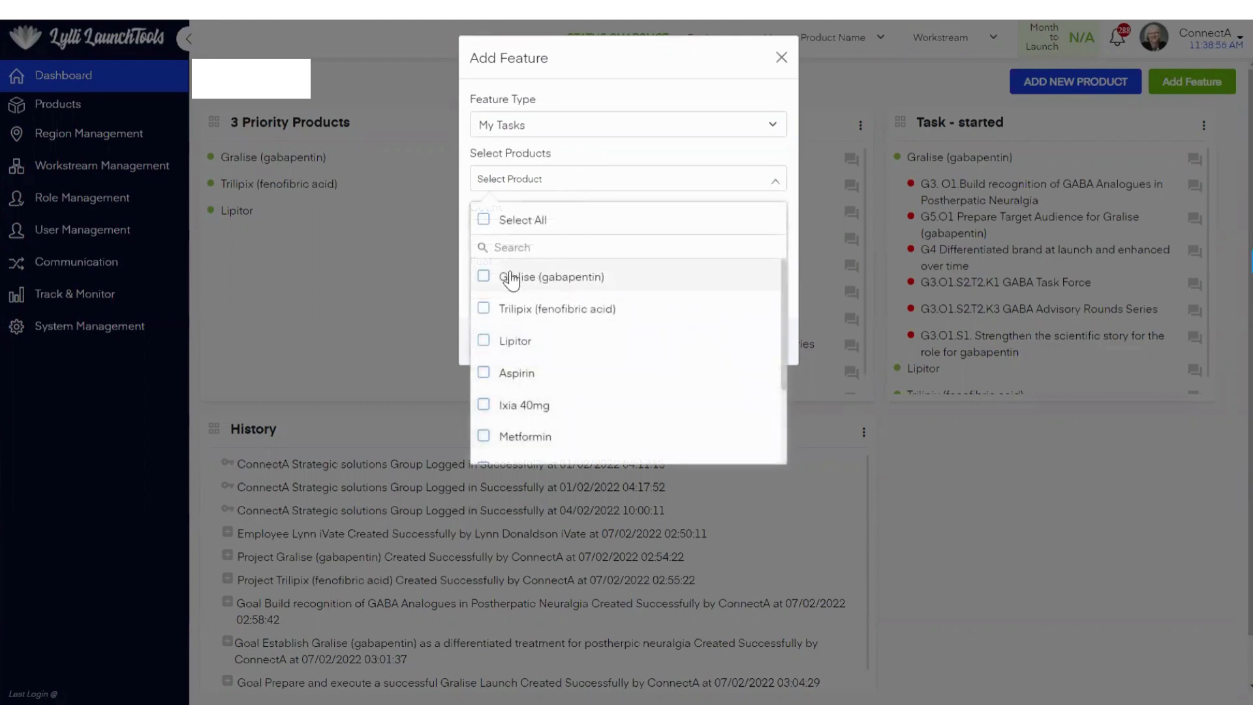
click(484, 219)
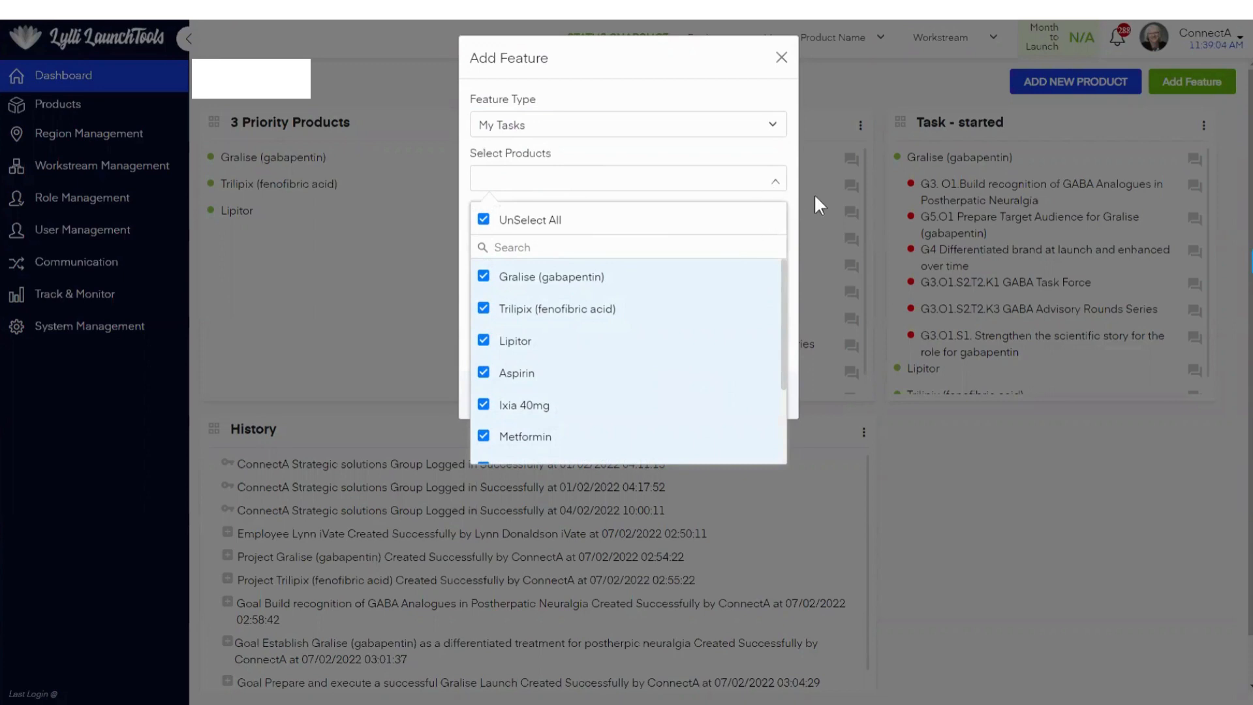
click(792, 189)
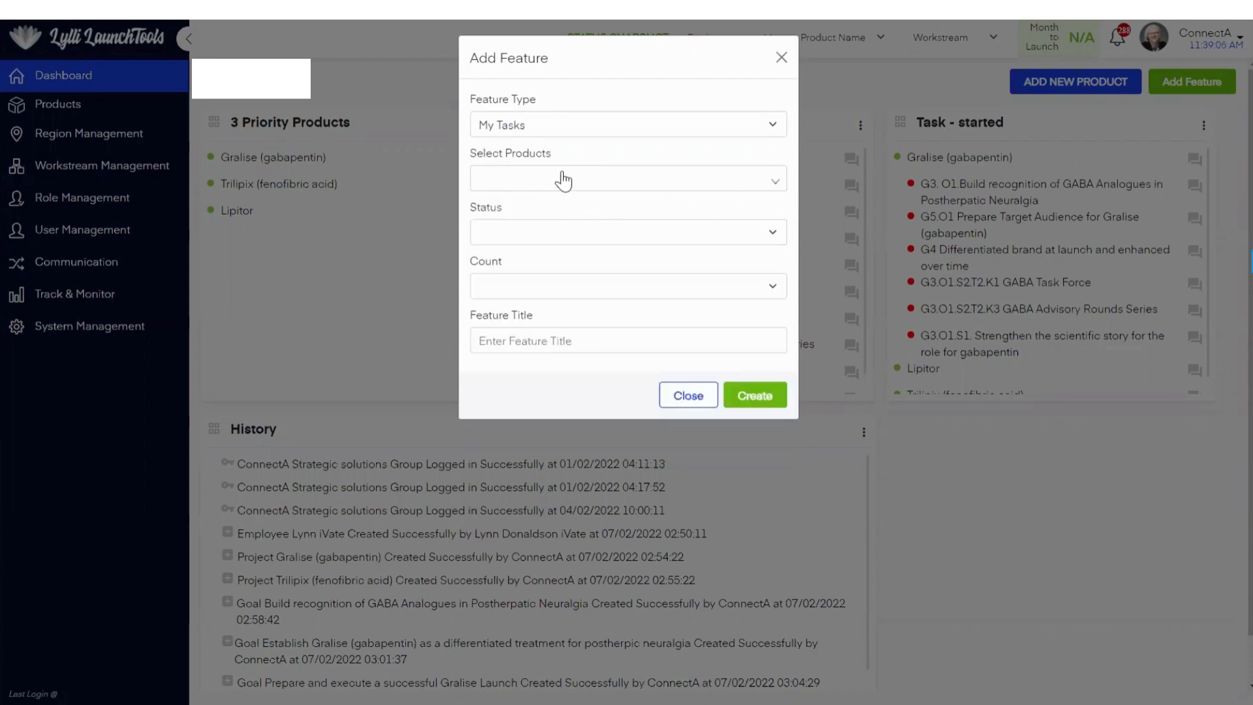
Step: Set the feature's status to At Risk, count to 10 and title to "At Risk Products", and create it
click(543, 233)
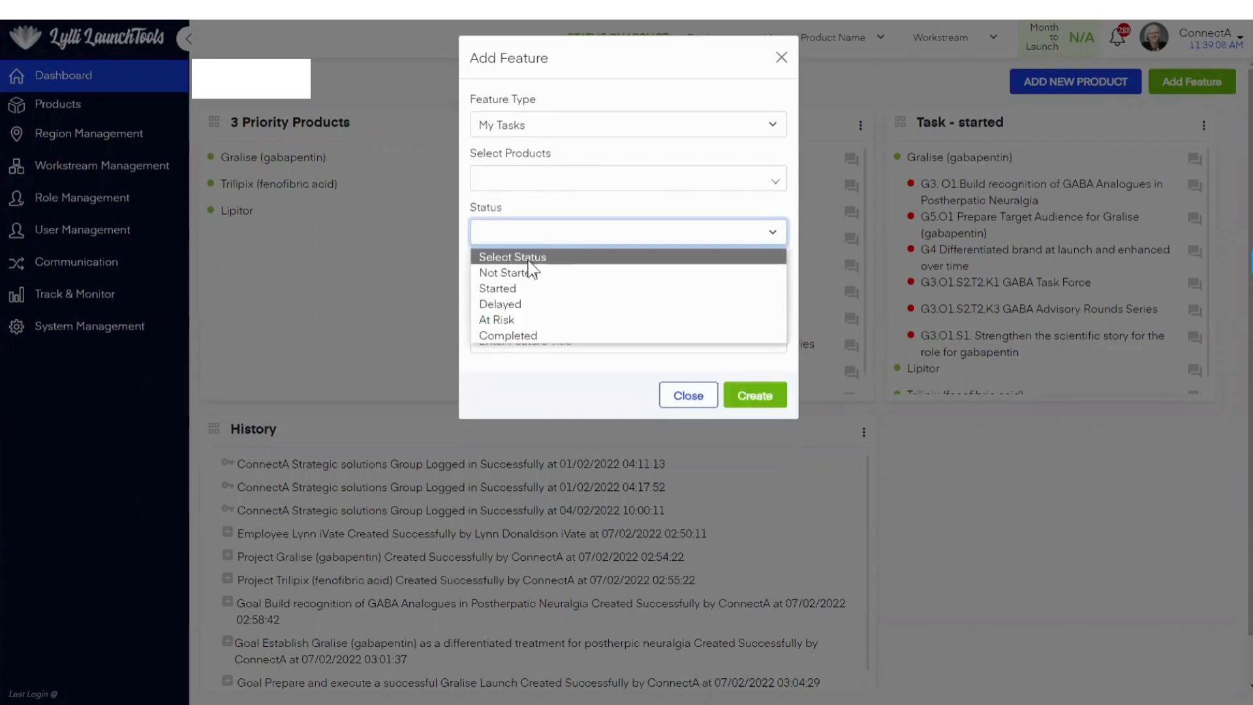
click(506, 320)
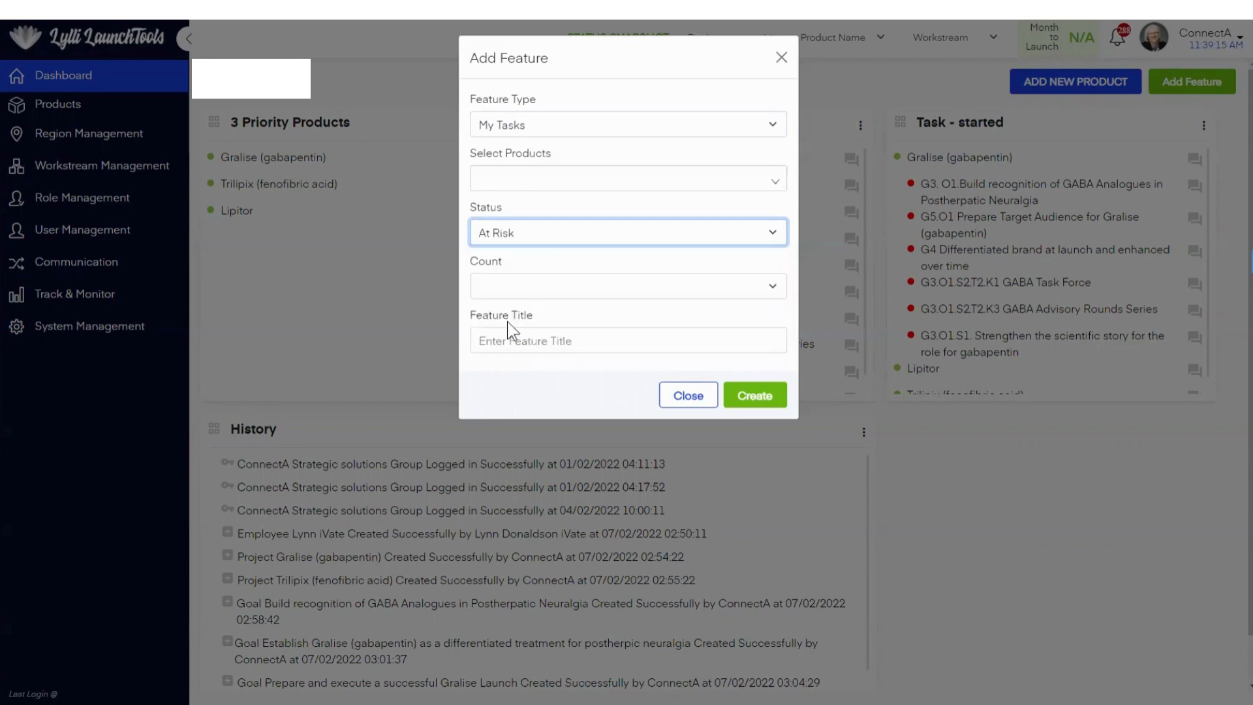
click(560, 291)
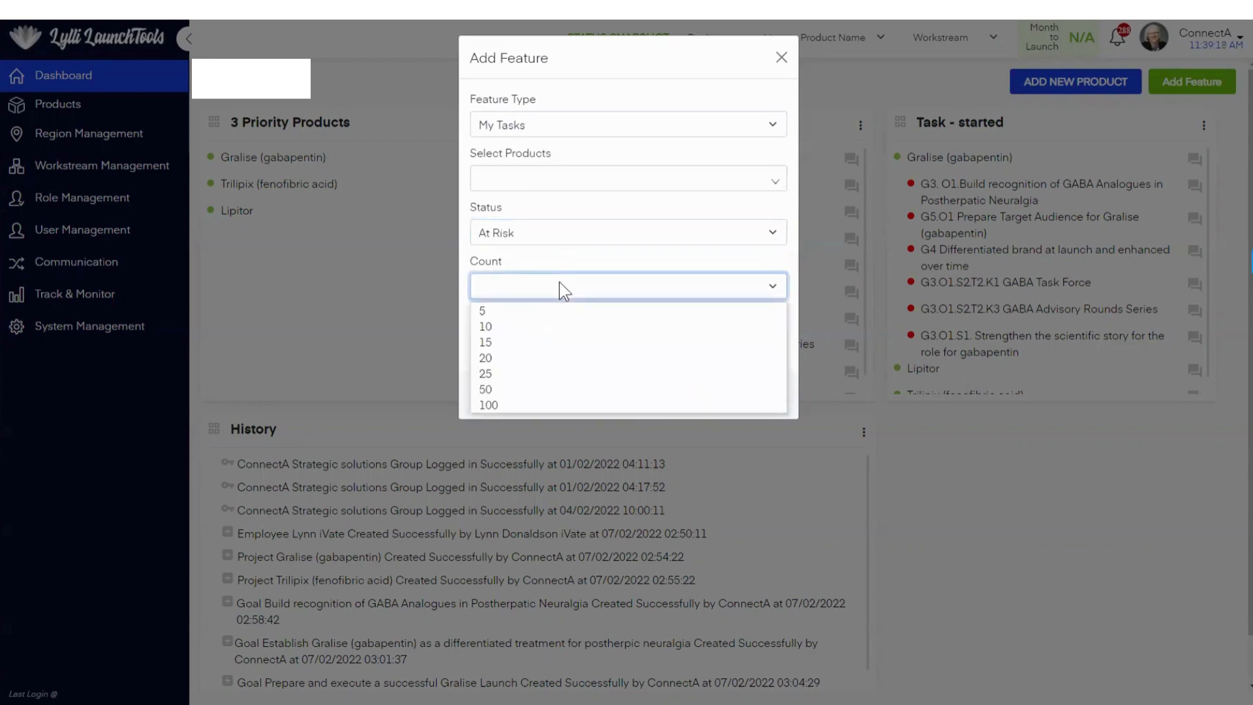
click(547, 327)
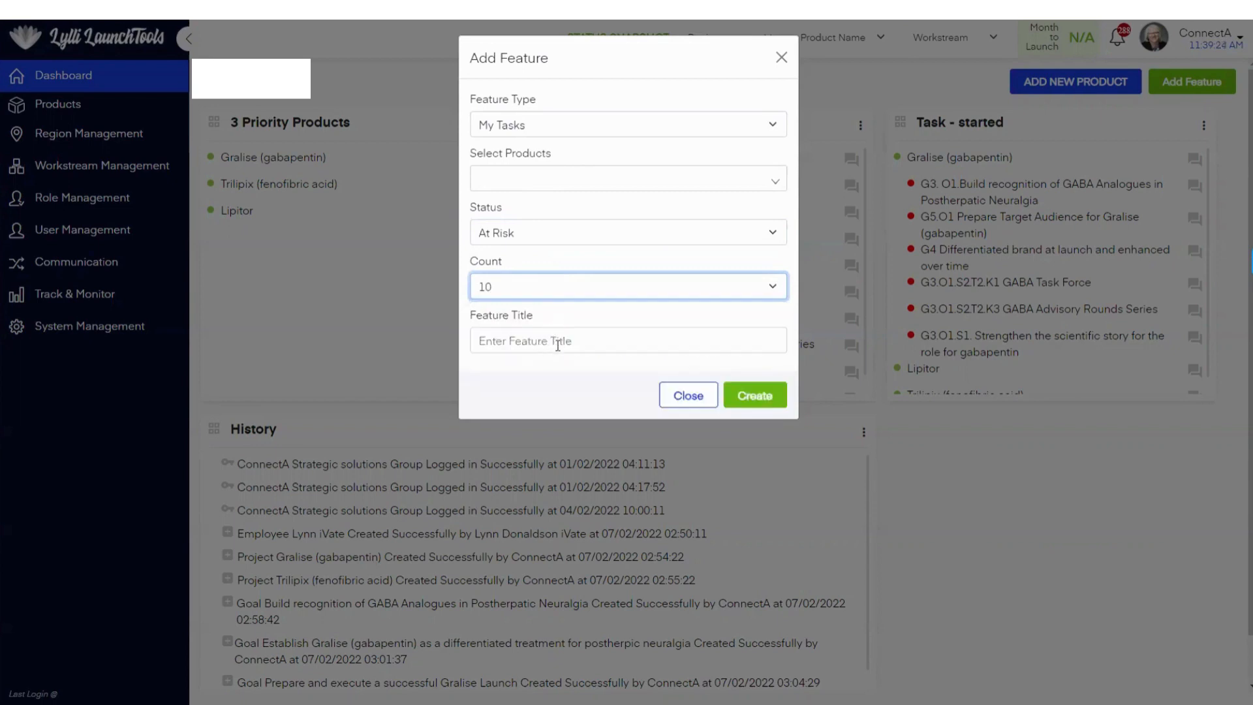
click(559, 345)
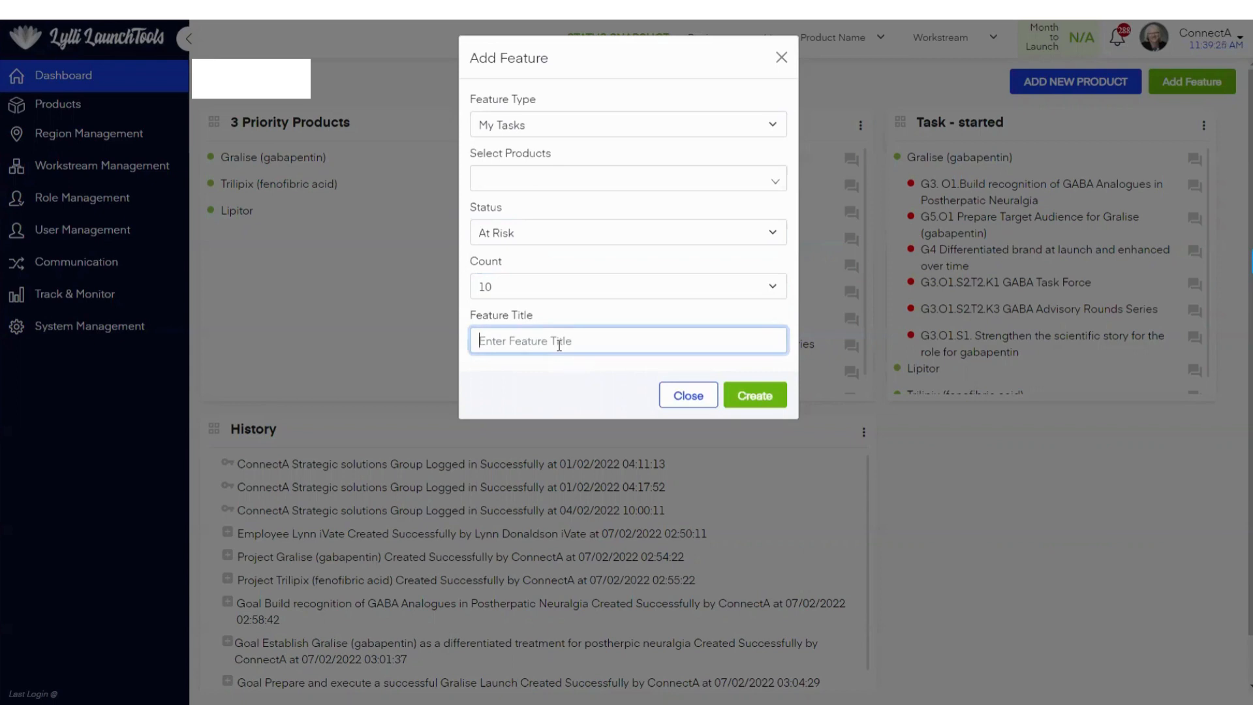
text(At Risk Products)
click(766, 407)
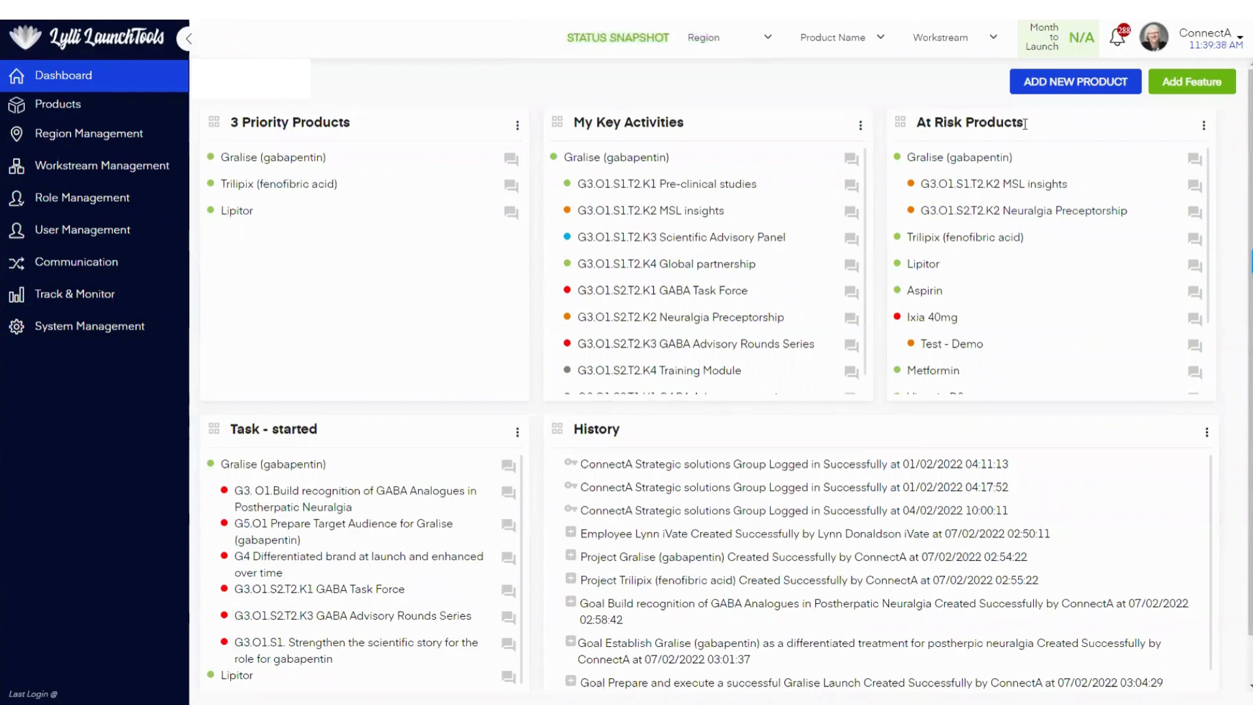
Step: Examine the new At Risk Products feature on the dashboard, including all products in its list
drag(1023, 124, 914, 127)
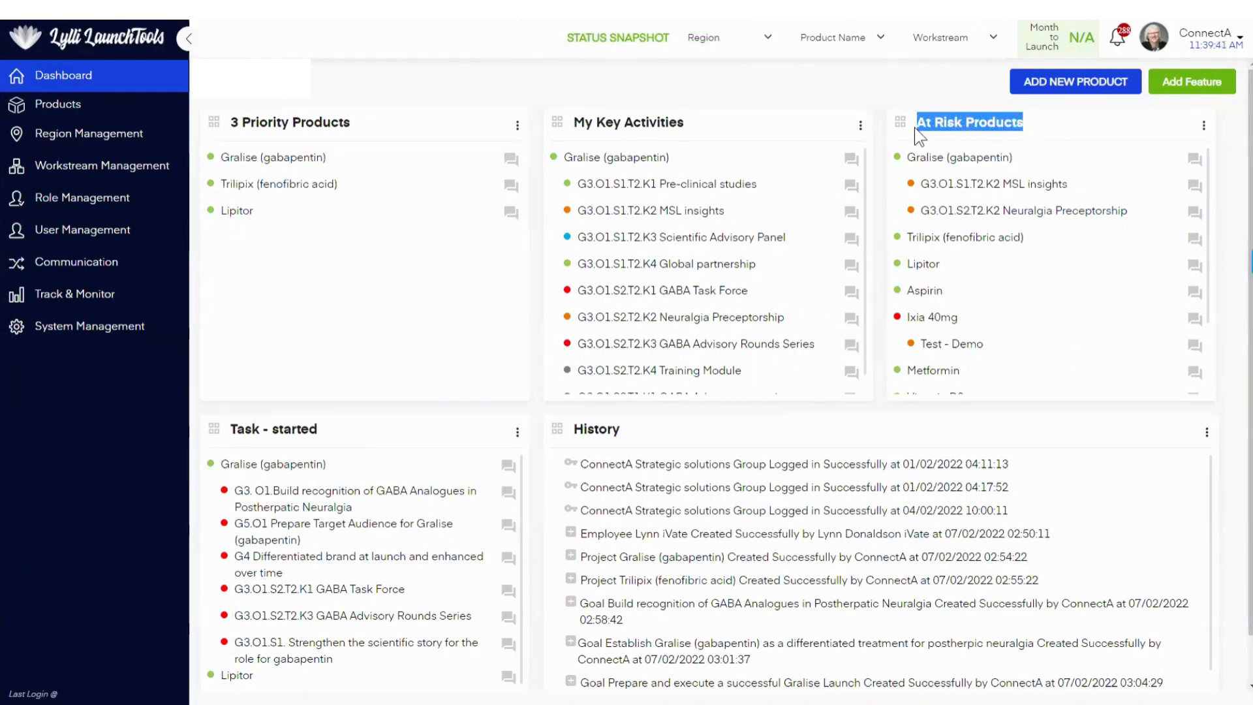
click(1041, 132)
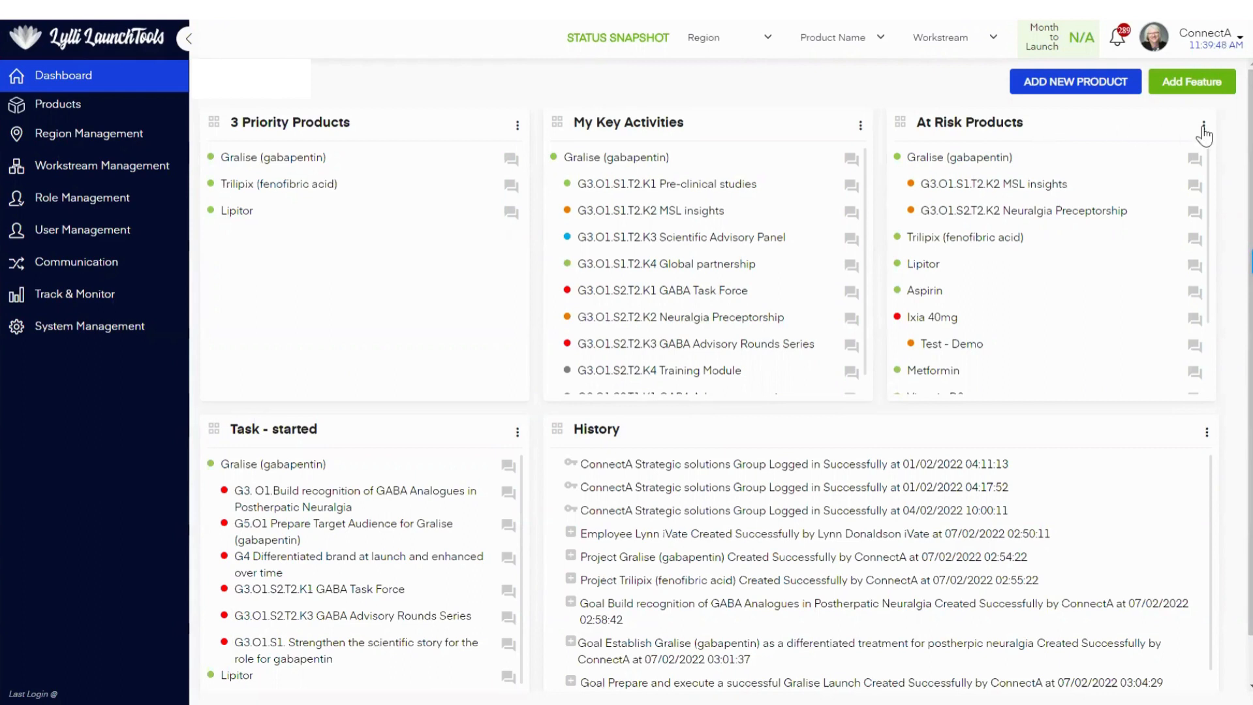
click(1203, 127)
click(1203, 128)
scroll(1068, 216, down, 3)
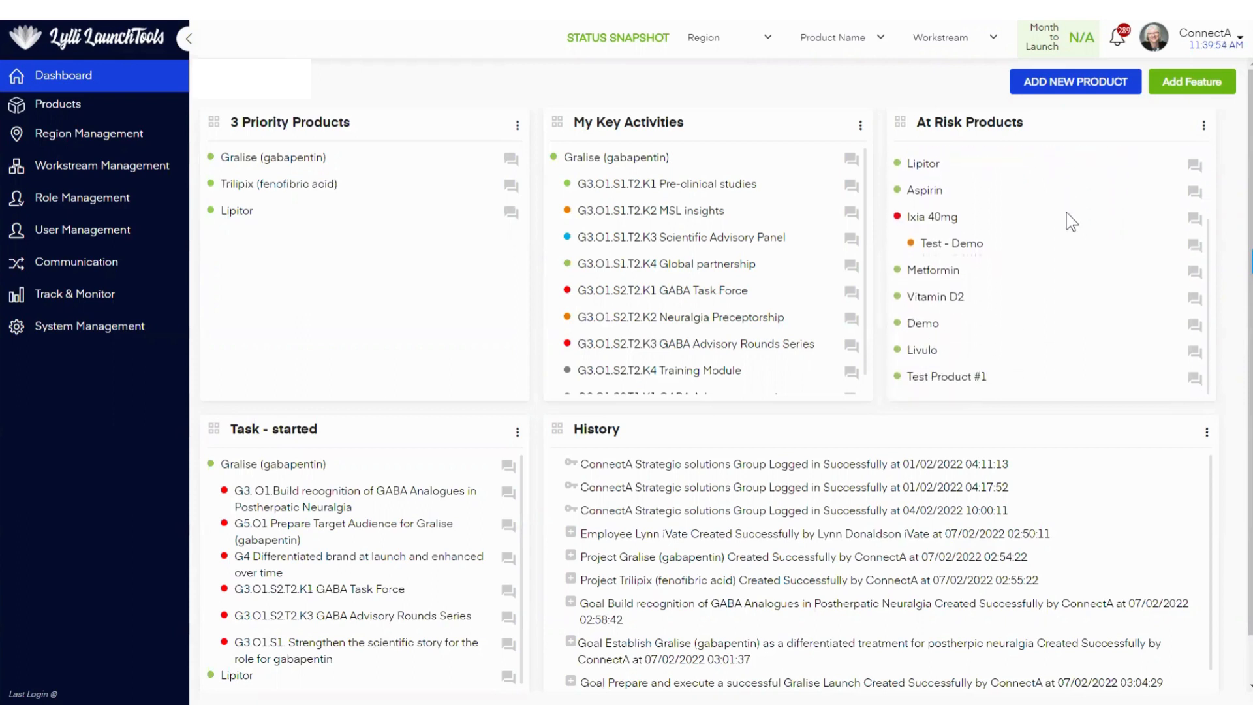
scroll(1068, 291, up, 3)
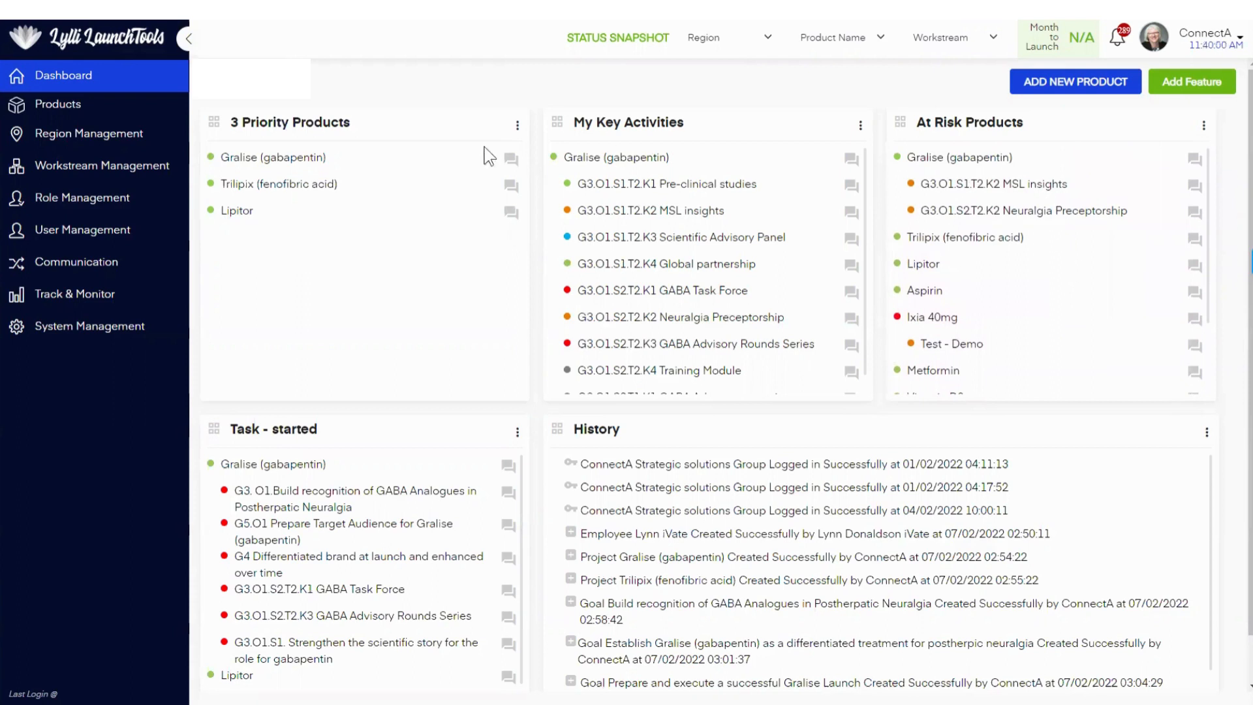
Step: Review the goal plan of Test Product #1 and return to the product list
click(73, 111)
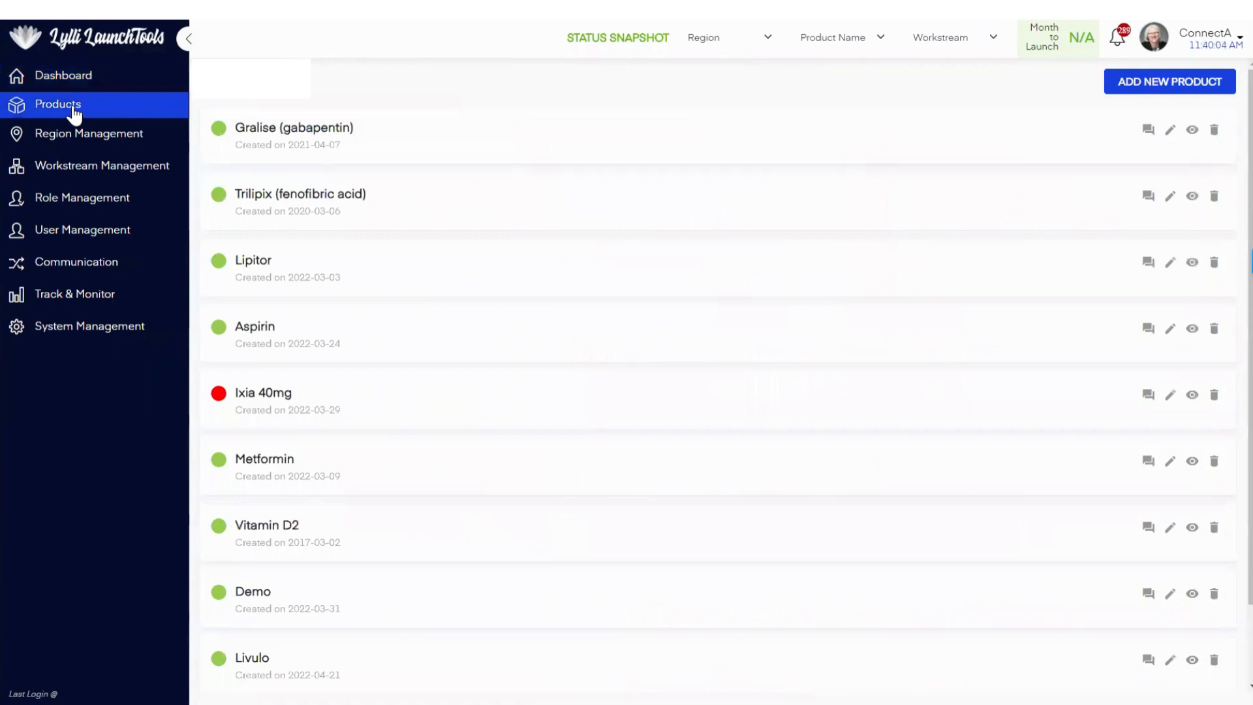
scroll(362, 326, down, 2)
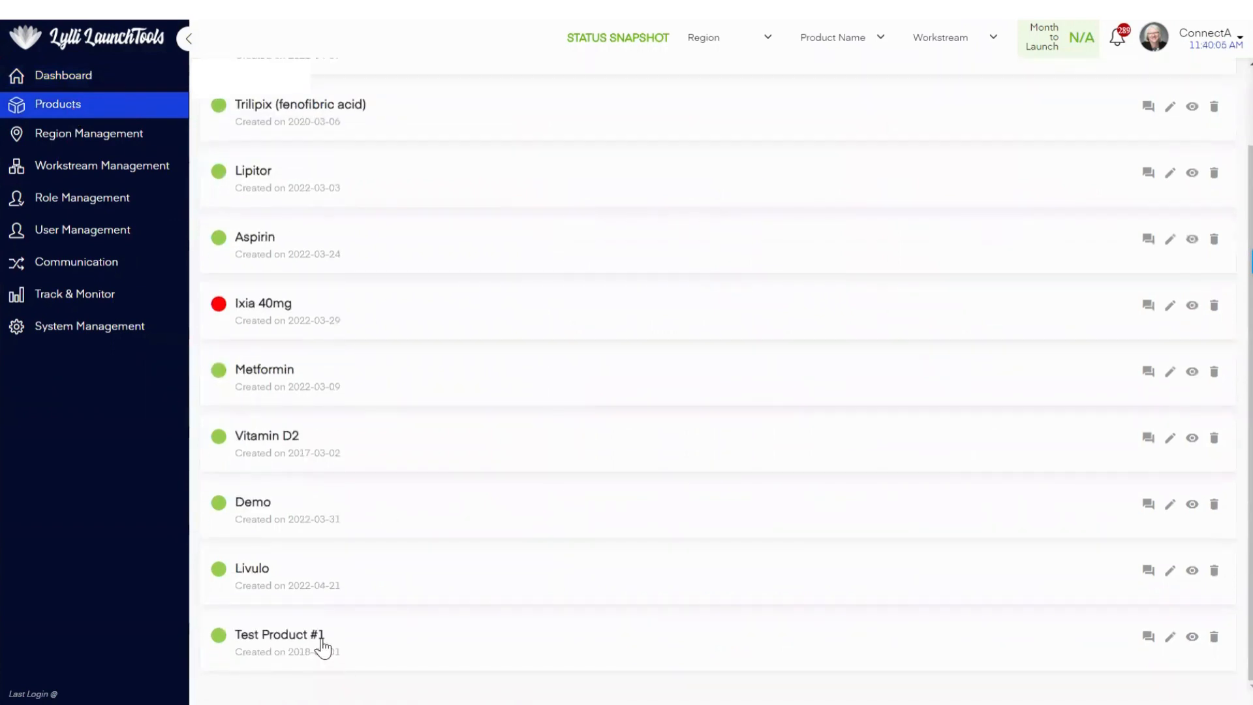
click(284, 646)
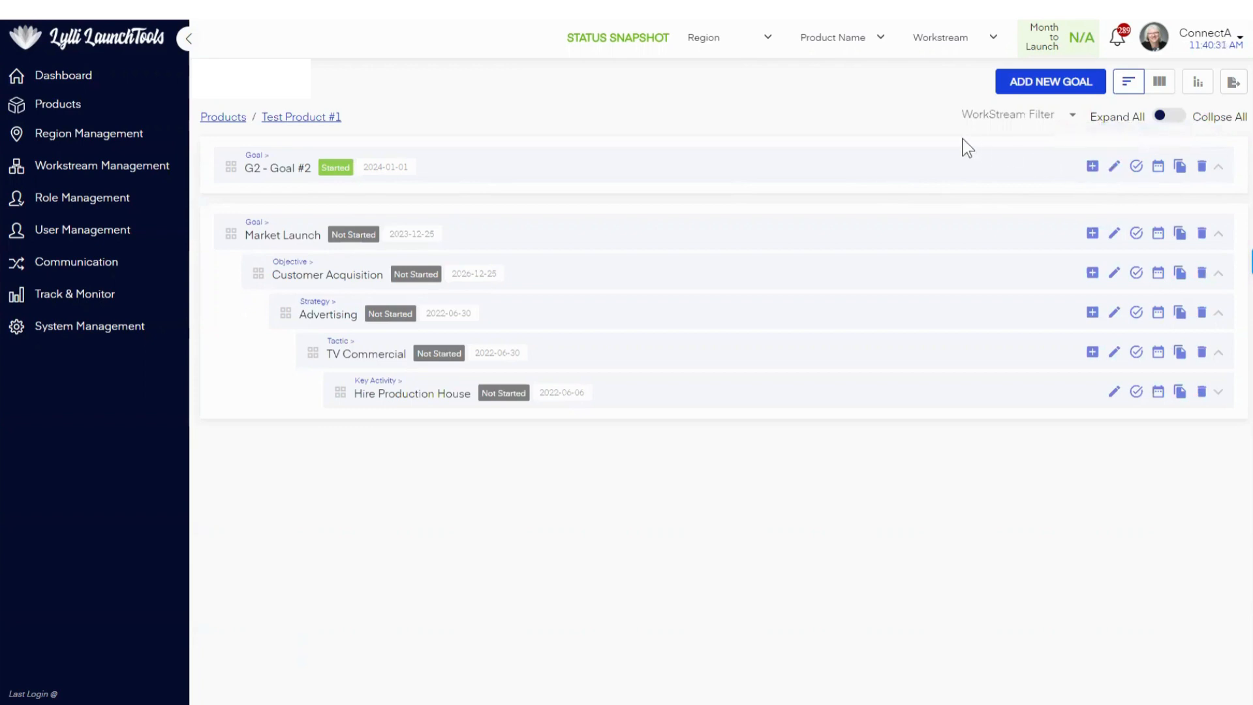
click(223, 117)
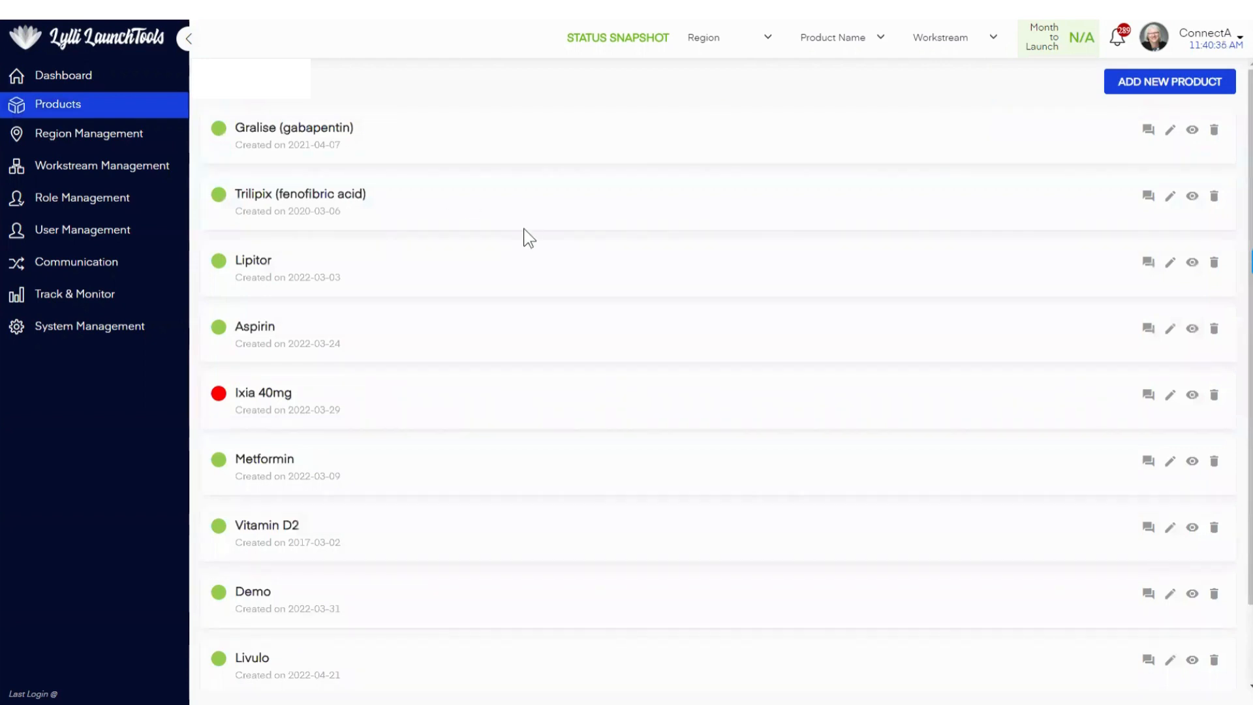
Step: Submit the comment "Test Project is a Mission Critical Project for Division 6" on Test Product #1 from the product list
scroll(524, 240, down, 2)
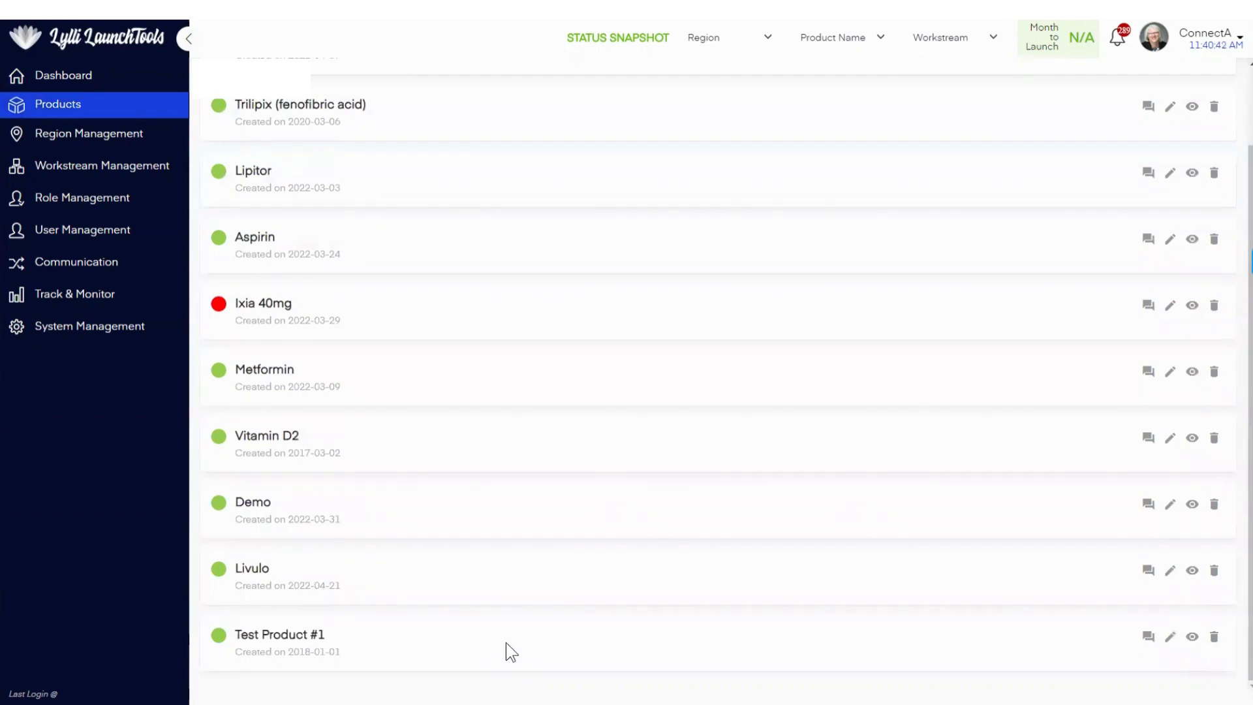
click(1148, 636)
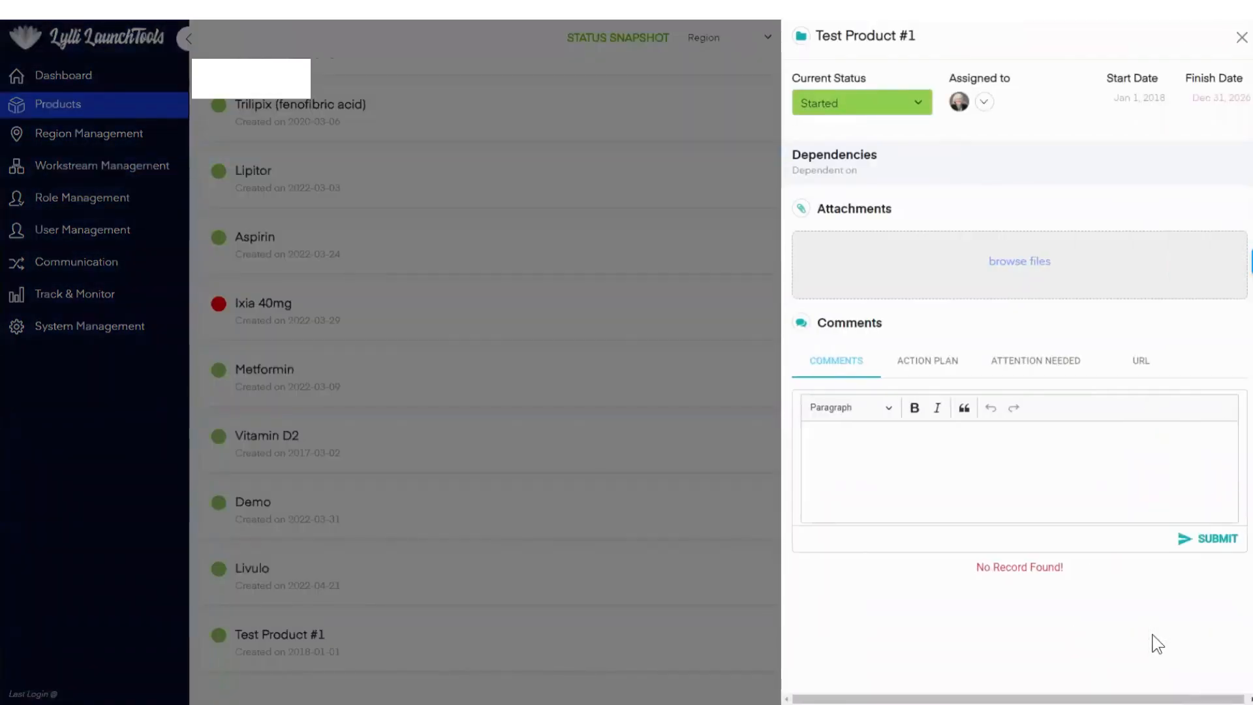
click(891, 476)
text(Te)
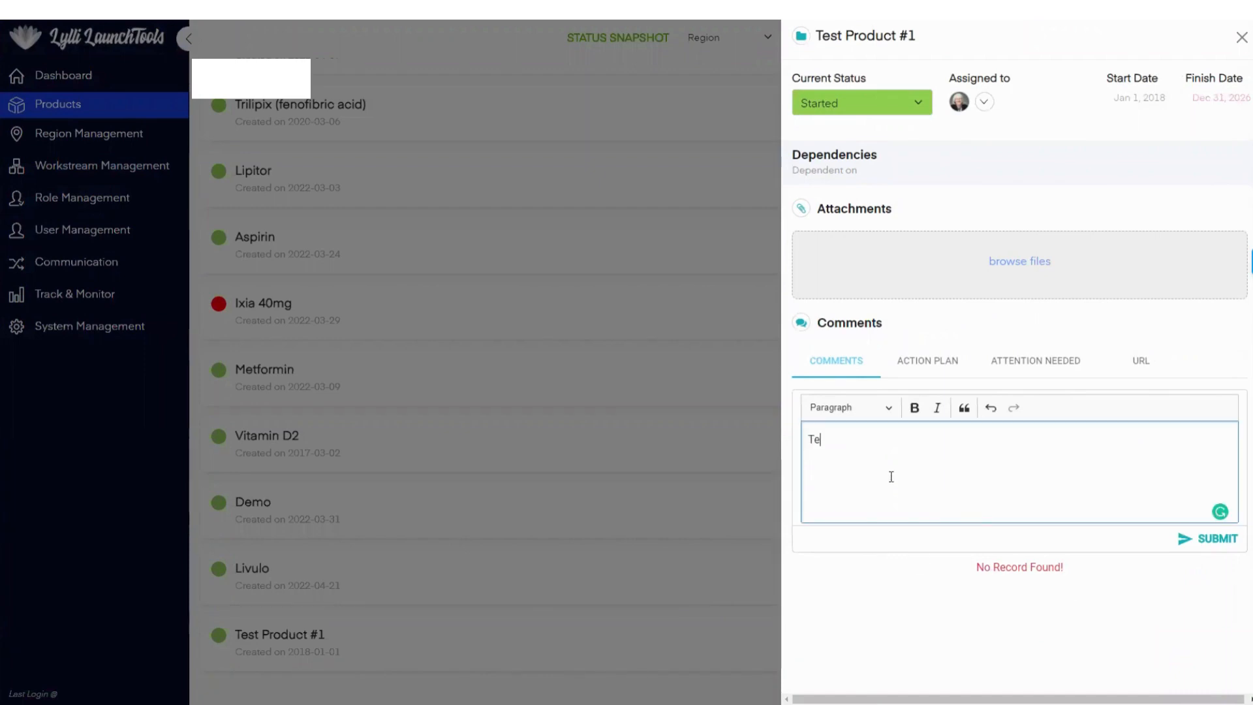
text(st Project is a Mission )
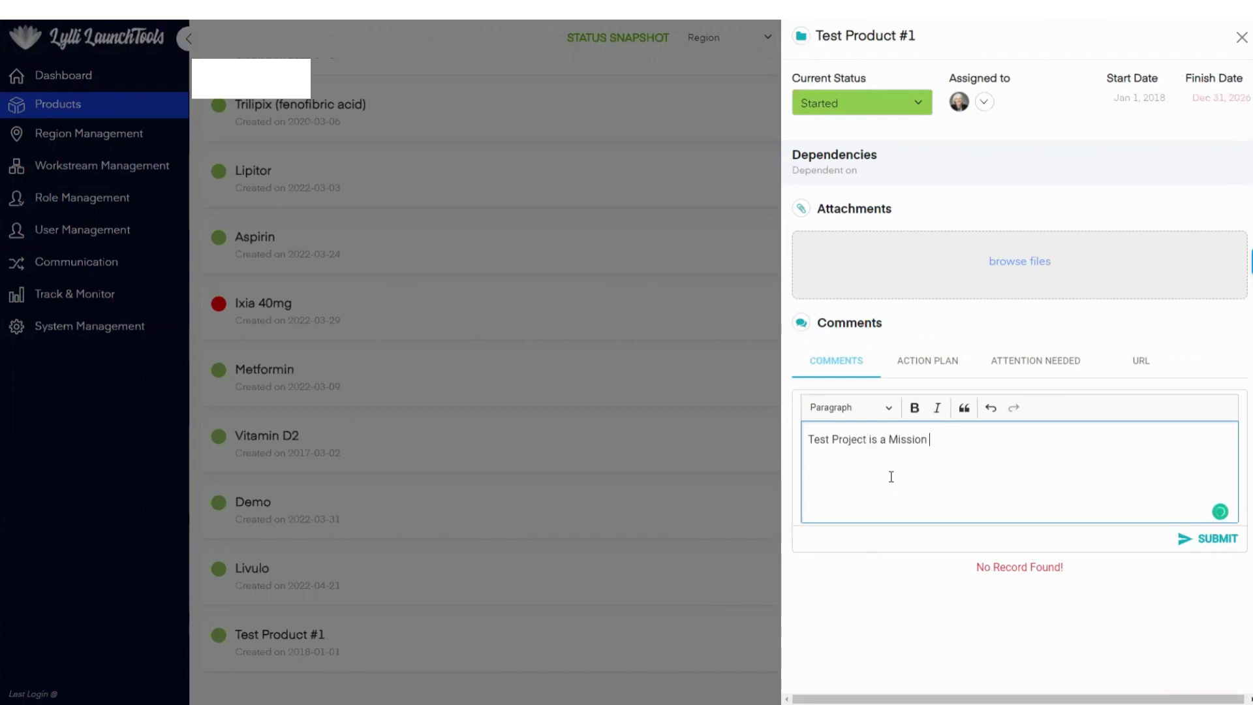
text(Critical Project for Div)
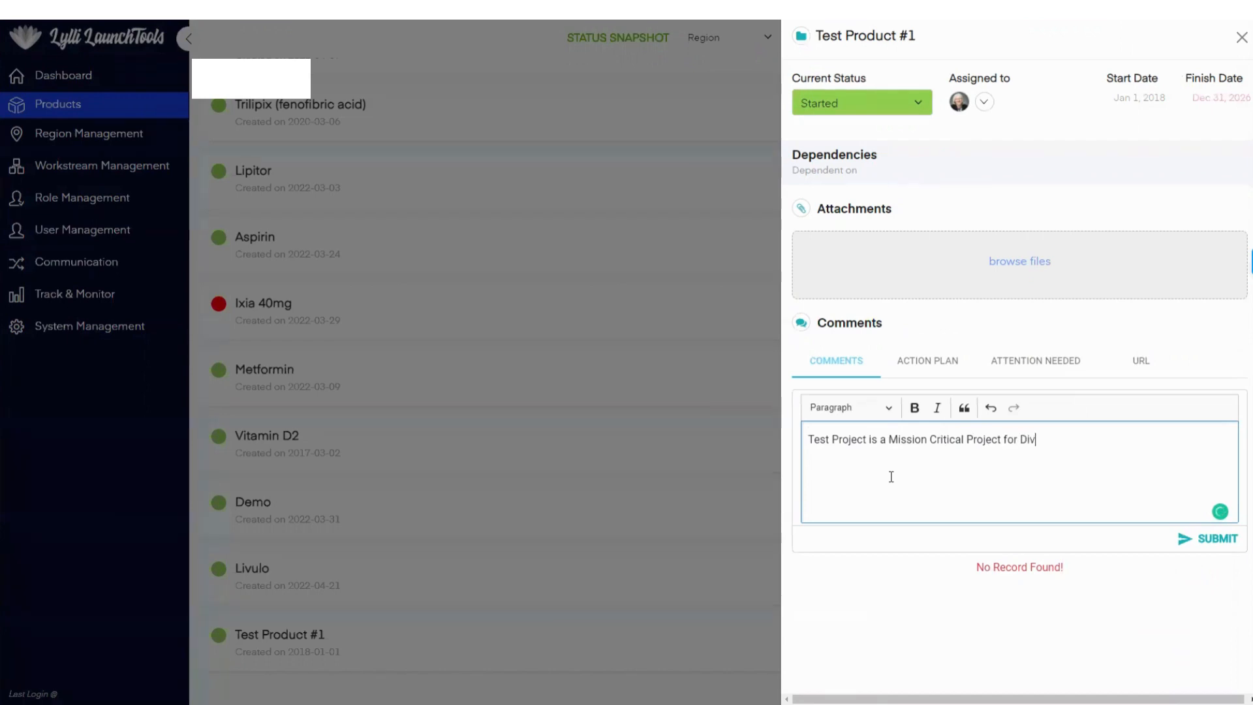
text(ision 6)
click(1185, 546)
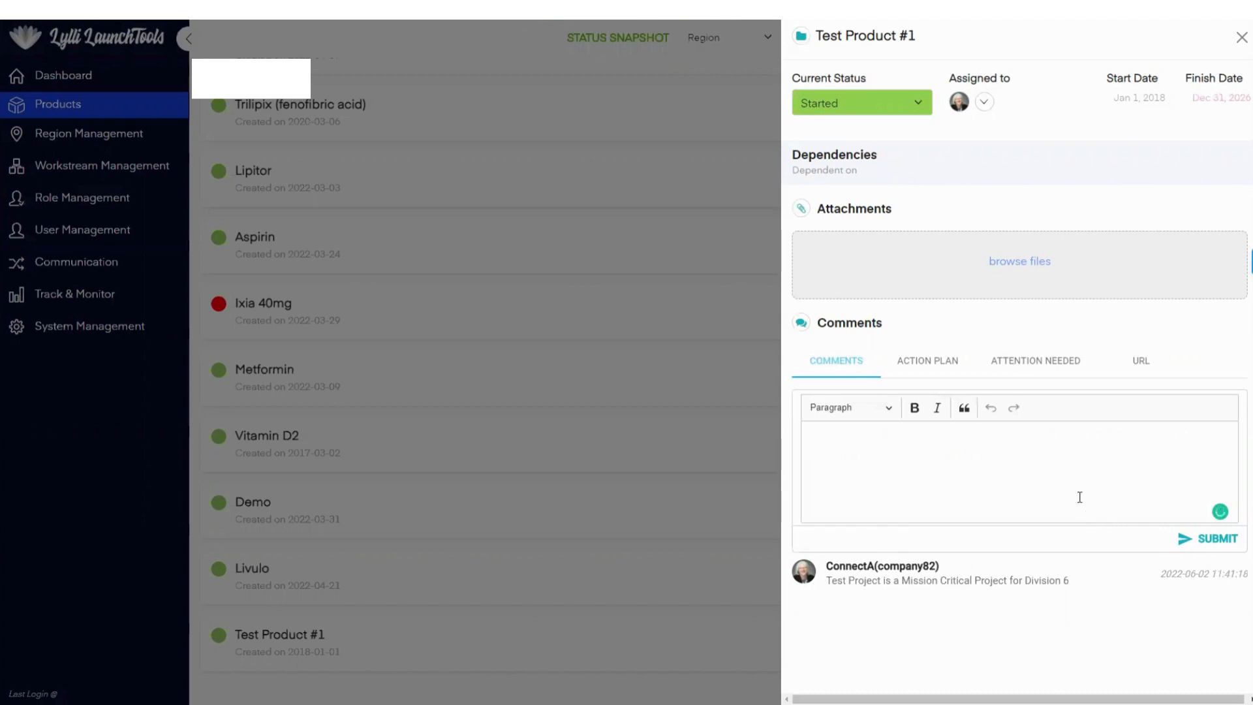
Step: Check the Action Plan and Attention Needed sections of Test Product #1 and return to its comments
click(928, 369)
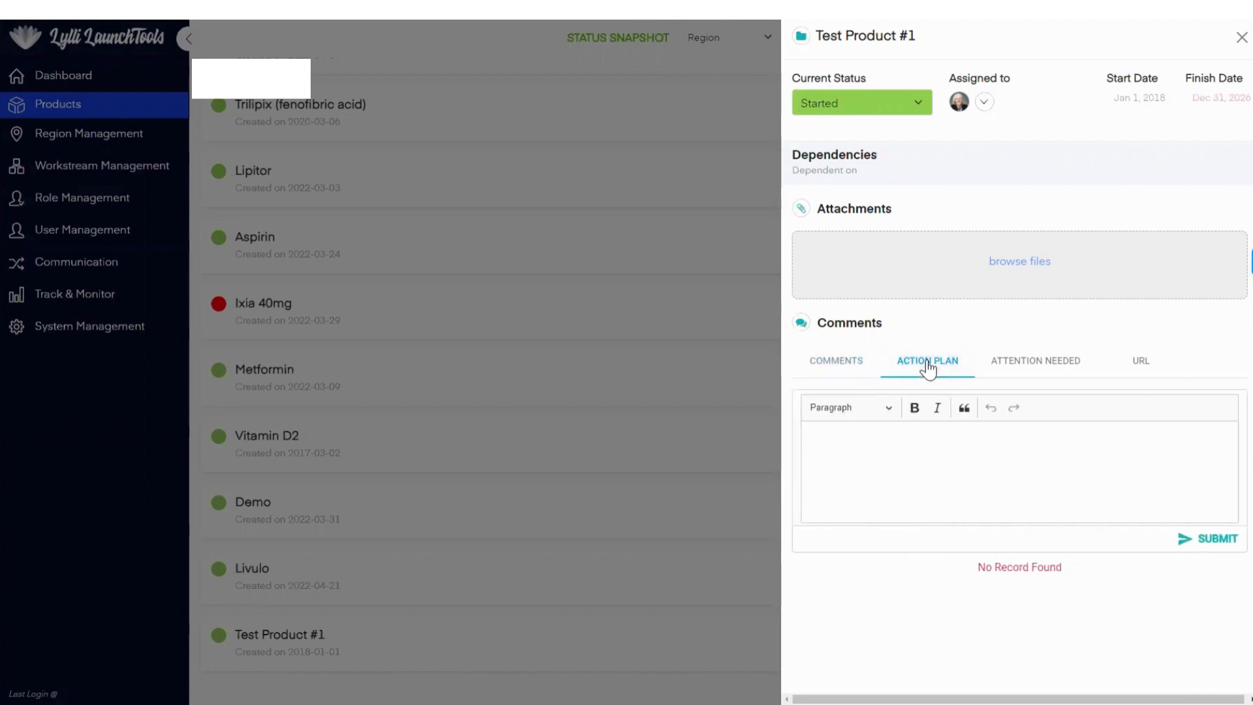
click(1044, 369)
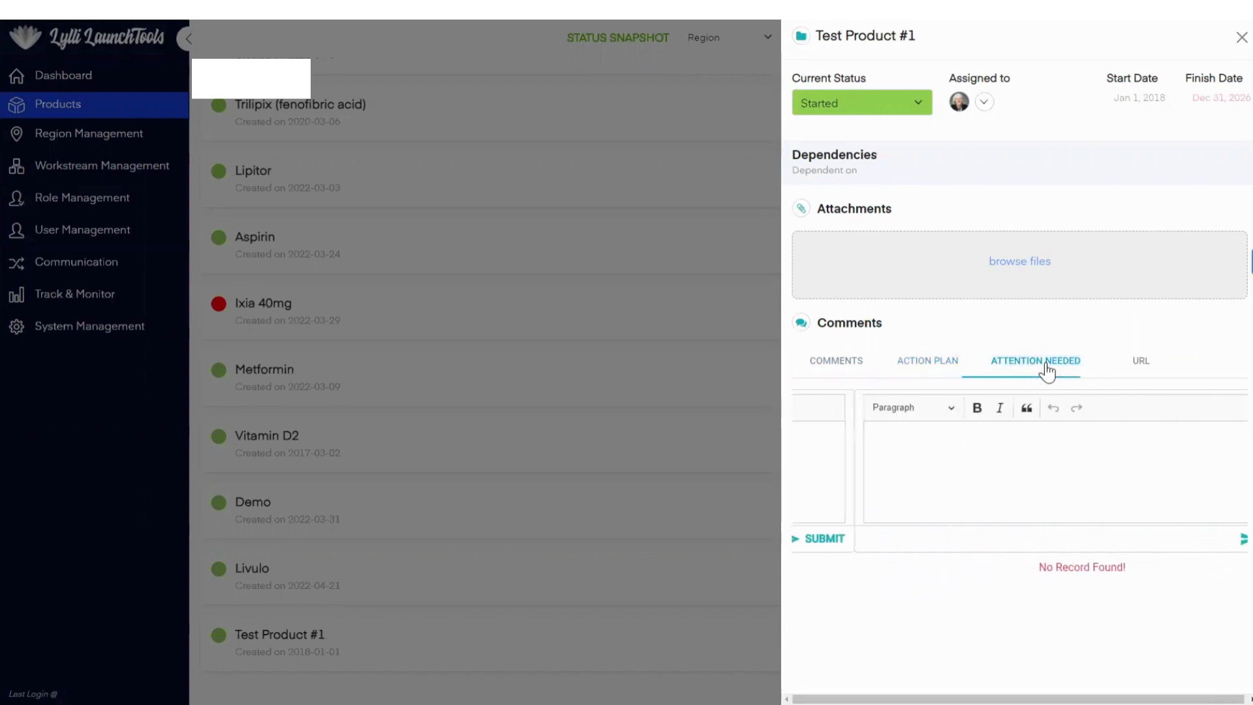
click(929, 367)
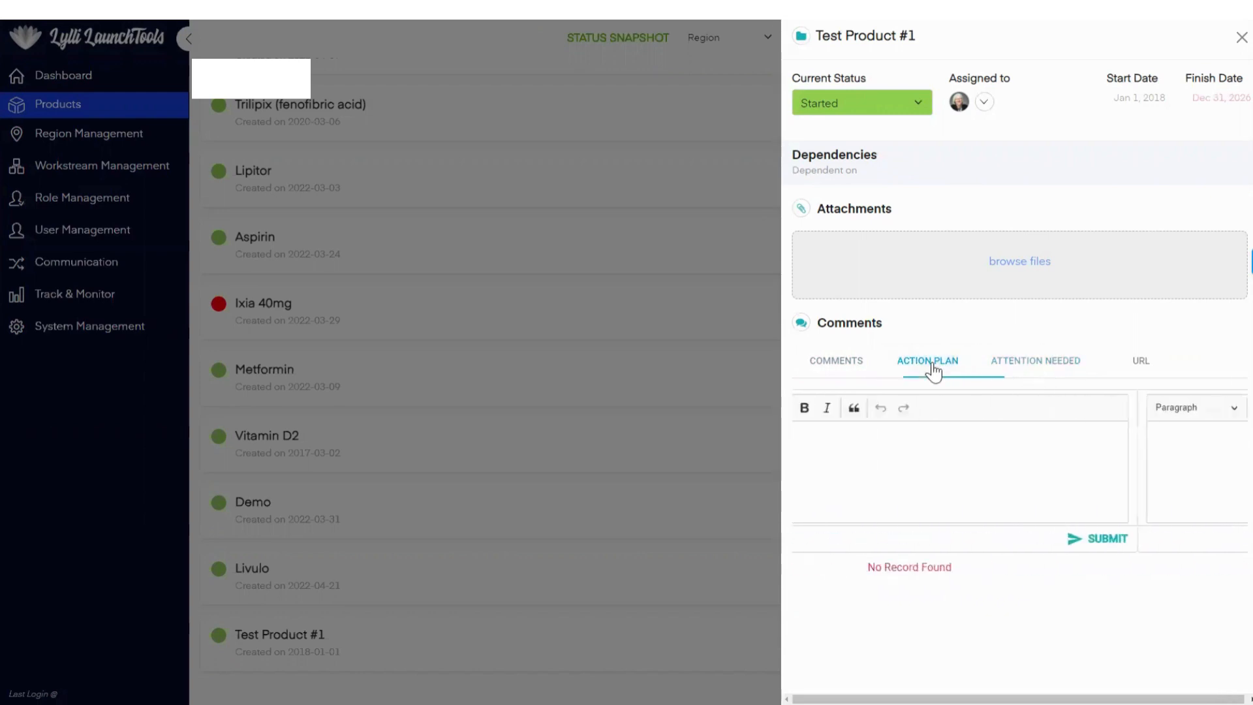
click(863, 365)
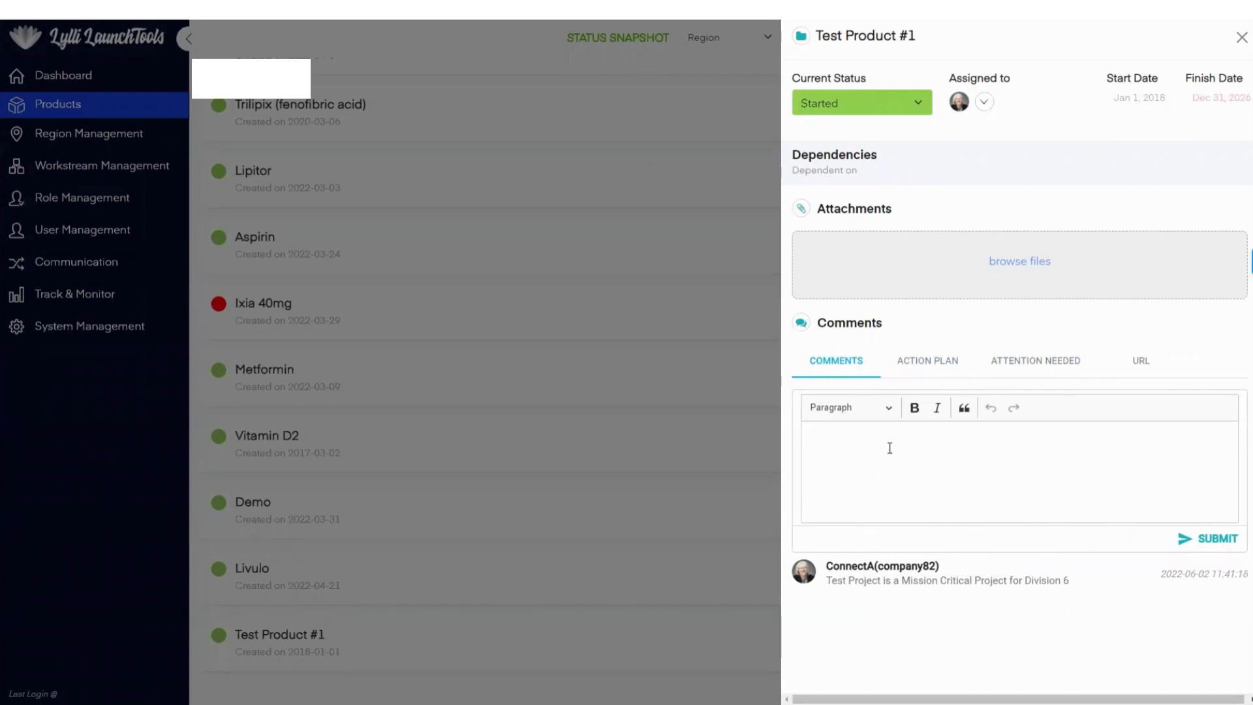
Step: Assign two additional team members, the third and fourth people listed, to Test Product #1
click(983, 103)
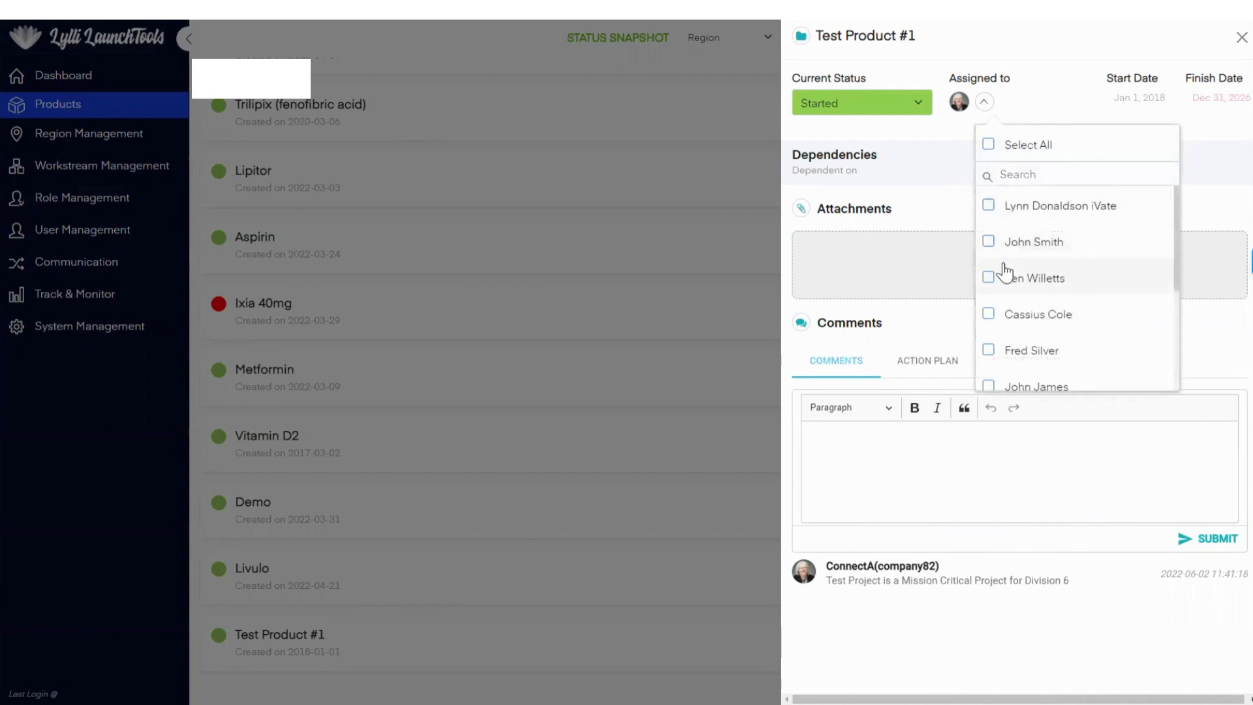
click(989, 280)
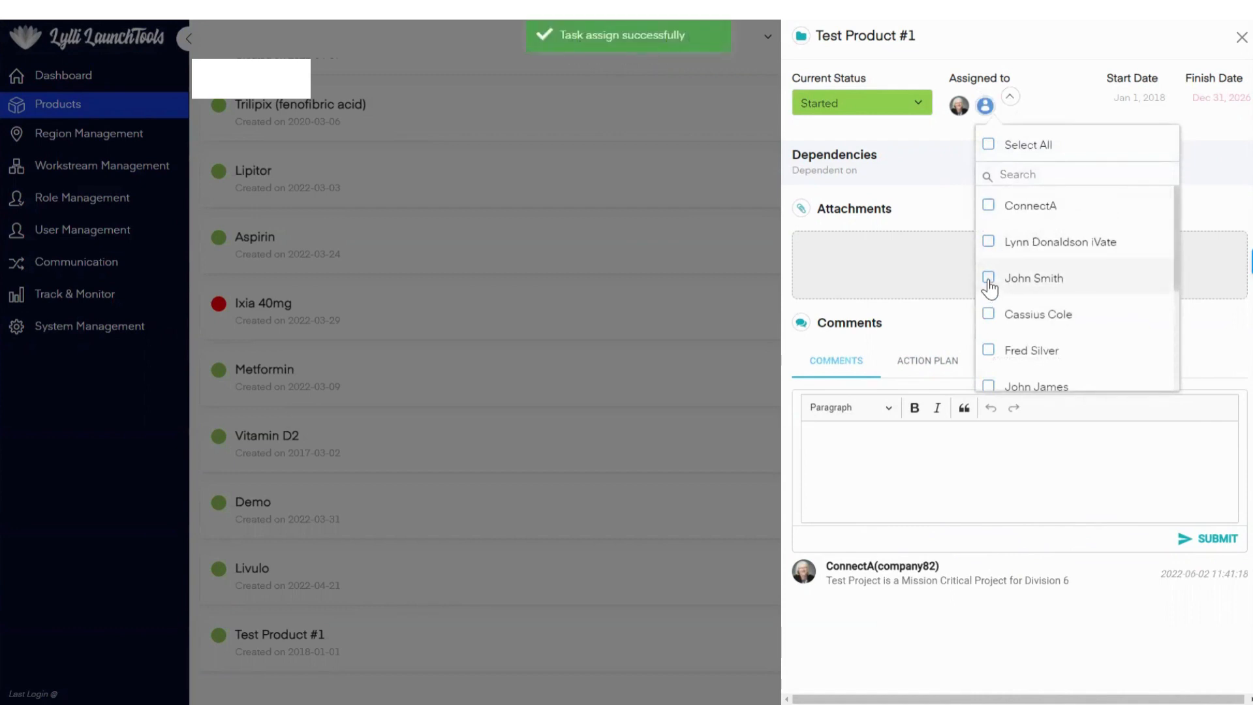
click(989, 315)
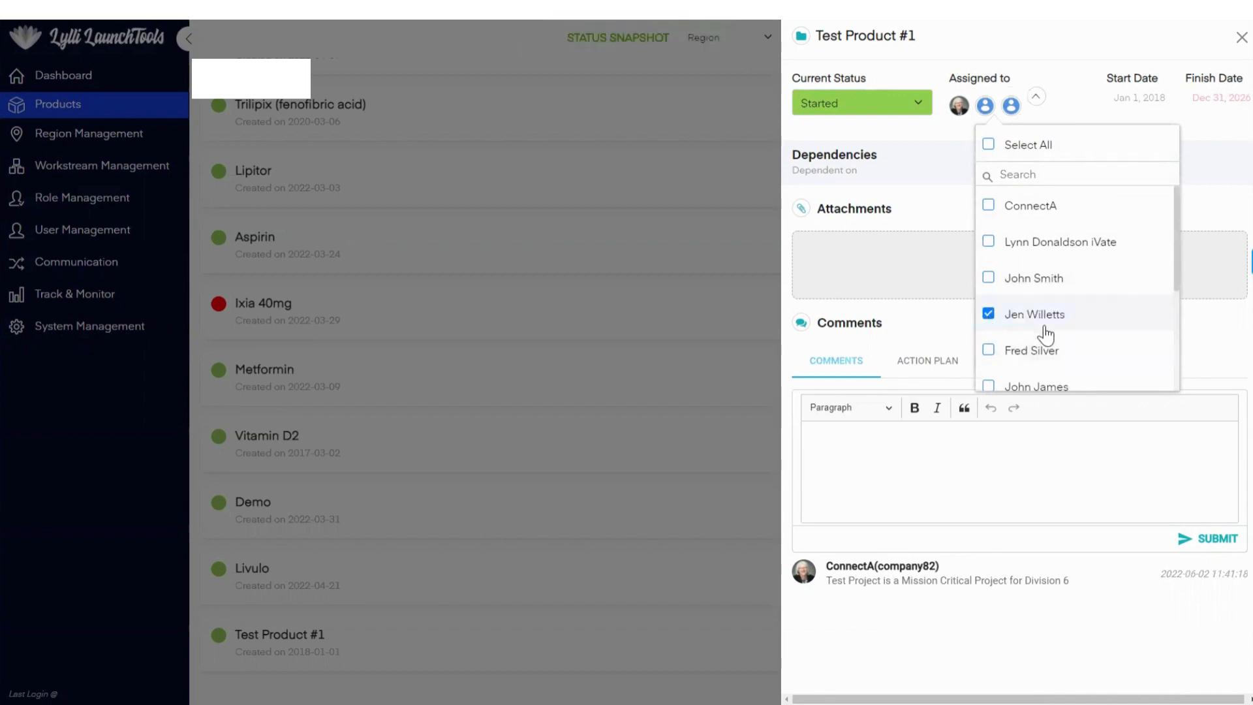
Step: Assign one more team member from further down the list to Test Product #1 and close the product's details
scroll(1044, 329, down, 2)
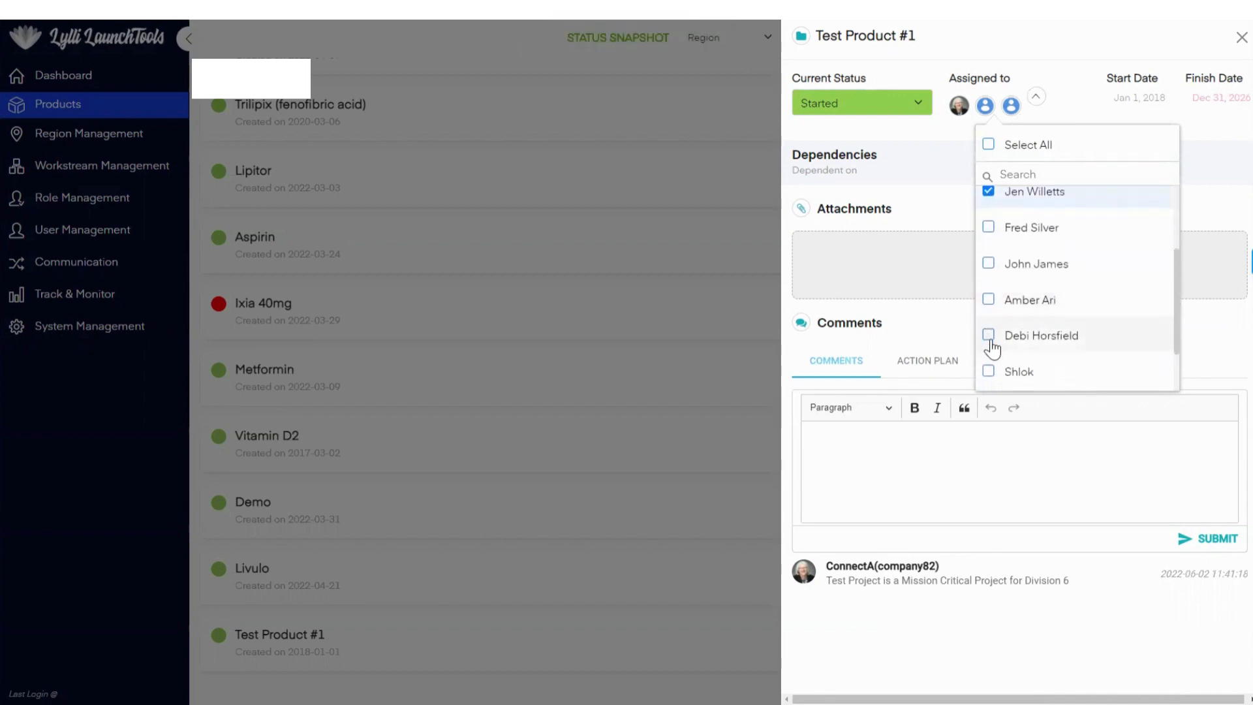
click(989, 336)
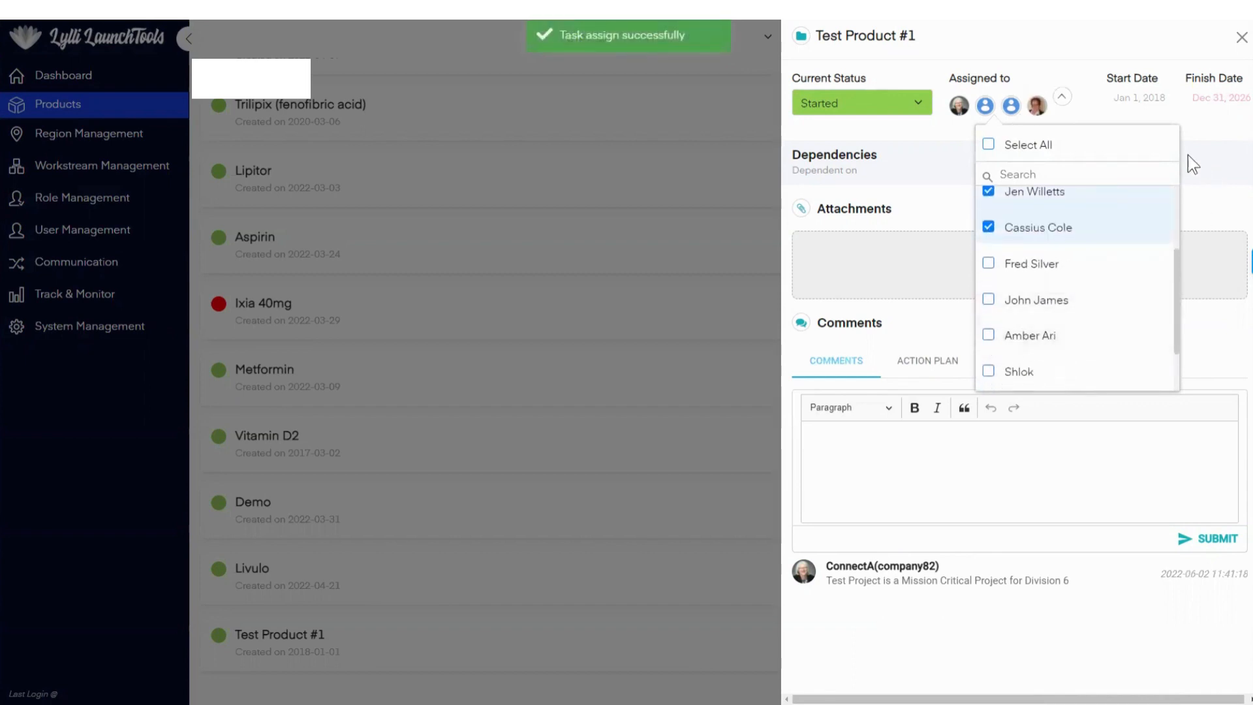
click(942, 128)
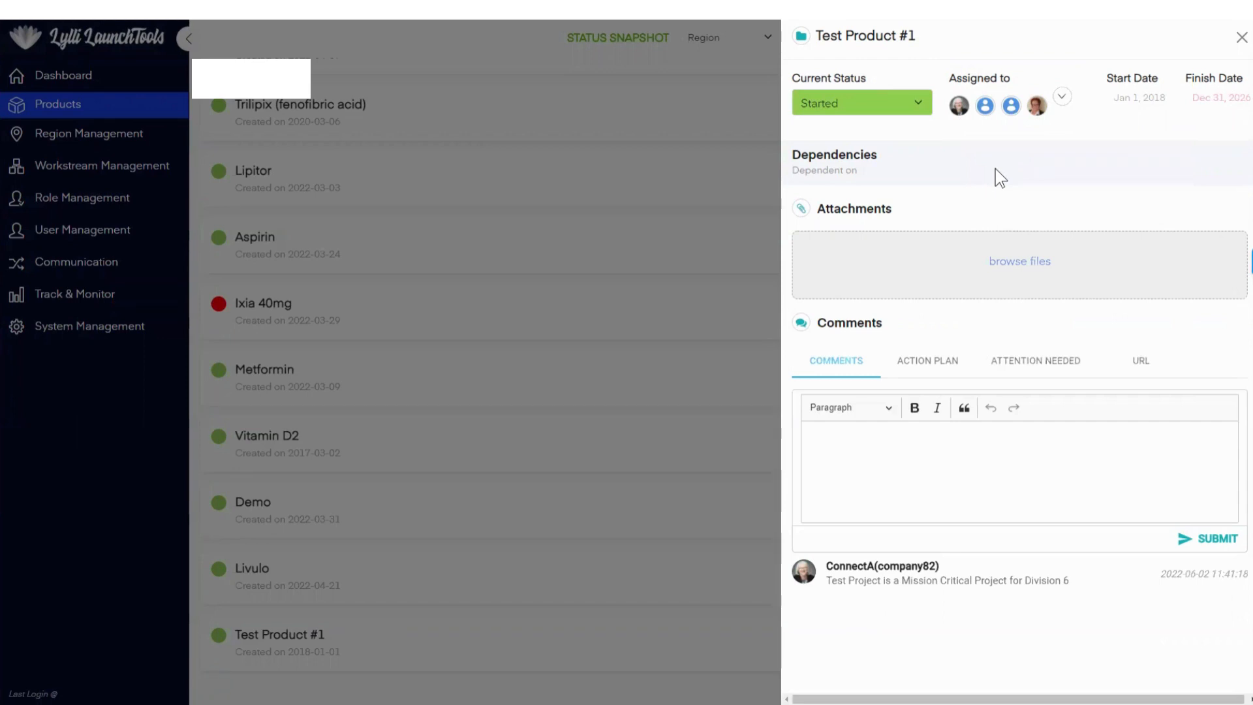
click(713, 63)
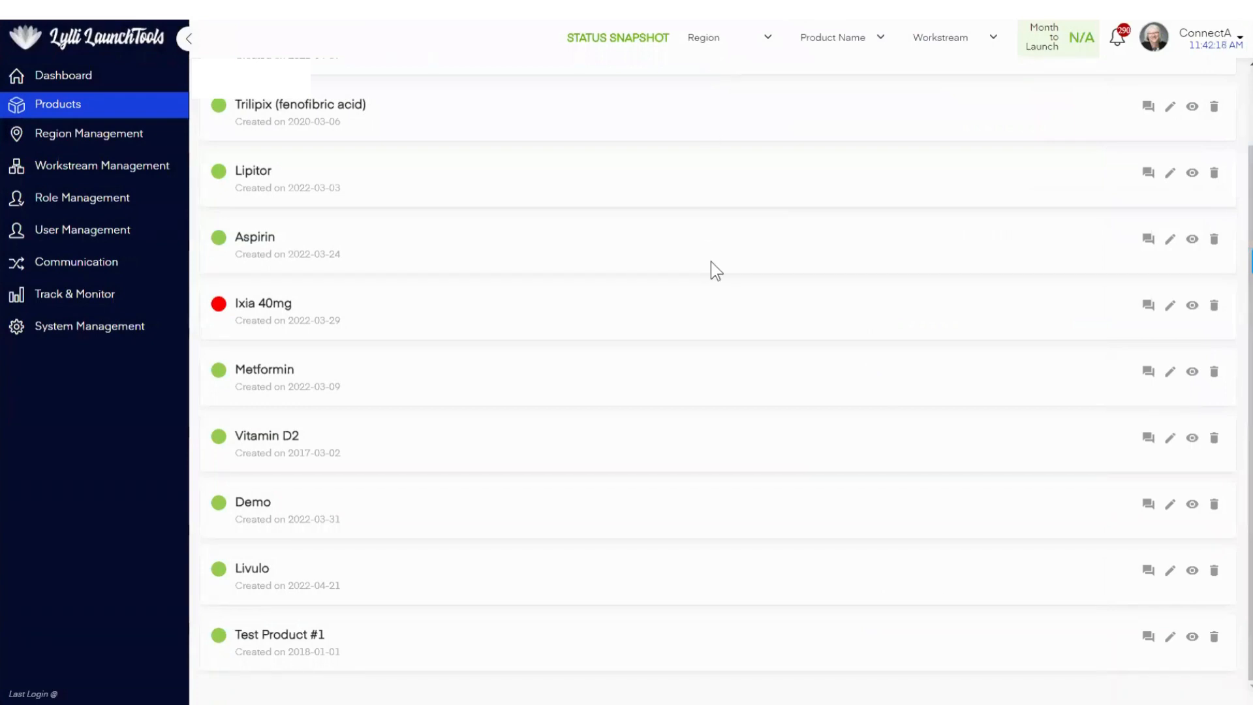
Step: Start a new objective titled "O2 Objective #2" under G2 - Goal #2 in the goal plan of Test Product #1
click(295, 639)
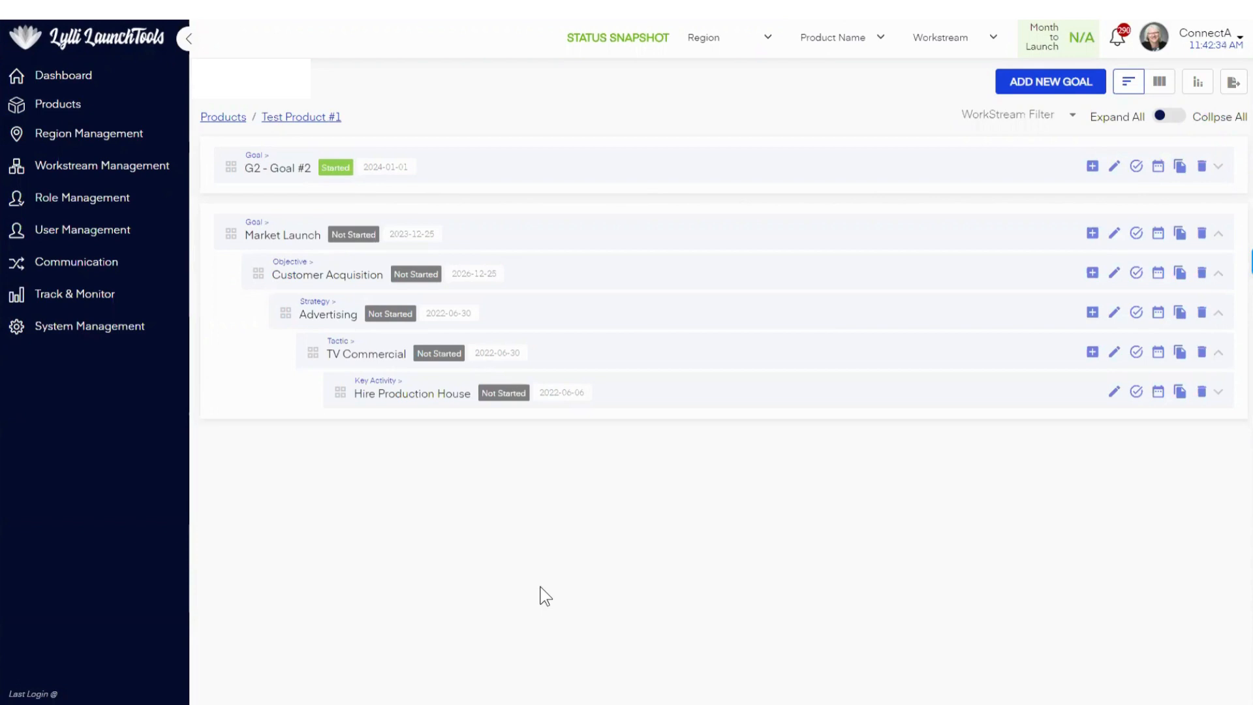
click(1091, 166)
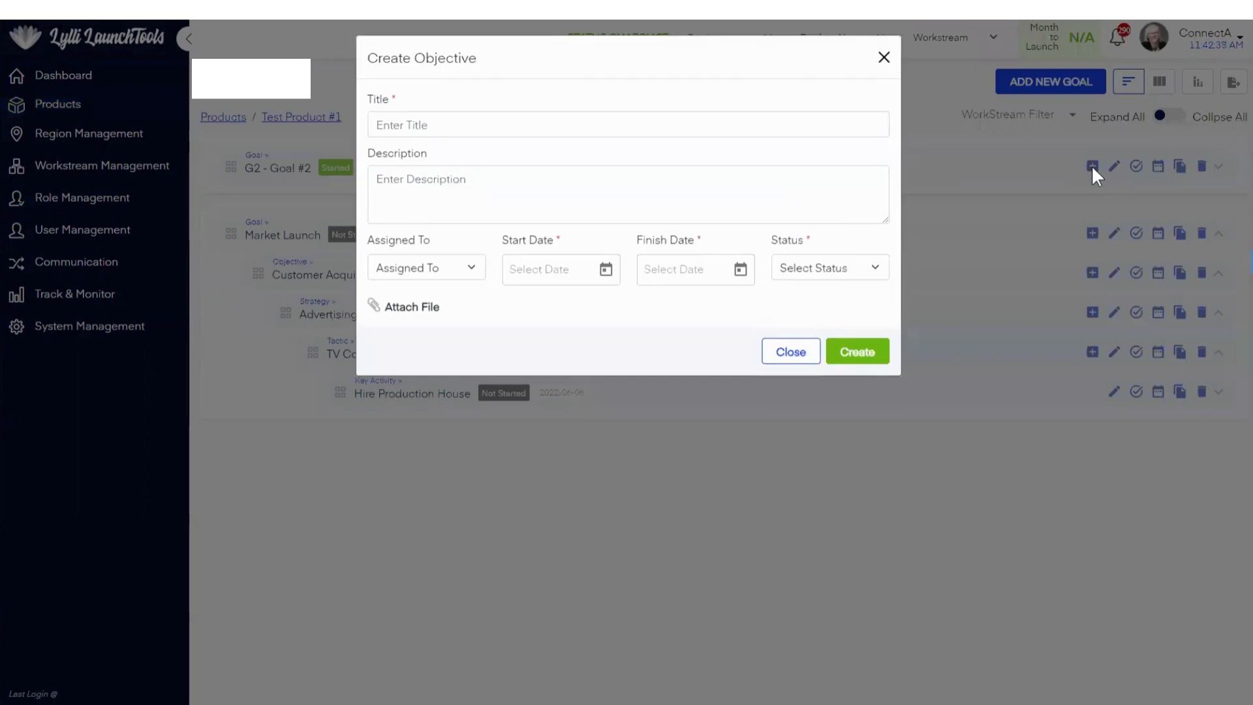
click(488, 126)
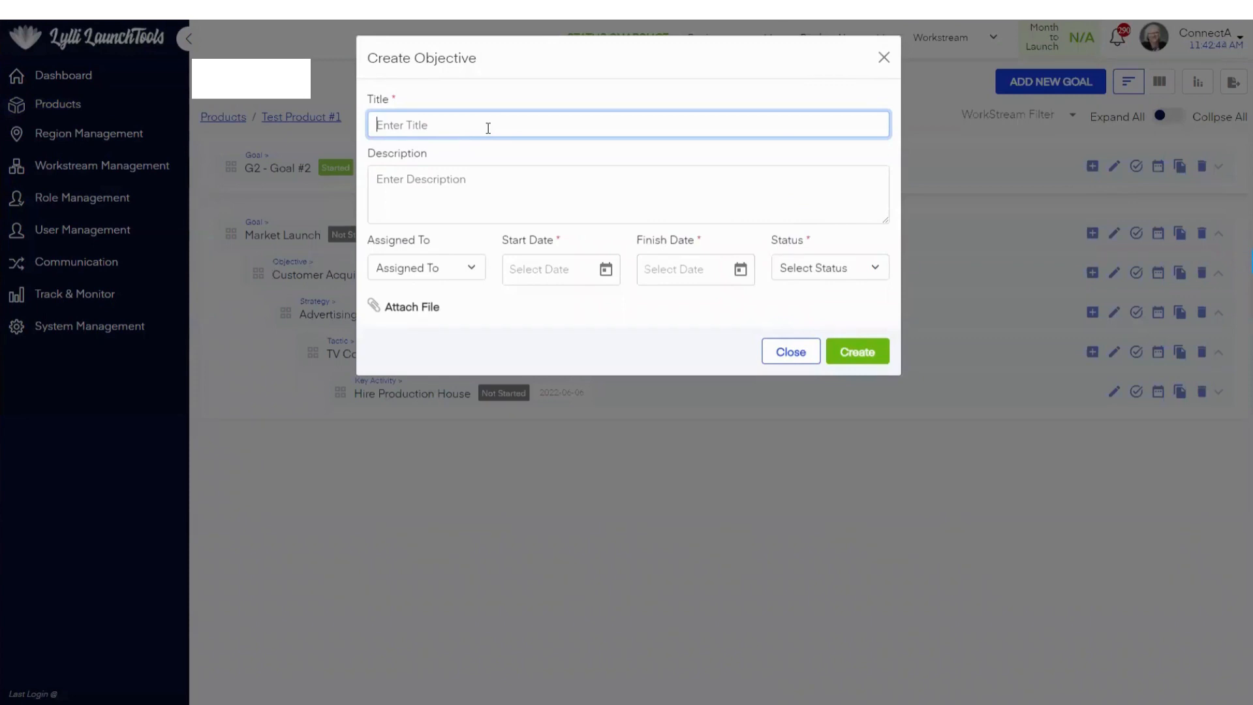
text(O2)
text(-)
text( Objective)
text( #2)
Step: Enter the description "Objective #2" and assign the objective to the seventh person listed
click(447, 206)
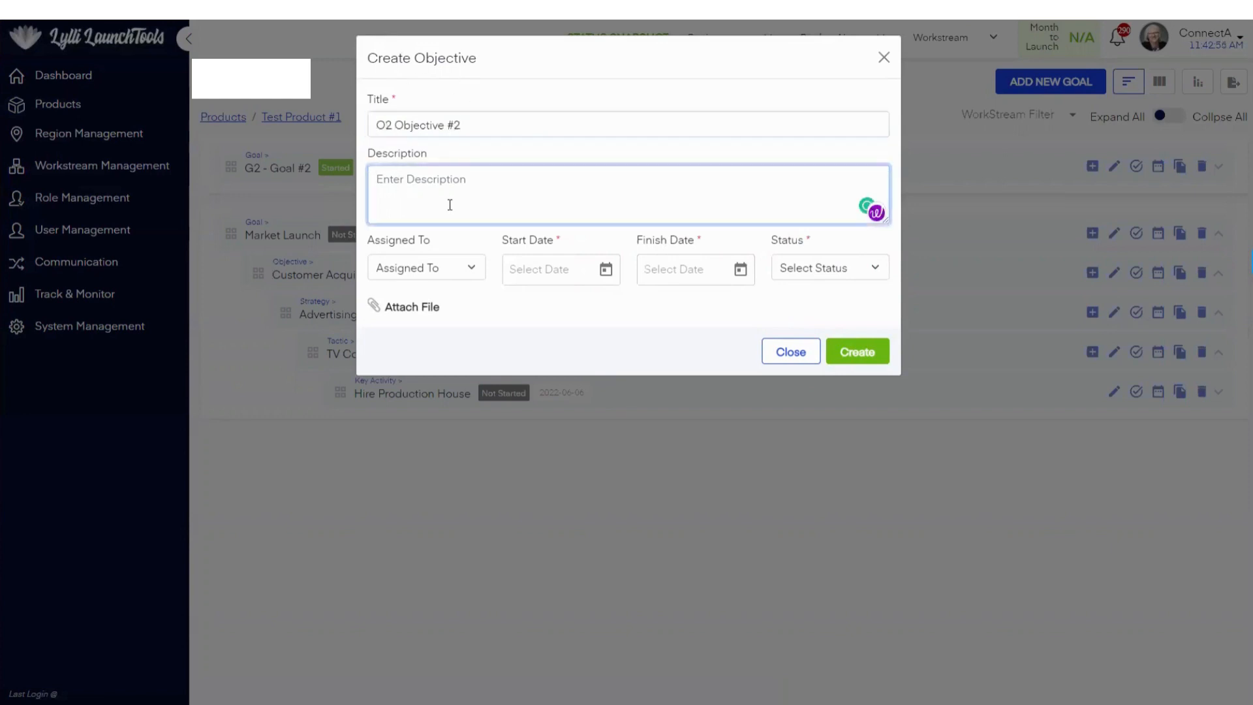
text(Obje)
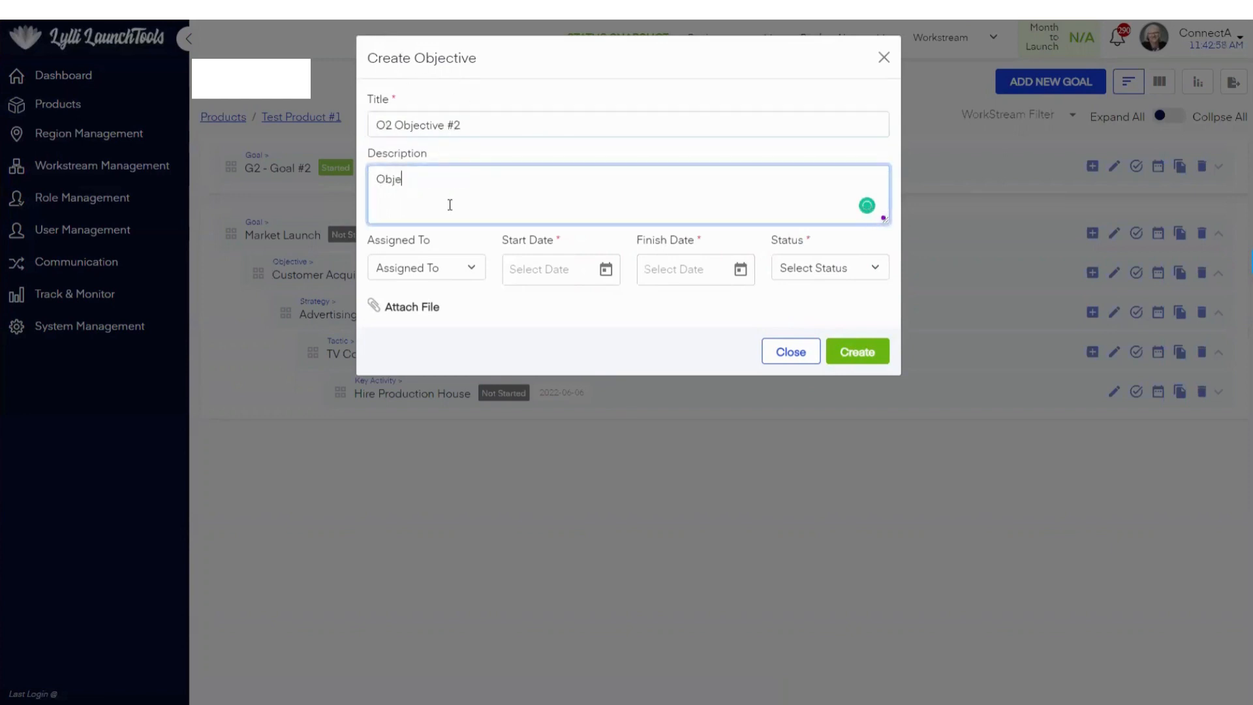
text(ctive #2)
click(448, 271)
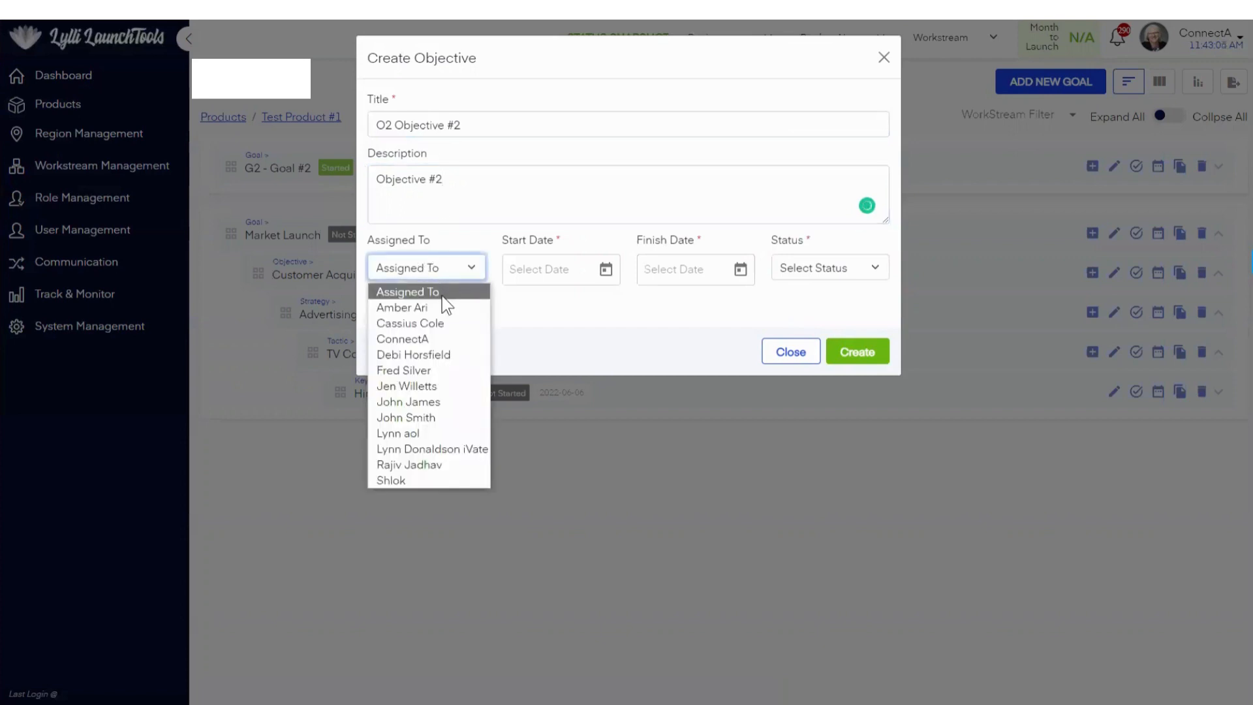
click(431, 403)
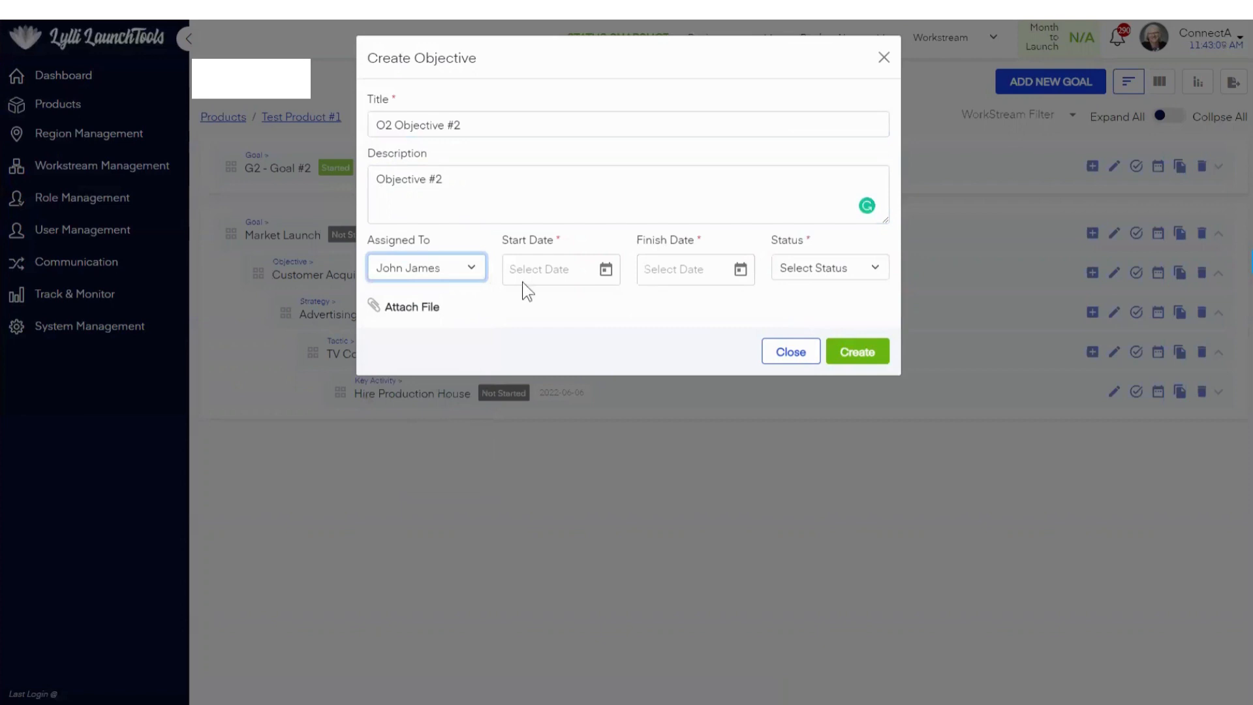
Step: Set the objective's start date to 6/2/2022 and open the finish date calendar
click(605, 271)
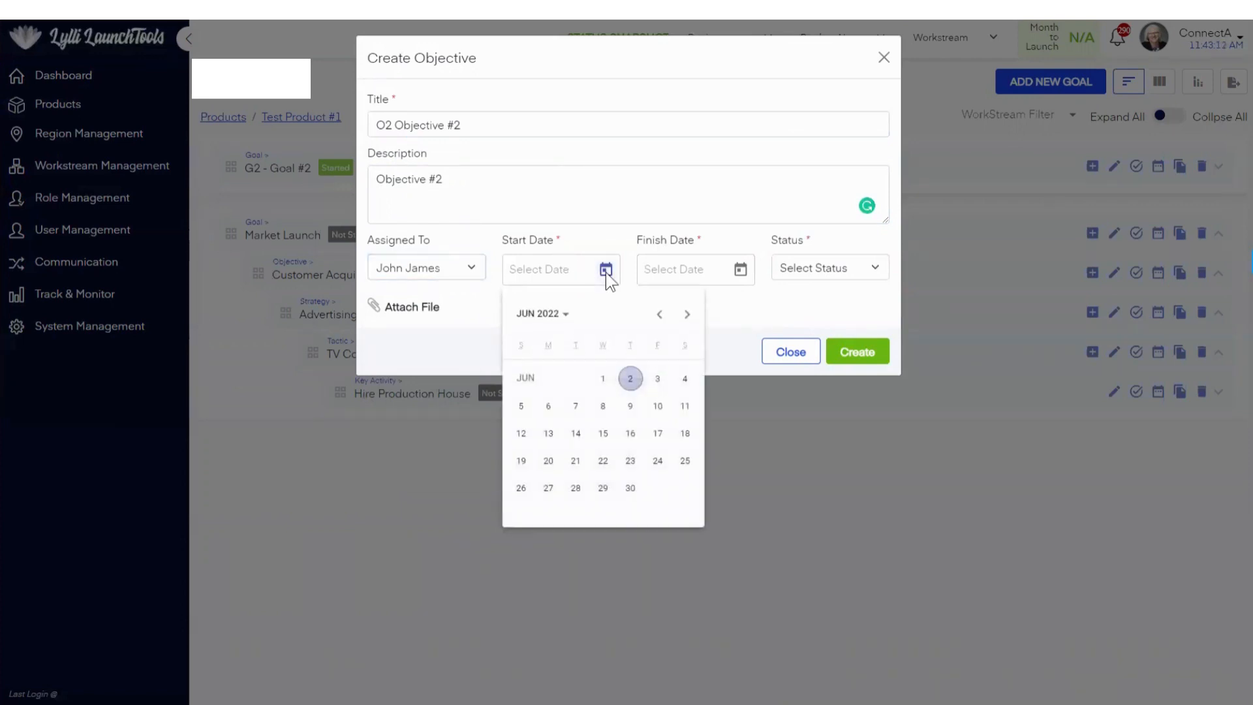
click(631, 379)
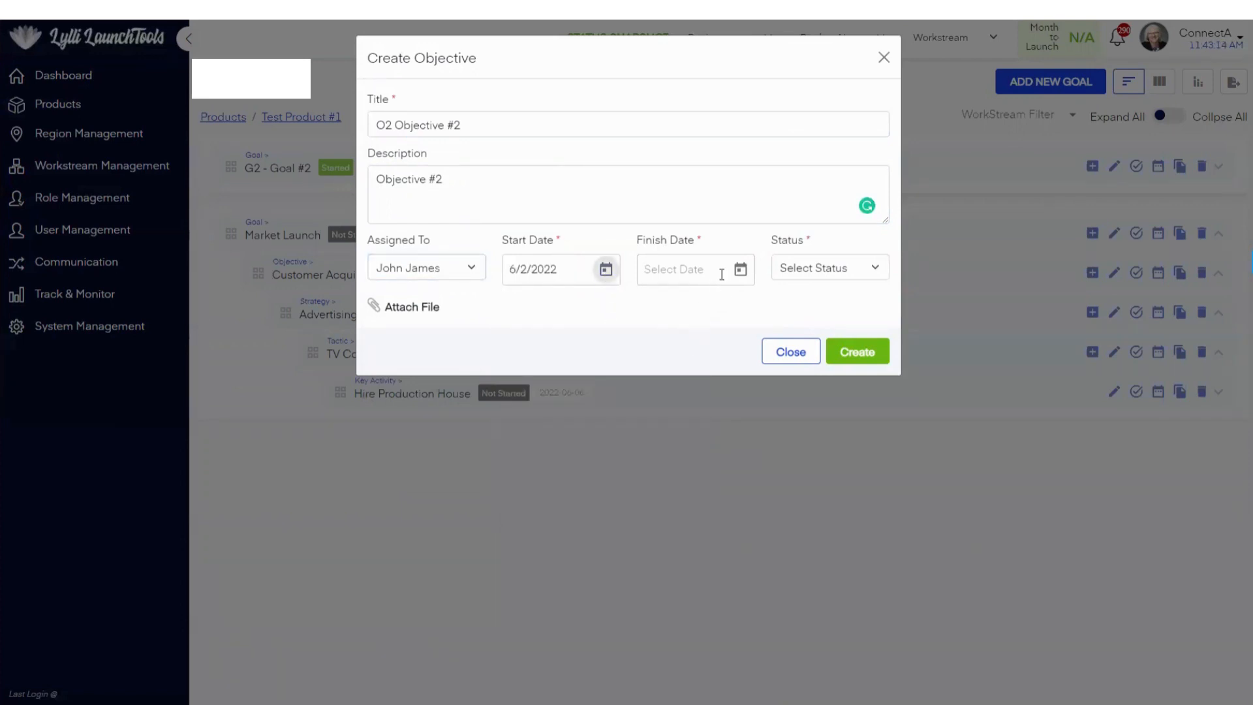
click(739, 271)
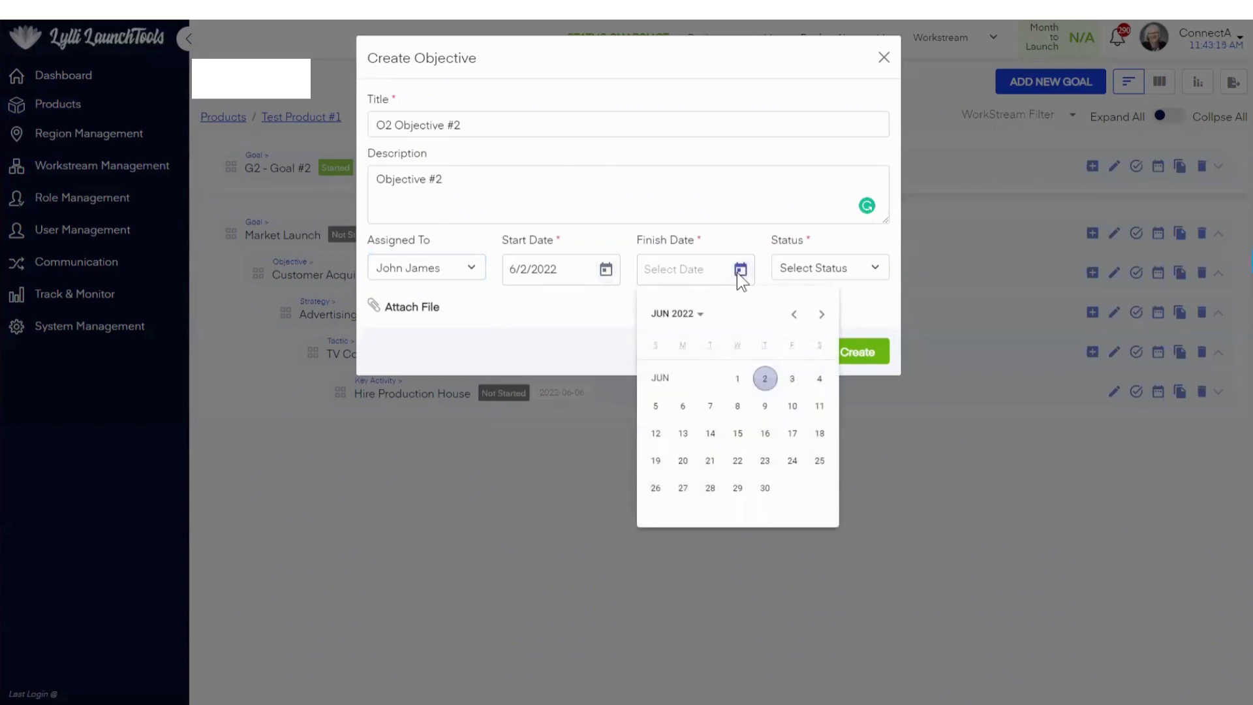
click(574, 272)
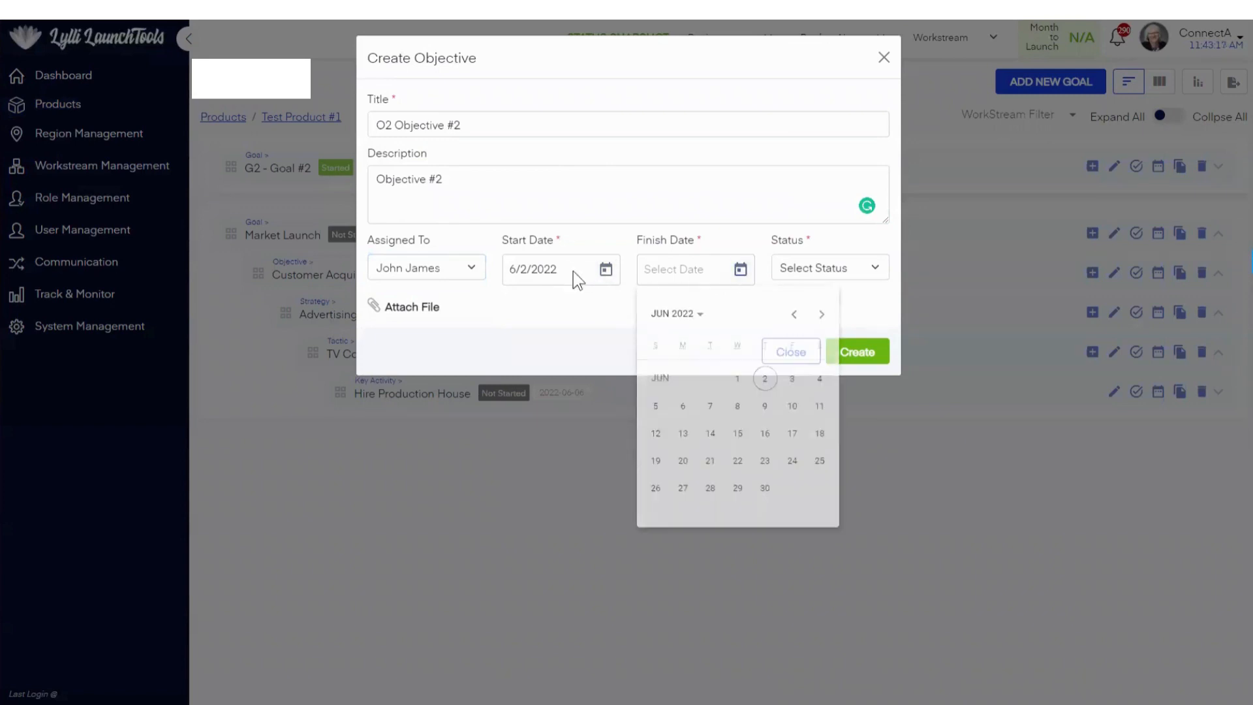
Step: Set the start date of O2 Objective #2 to 5/1/2022
click(607, 271)
click(661, 315)
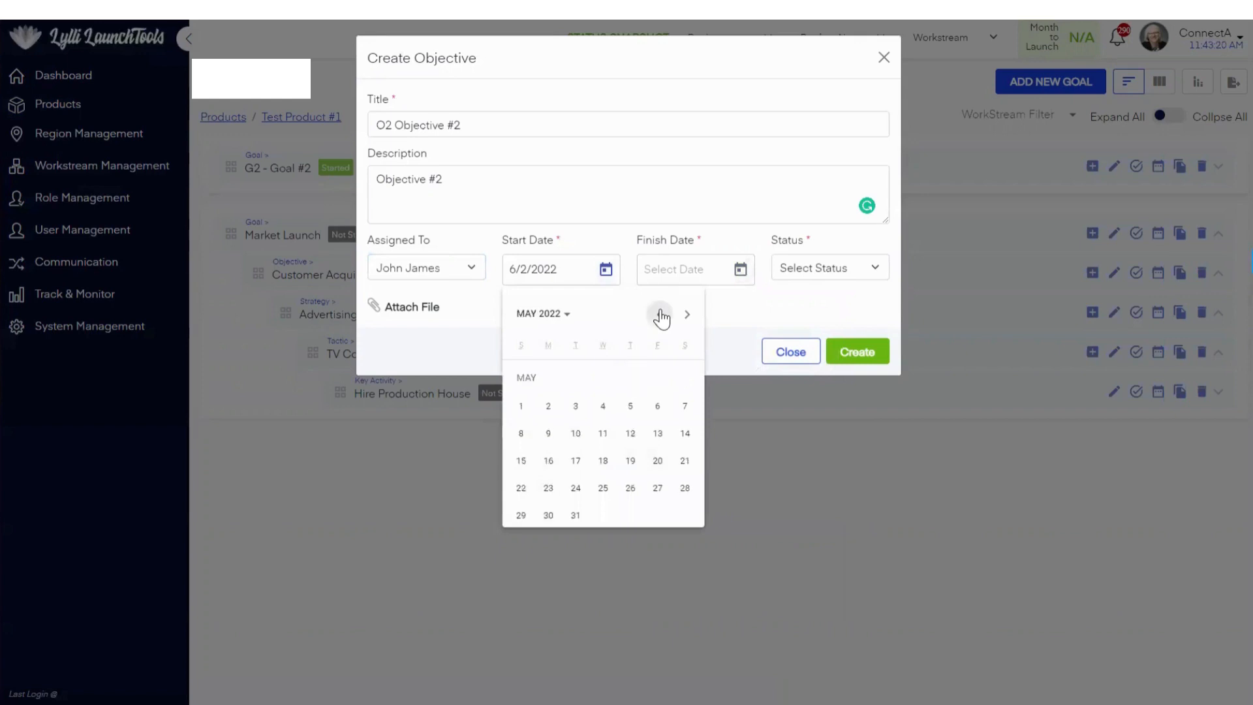
click(520, 405)
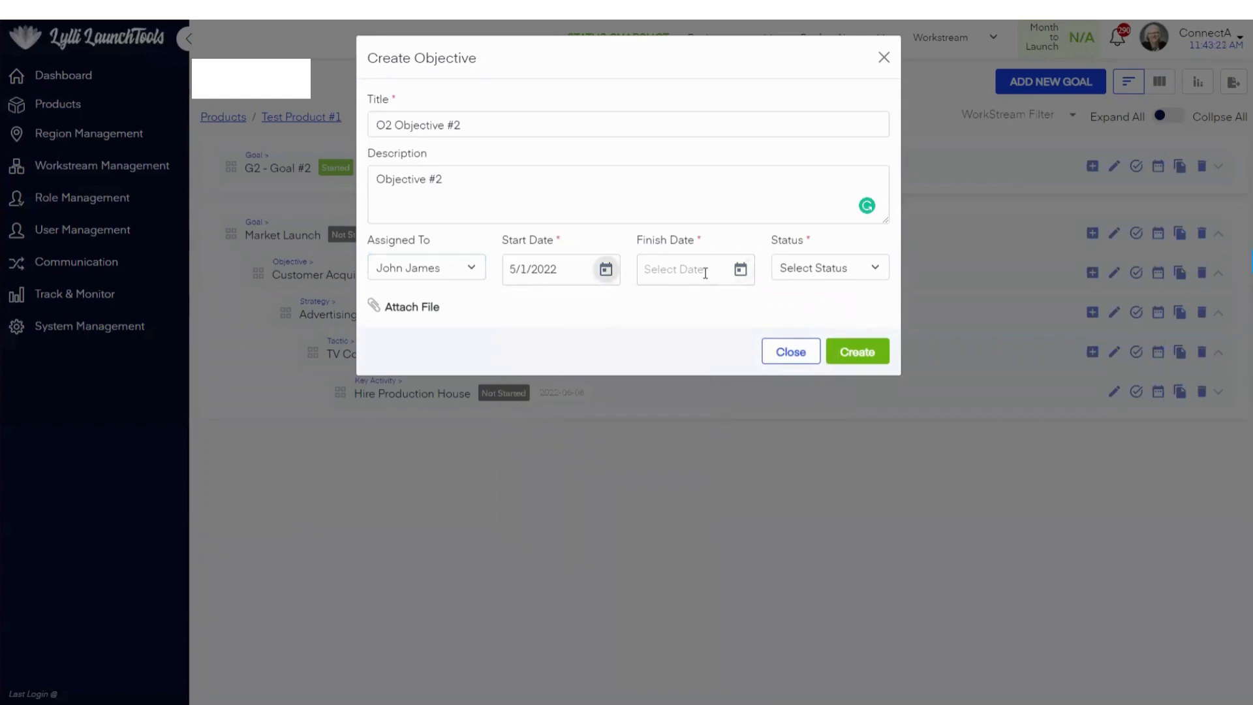
Step: Set the finish date of O2 Objective #2 to 12/4/2023
click(740, 269)
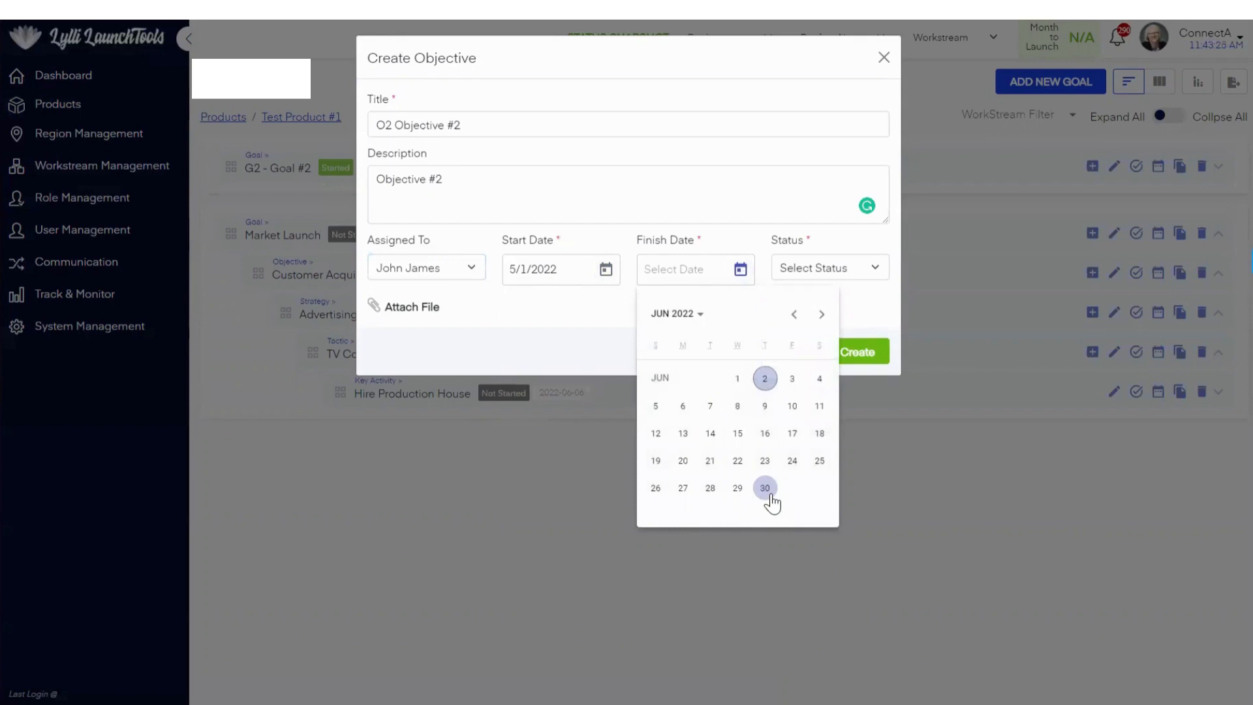
click(702, 318)
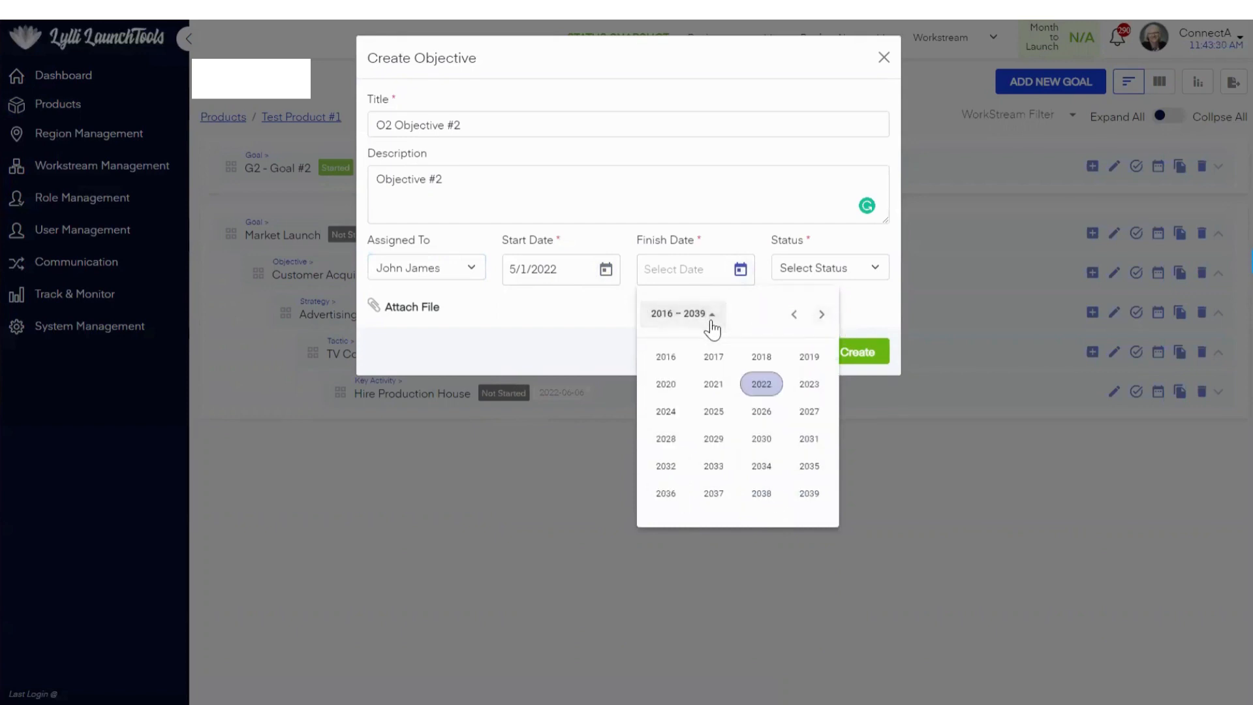
click(809, 384)
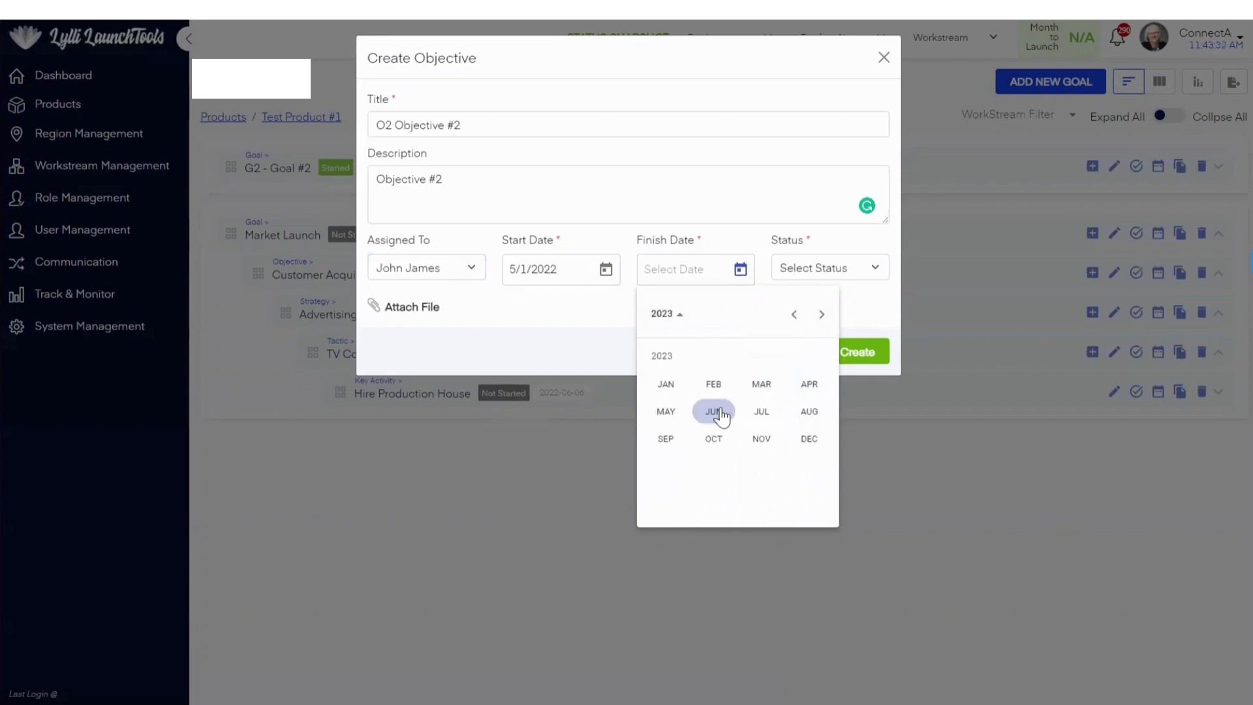
click(807, 440)
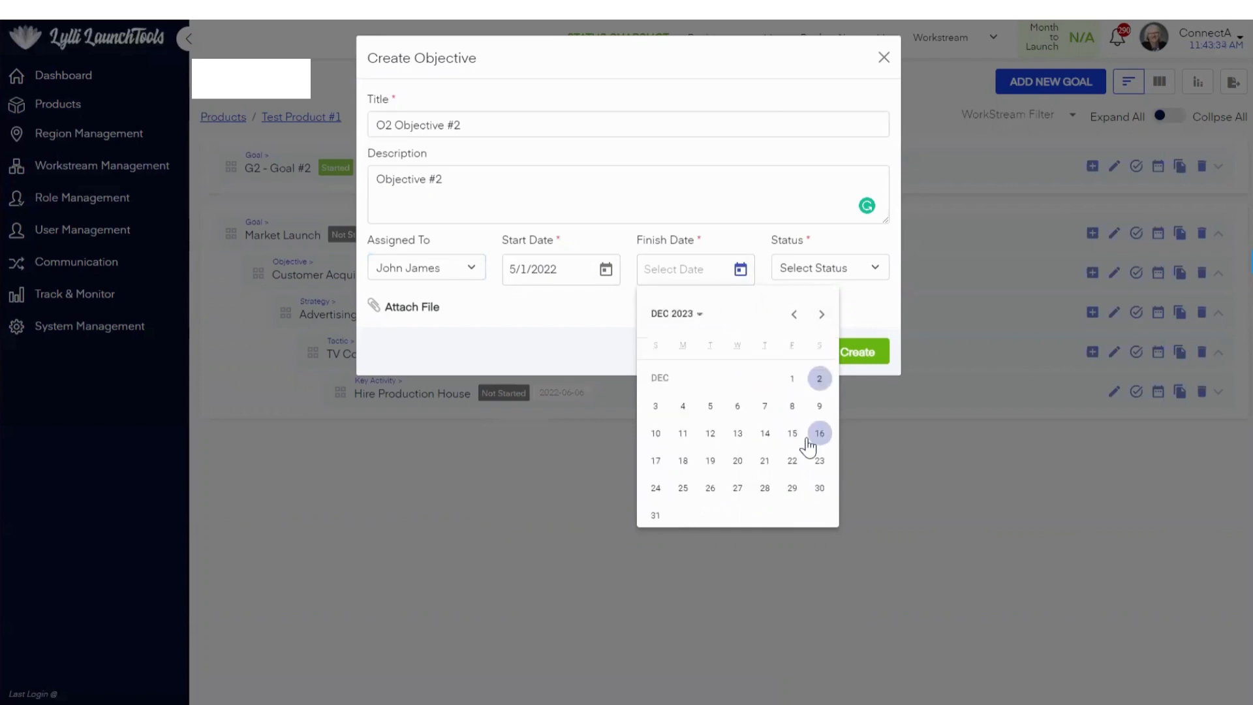
click(682, 408)
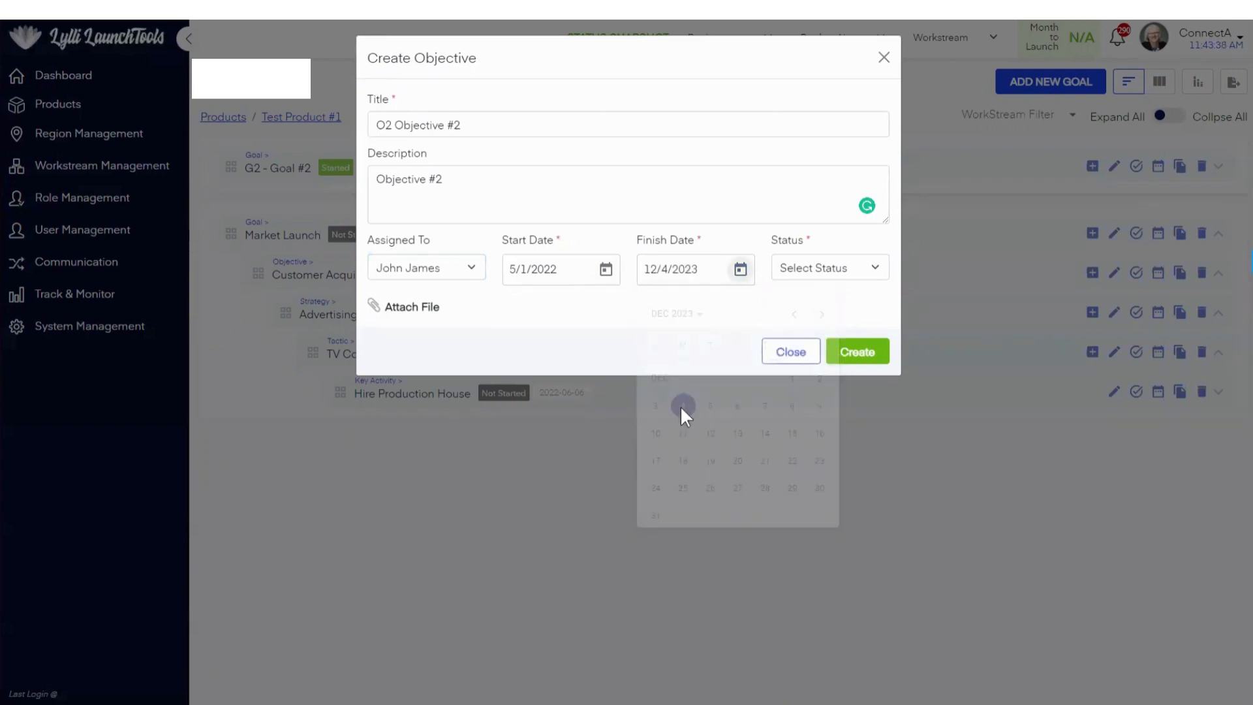
Step: Create the objective with the status Started and the file grantt1654184242606.png attached
click(797, 271)
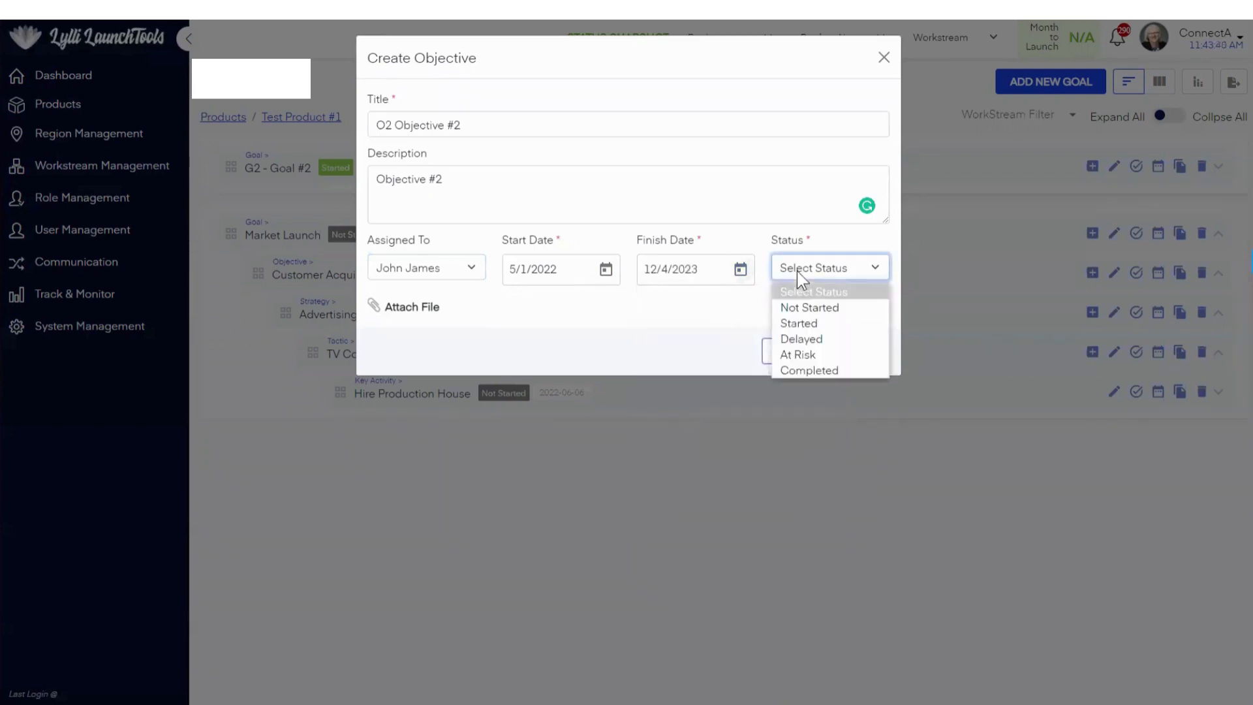
click(807, 323)
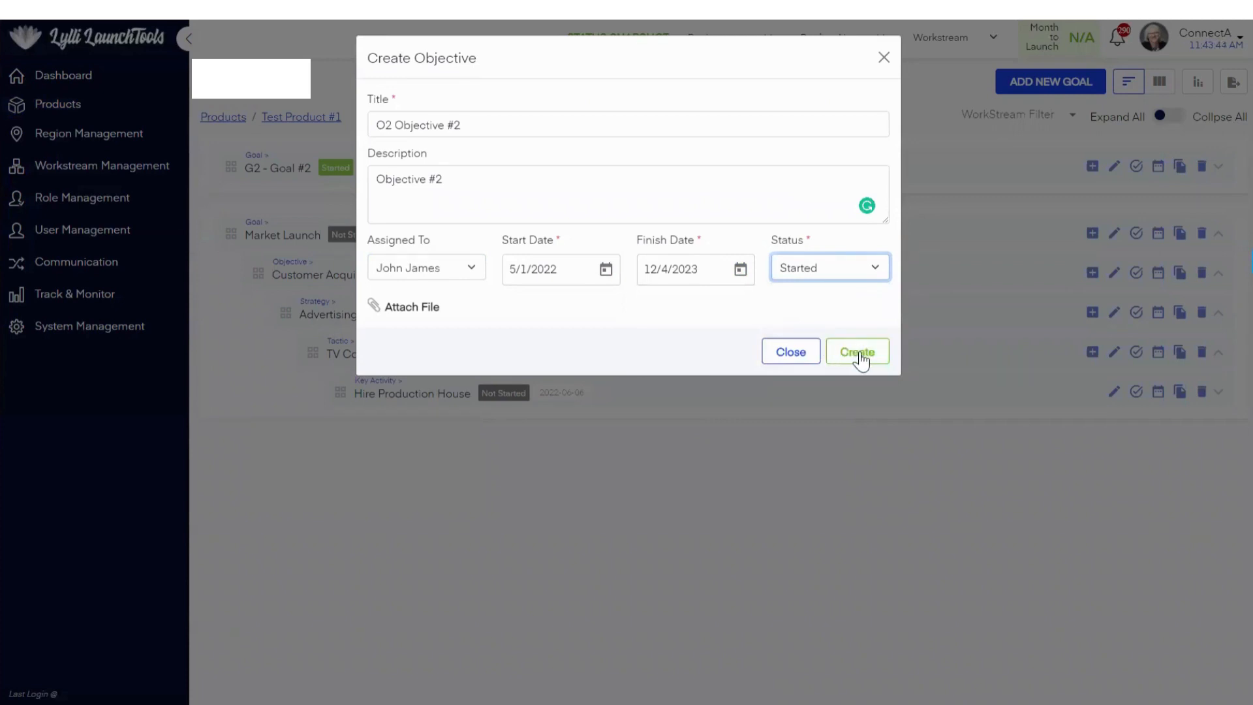
click(412, 308)
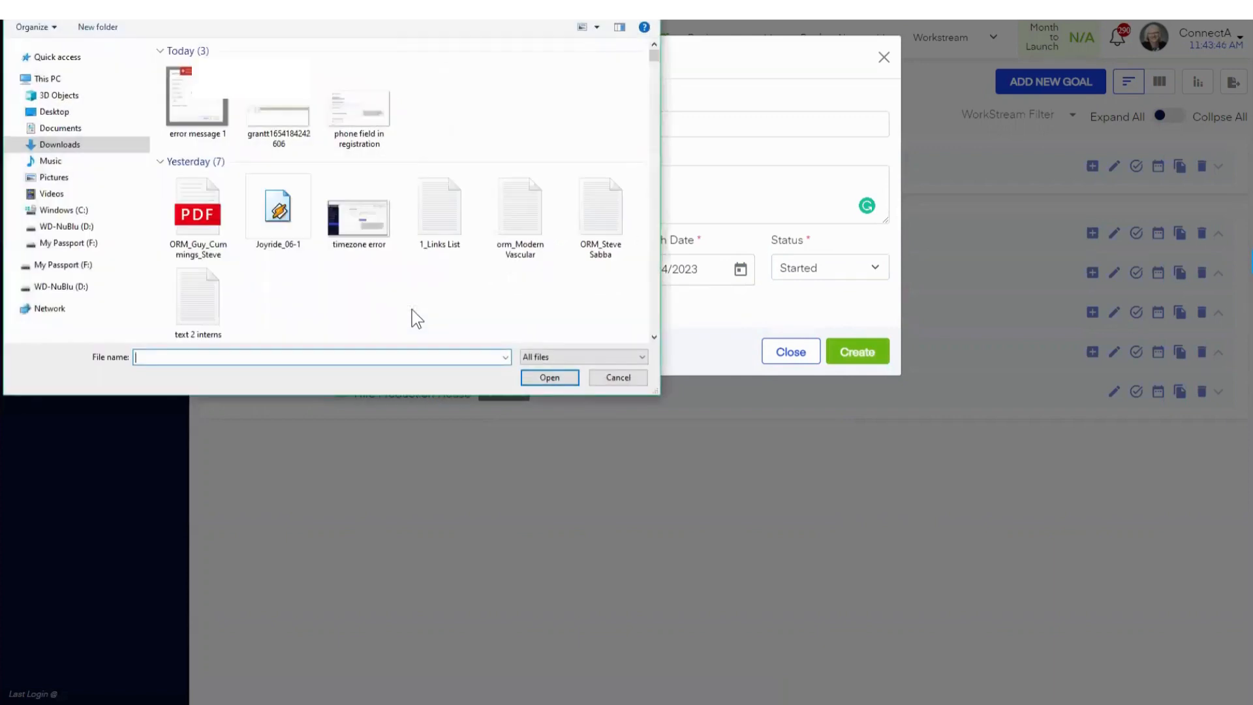
click(270, 124)
click(549, 378)
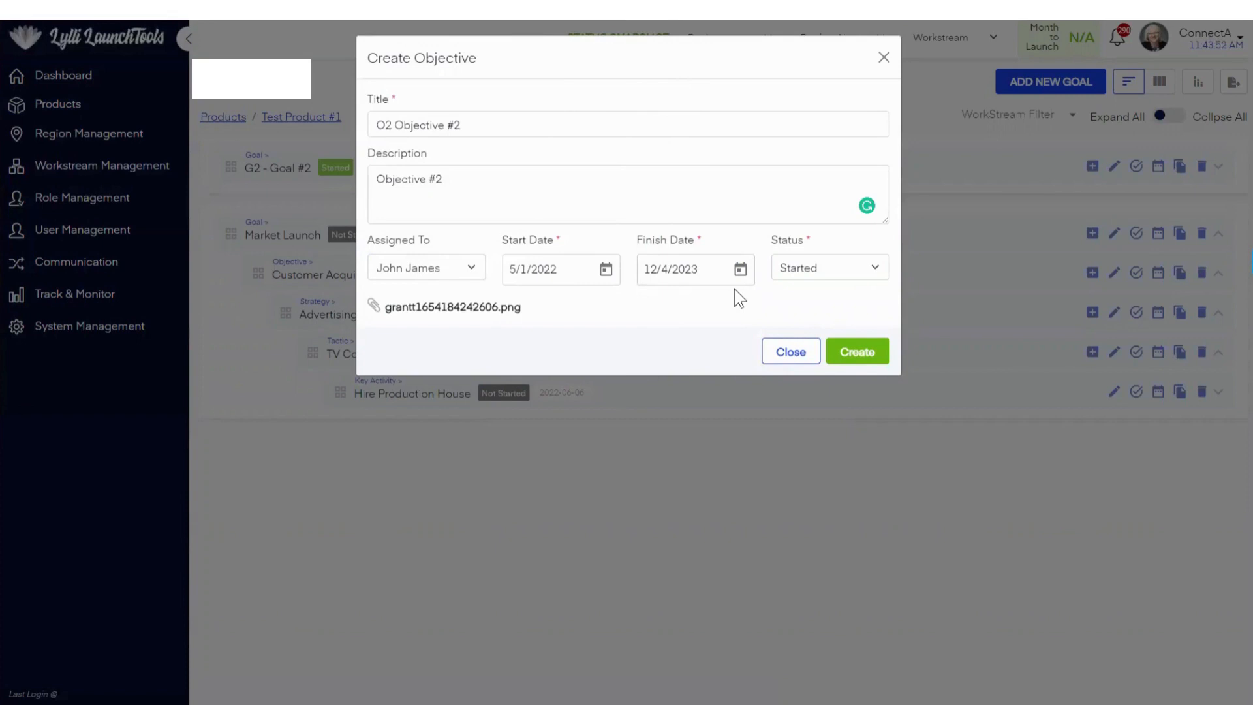
click(869, 358)
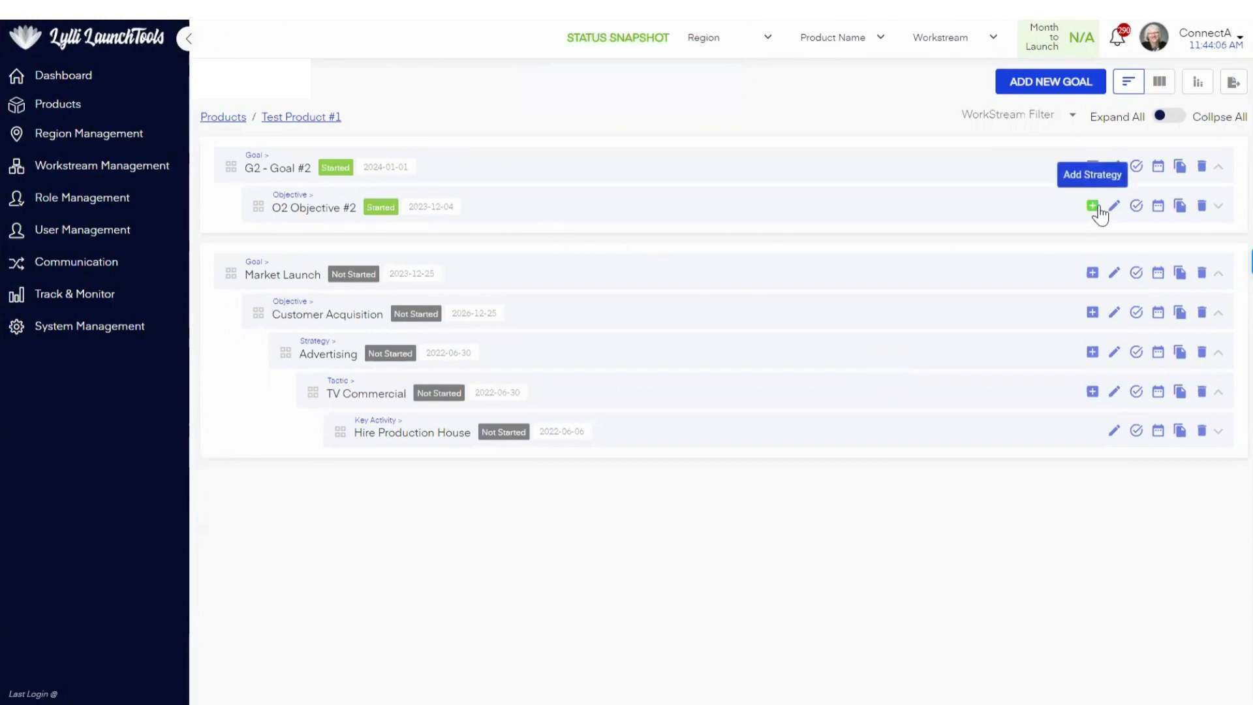
Step: Start another objective under G2 - Goal #2 with the title "O3 - Objective #3"
click(1092, 167)
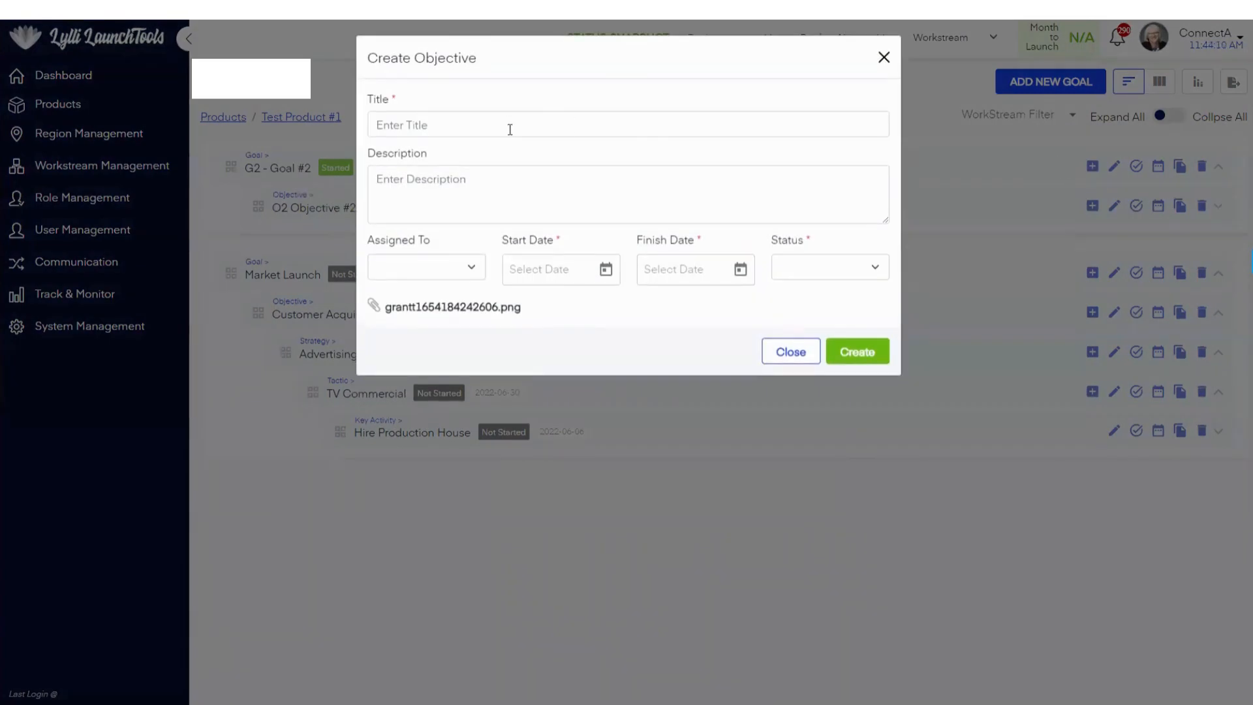
click(447, 124)
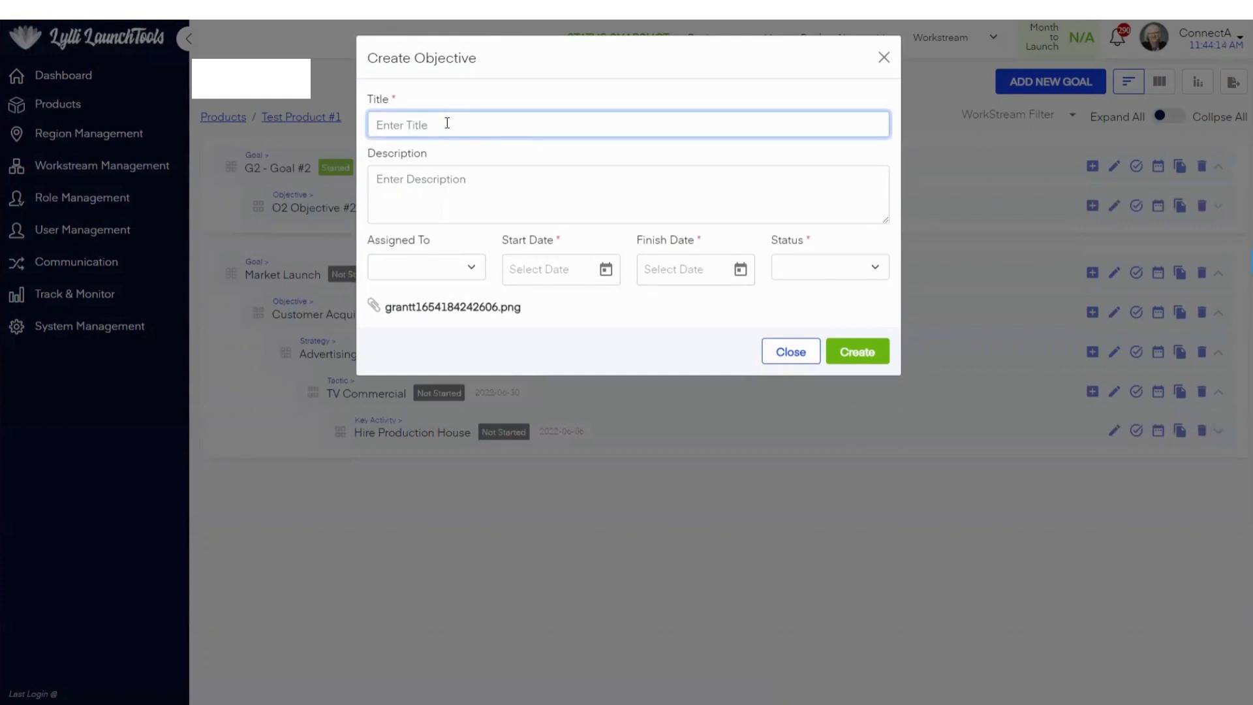
text(O3 - Objective #3)
Step: Copy "Objective #3" from the title into the description and assign the objective to the last person listed
drag(468, 126, 403, 129)
key(ctrl+c)
click(434, 179)
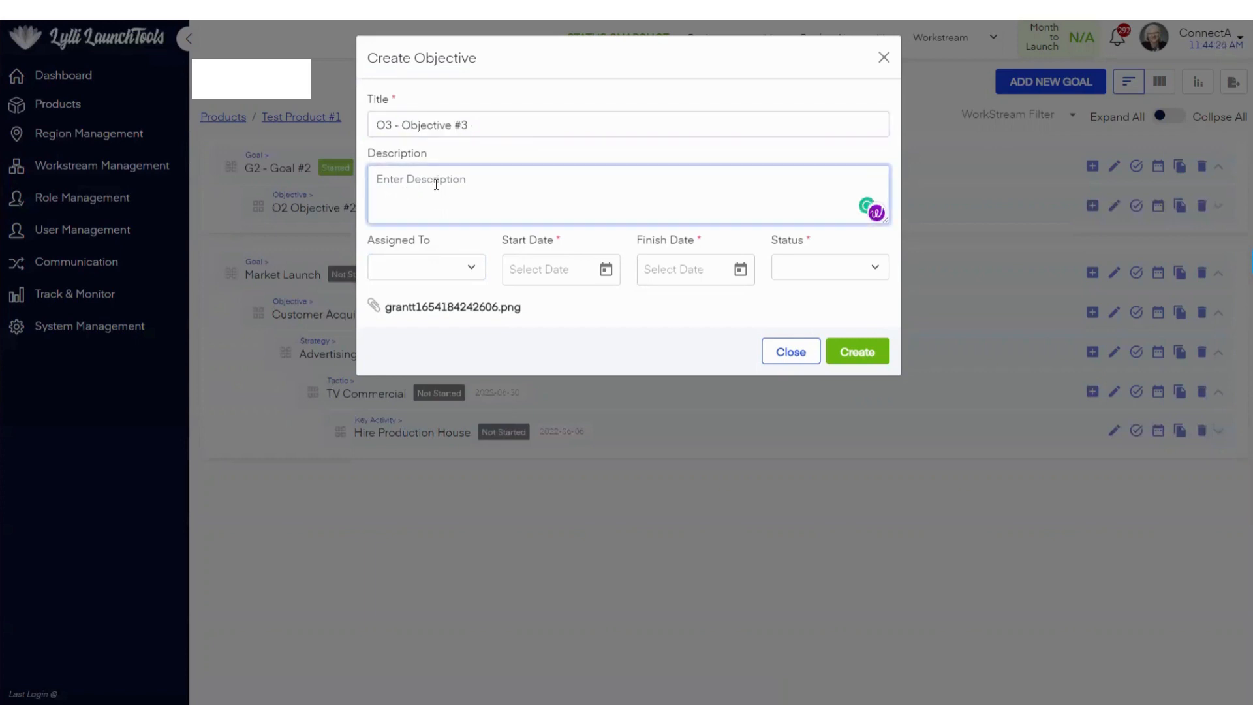
key(ctrl+v)
click(471, 267)
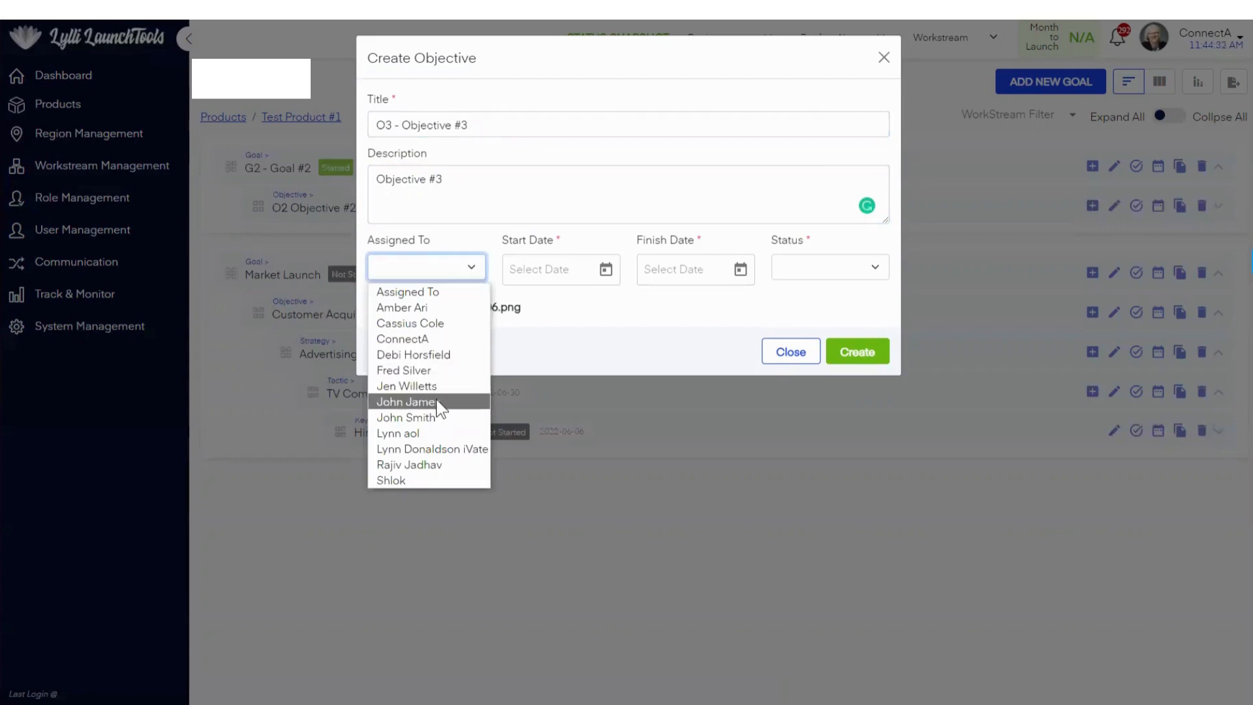
click(431, 480)
Step: Set the start date of O3 - Objective #3 to 5/1/2022 and its finish date to 6/30/2022
click(605, 270)
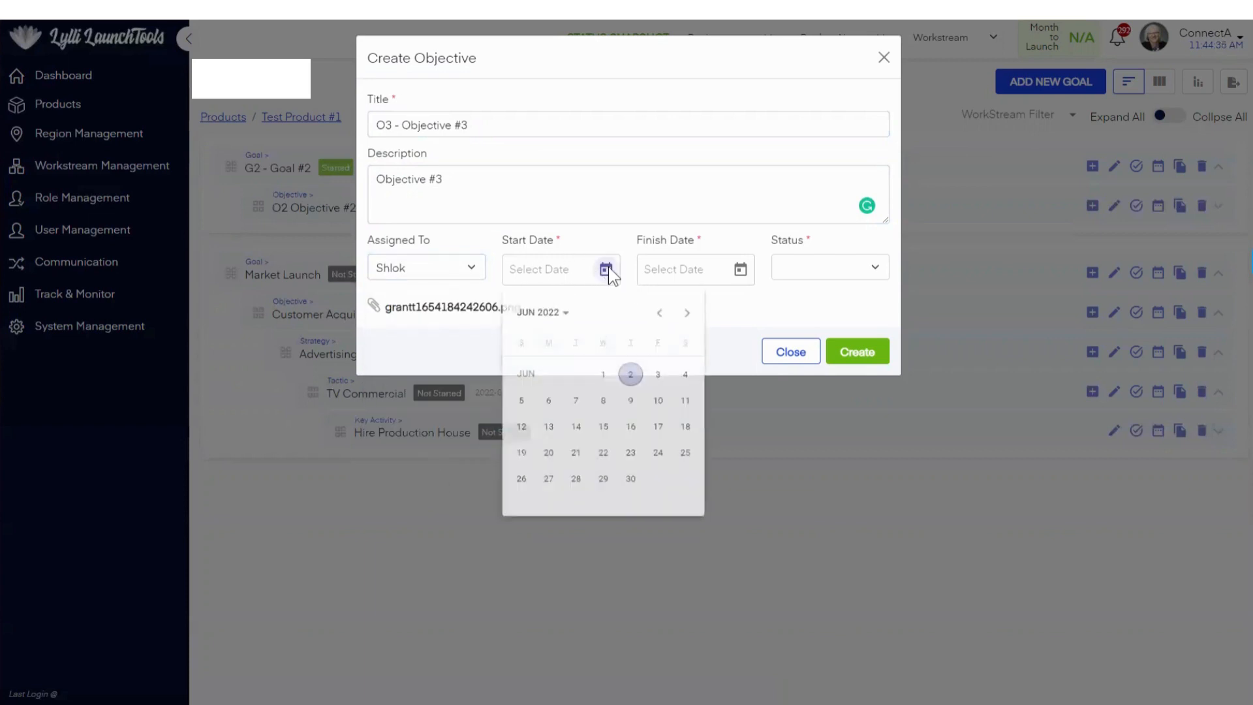
click(659, 314)
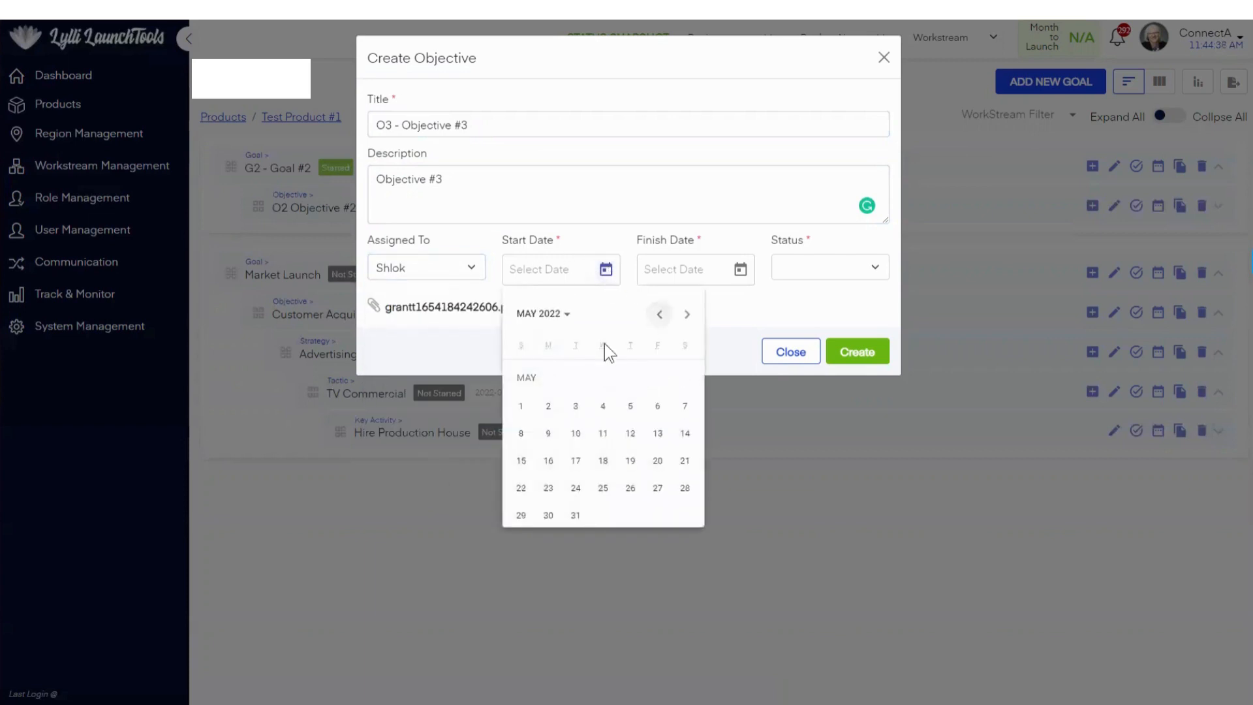
click(520, 405)
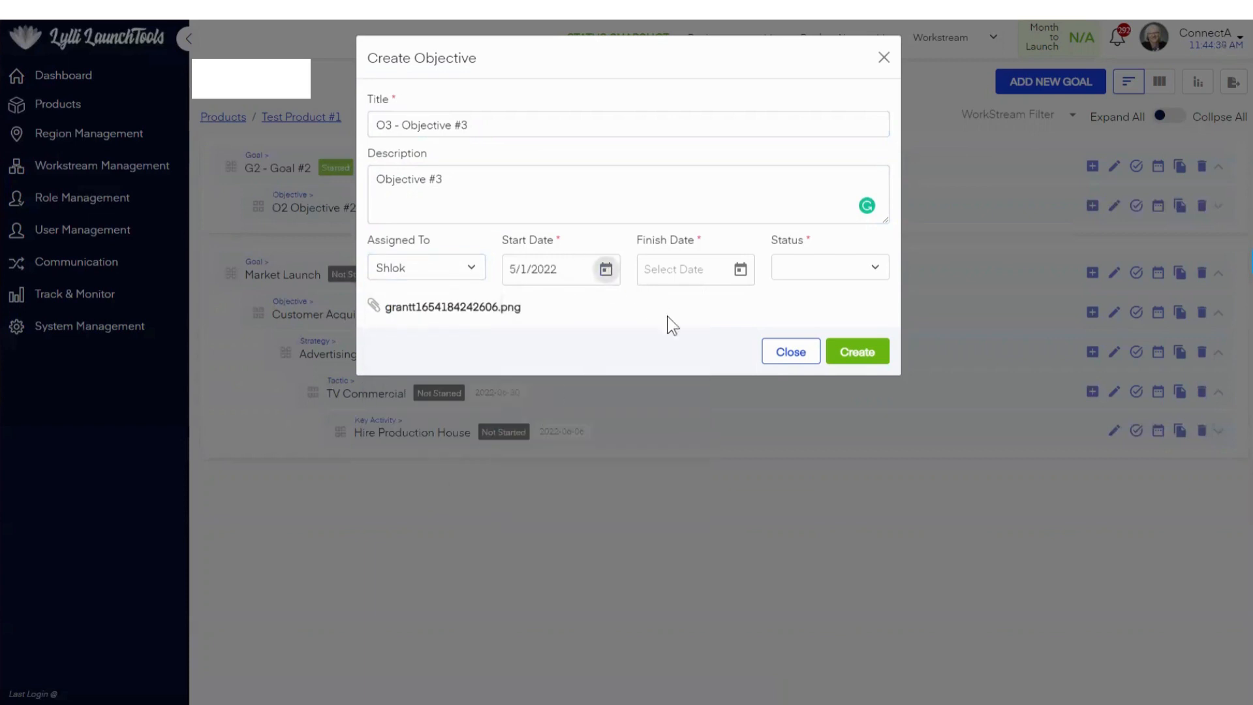
click(740, 270)
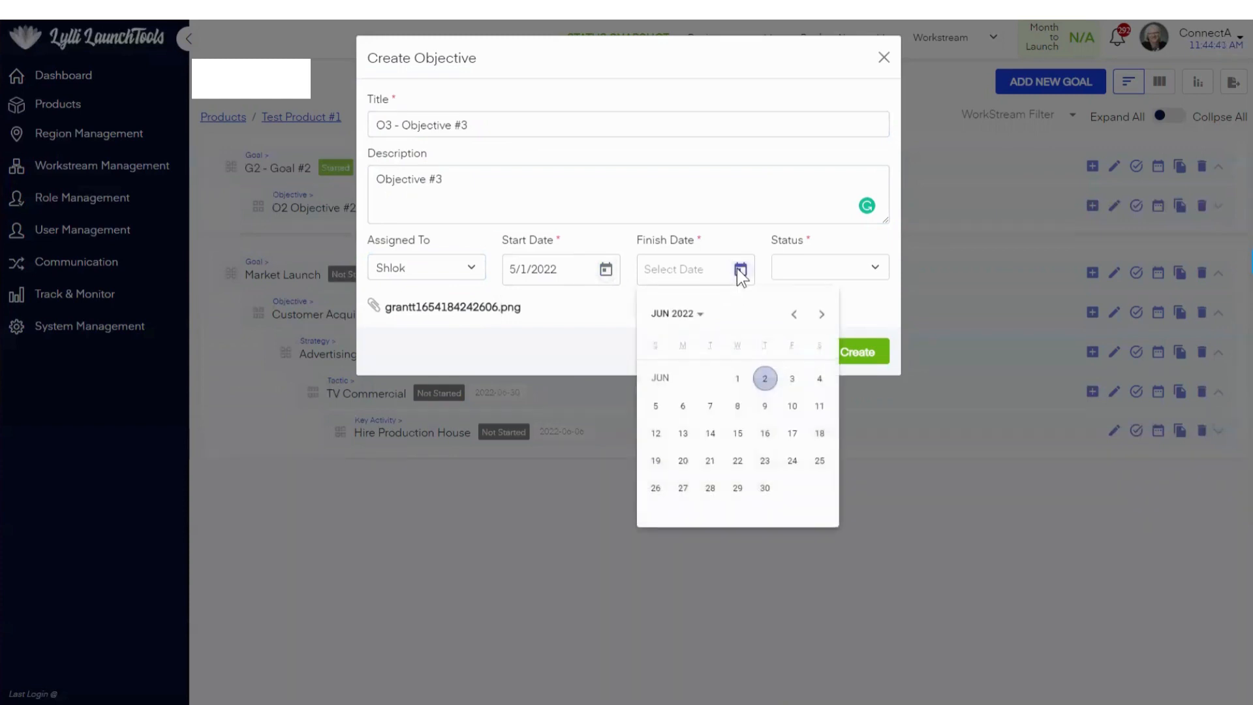
click(765, 489)
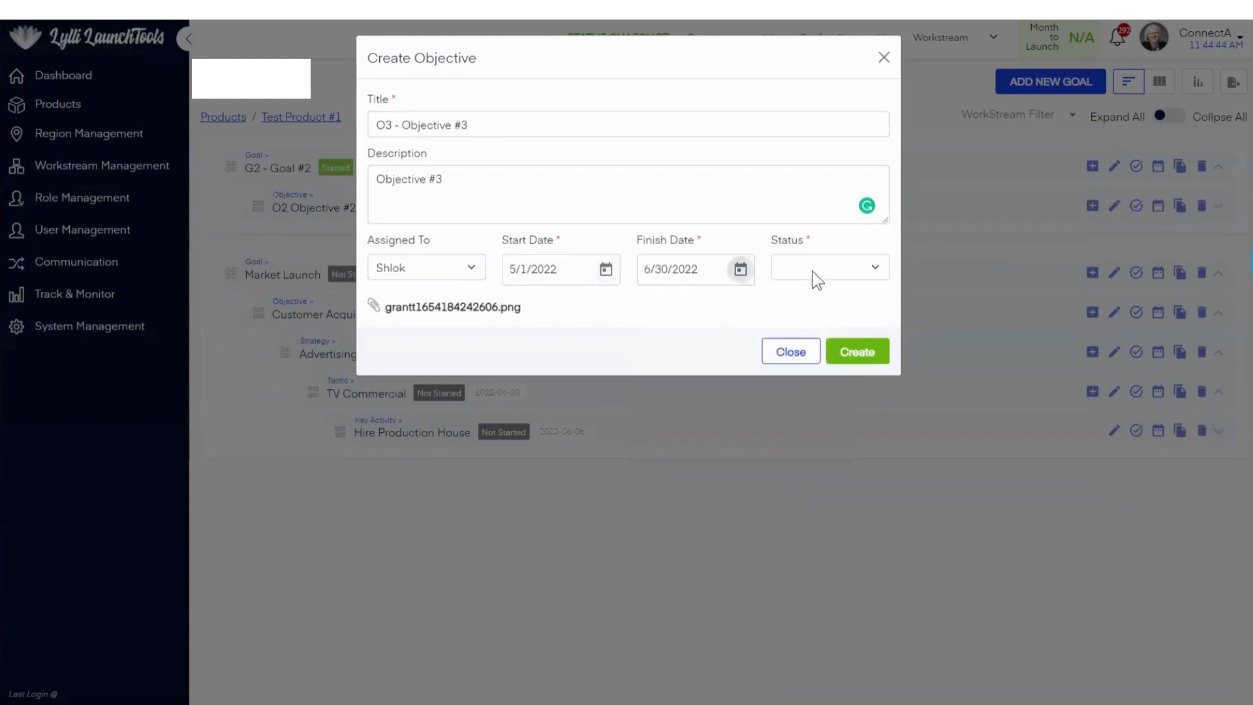
Step: Give O3 - Objective #3 the status Not Started and create the objective
click(864, 267)
click(841, 306)
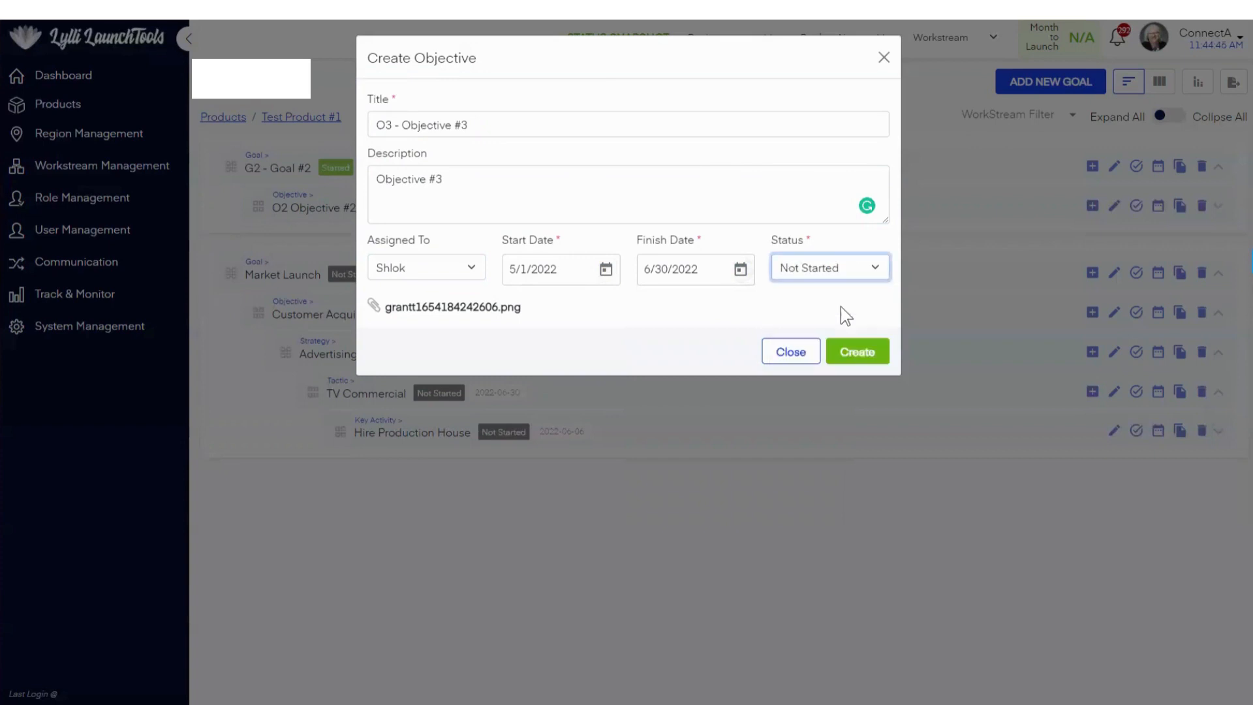
click(865, 354)
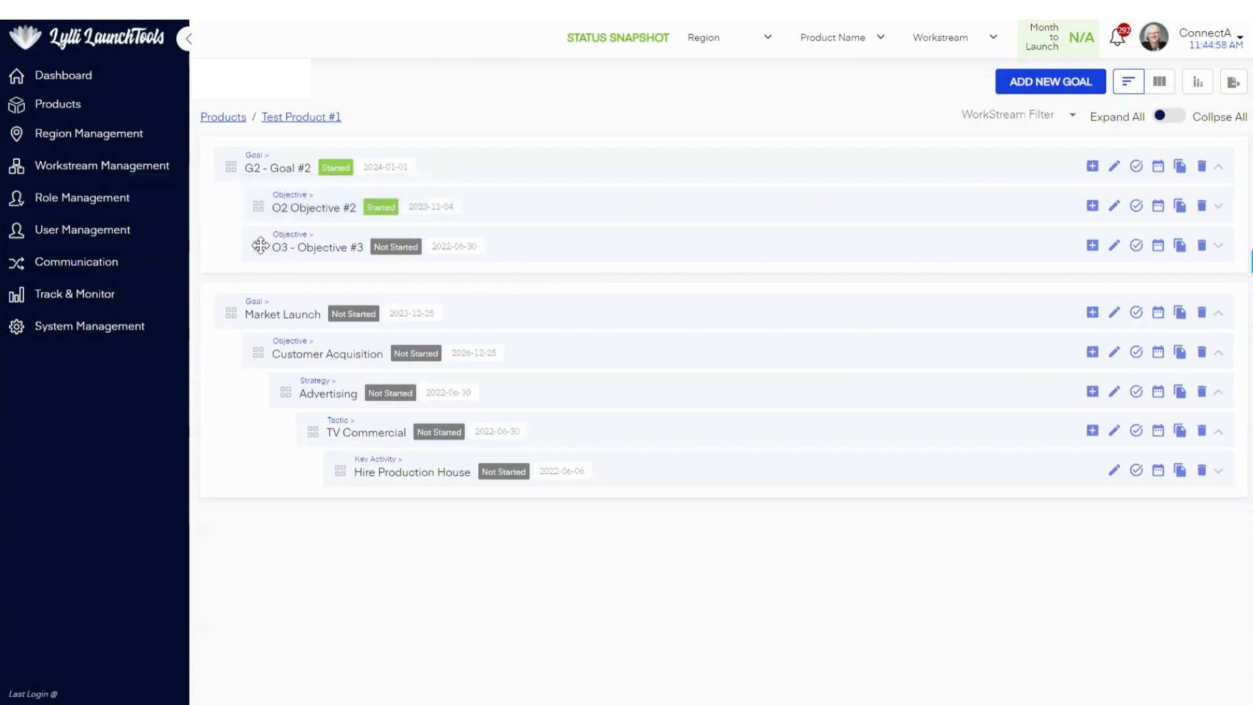
Step: Try nesting O2 Objective #2 under O3 - Objective #3, then restore the original order of both objectives under G2 - Goal #2
drag(258, 245, 274, 194)
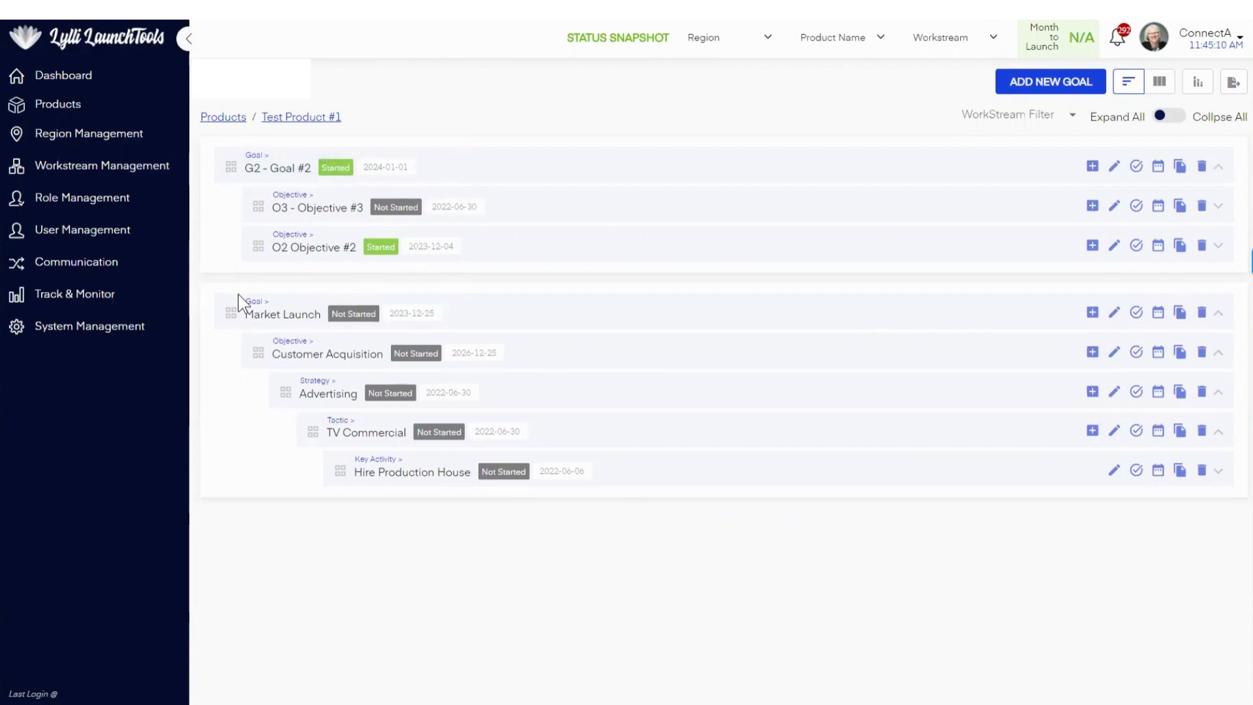
drag(264, 246, 287, 230)
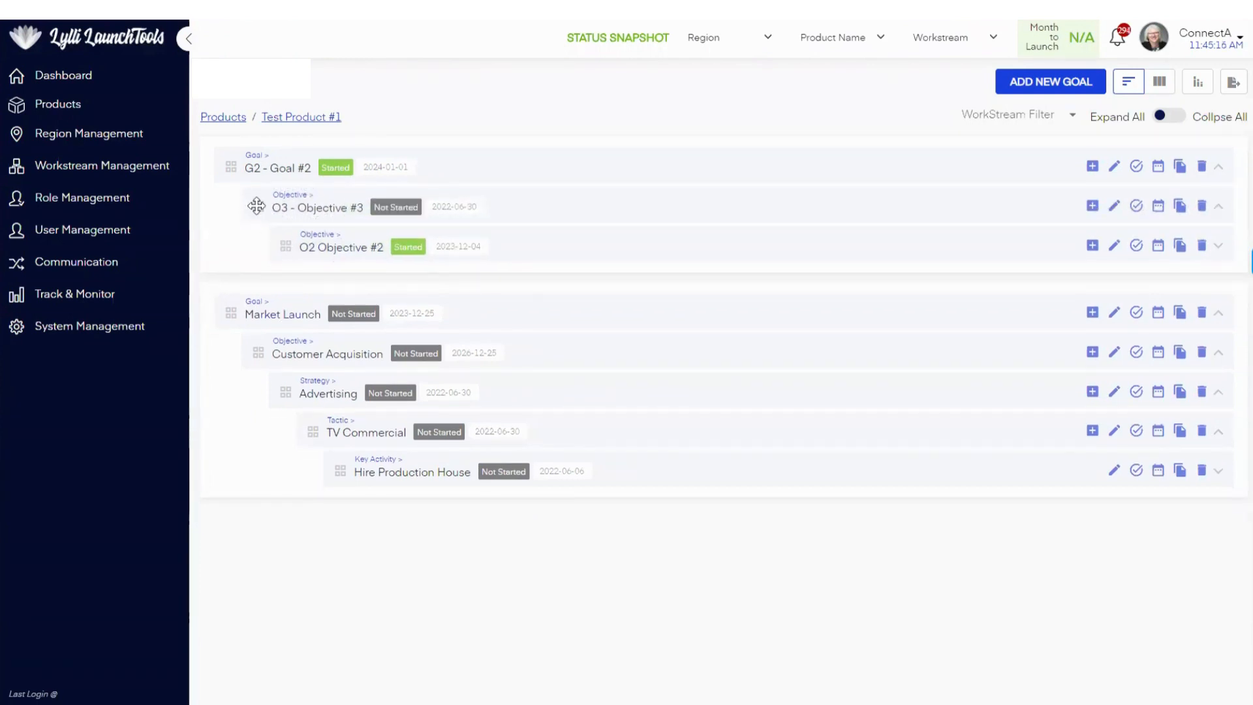
drag(257, 206, 269, 265)
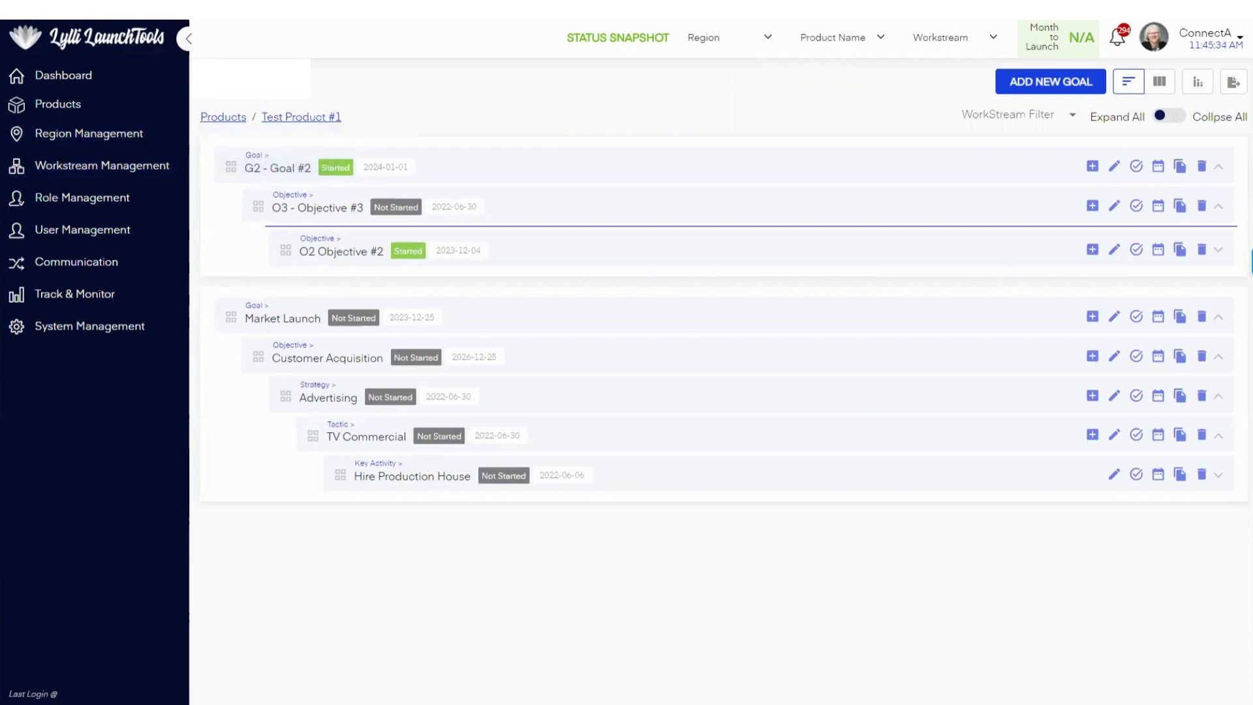
drag(315, 248, 315, 228)
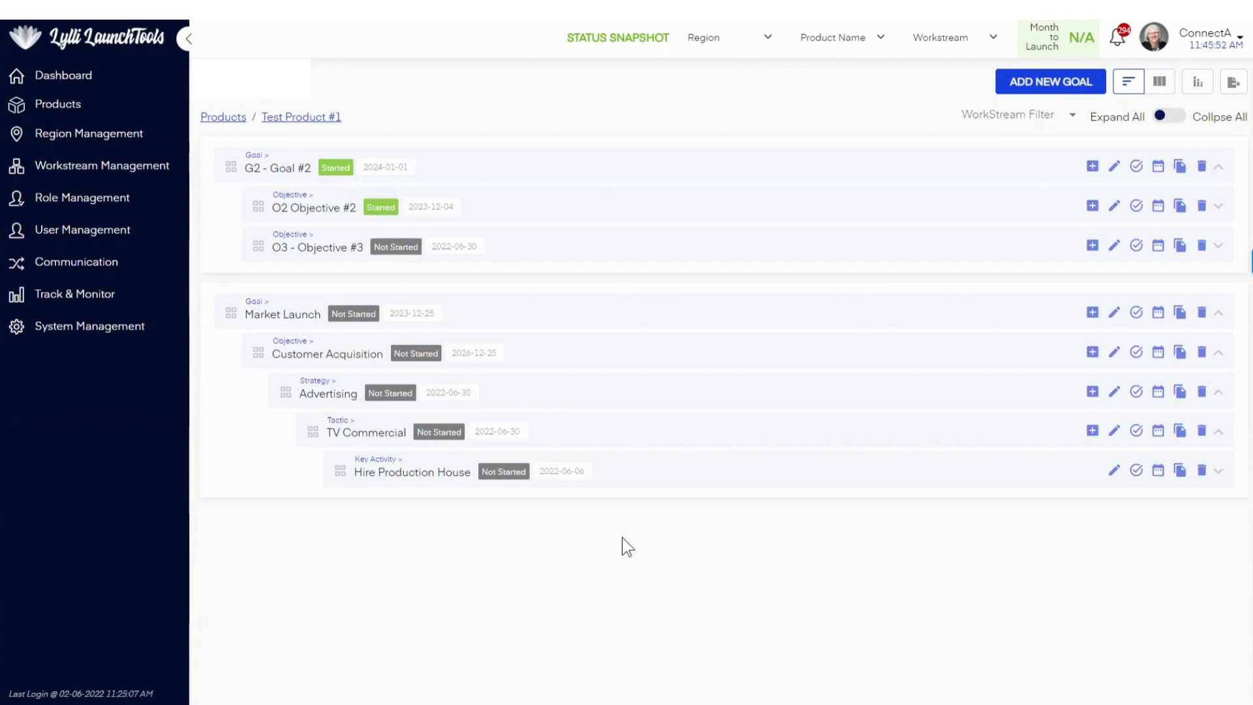
Step: From the communication user list, send the online Local Admin a chat greeting that addresses them and introduces yourself by first name, and close the chat
click(52, 268)
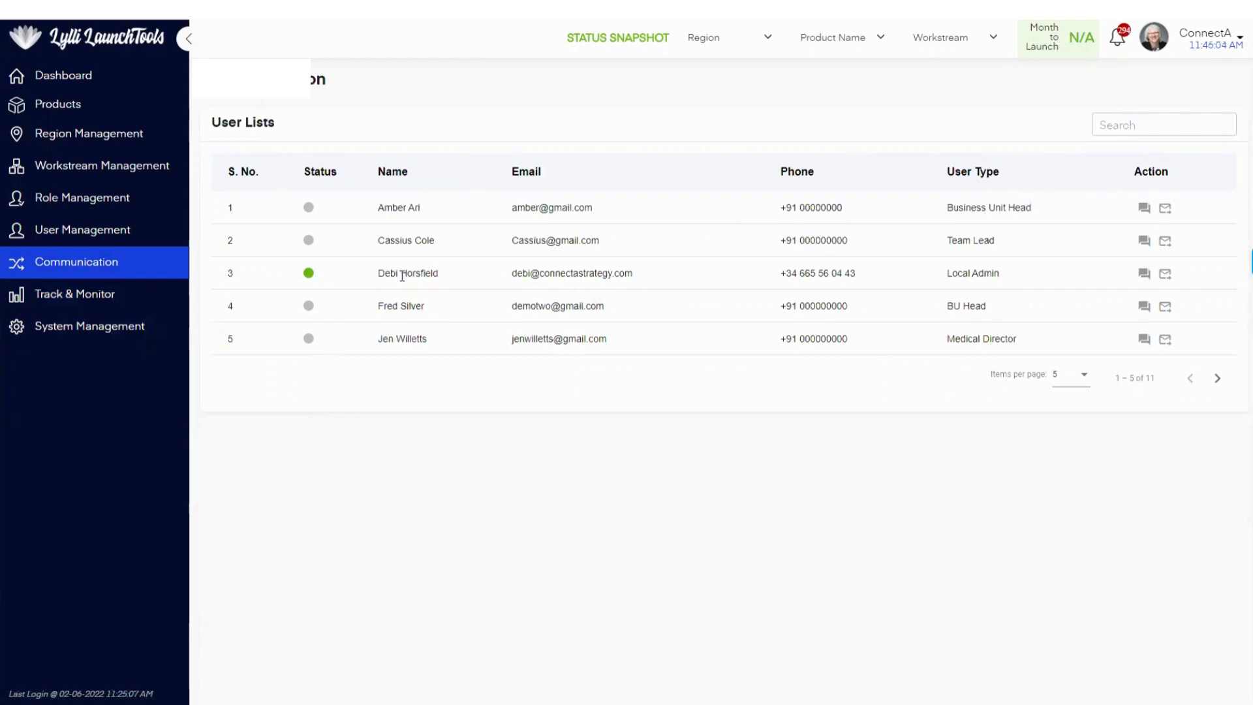
click(1143, 280)
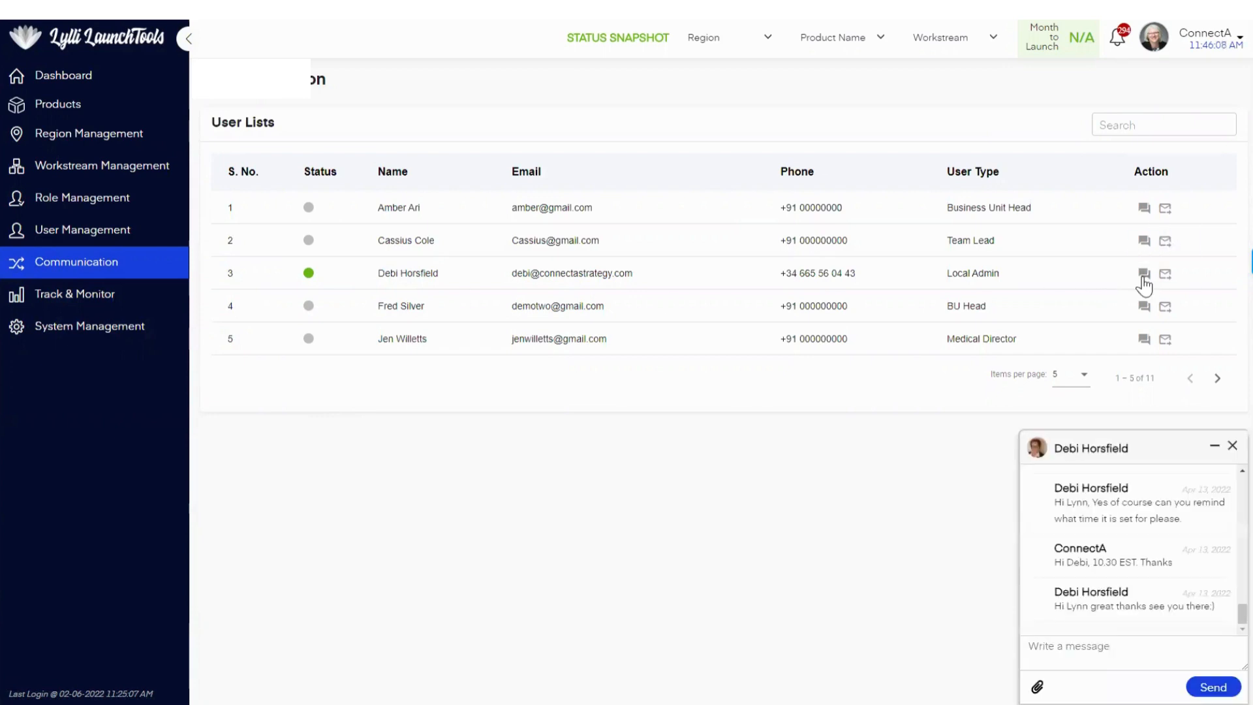
click(1088, 662)
text(H)
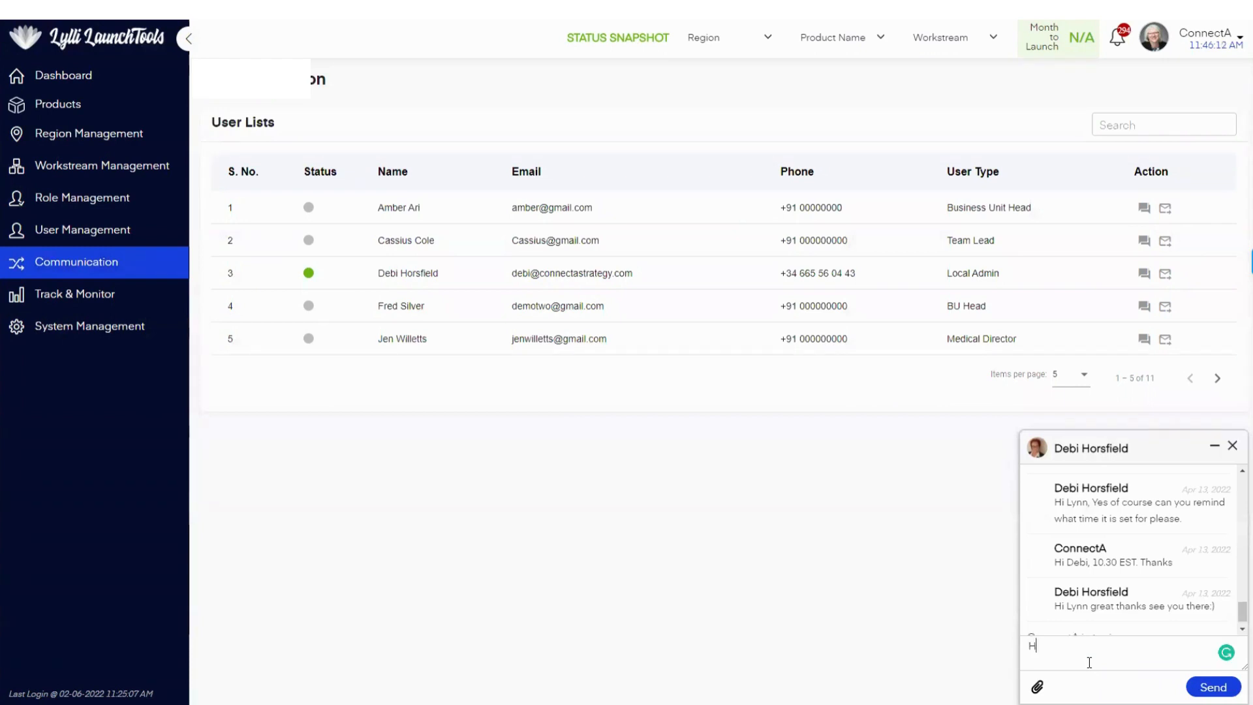
text(i Debi)
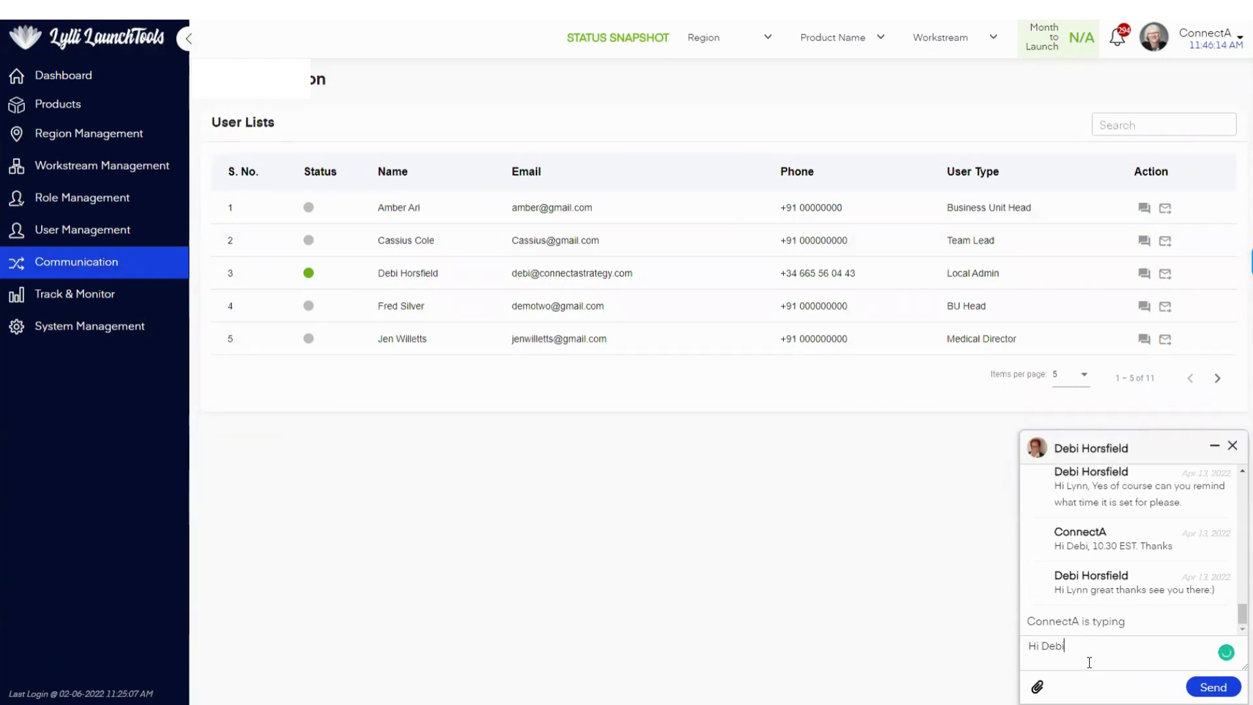
text( this is Lynn)
key(Return)
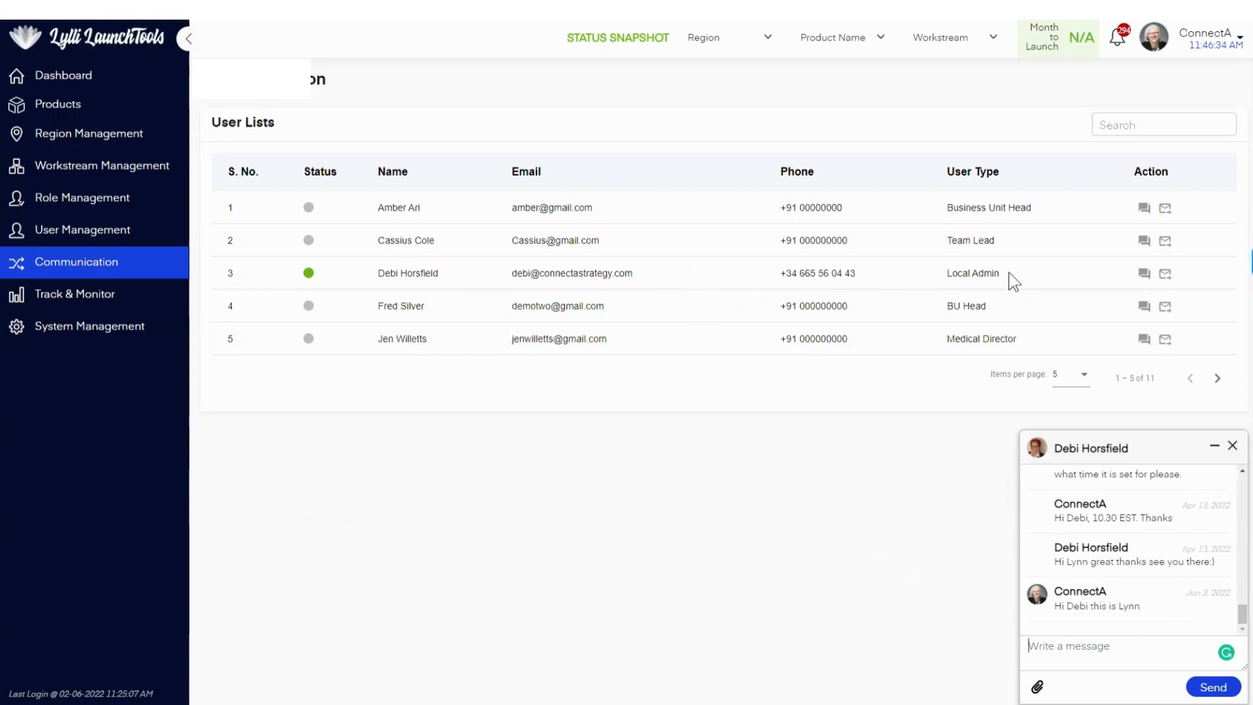
click(1164, 274)
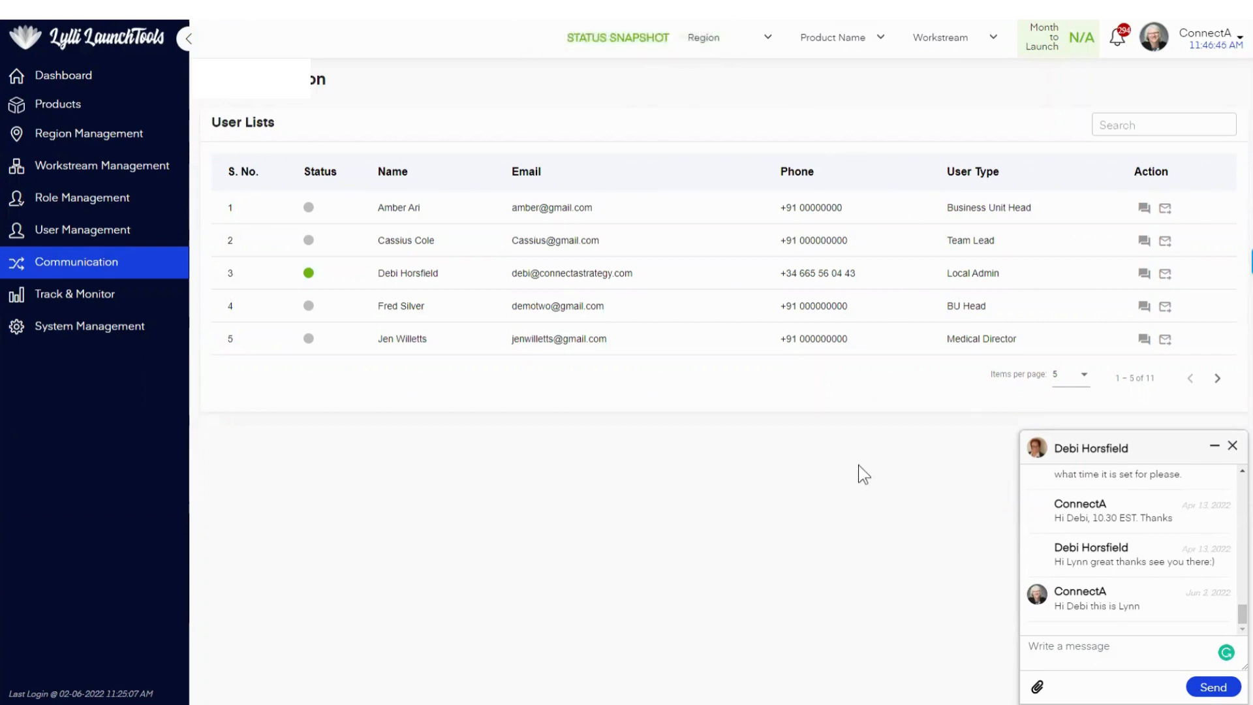
click(1232, 446)
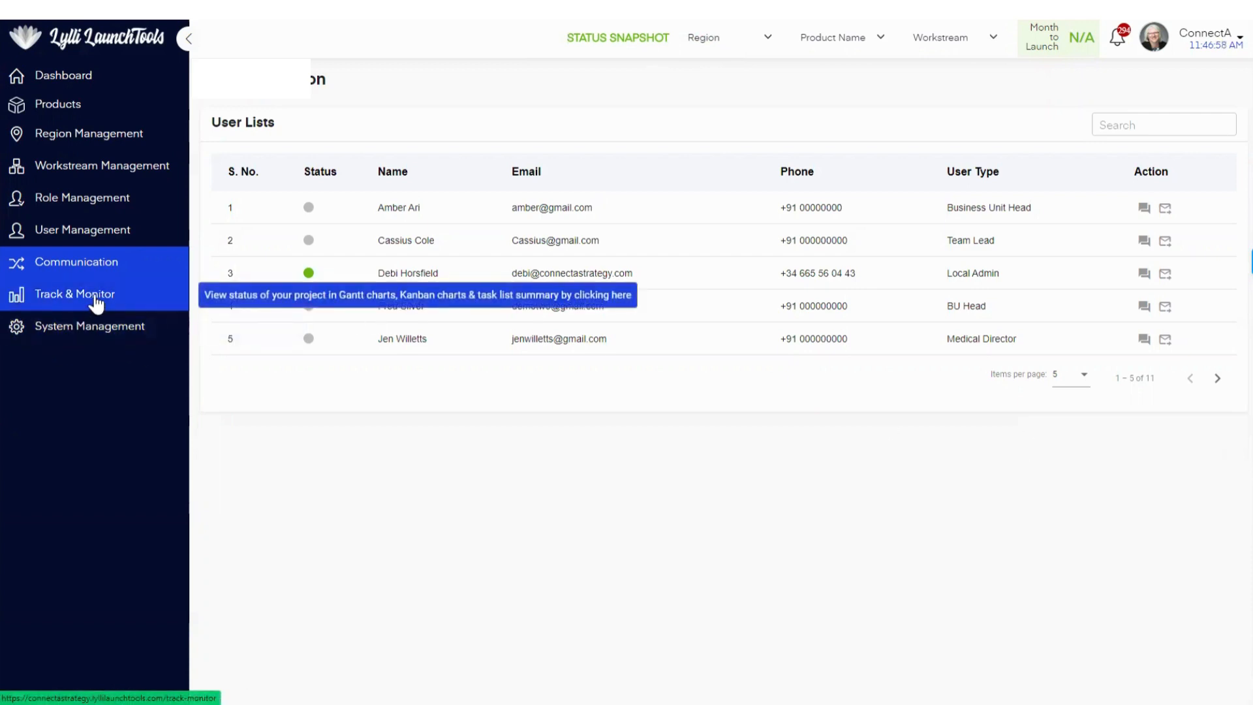
Step: Open the Gantt chart of the USA product Gralise (gabapentin) from Track & Monitor and examine its task timelines and the details of goal G1
click(97, 298)
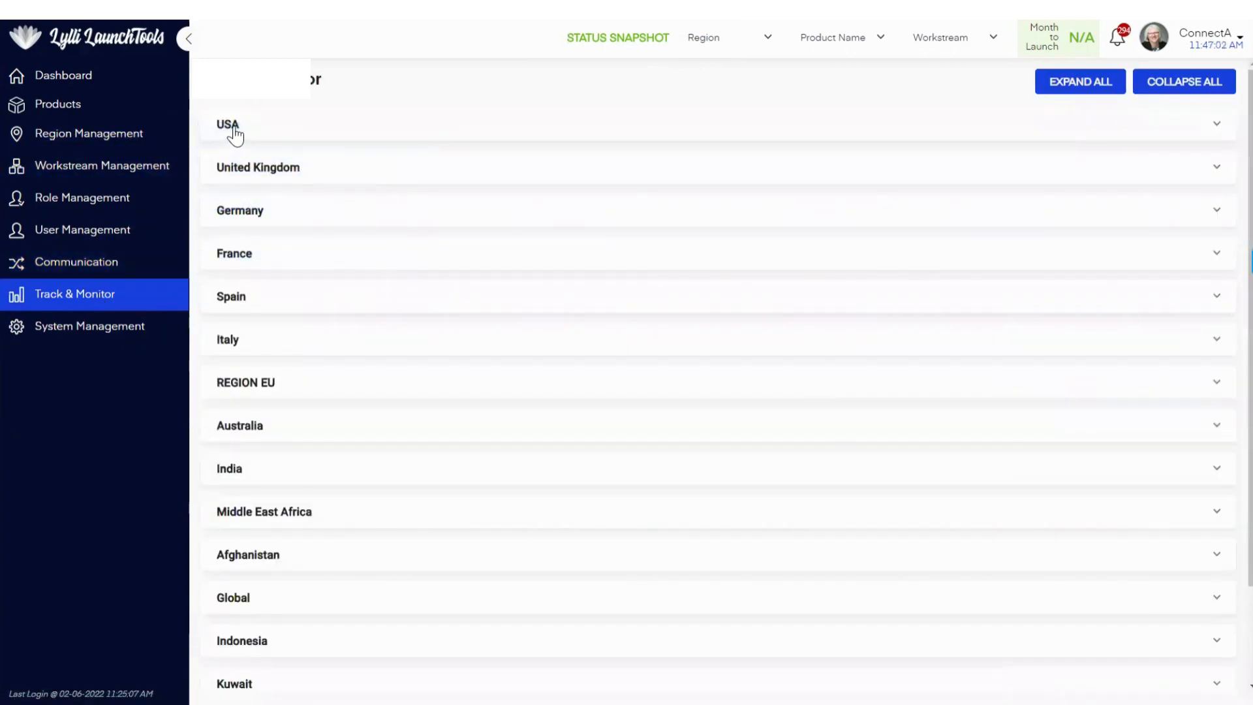
click(1216, 128)
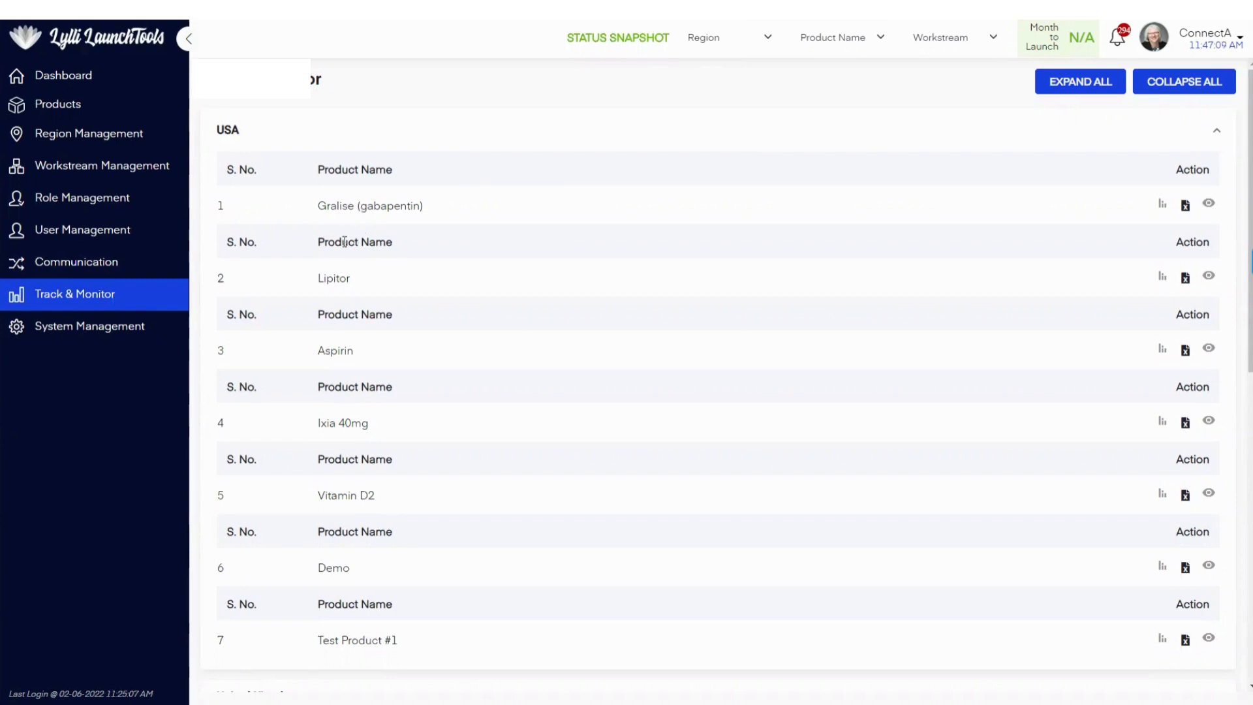
click(1161, 204)
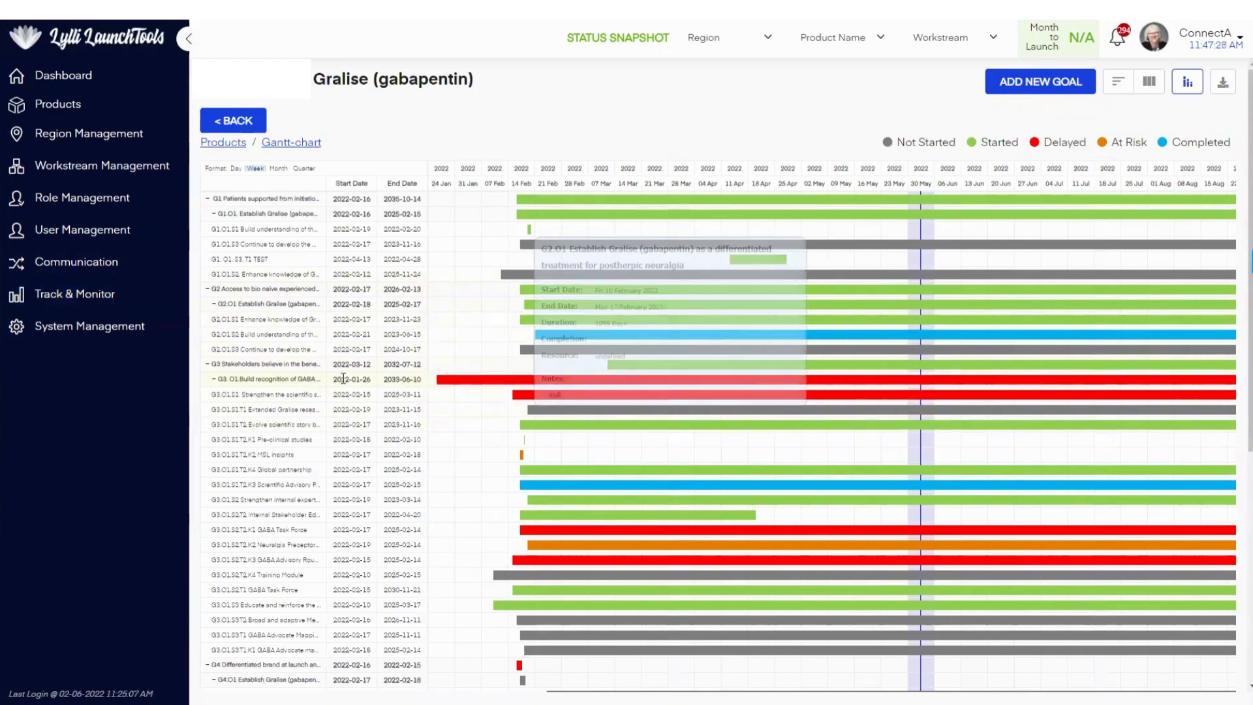
scroll(346, 390, down, 3)
scroll(346, 389, down, 3)
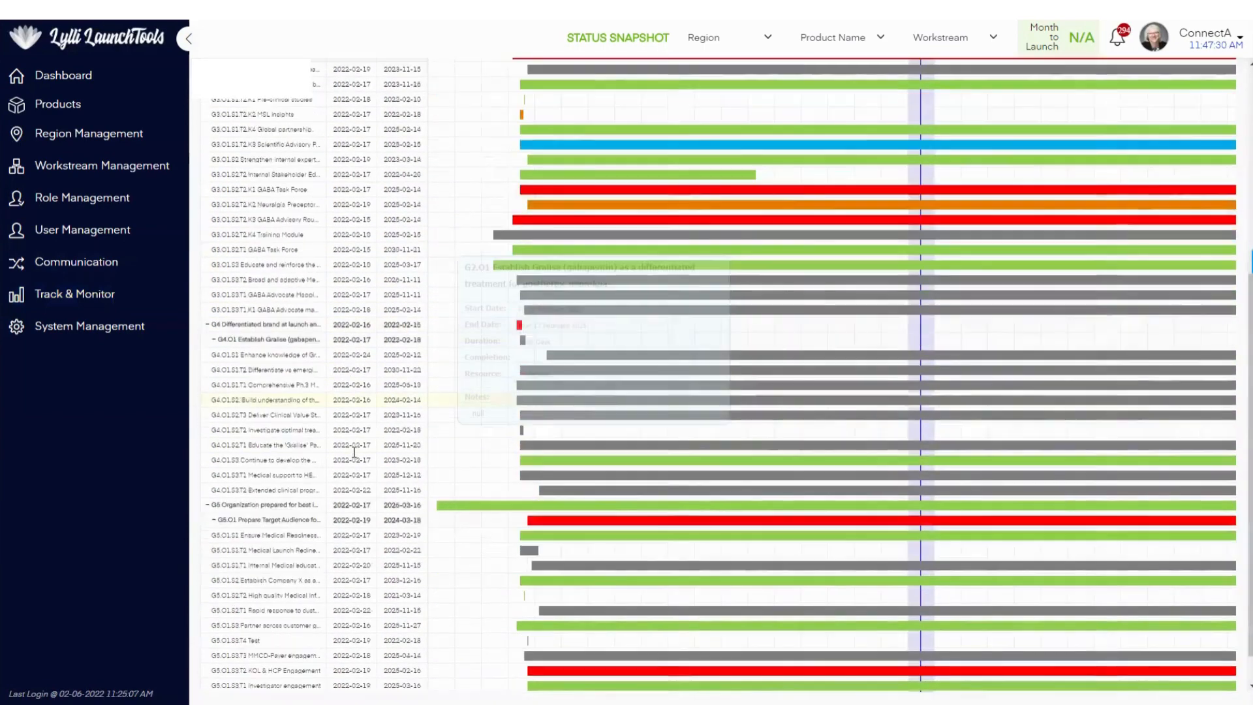
scroll(354, 451, up, 6)
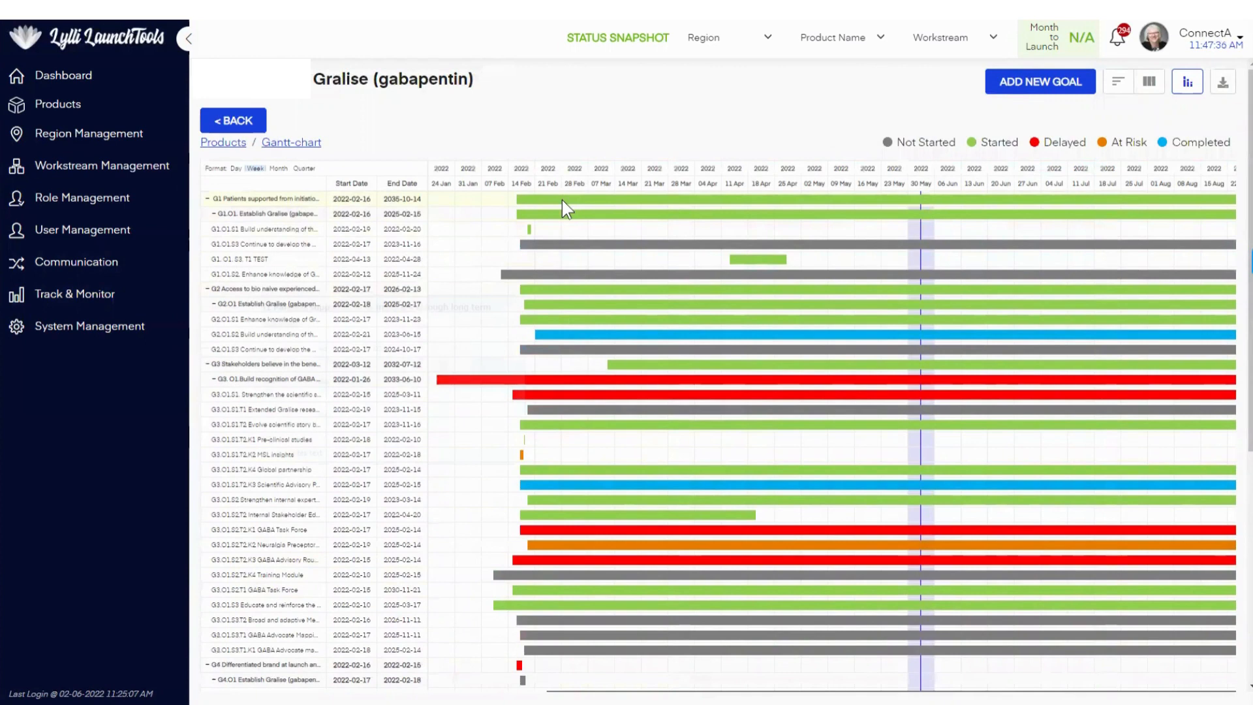
mouse_move(561, 201)
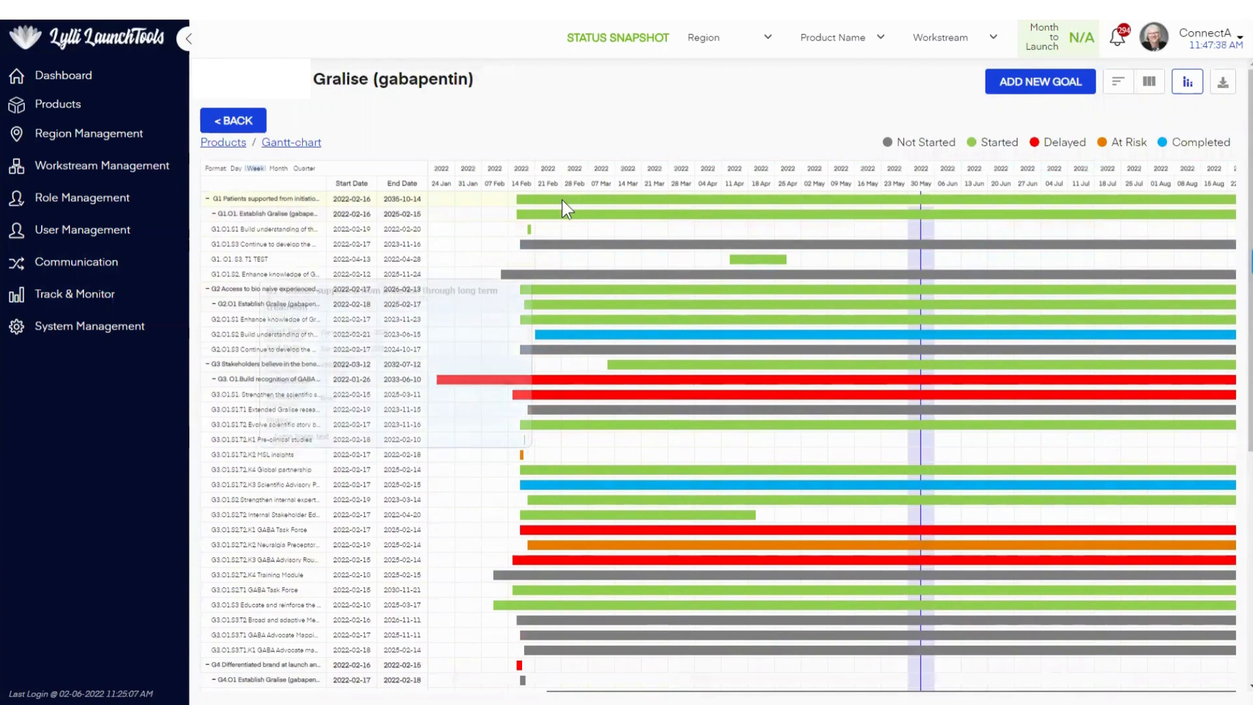
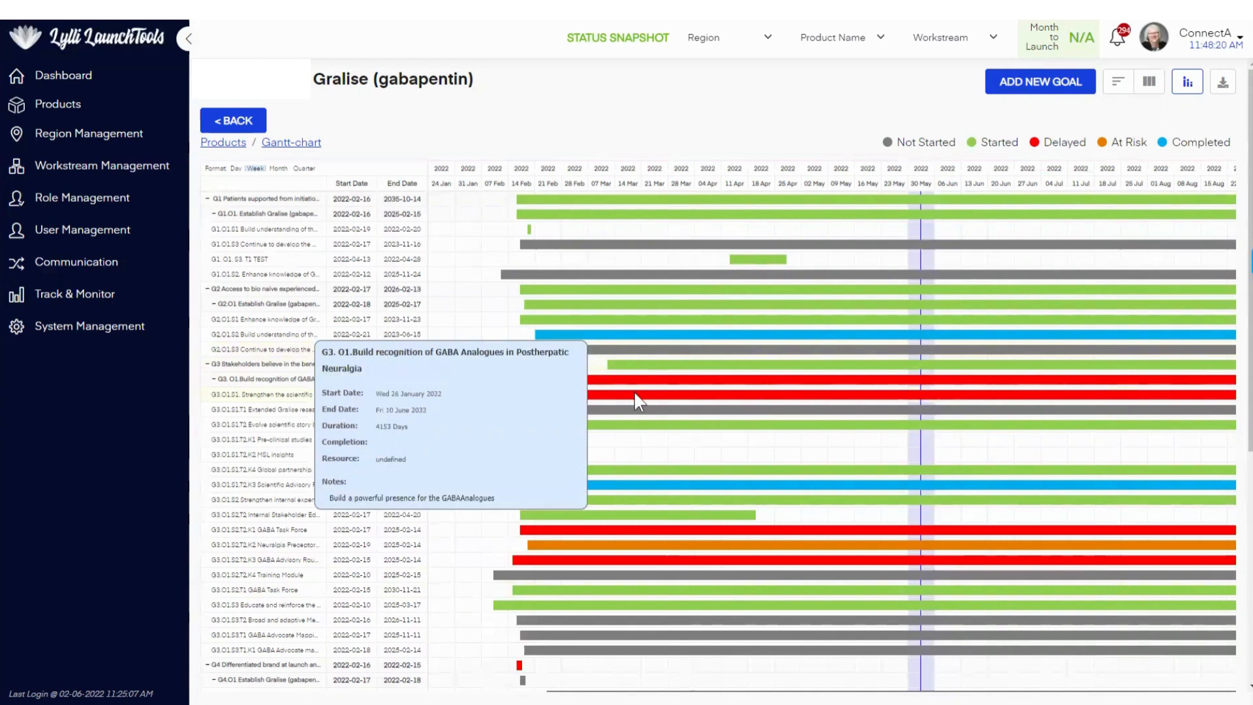
Step: Switch the Gralise (gabapentin) plan to the kanban view and examine its items grouped by status
click(1148, 83)
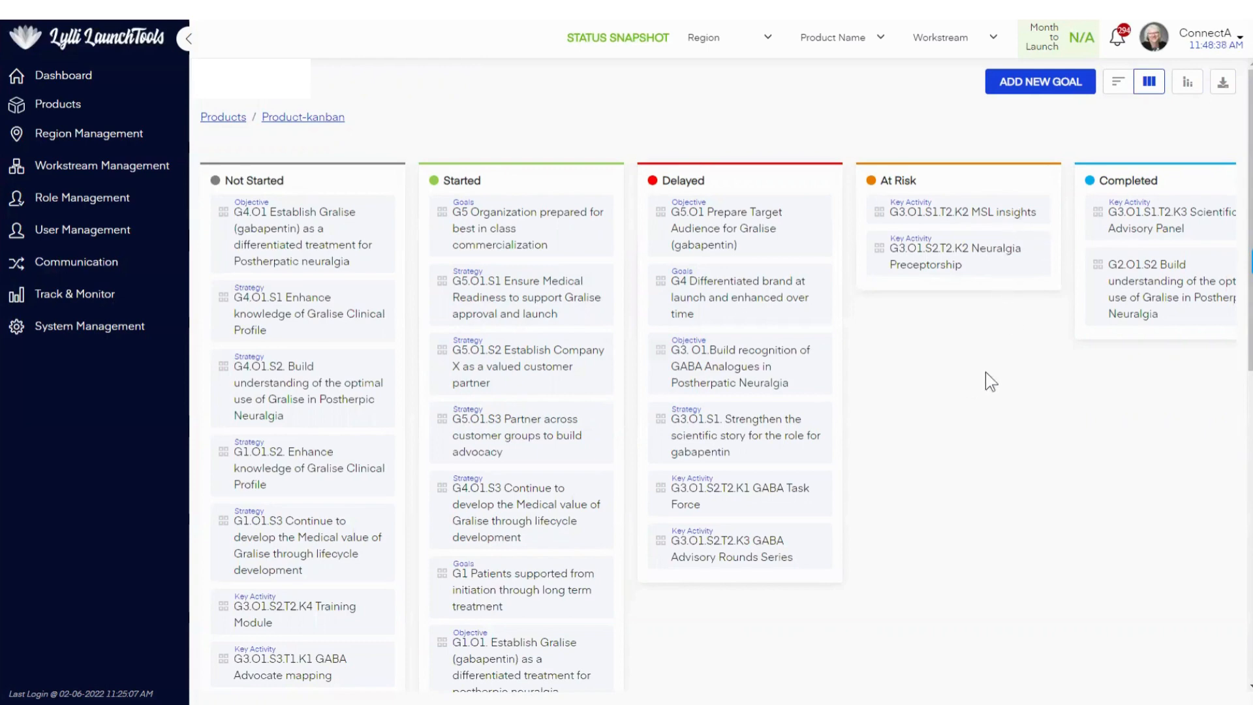
scroll(983, 393, down, 5)
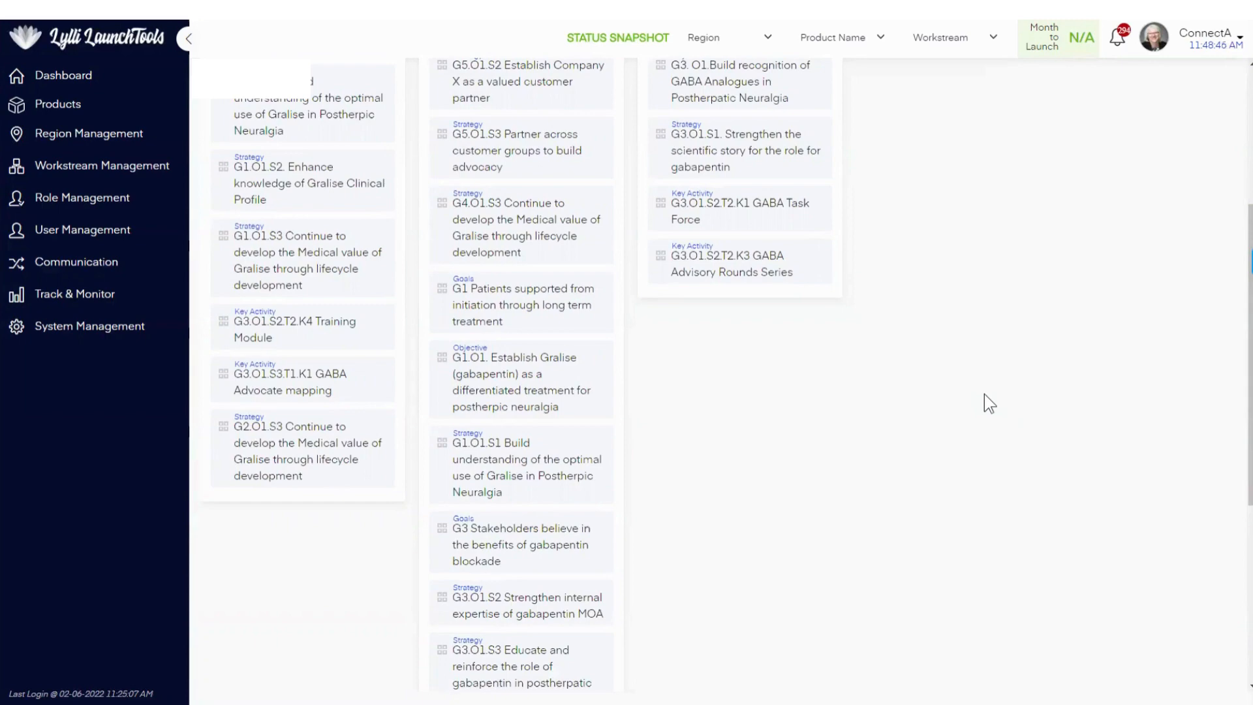
scroll(989, 403, down, 6)
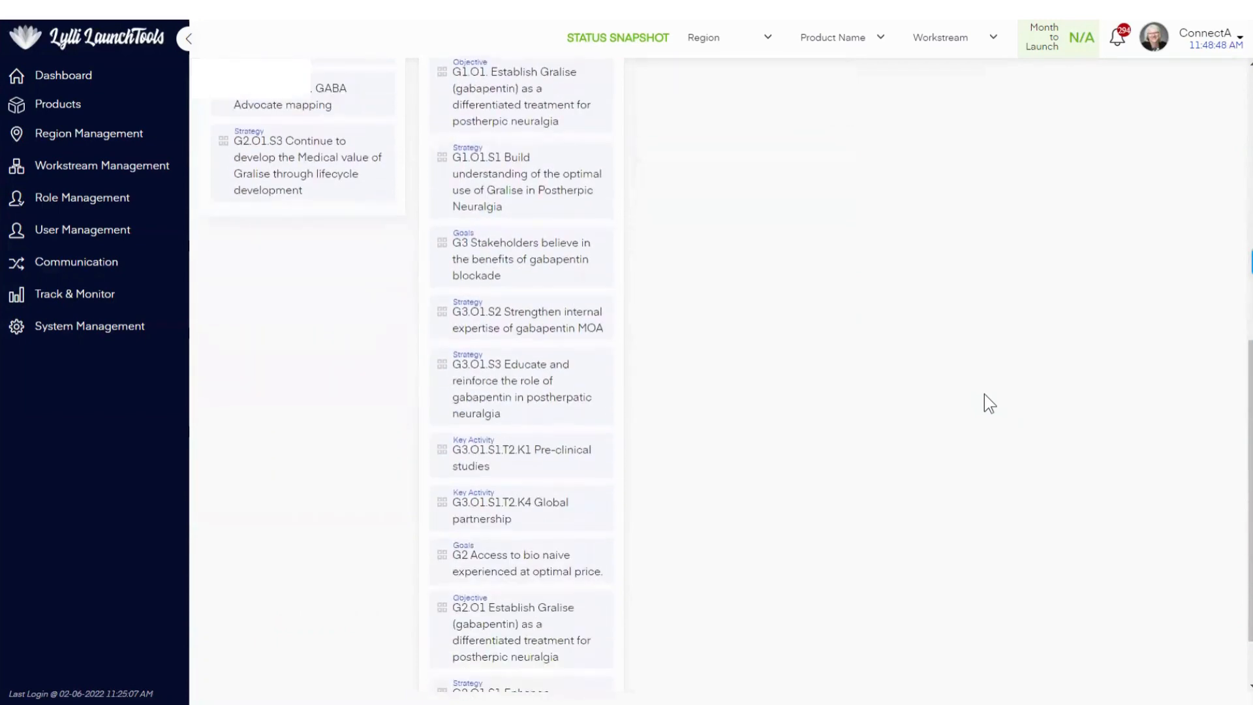
scroll(983, 395, up, 6)
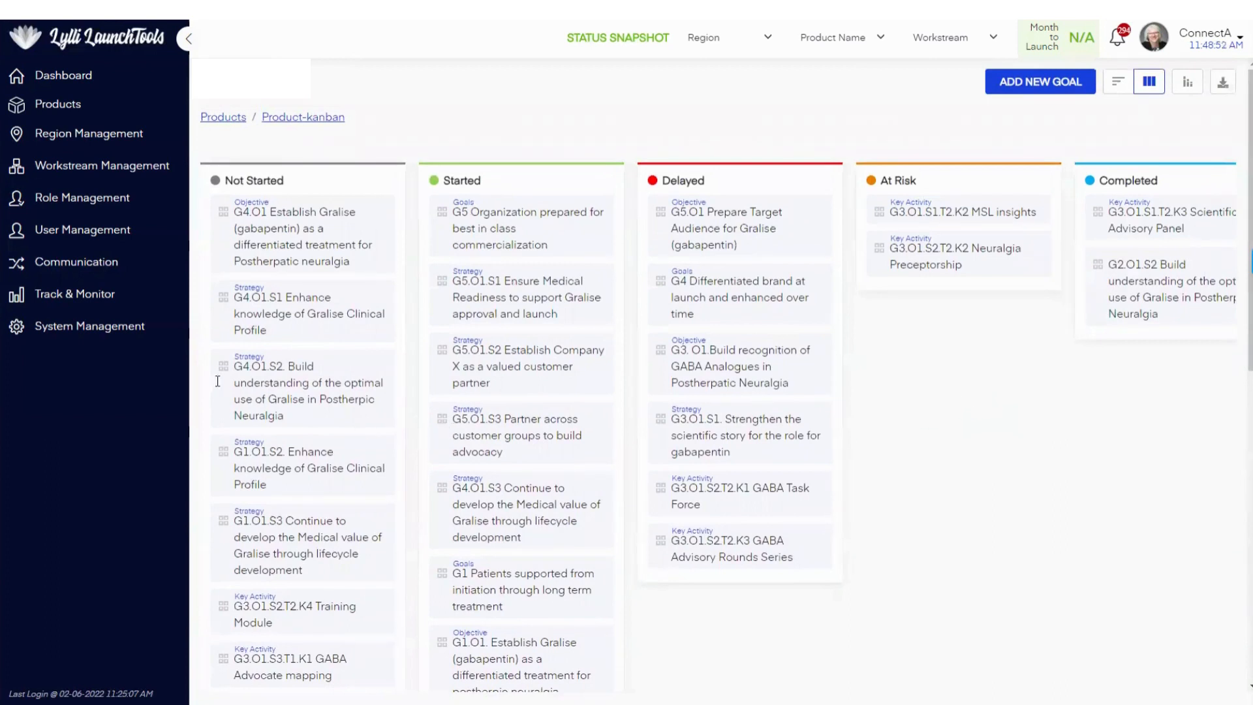
Step: Open the system settings to view the available time zones without choosing one, and look at the account options
click(96, 338)
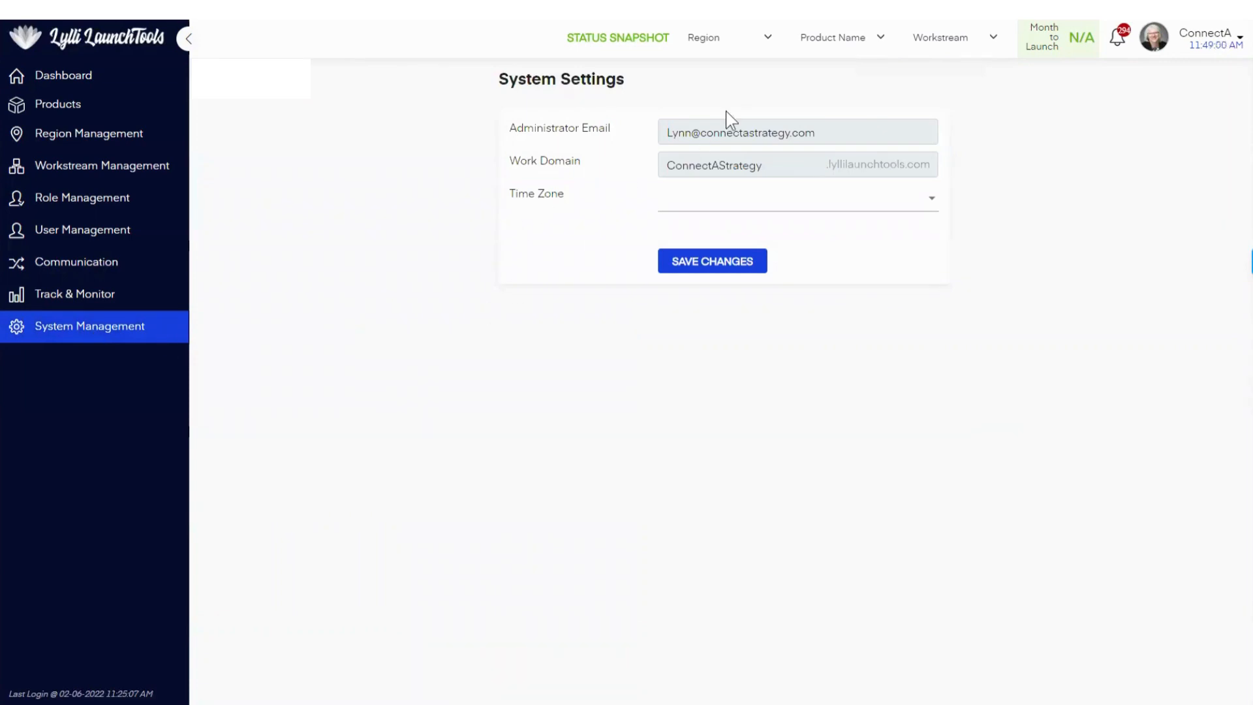
click(920, 211)
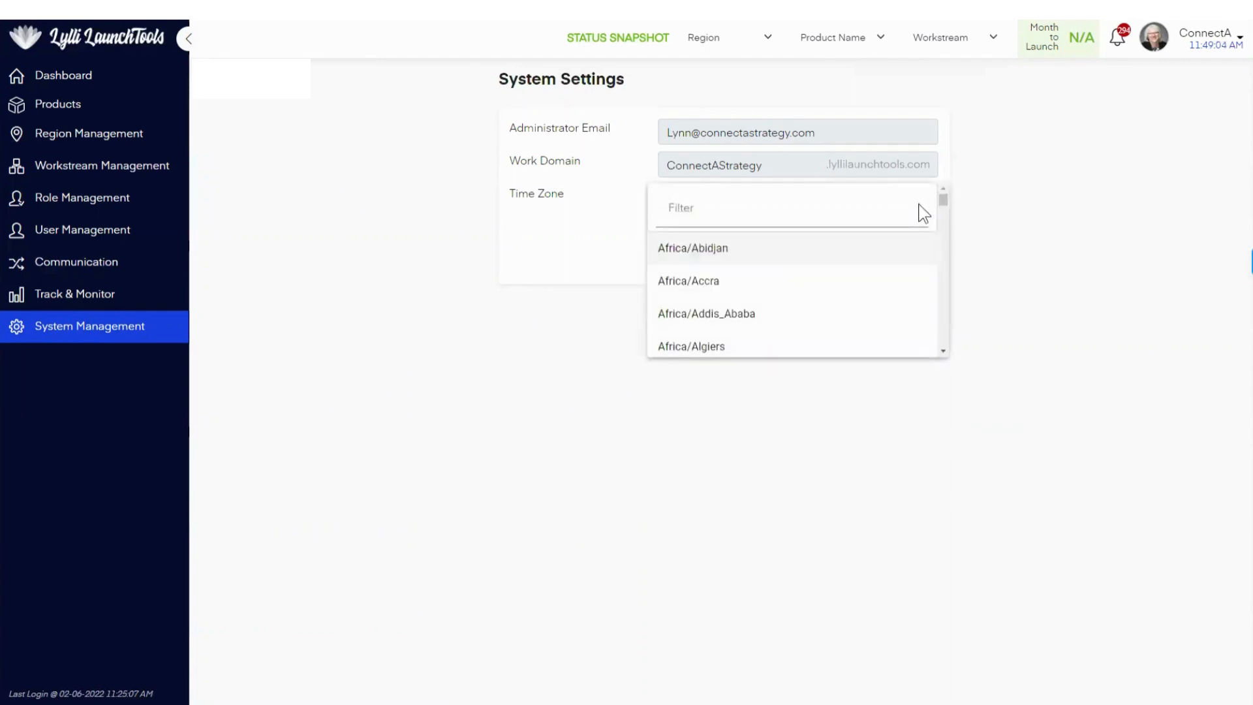
click(1009, 188)
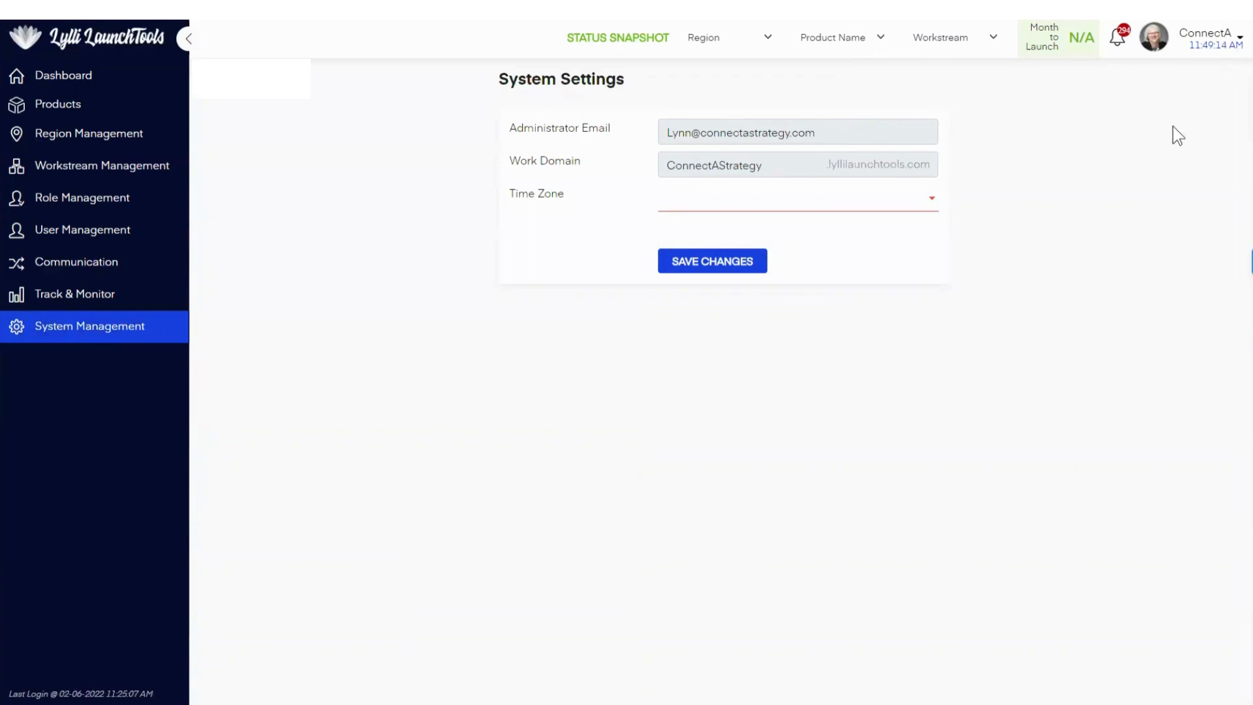
click(1157, 49)
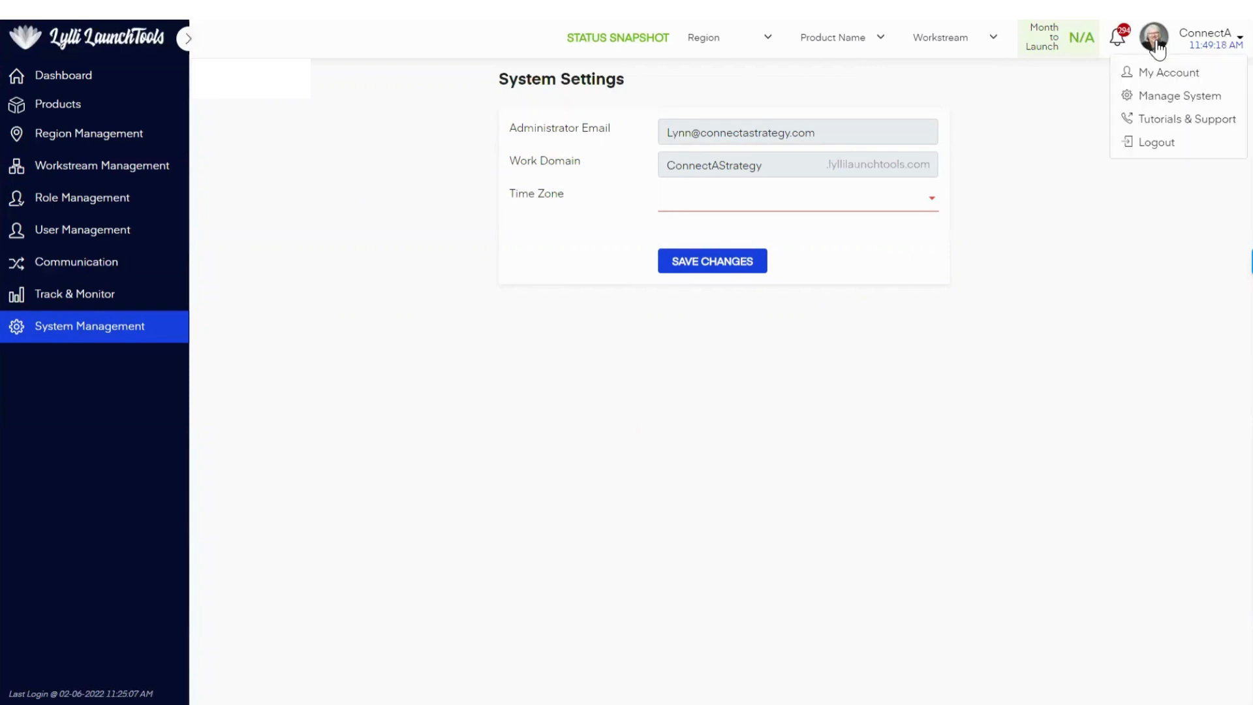
Step: Open the notifications and review the history of messages, task assignments, and goal and objective changes
click(1119, 46)
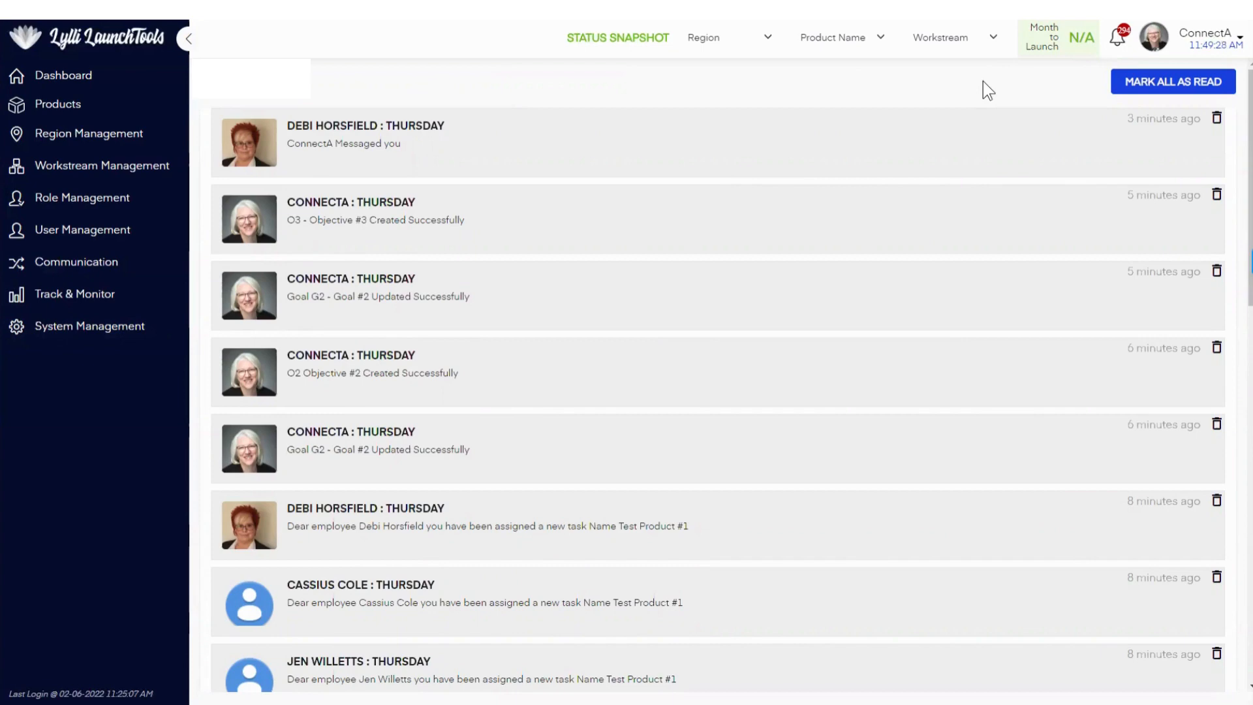
scroll(982, 82, down, 2)
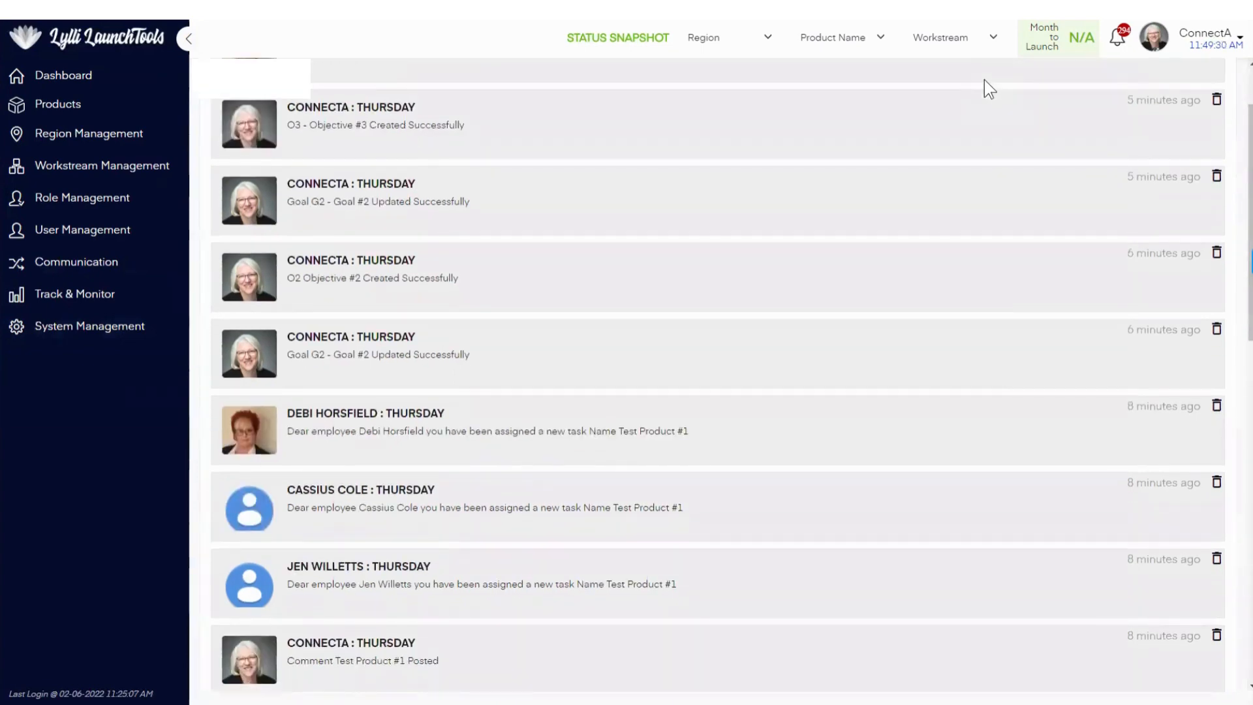
scroll(984, 80, down, 10)
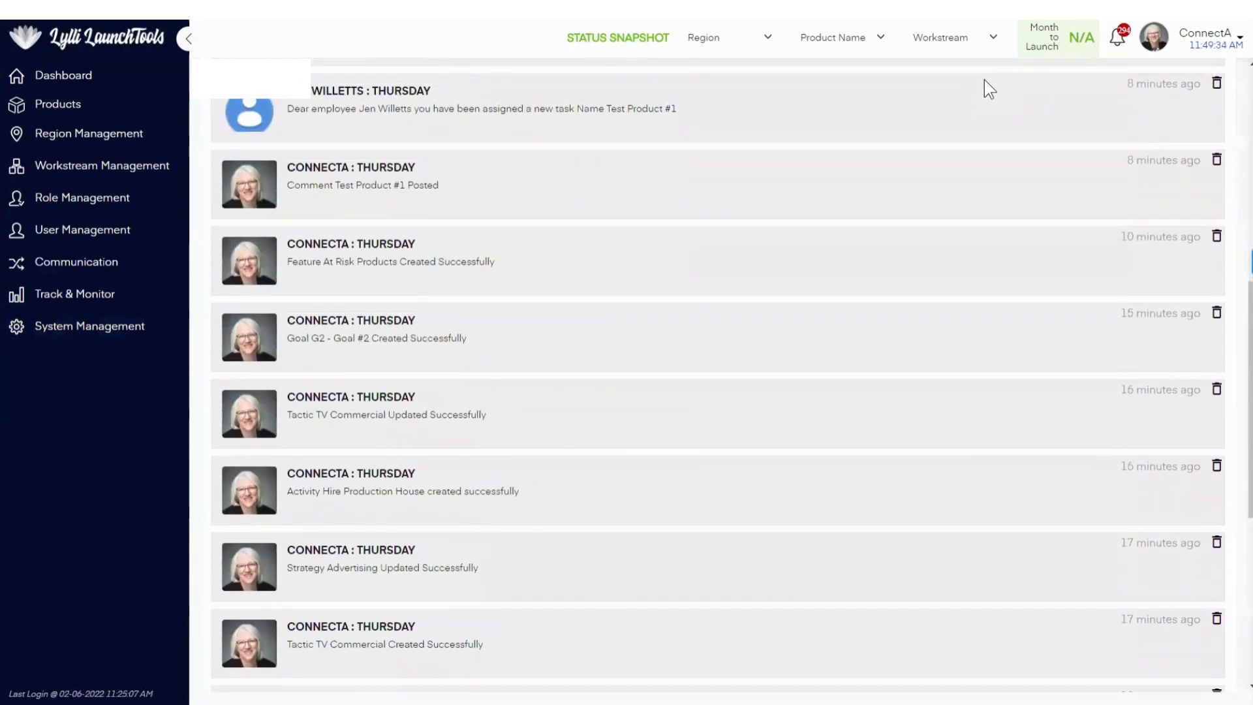
scroll(984, 80, down, 4)
scroll(984, 79, up, 8)
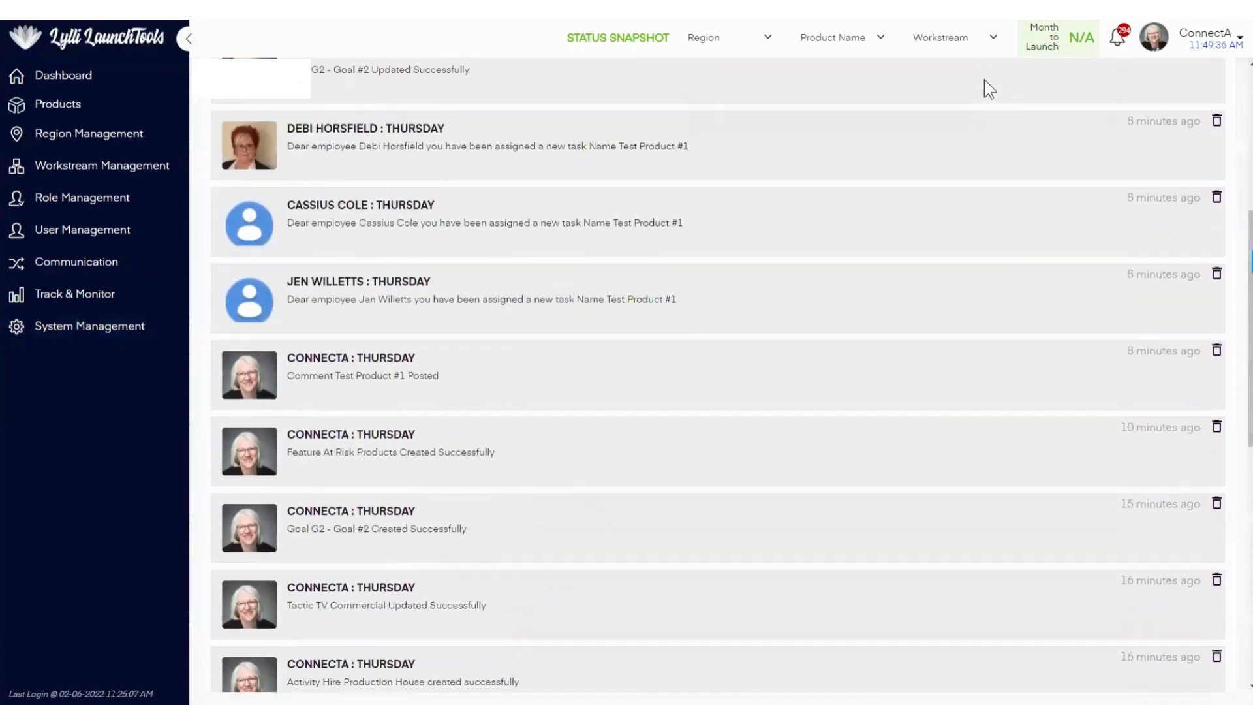
scroll(984, 79, up, 5)
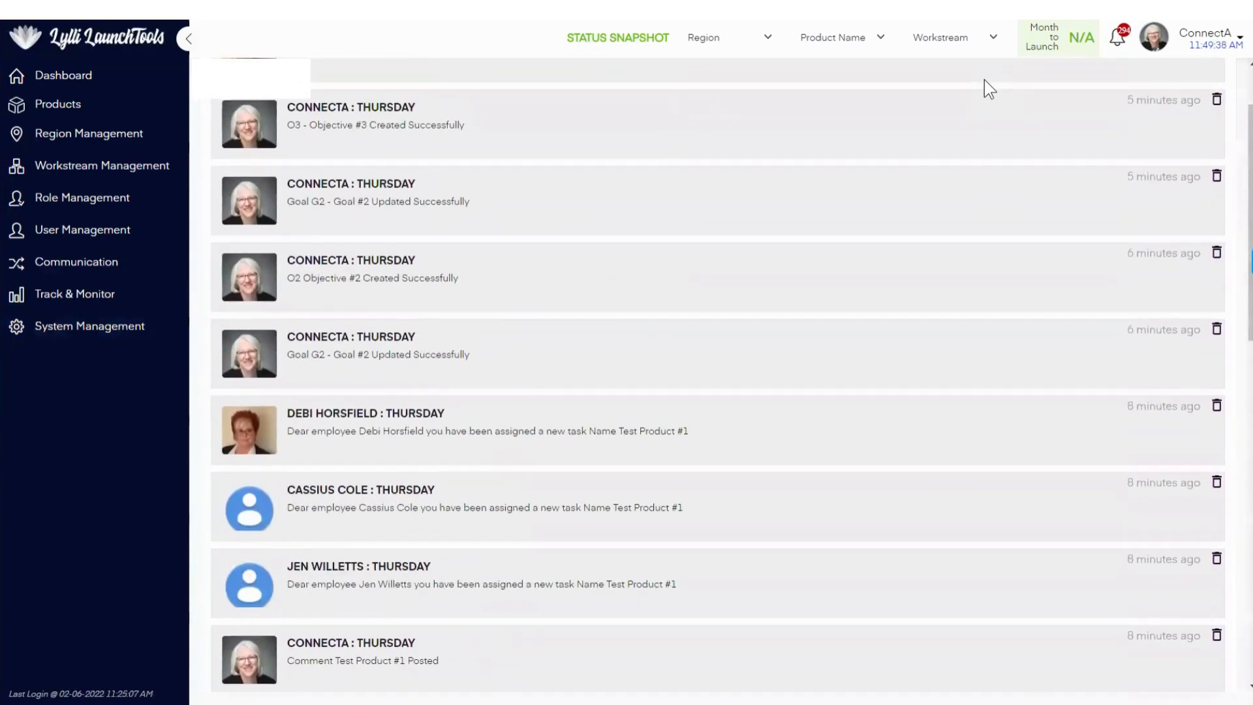
scroll(983, 80, up, 2)
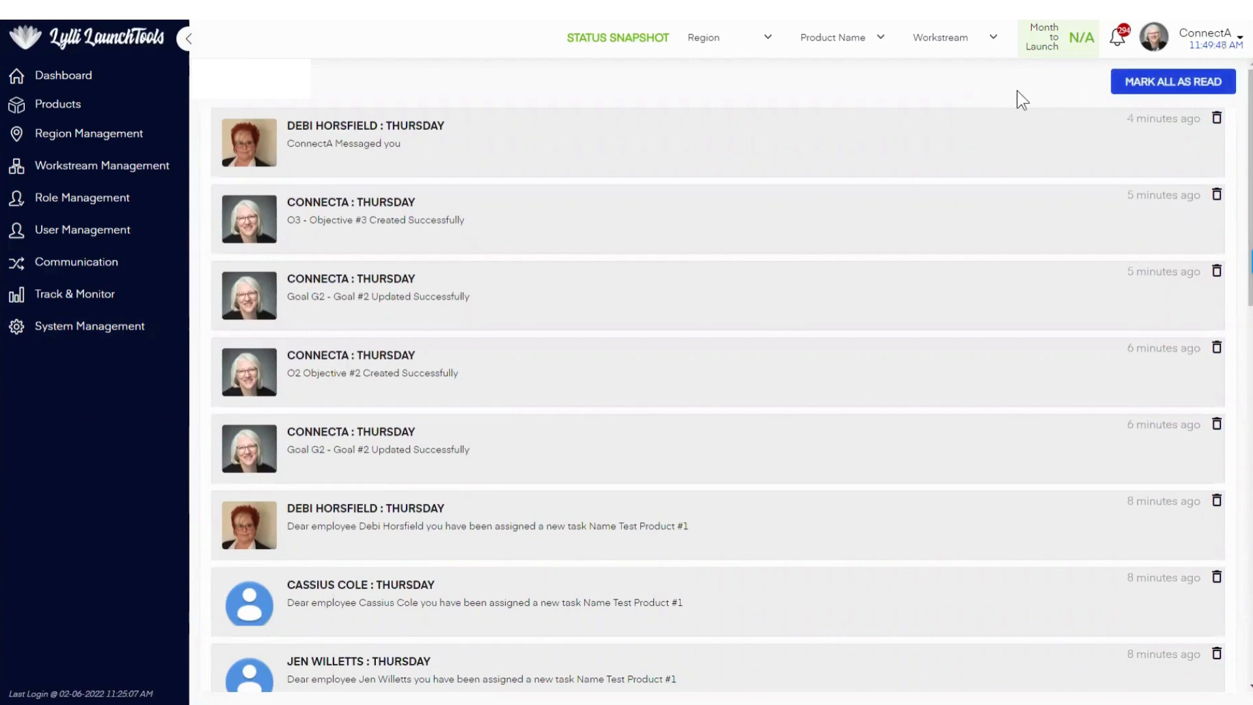
scroll(1017, 91, down, 12)
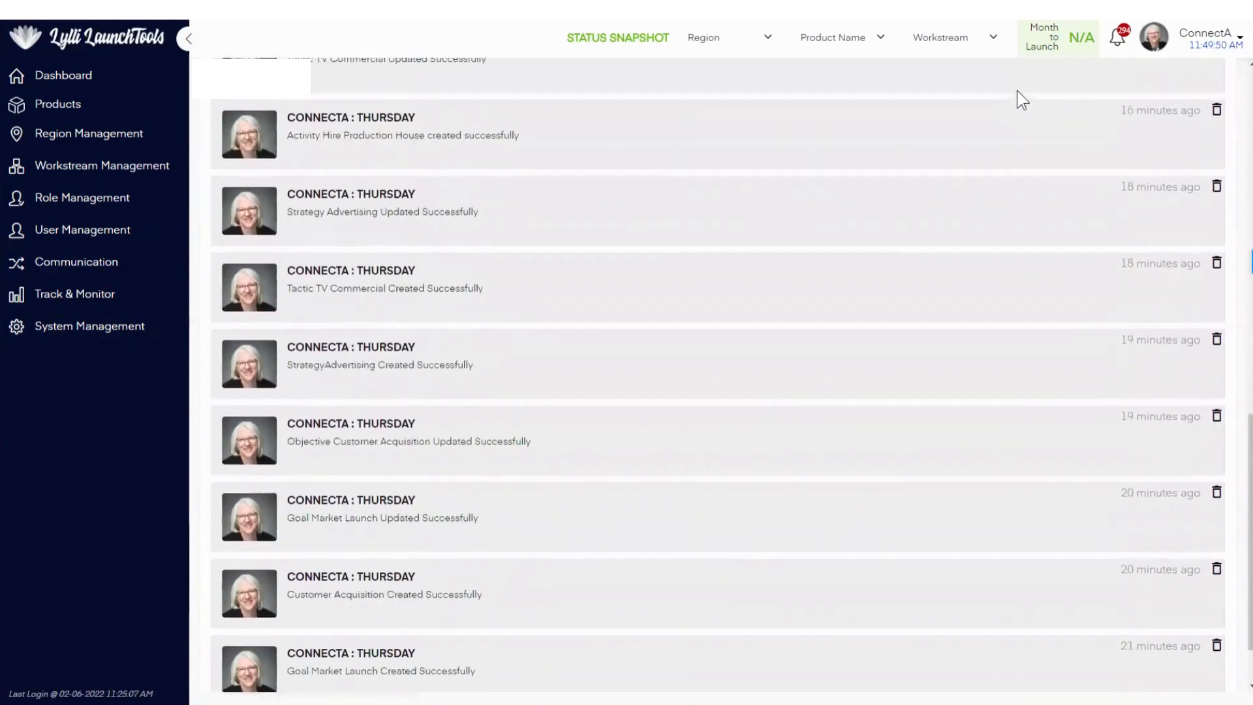
scroll(1017, 90, up, 12)
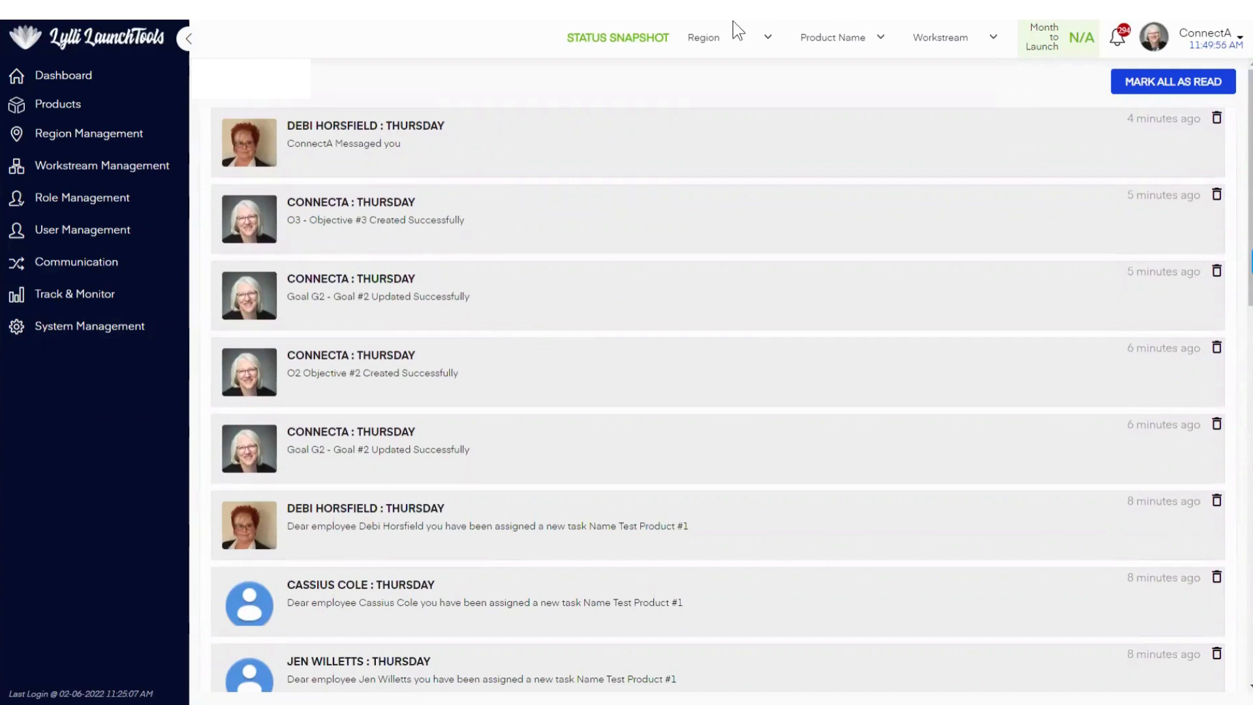
Step: Check the status snapshot for United Kingdom, Medical Affairs, with the products Trilipix (fenofibric acid) and Livulo
click(741, 39)
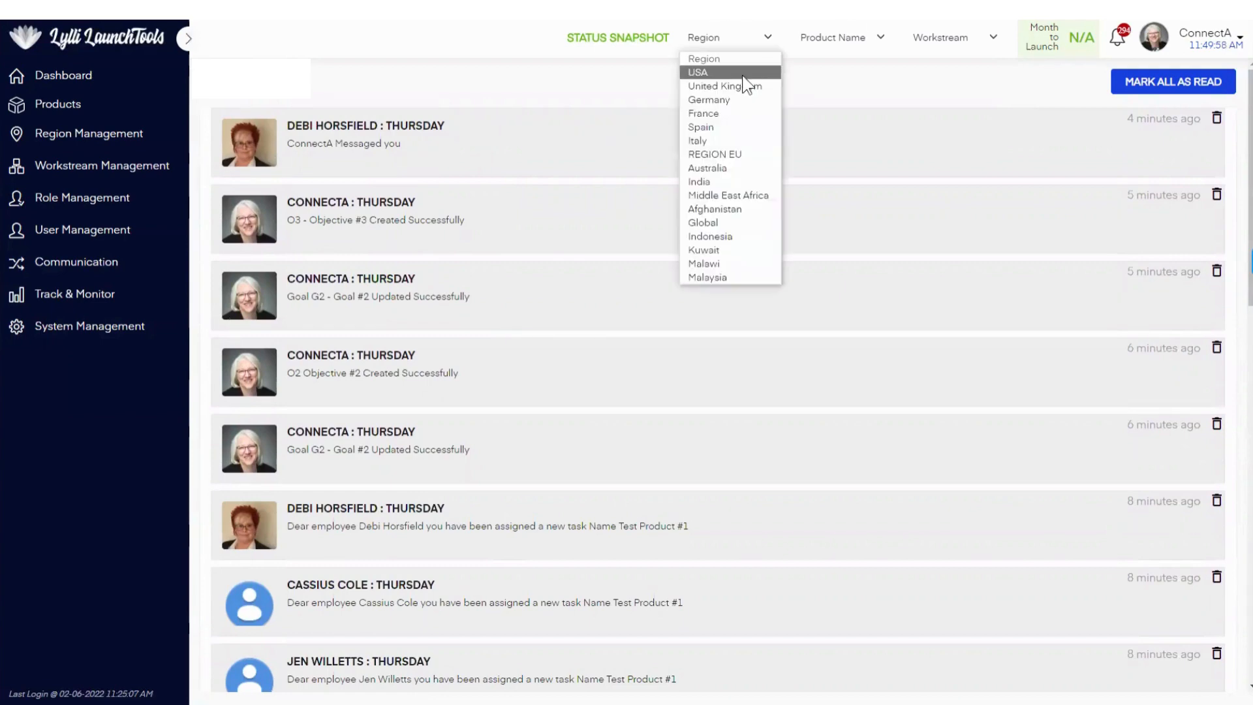
click(747, 95)
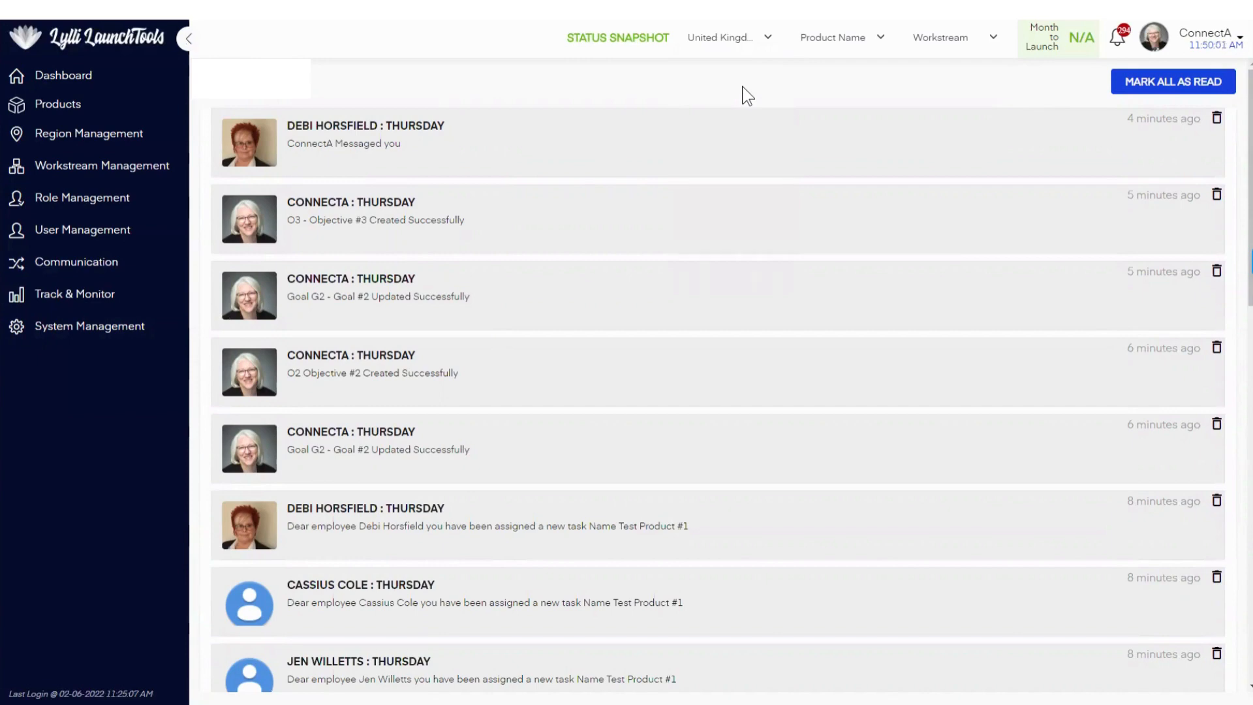
click(834, 37)
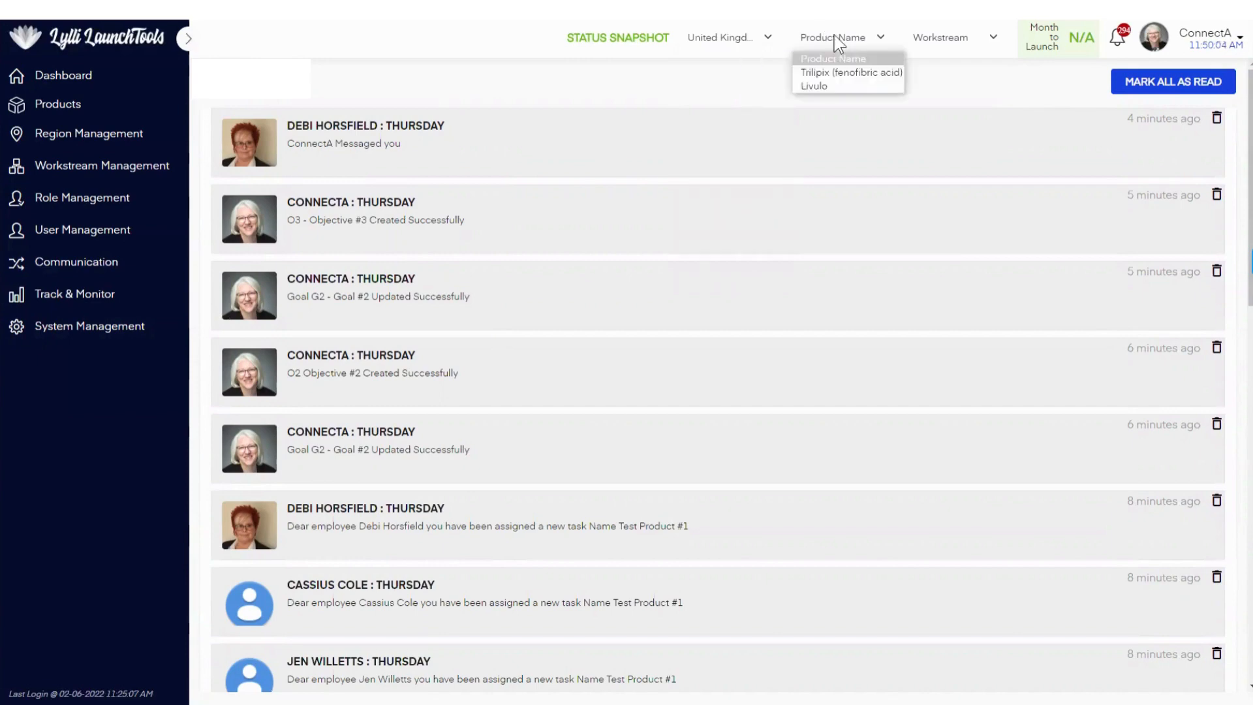
click(836, 73)
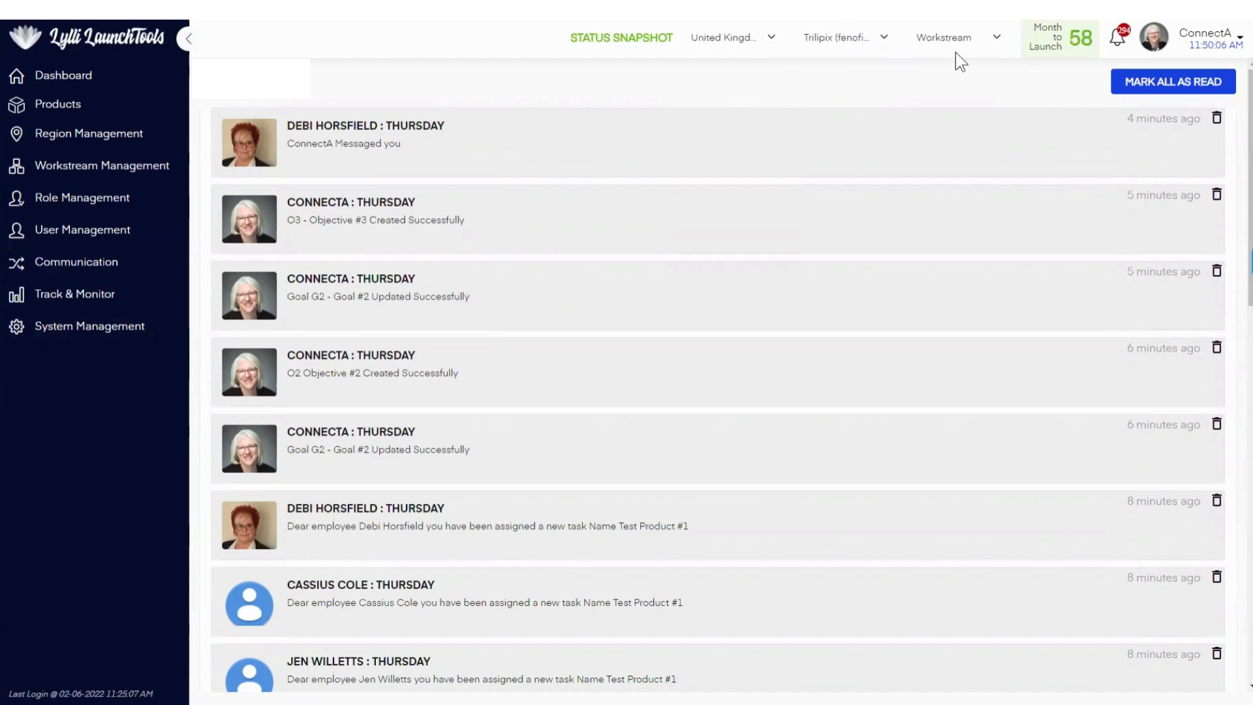
click(972, 38)
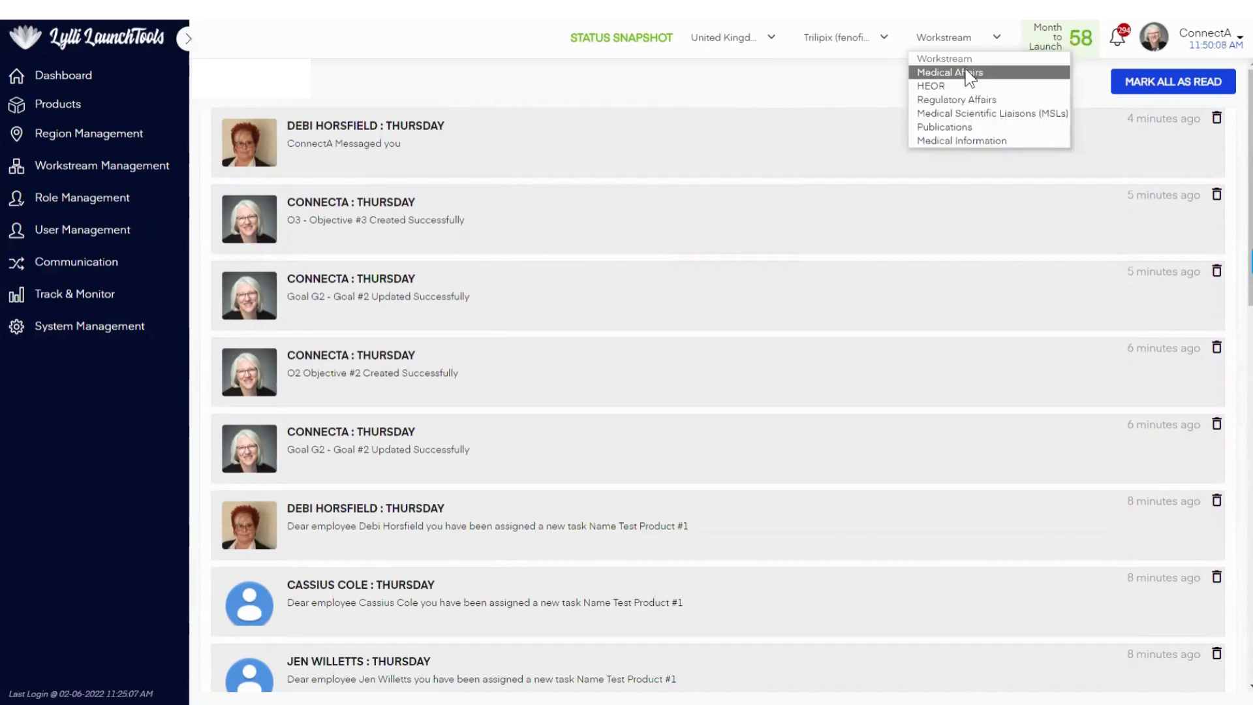
click(966, 70)
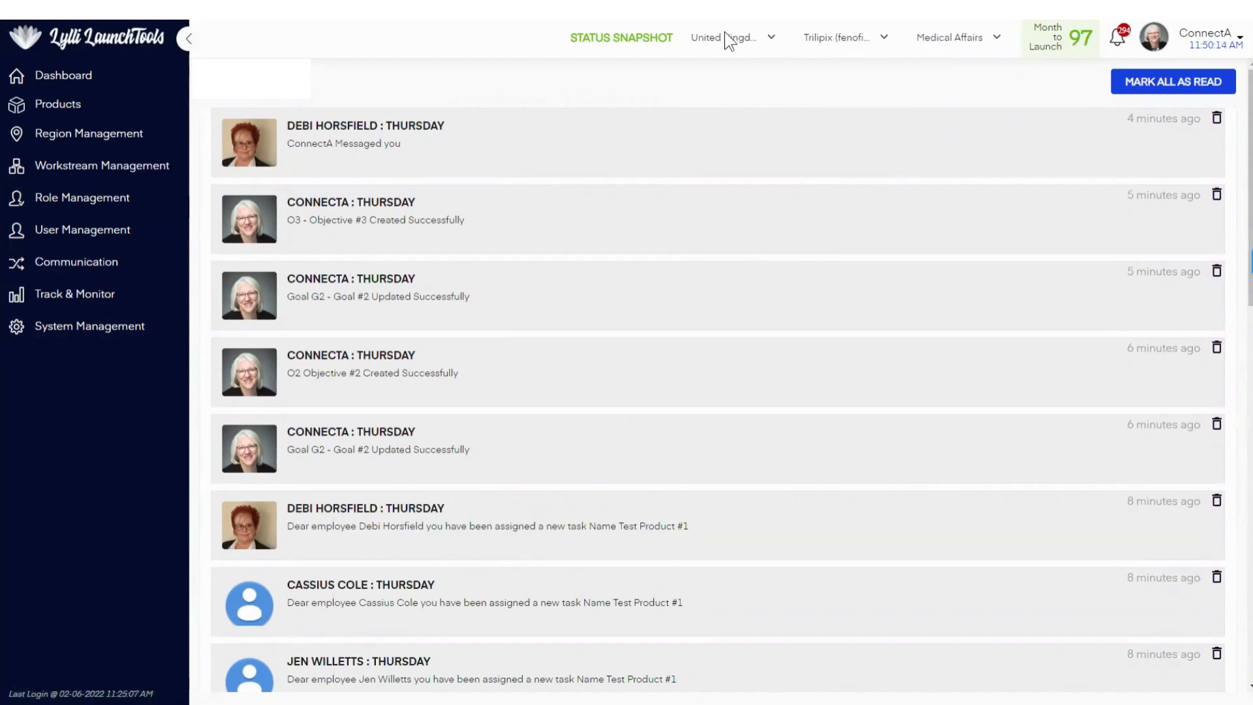
click(849, 39)
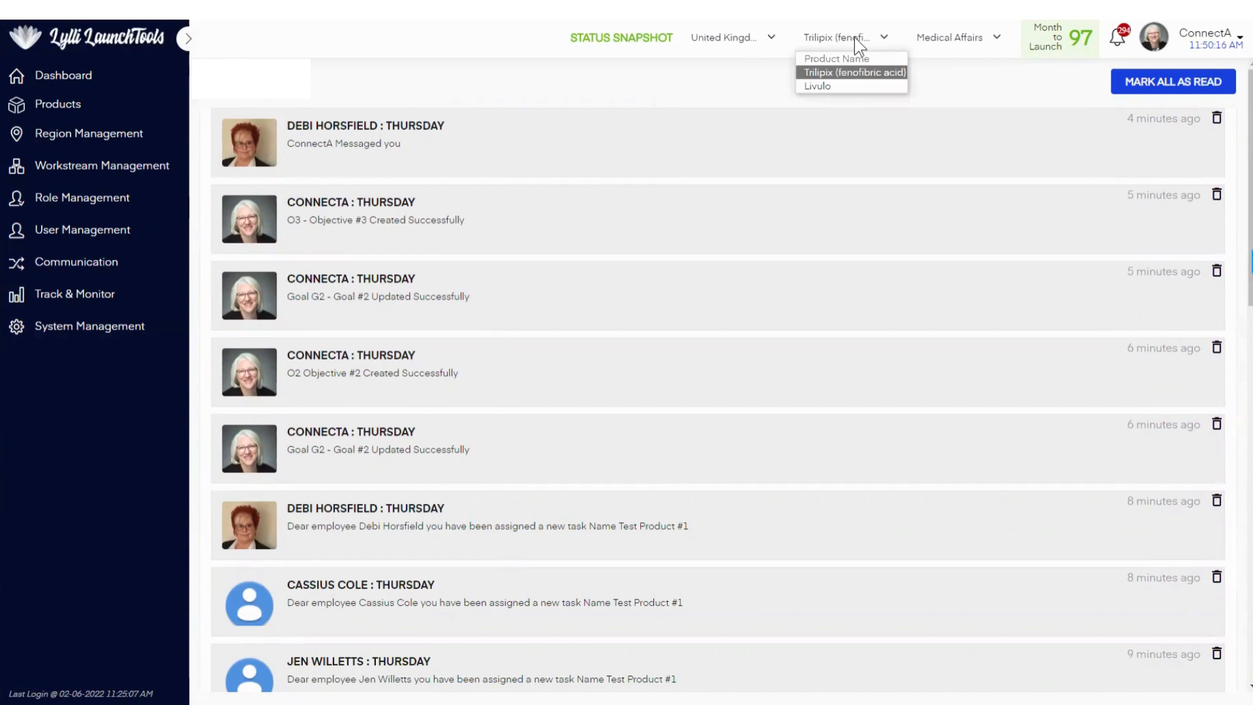
click(848, 87)
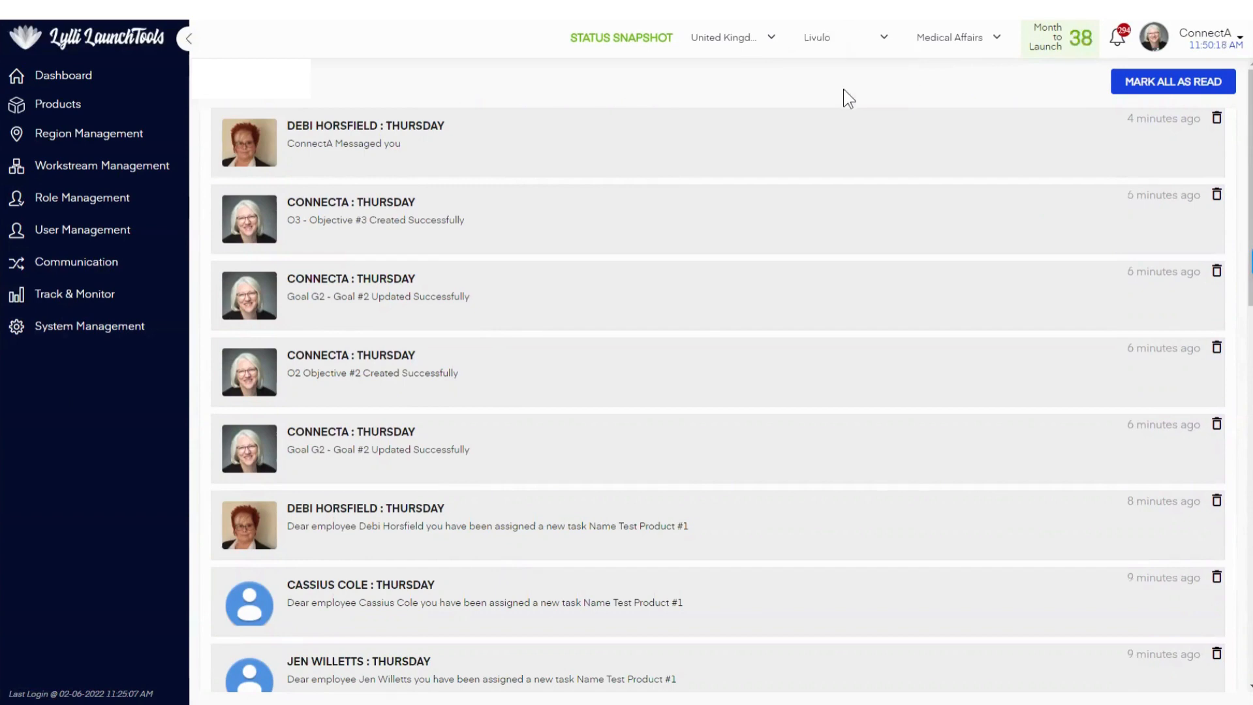
Step: Check the status snapshot for the USA product Aspirin in the HEOR and Marketing workstreams
click(726, 40)
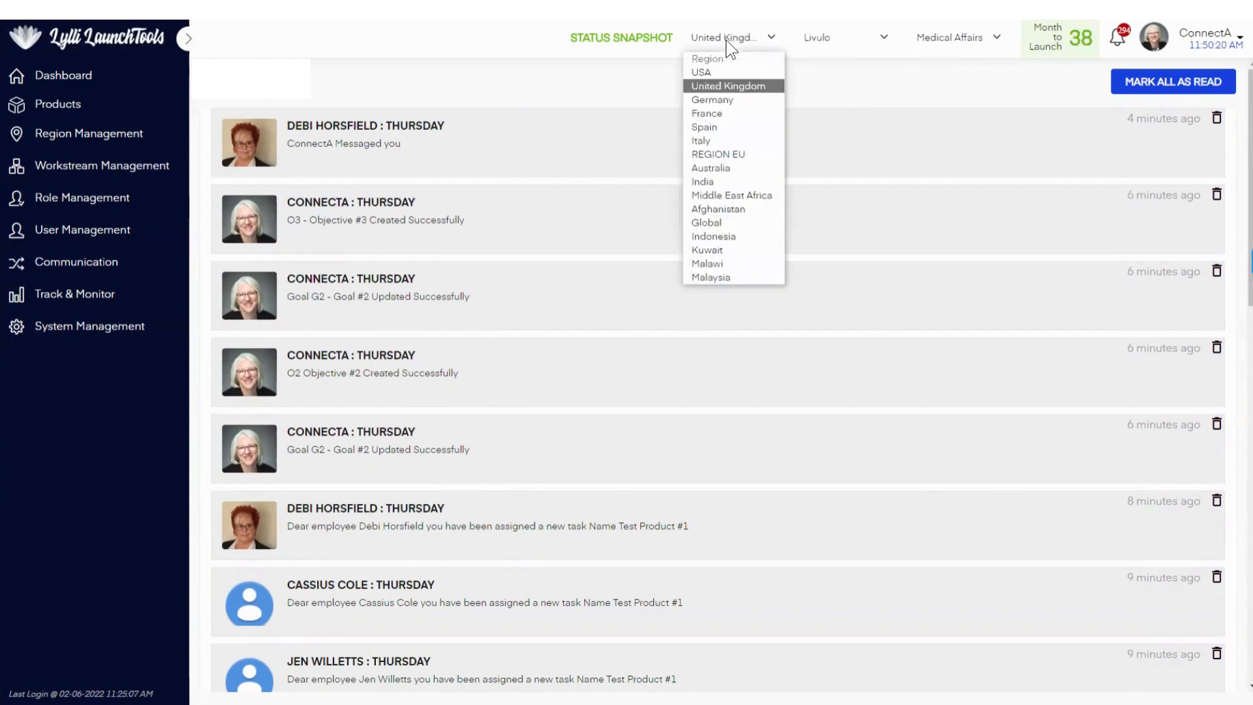
click(728, 76)
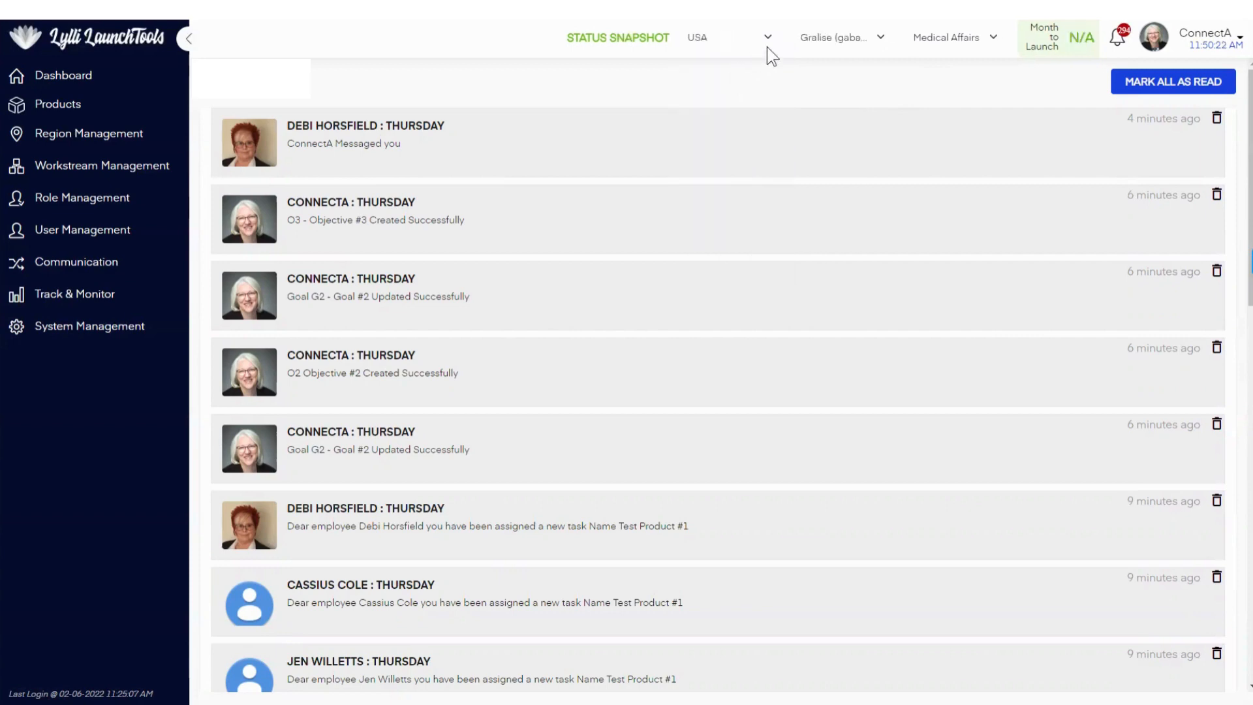
click(849, 39)
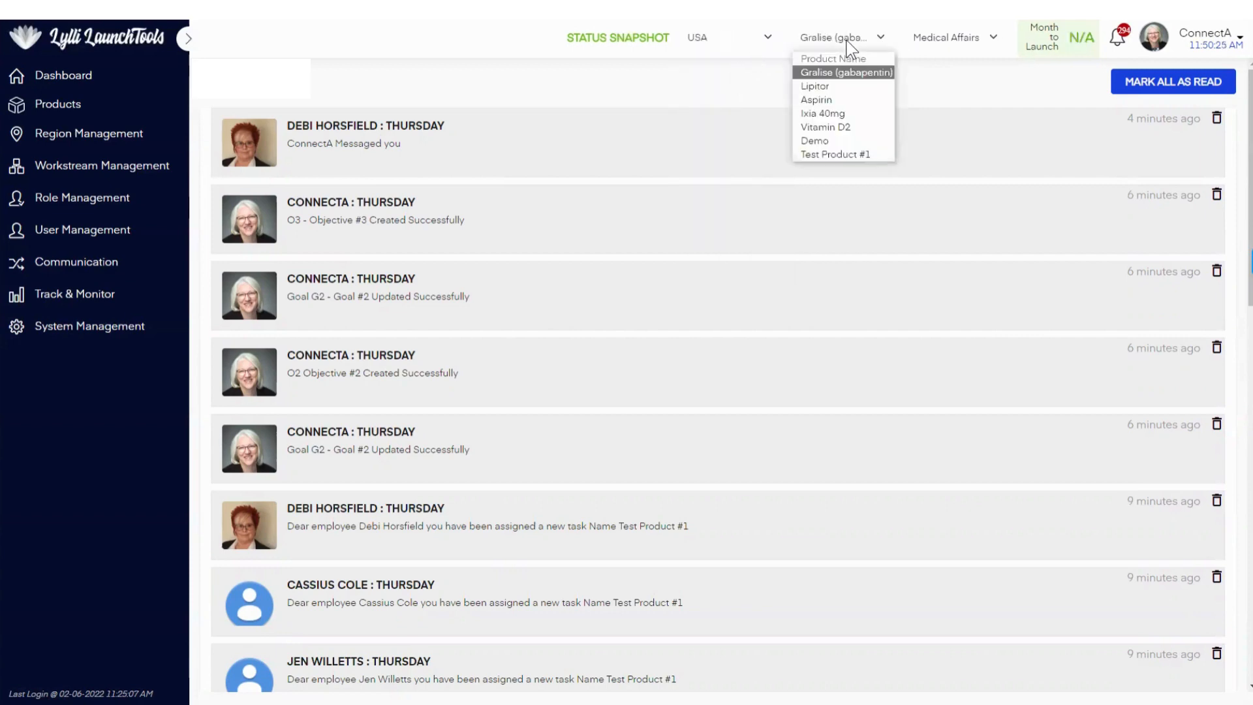
click(826, 100)
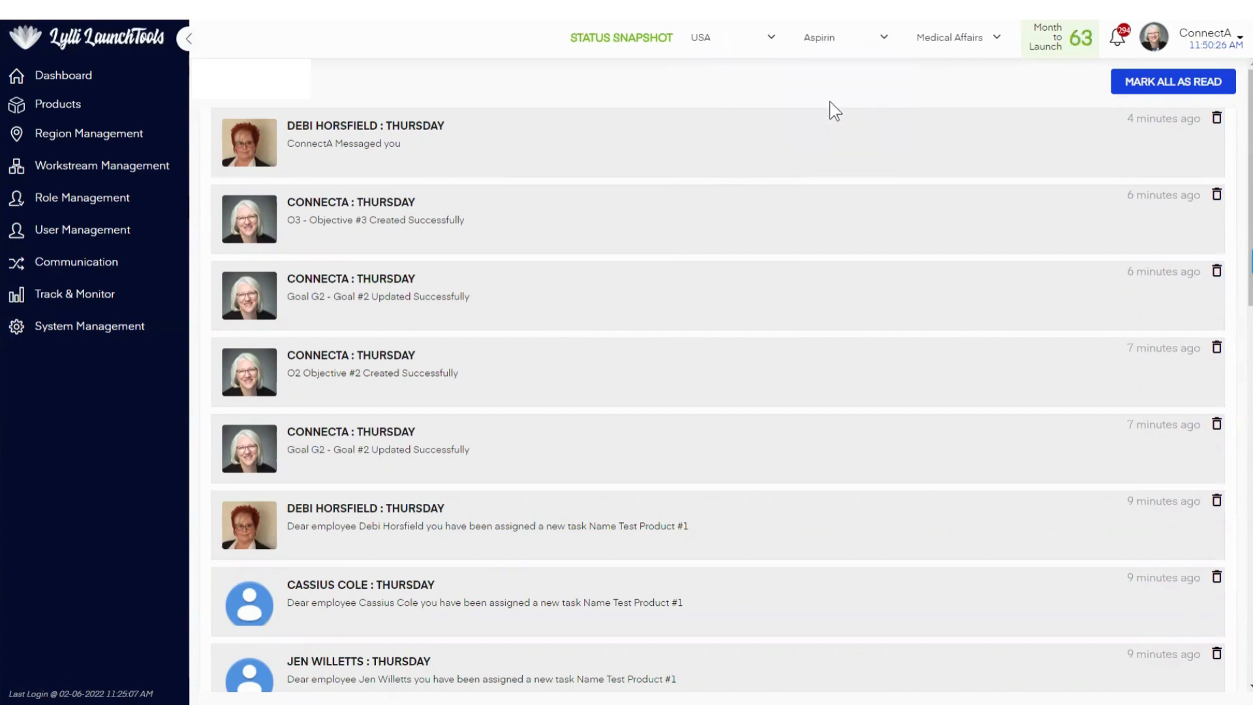
click(966, 37)
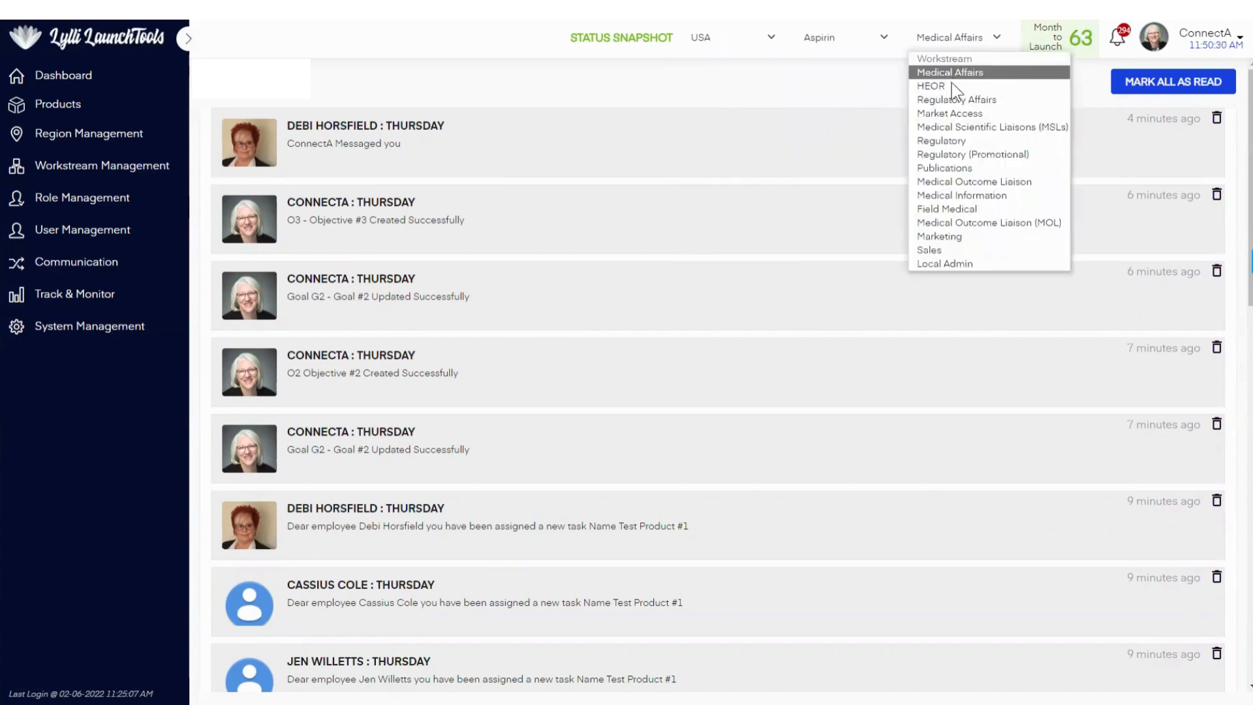
click(951, 85)
click(964, 39)
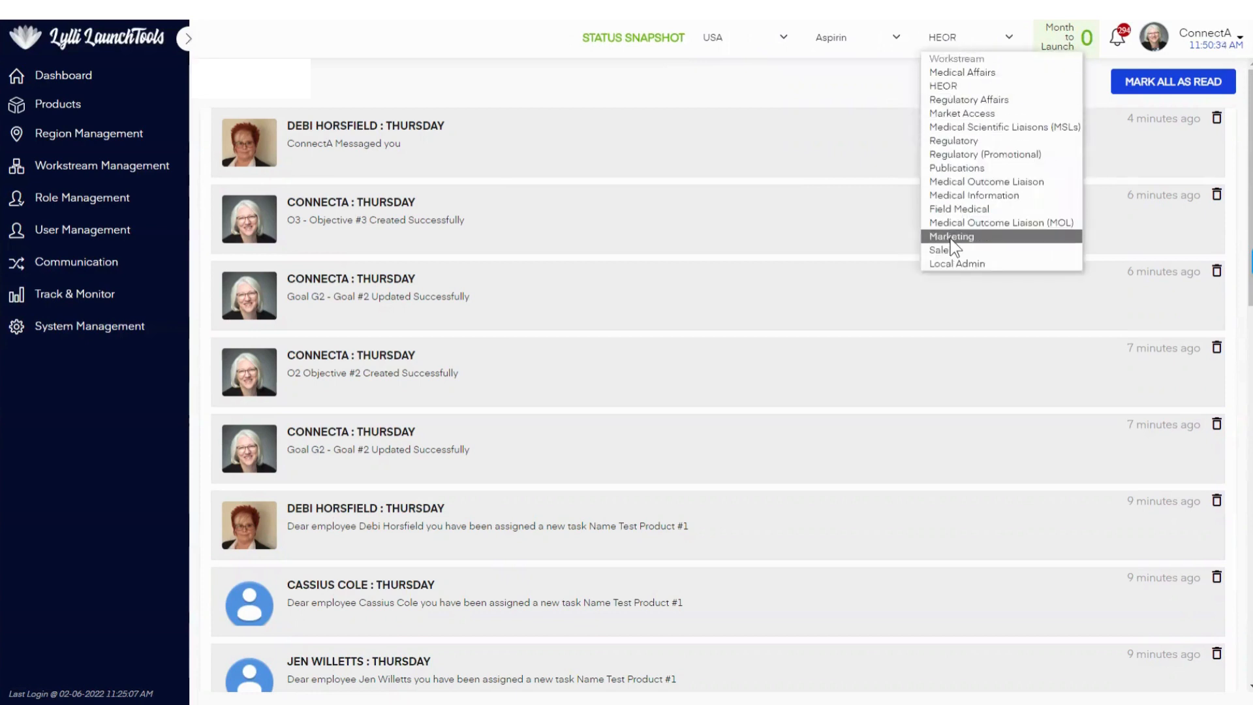
click(950, 239)
Step: Set the status snapshot's workstream to Medical Affairs and its product to Vitamin D2
click(952, 38)
click(953, 73)
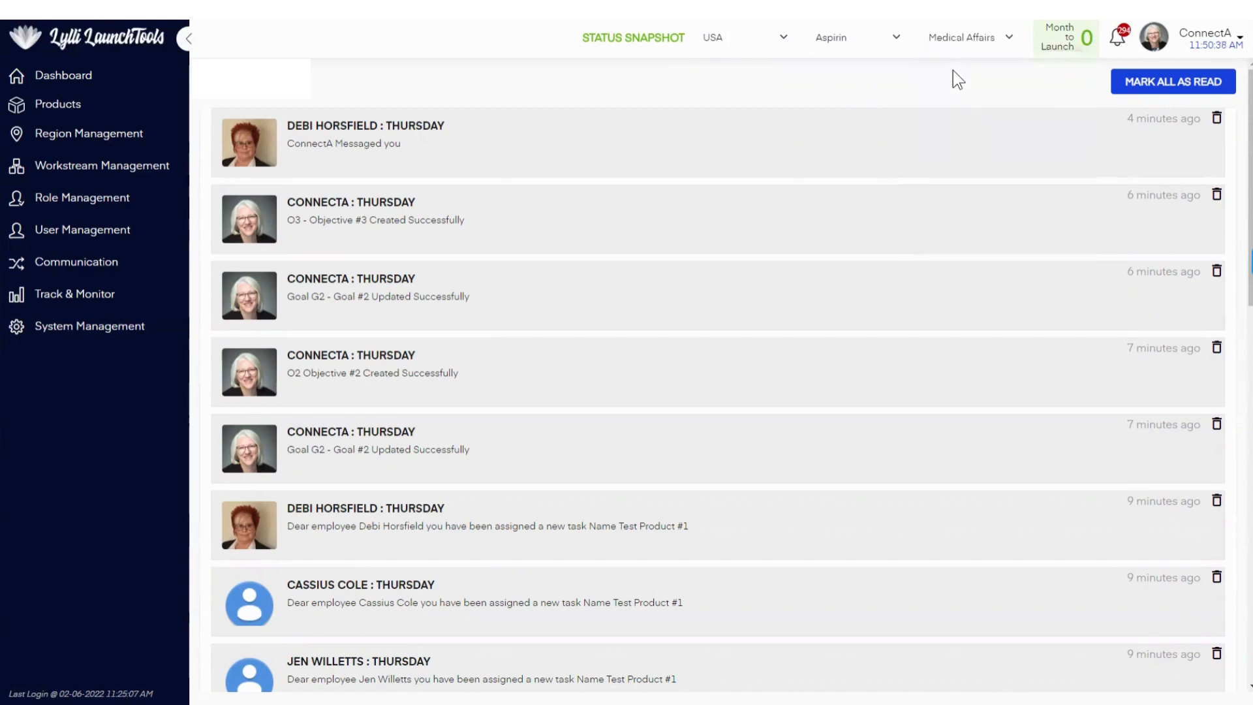
click(869, 37)
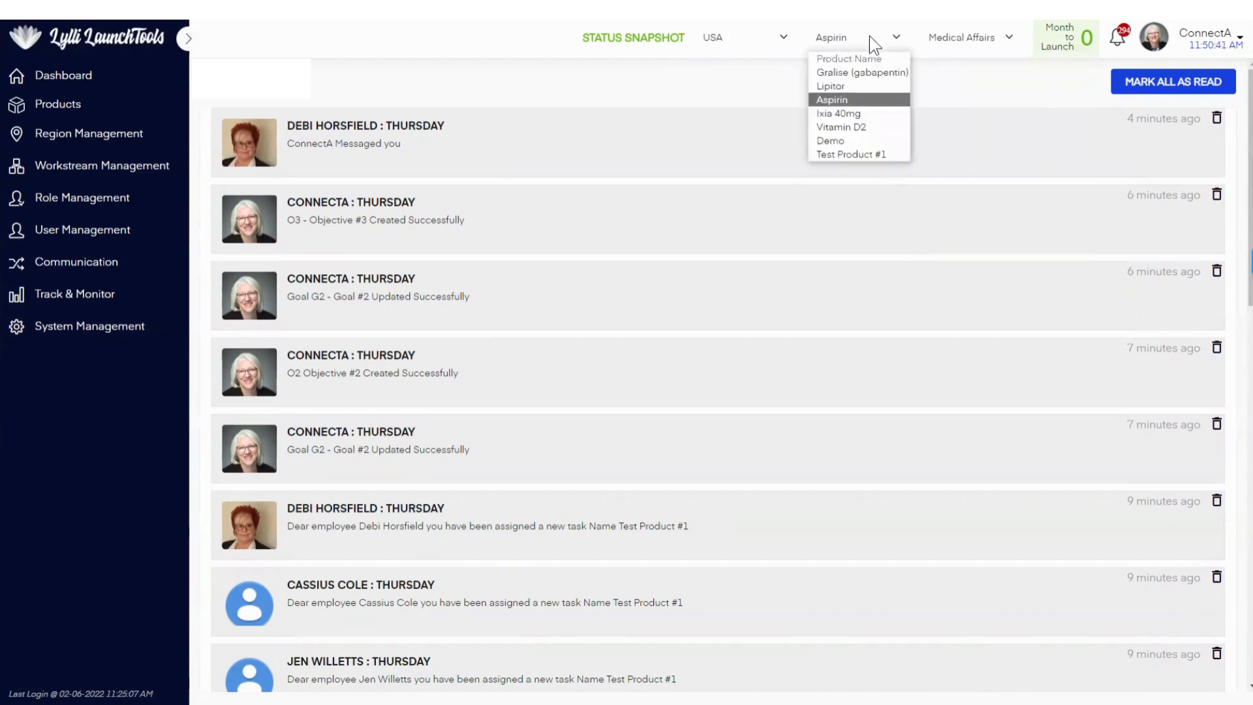
click(852, 129)
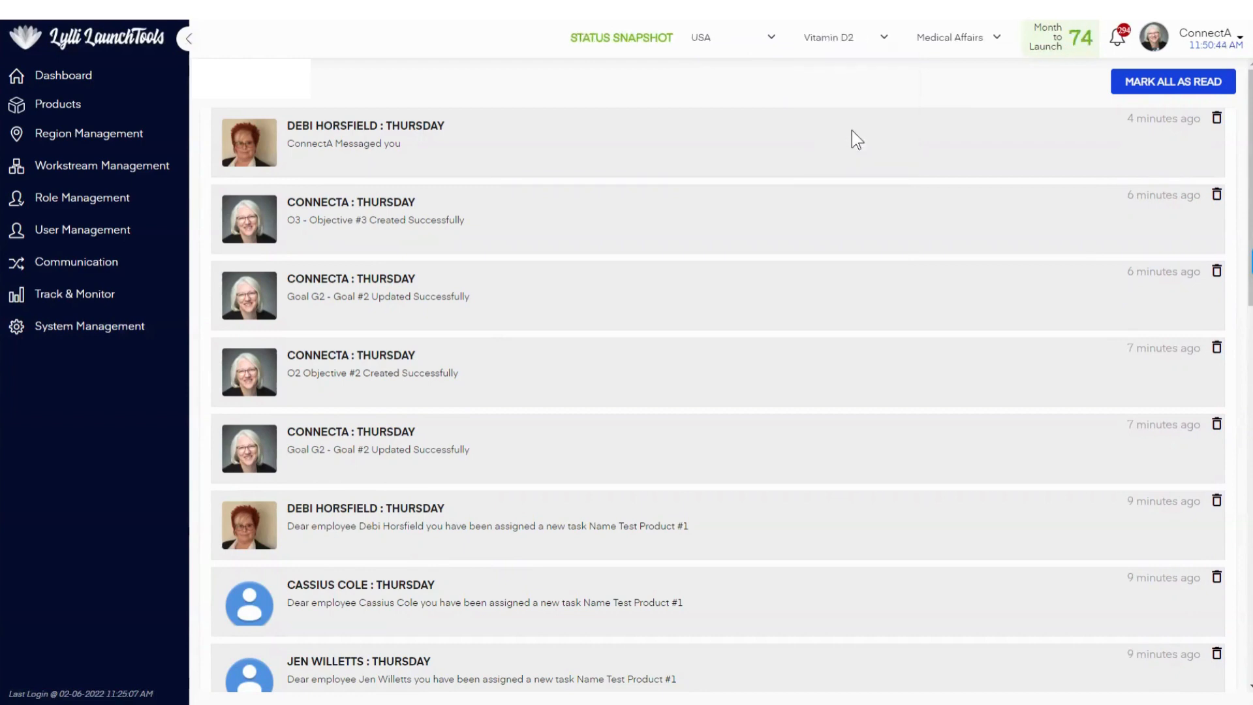